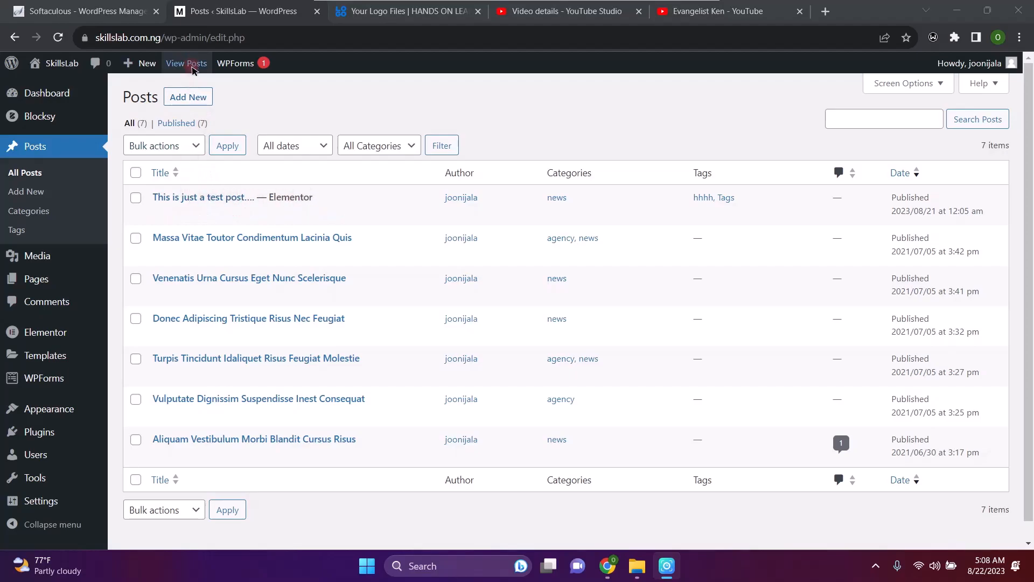
# Start a new blank post from the Posts list with Add New
pyautogui.click(194, 98)
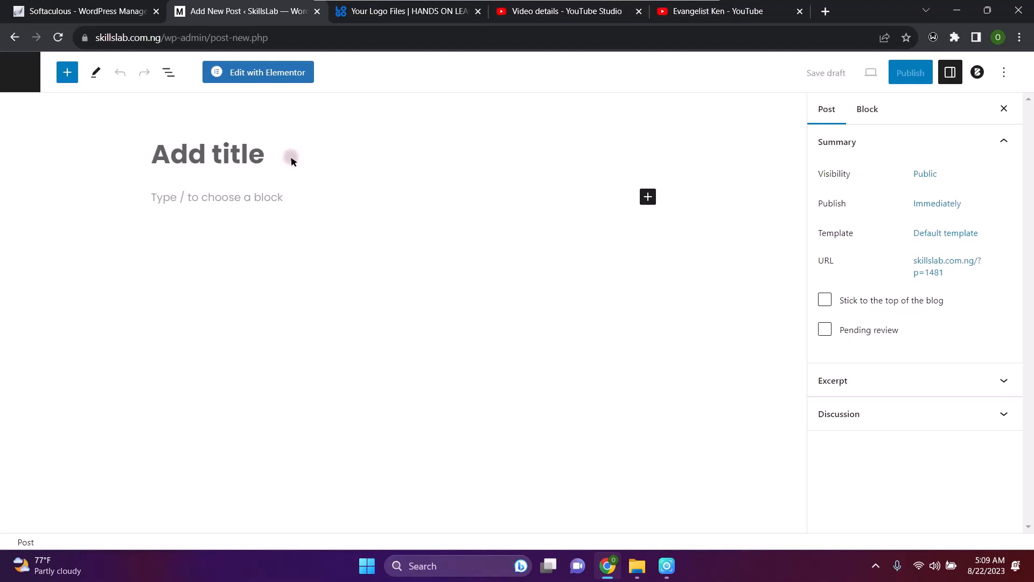
# Title the post 'Just another test' and bring up the pre-publish check panel
pyautogui.write('Just')
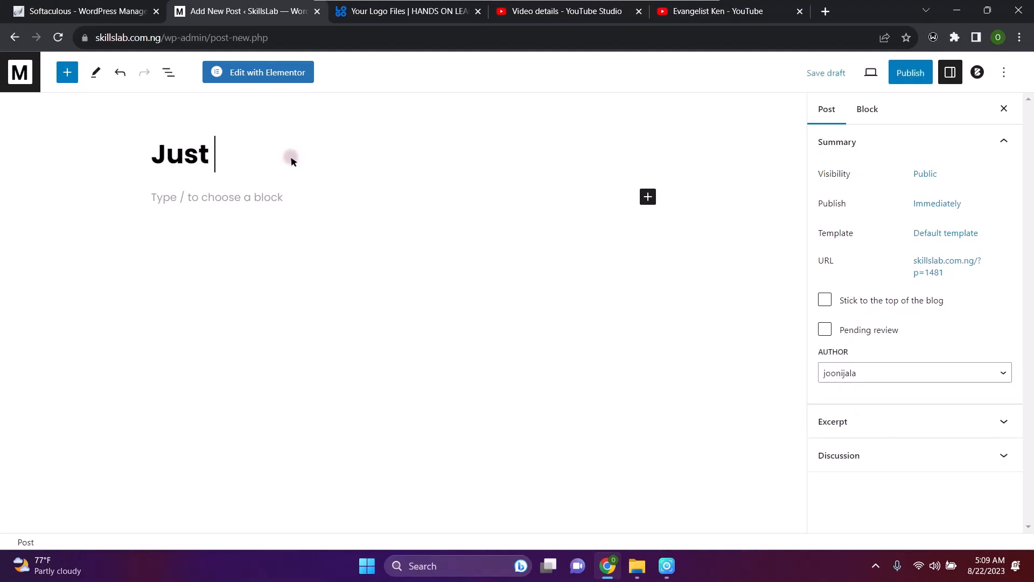
pyautogui.write(' anoth')
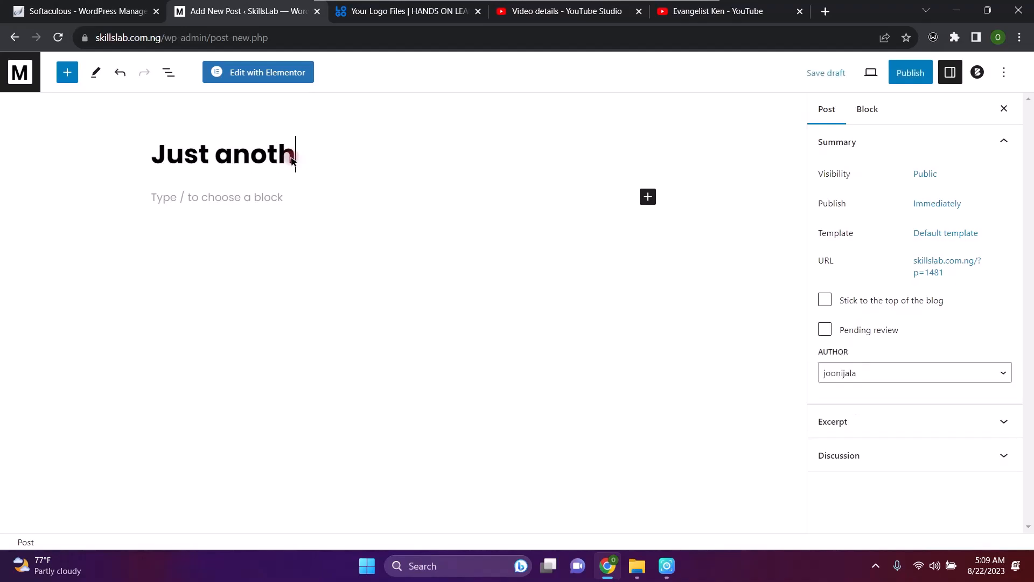
pyautogui.write('er test')
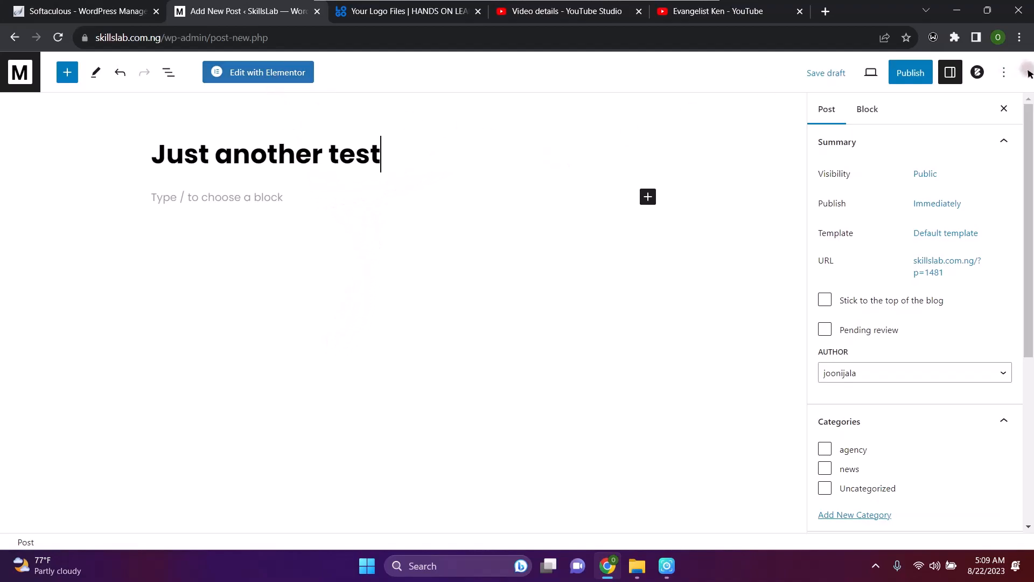
pyautogui.click(911, 74)
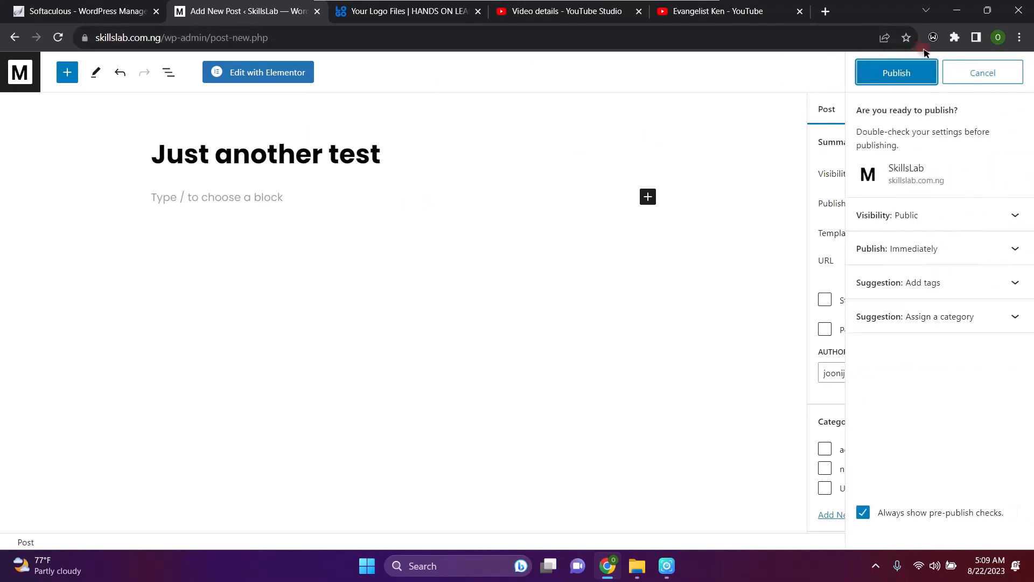
# Confirm publishing 'Just another test' from the pre-publish panel
pyautogui.click(912, 74)
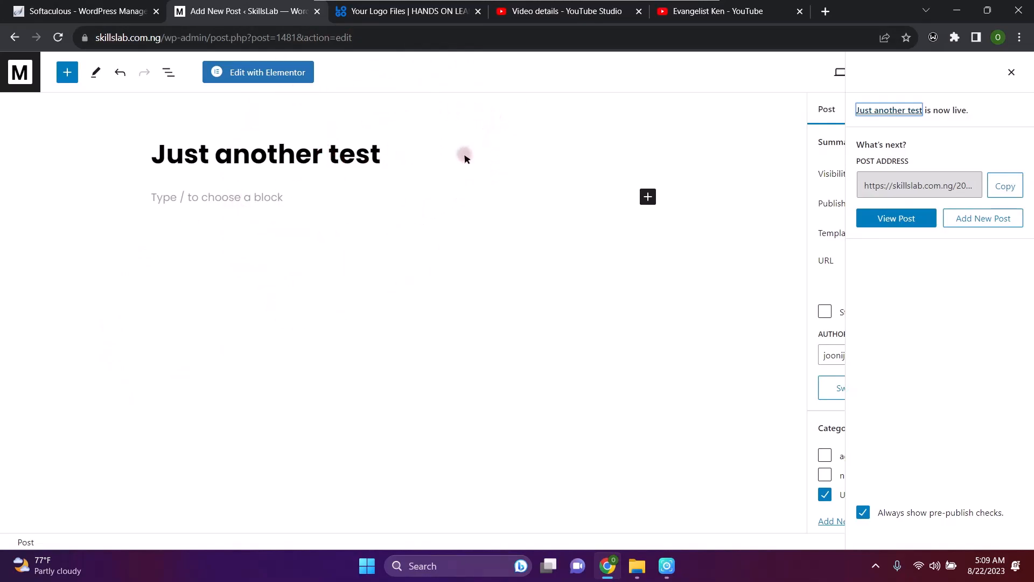
# Open the Browse all block library from the + inserter and scroll through its categories
pyautogui.click(648, 196)
pyautogui.click(665, 312)
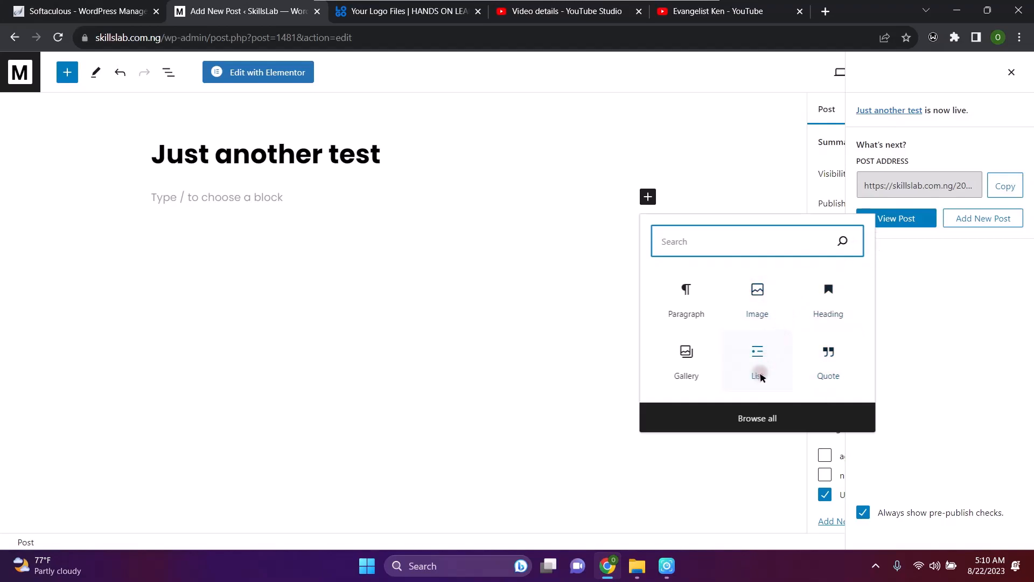
pyautogui.click(768, 419)
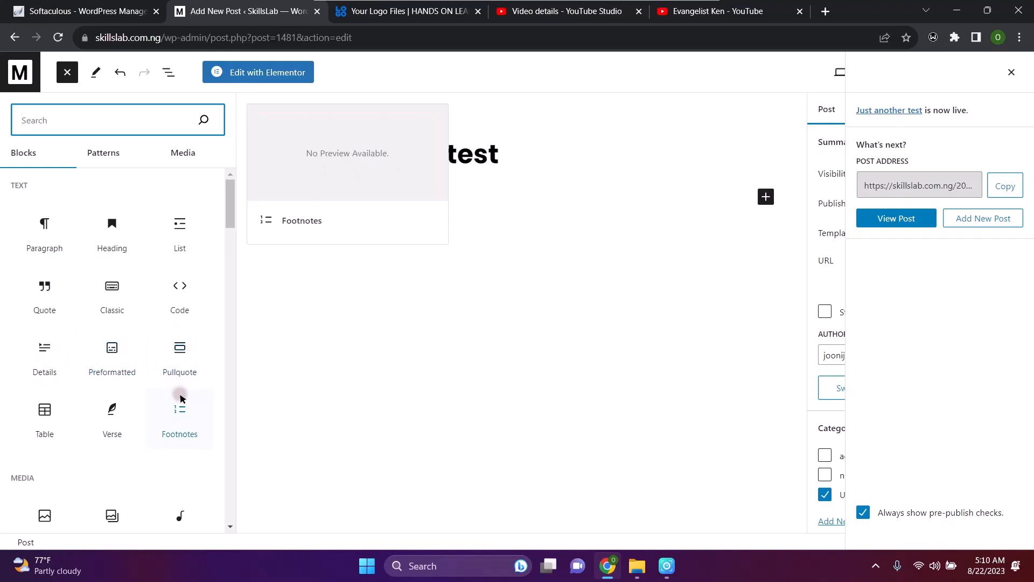
pyautogui.scroll(-6, 180, 394)
pyautogui.scroll(-6, 179, 399)
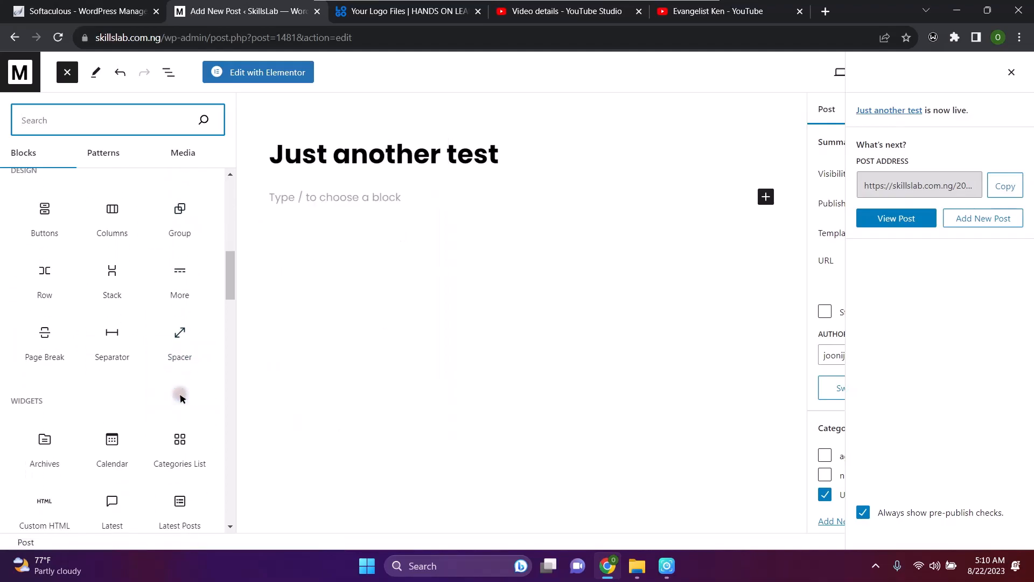
pyautogui.scroll(-8, 179, 399)
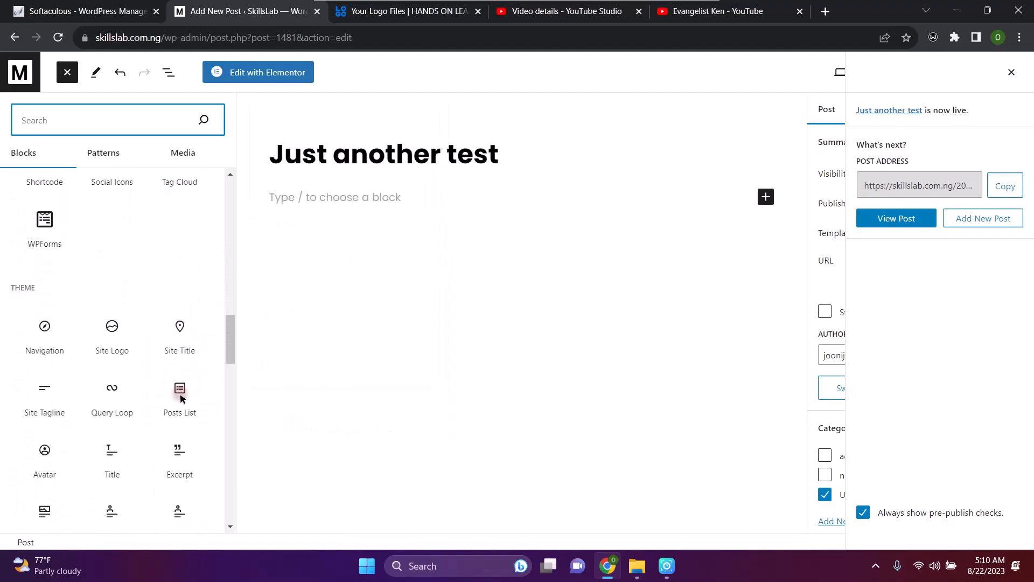
pyautogui.scroll(3, 119, 275)
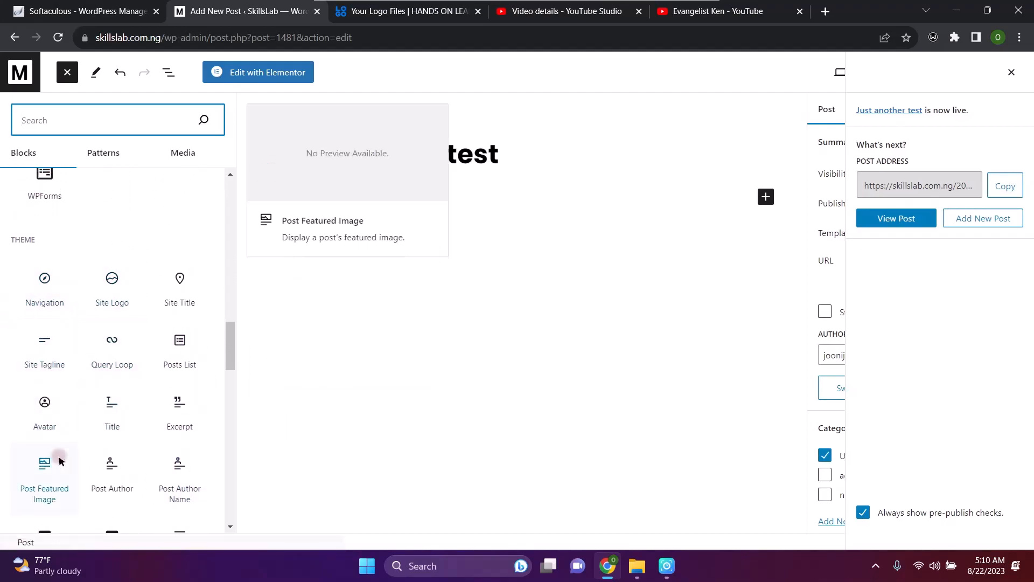
pyautogui.scroll(-10, 54, 458)
pyautogui.scroll(-4, 59, 461)
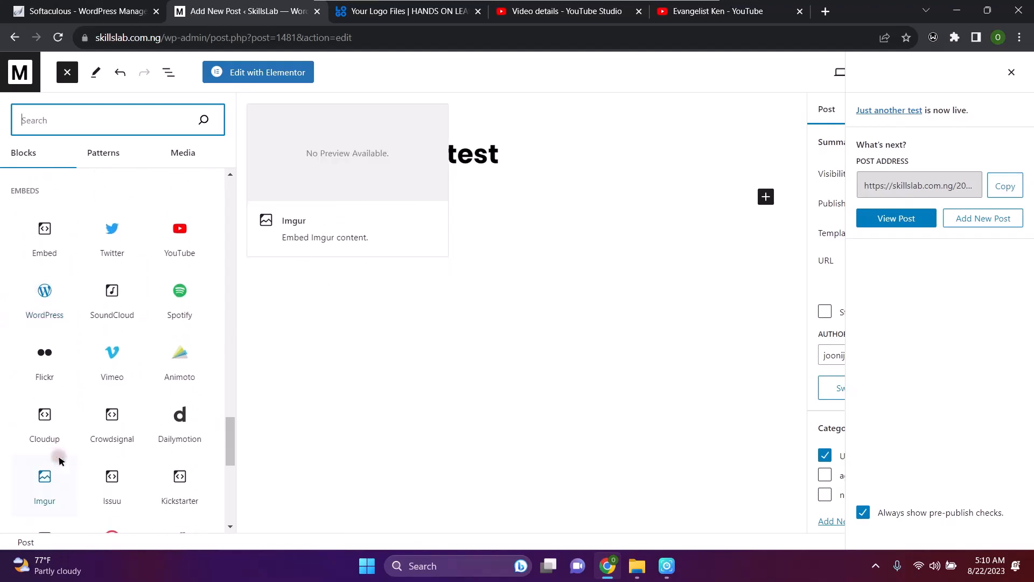
pyautogui.scroll(20, 59, 461)
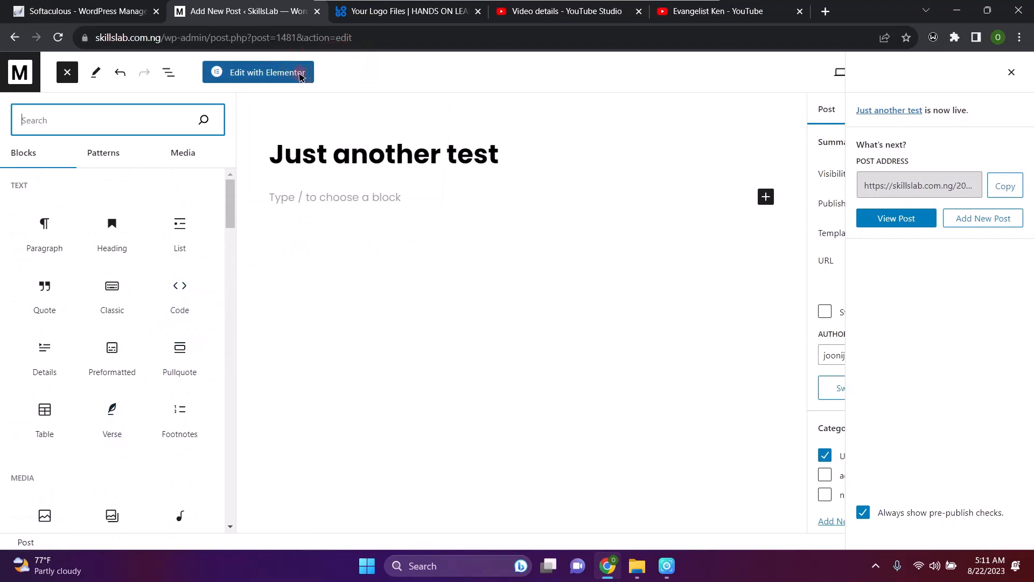
# Look through the Patterns and Media tabs of the block library
pyautogui.click(120, 161)
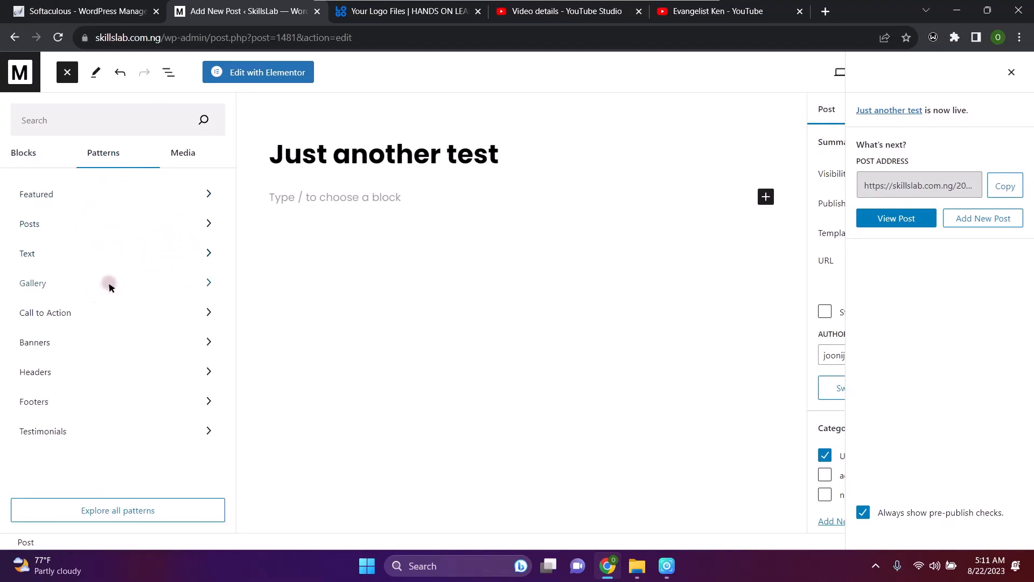
pyautogui.click(187, 151)
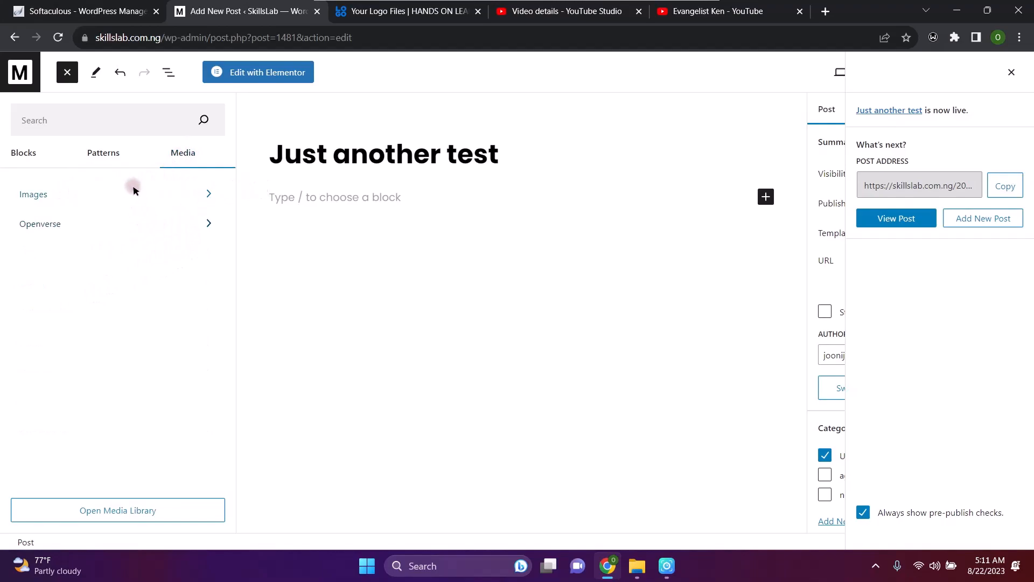
pyautogui.click(104, 152)
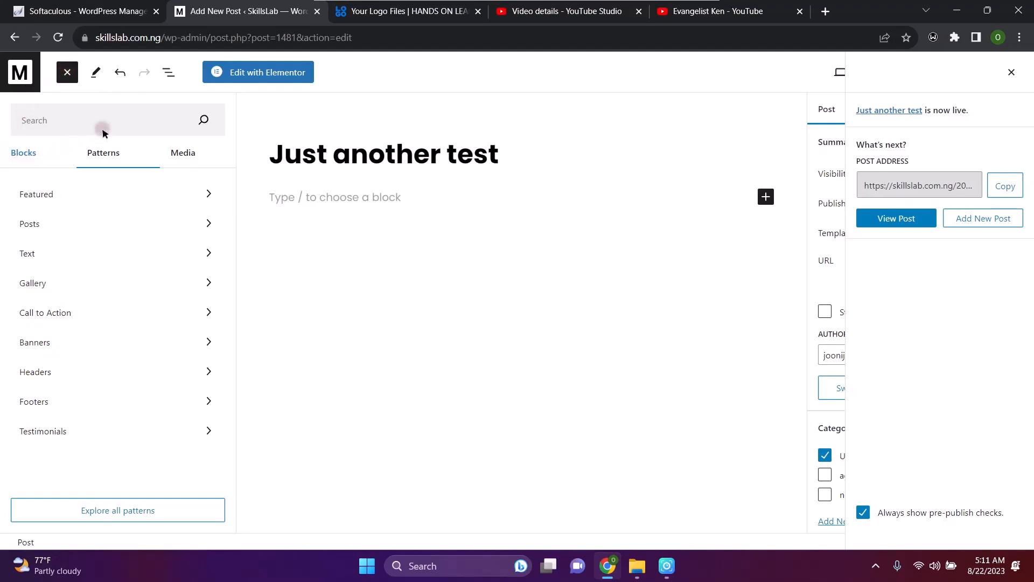
# Add an empty Paragraph block beneath the title and close the block library
pyautogui.click(23, 153)
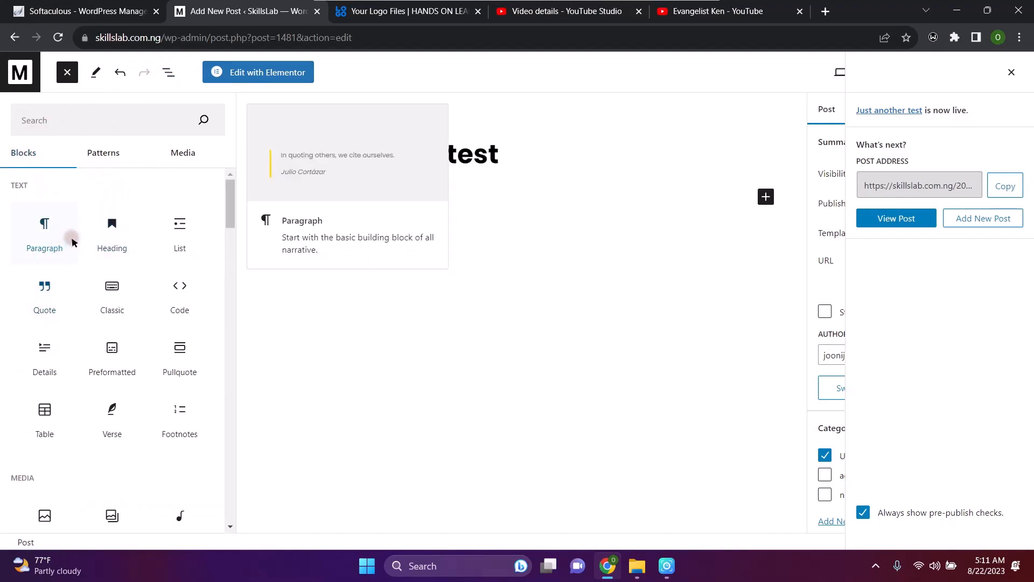
pyautogui.click(40, 240)
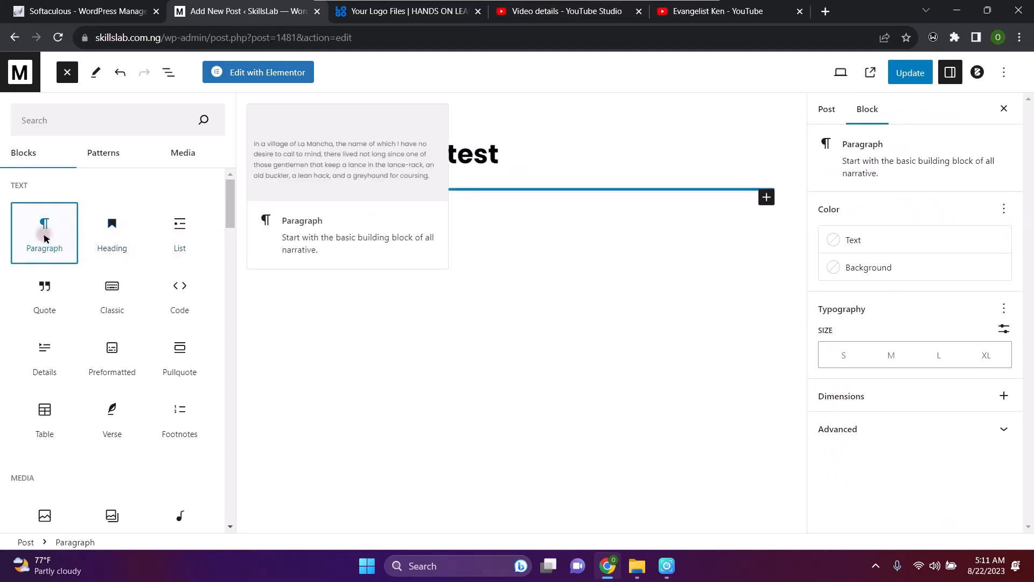
pyautogui.click(44, 238)
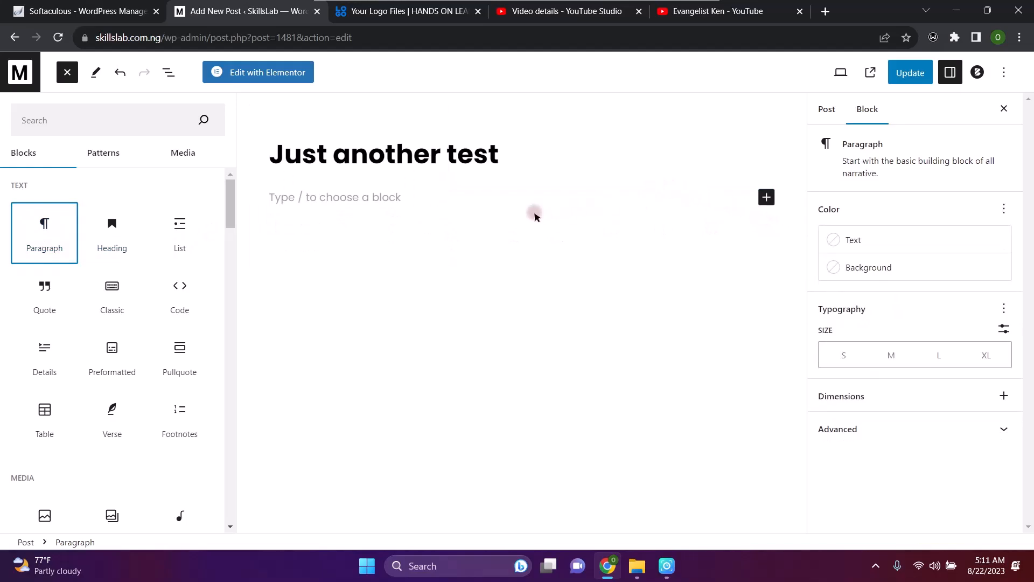
pyautogui.click(534, 213)
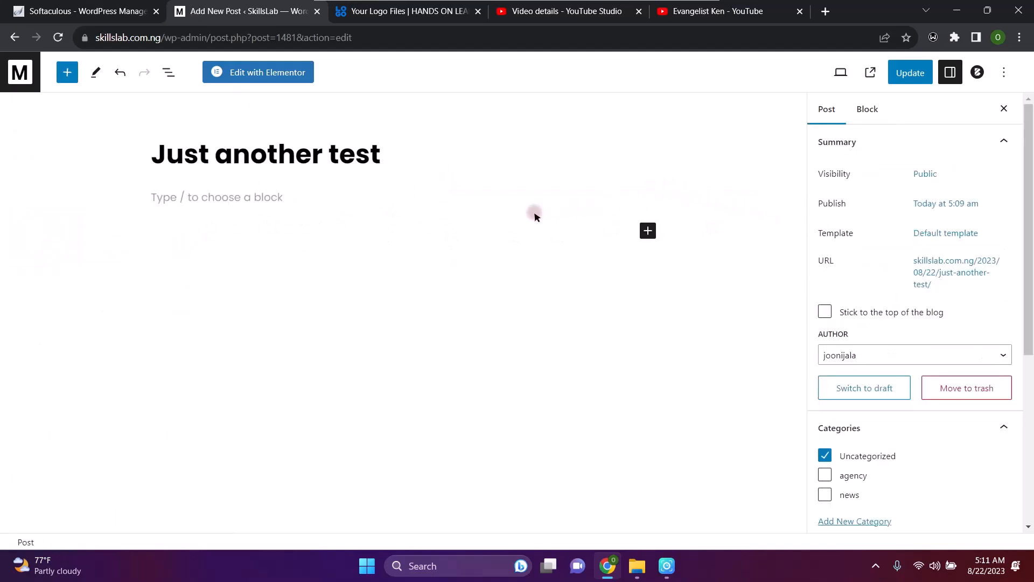
# Add a paragraph reading 'Just a test on post' and start a new empty block below
pyautogui.click(646, 231)
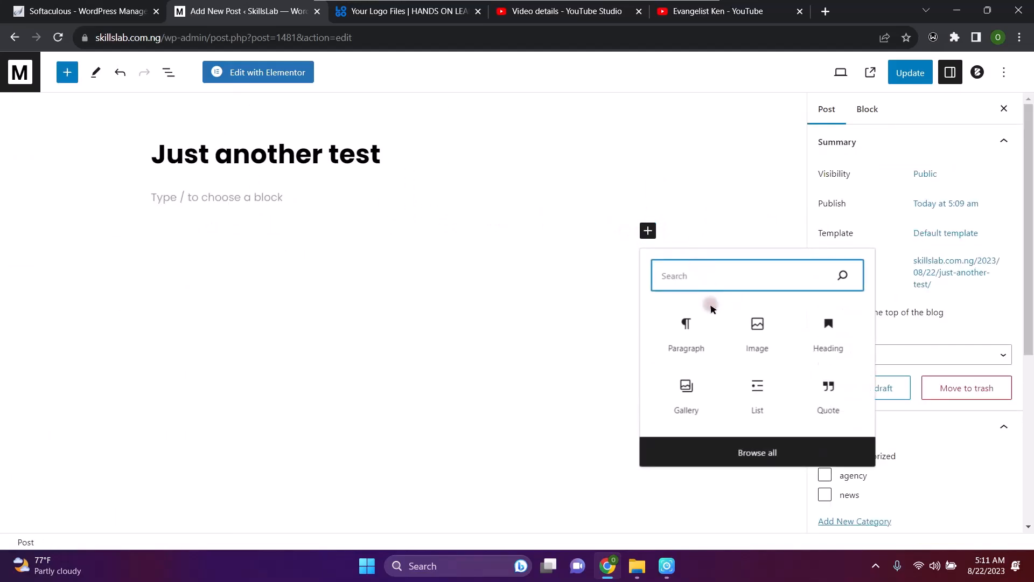
pyautogui.click(696, 325)
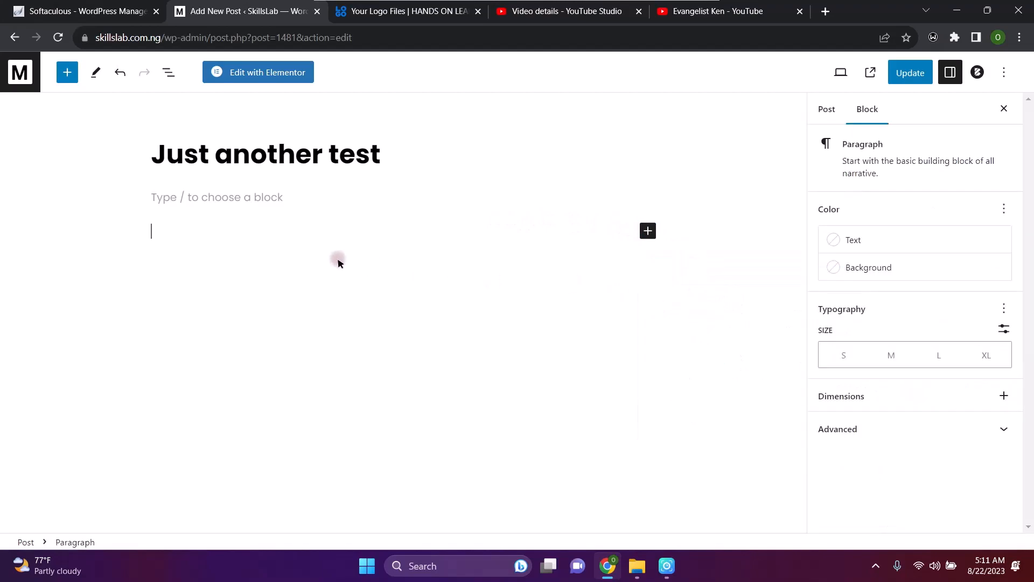
pyautogui.write('Just a')
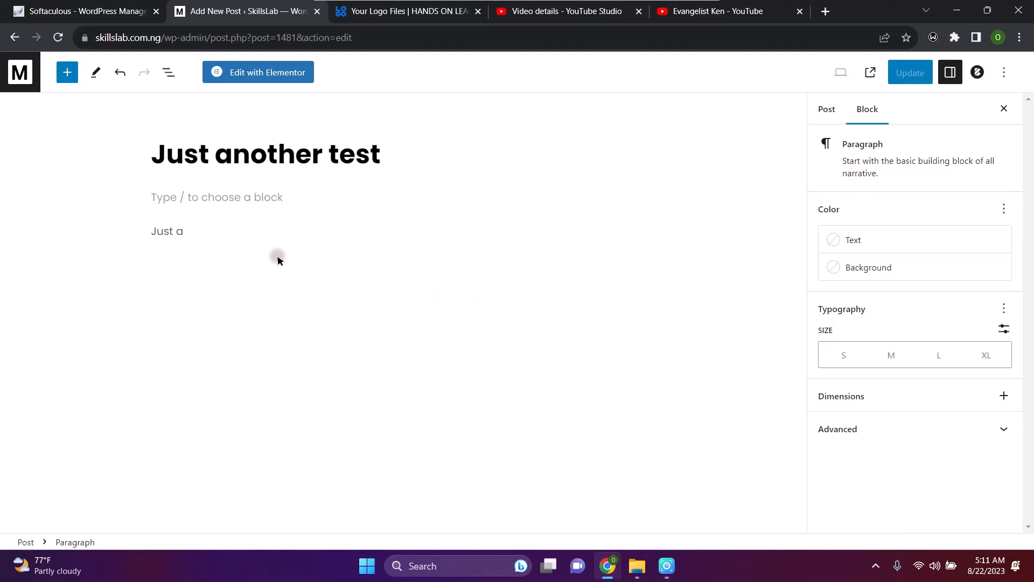
pyautogui.write(' test on post')
pyautogui.press('Return')
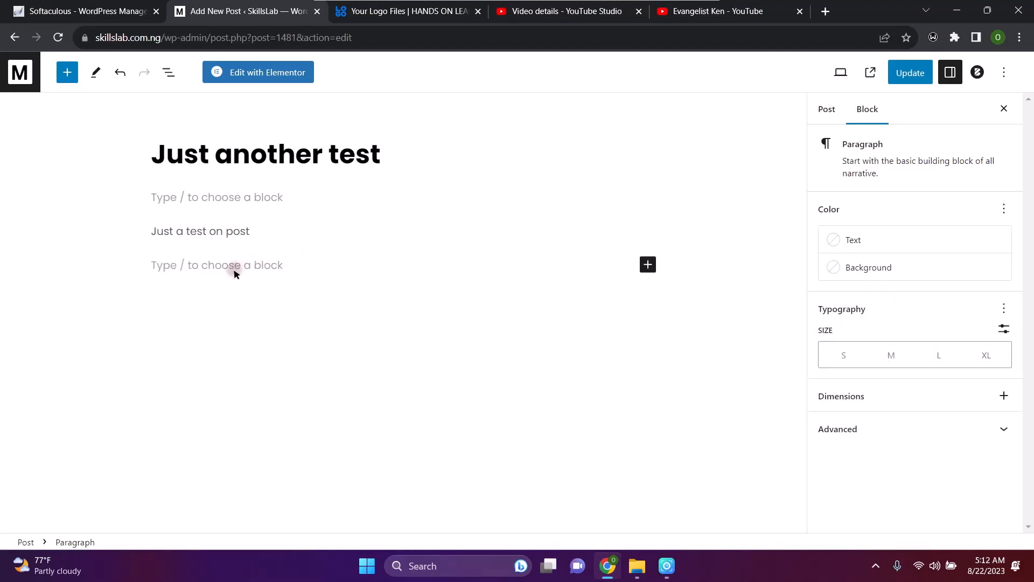
# Add an Image block using sigmund-zBfBXHCaLmk-unsplash.jpg from the Media Library
pyautogui.click(649, 264)
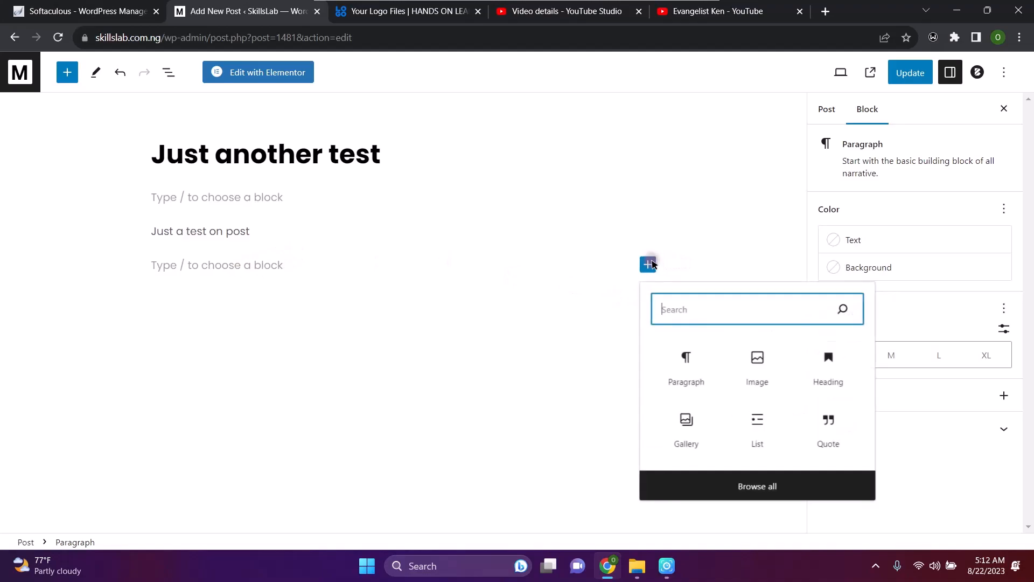
pyautogui.click(758, 361)
pyautogui.click(182, 353)
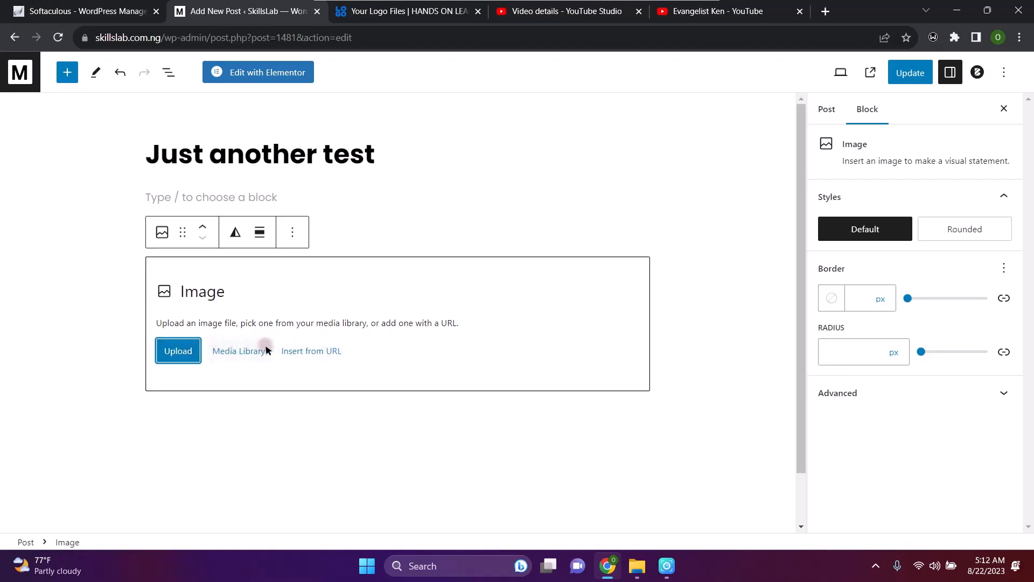
pyautogui.click(247, 356)
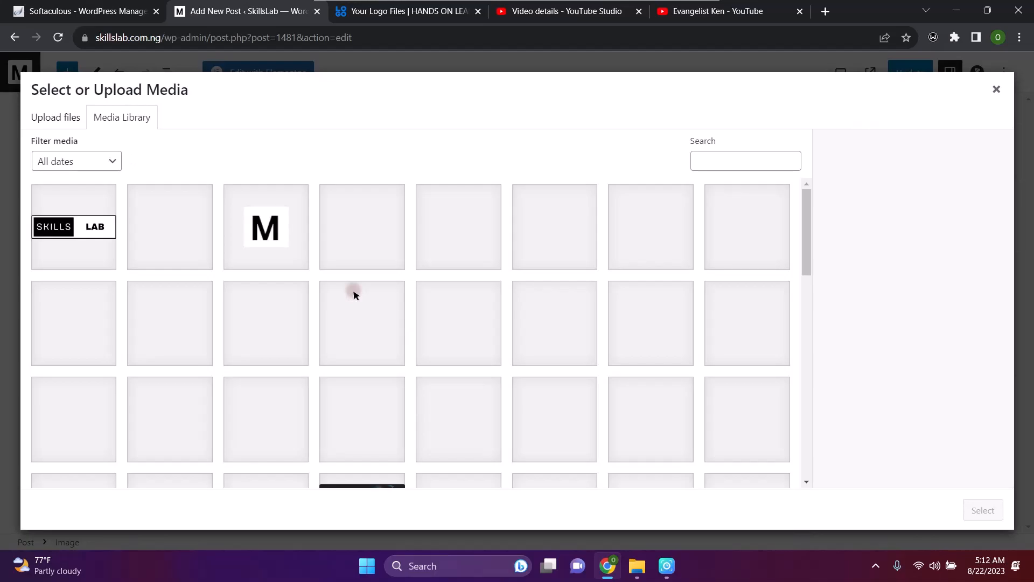
pyautogui.click(462, 404)
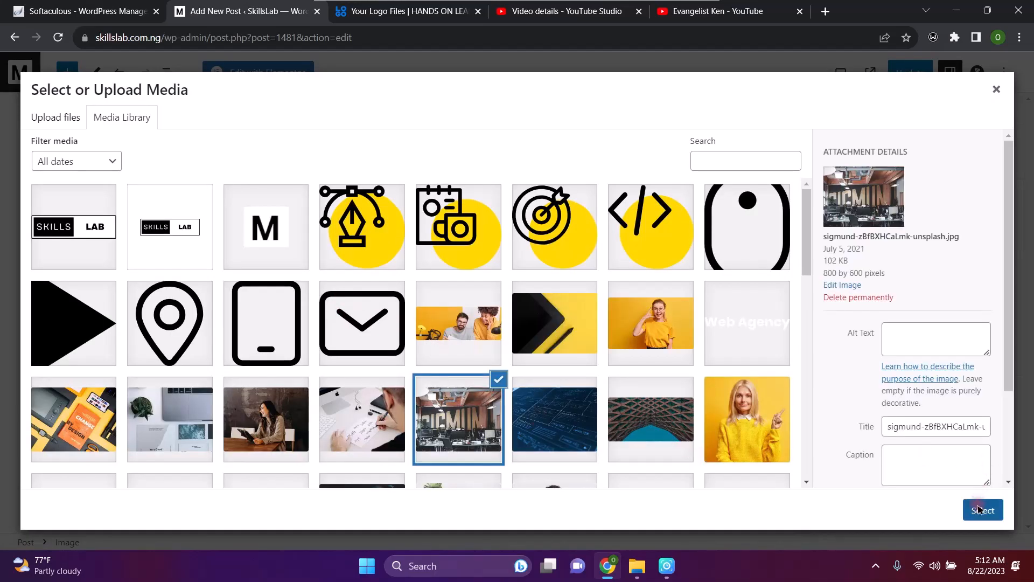
pyautogui.click(979, 509)
# Scroll the editor to review the office photo beneath the title 'Just another test'
pyautogui.scroll(-2, 431, 369)
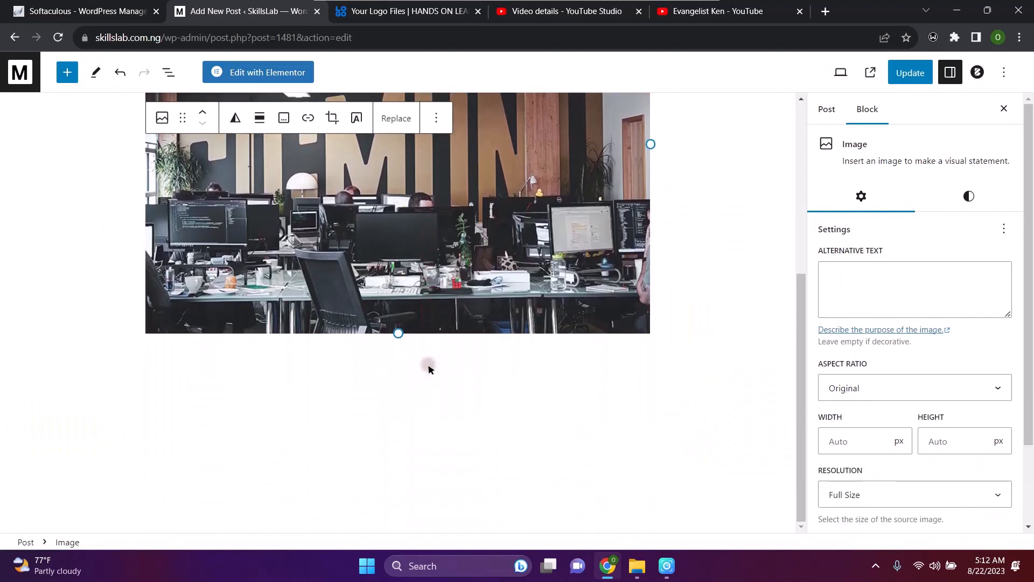
pyautogui.scroll(2, 427, 365)
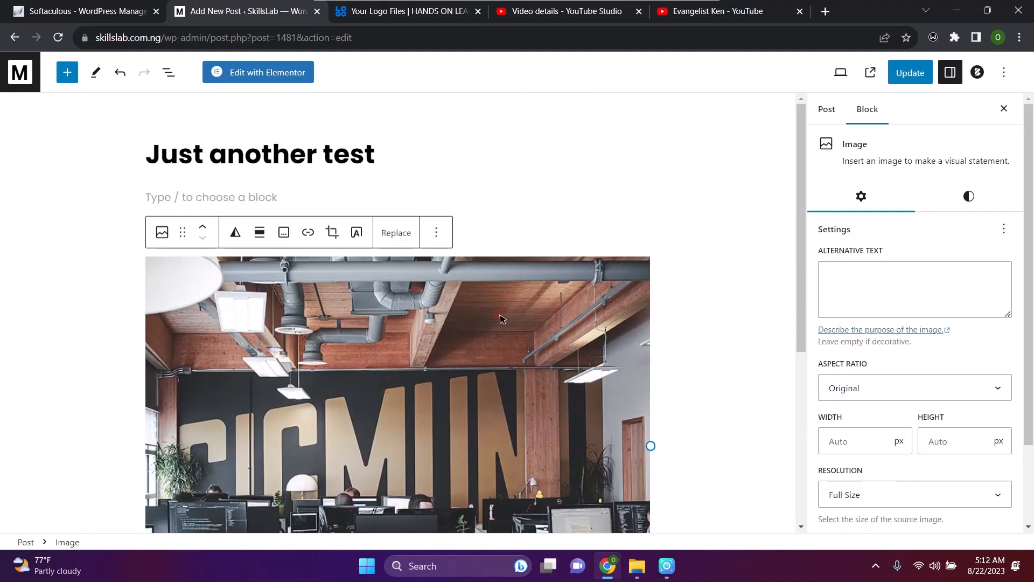
pyautogui.scroll(-5, 465, 363)
pyautogui.scroll(3, 465, 365)
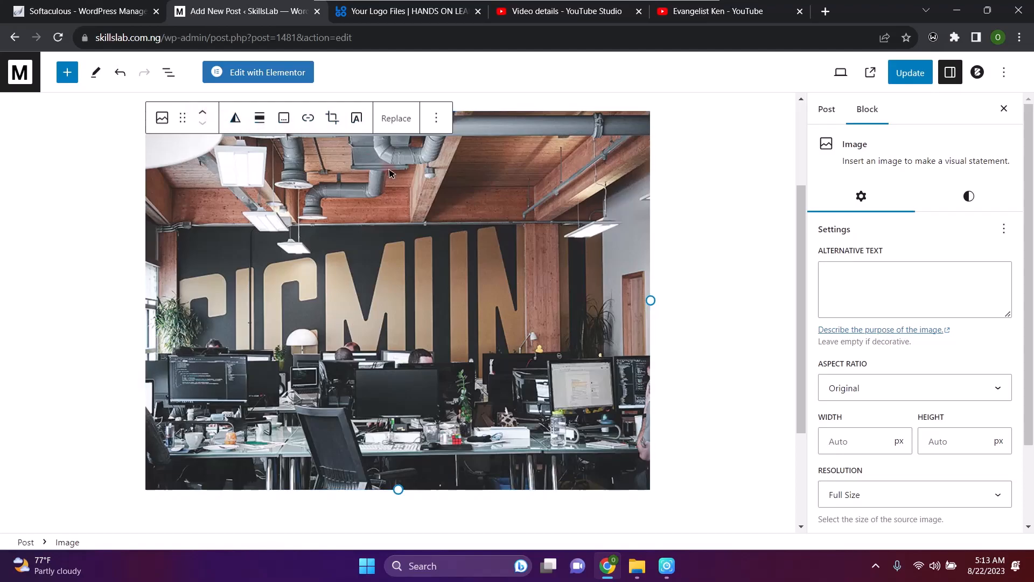
pyautogui.scroll(-3, 630, 266)
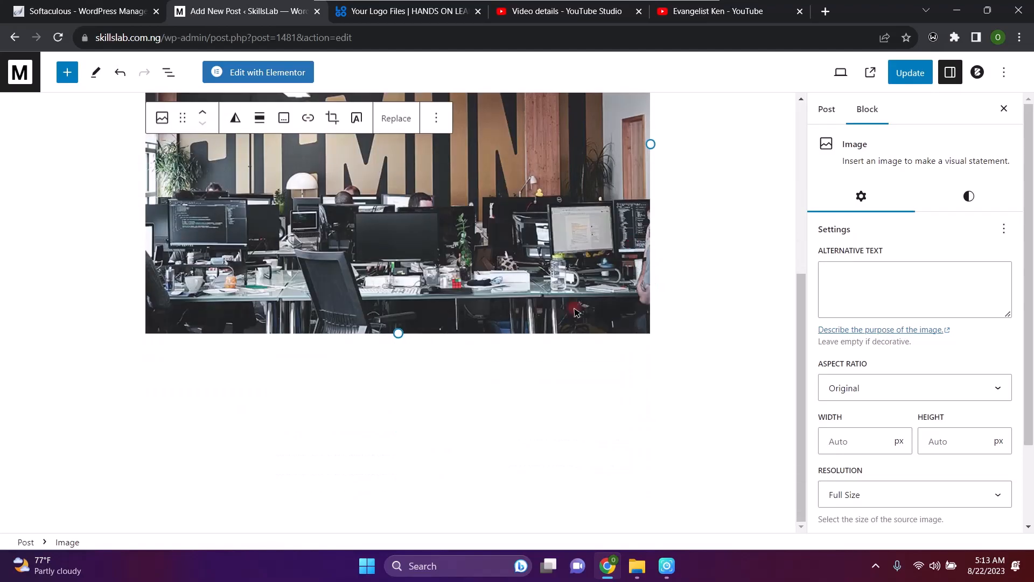
pyautogui.scroll(5, 706, 261)
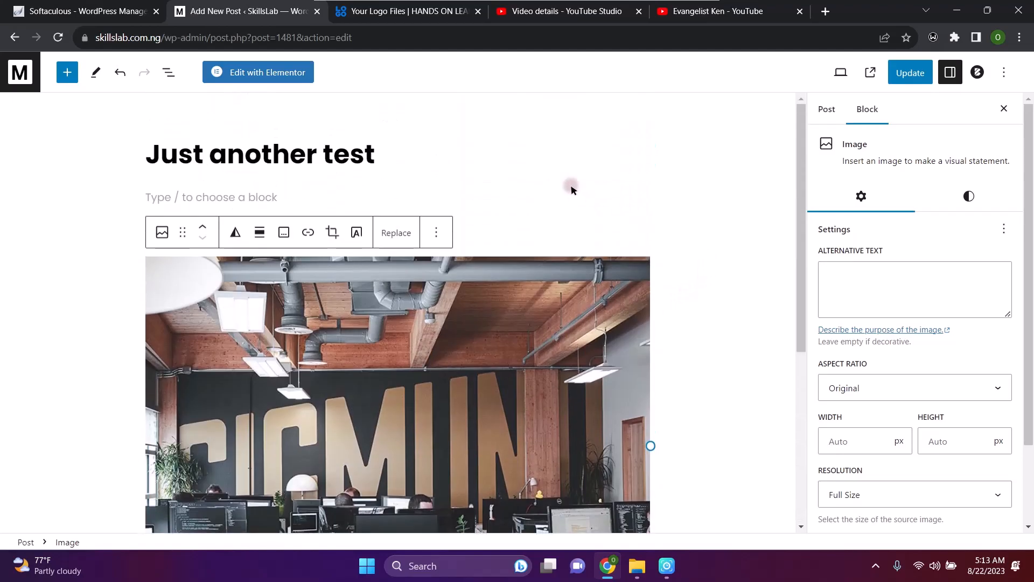
pyautogui.scroll(-2, 571, 186)
pyautogui.scroll(-1, 571, 189)
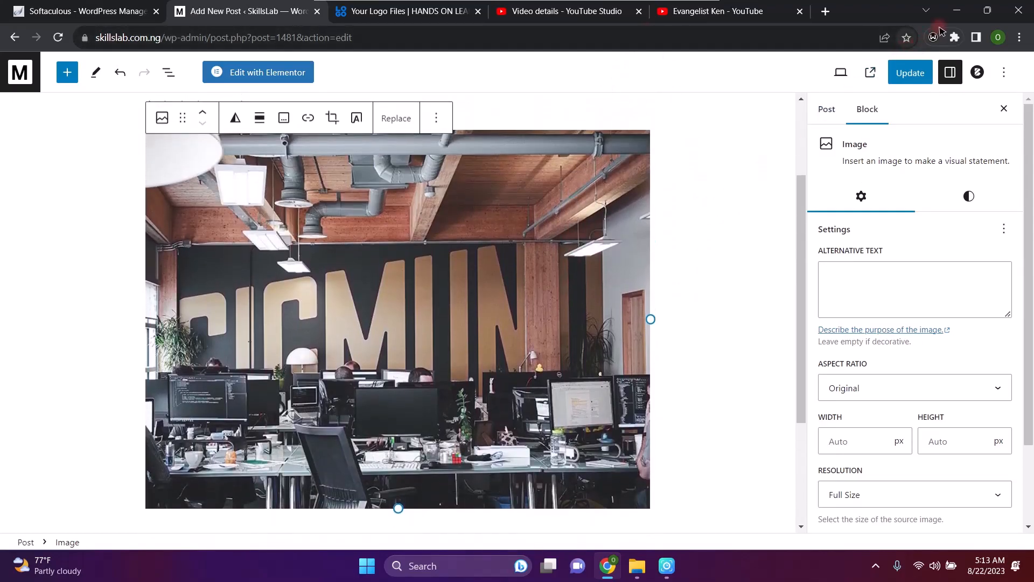
# Update the post, add a paragraph of filler text below the photo, and update again
pyautogui.click(907, 69)
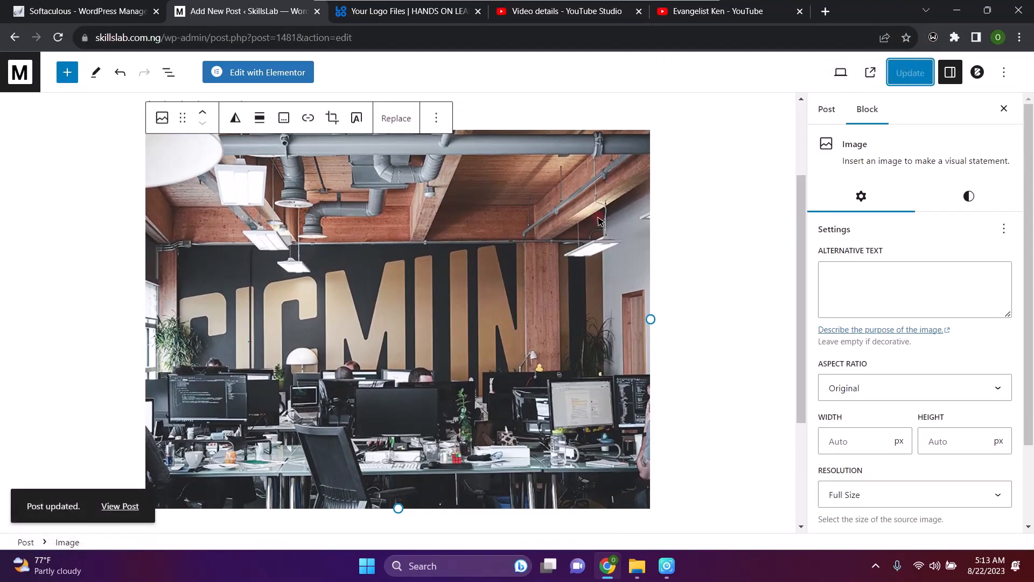
pyautogui.scroll(-3, 692, 264)
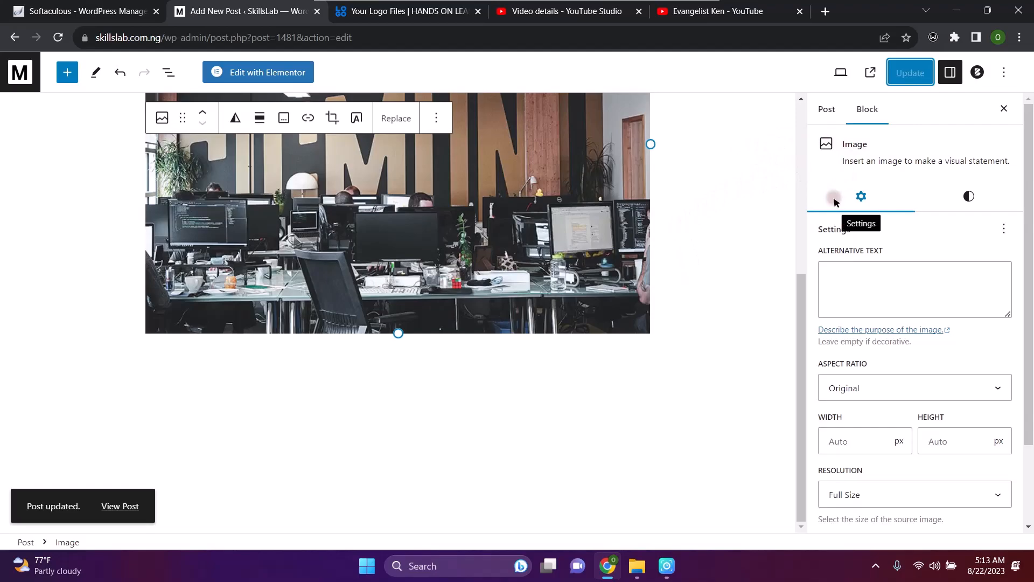
pyautogui.click(84, 284)
pyautogui.click(282, 352)
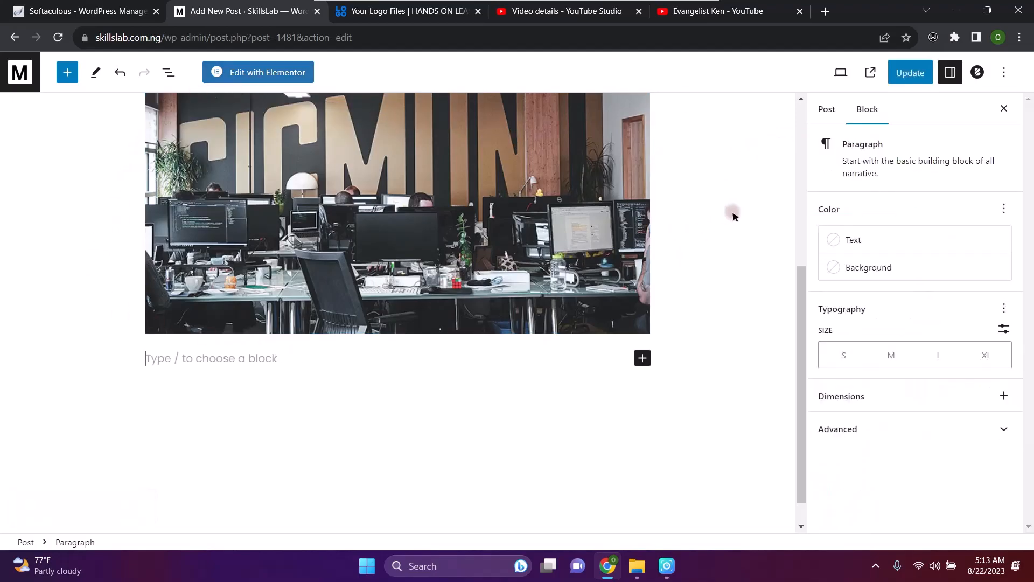
pyautogui.click(642, 359)
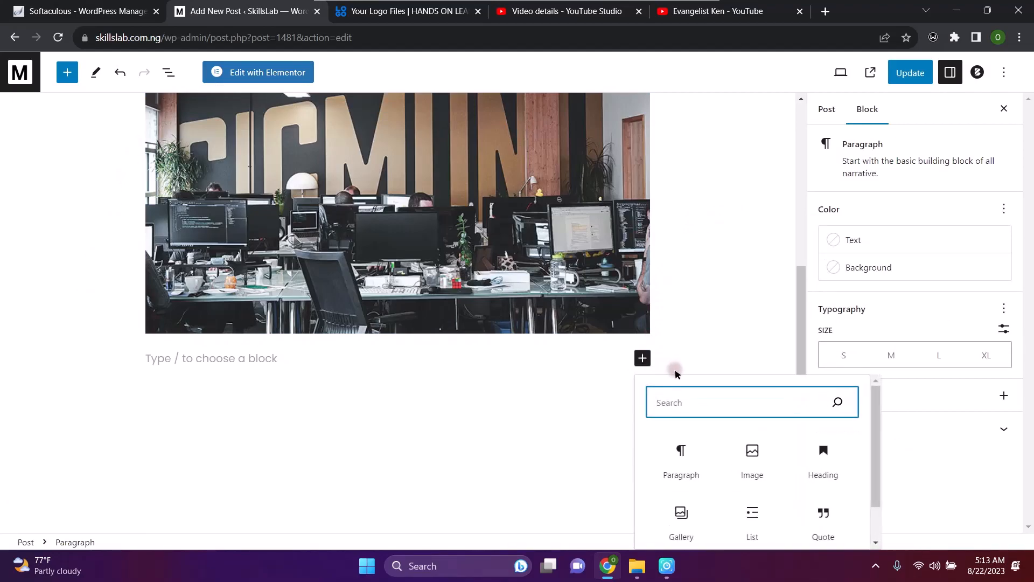
pyautogui.click(695, 460)
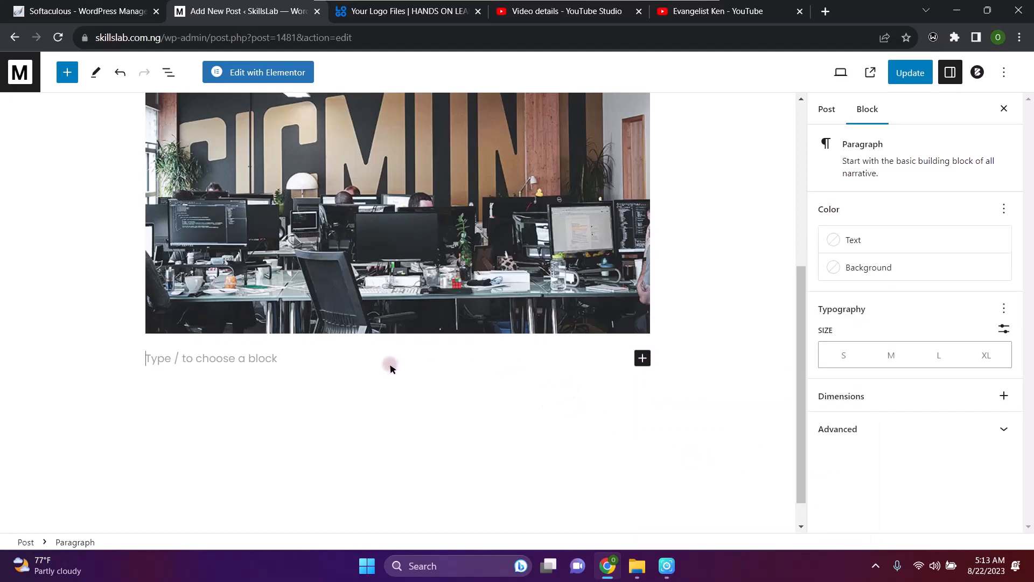
pyautogui.write('juuhnnks scjksc')
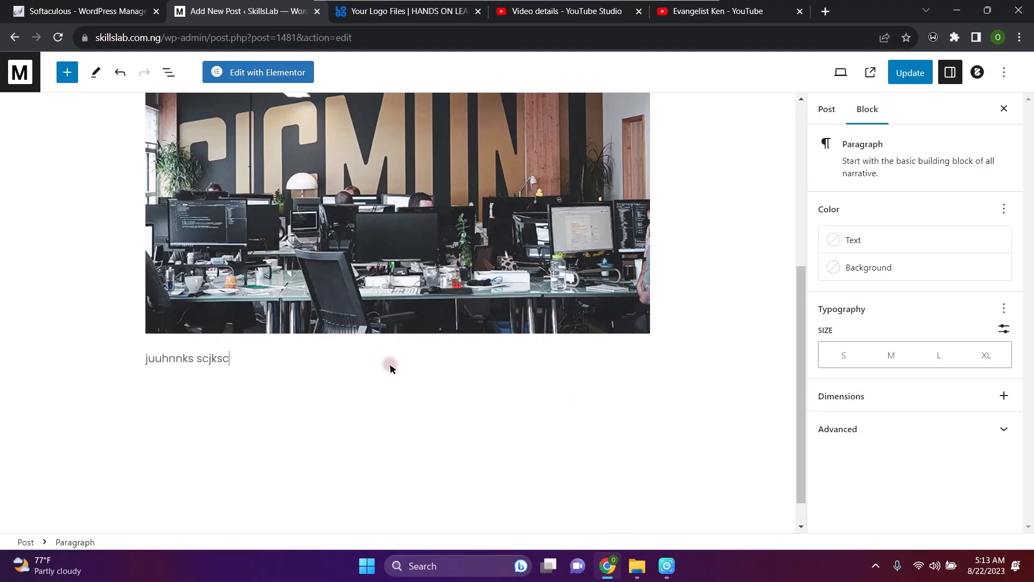
pyautogui.write('  sdjic c sjic sioc c;io')
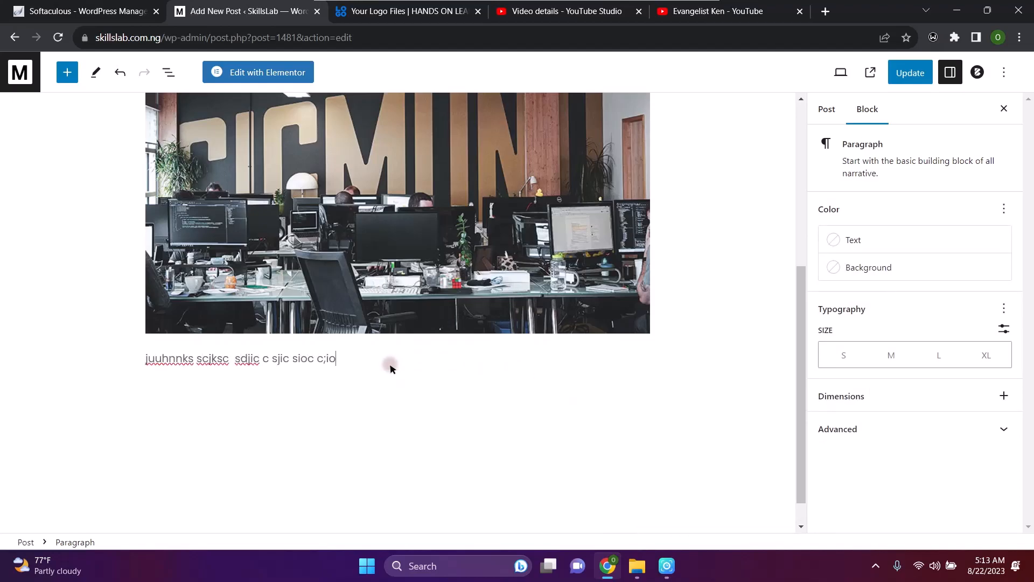
pyautogui.click(917, 77)
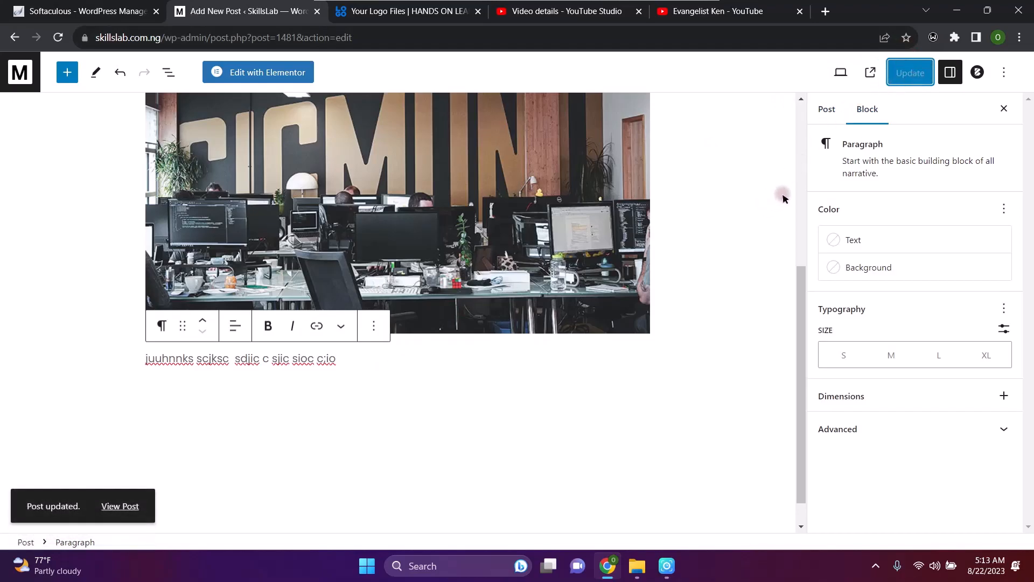
# Preview the post at desktop size in a new tab, scroll through it, and return to the editor
pyautogui.click(841, 72)
pyautogui.click(713, 112)
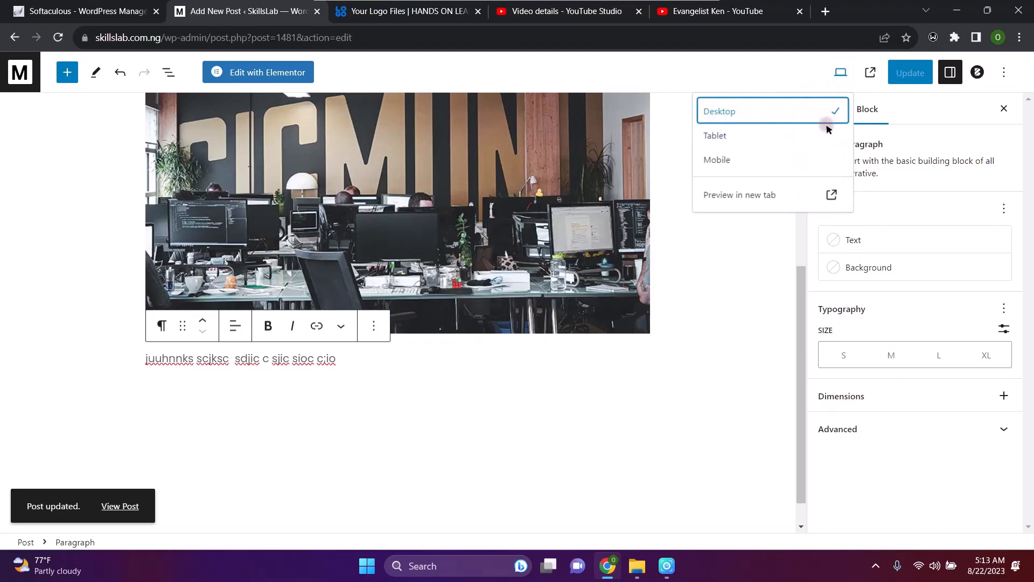
pyautogui.click(750, 194)
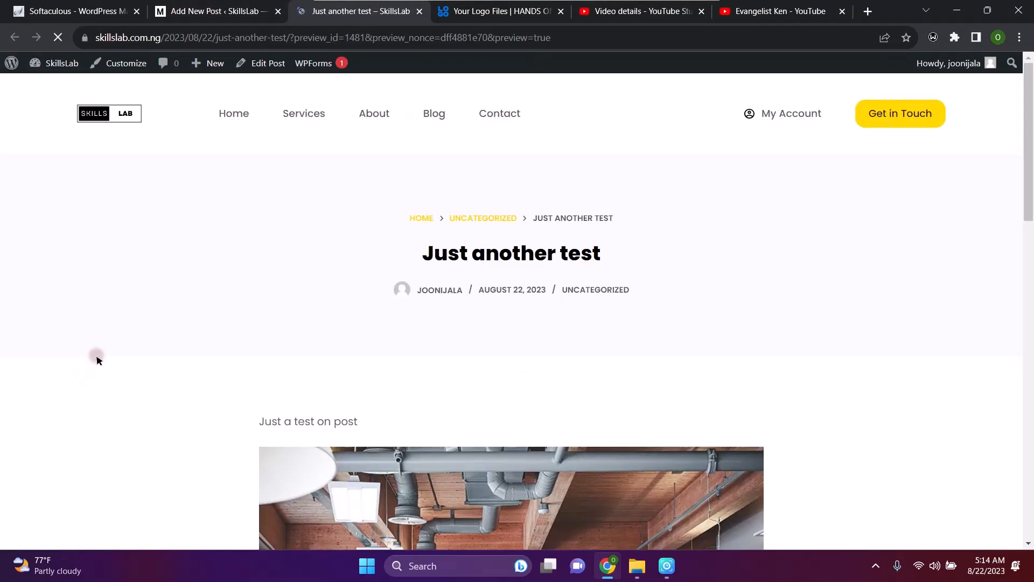
pyautogui.scroll(-4, 543, 486)
pyautogui.scroll(1, 543, 486)
pyautogui.scroll(-4, 543, 486)
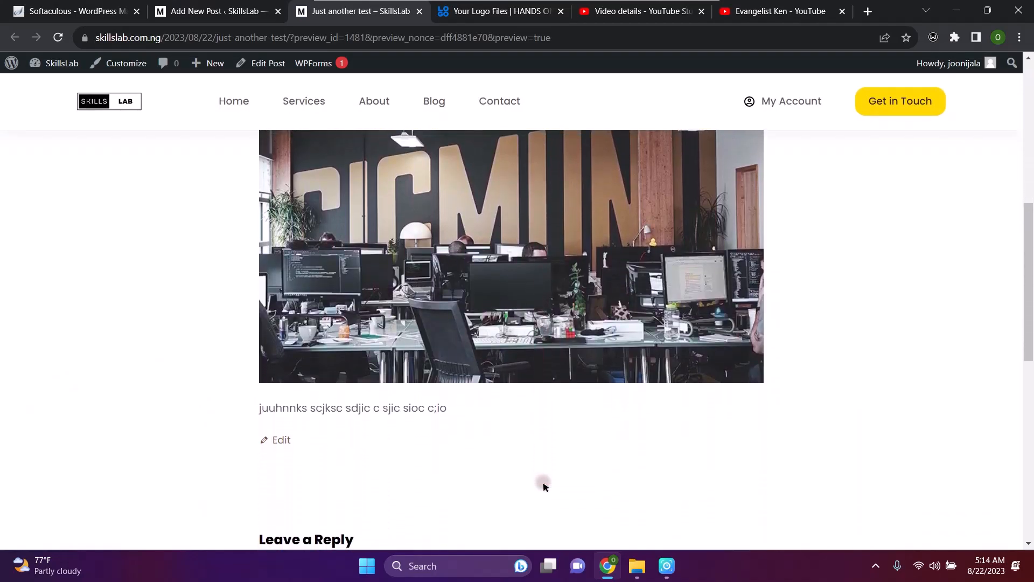
pyautogui.scroll(-8, 543, 486)
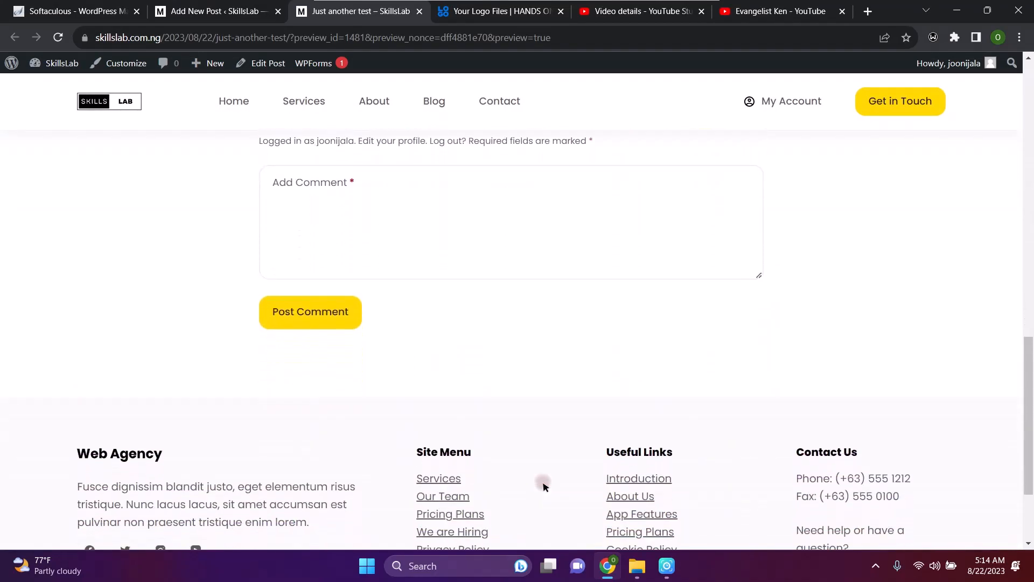
pyautogui.scroll(15, 543, 487)
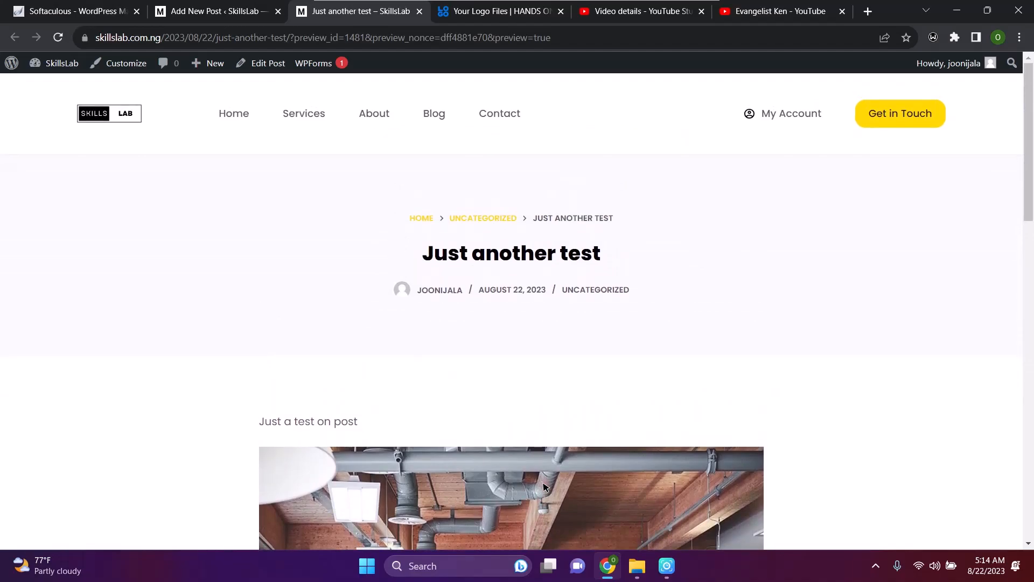
pyautogui.click(222, 6)
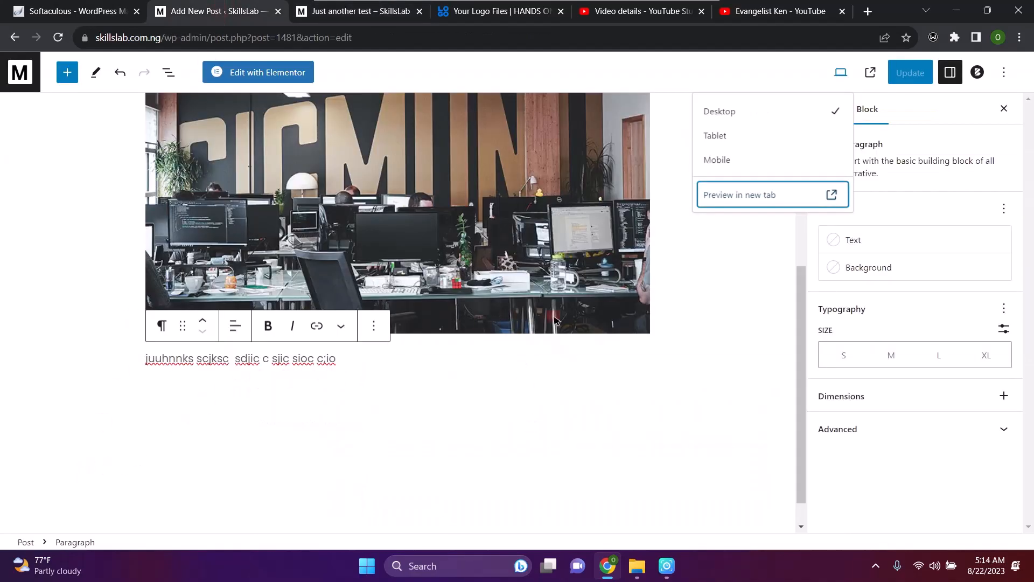
pyautogui.click(731, 320)
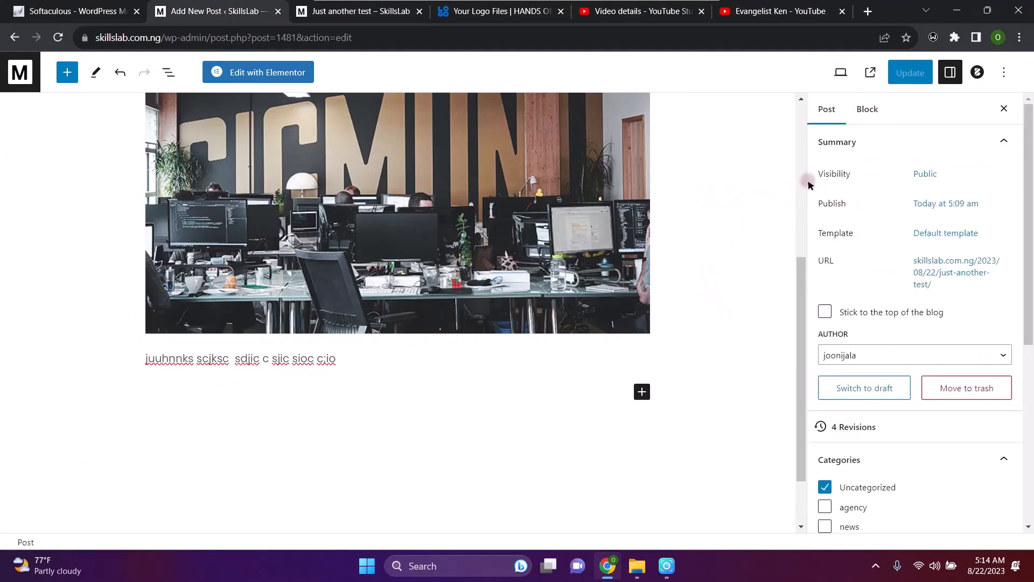
# File the post under the news category and remove it from Uncategorized
pyautogui.click(803, 167)
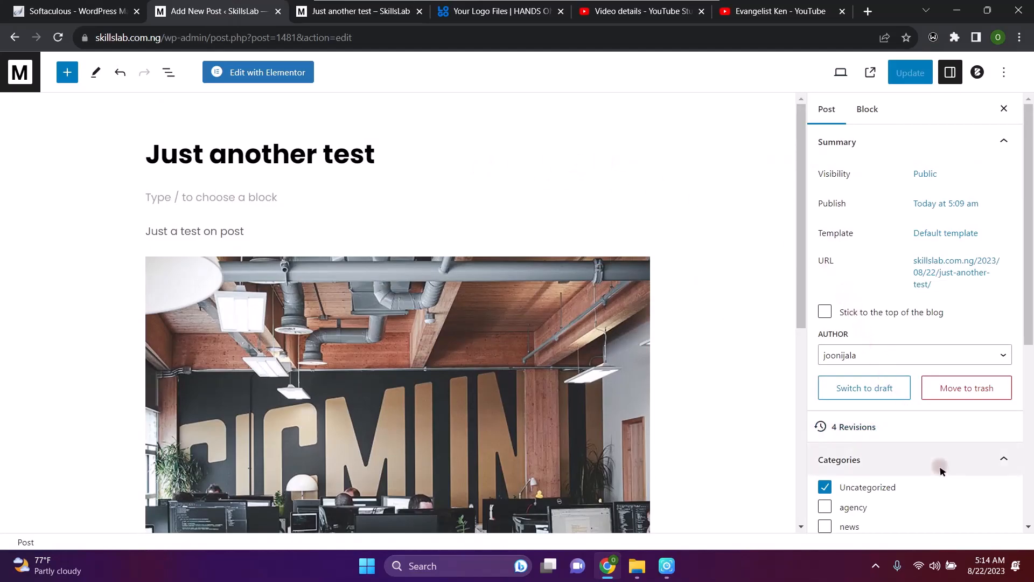
pyautogui.scroll(-2, 940, 468)
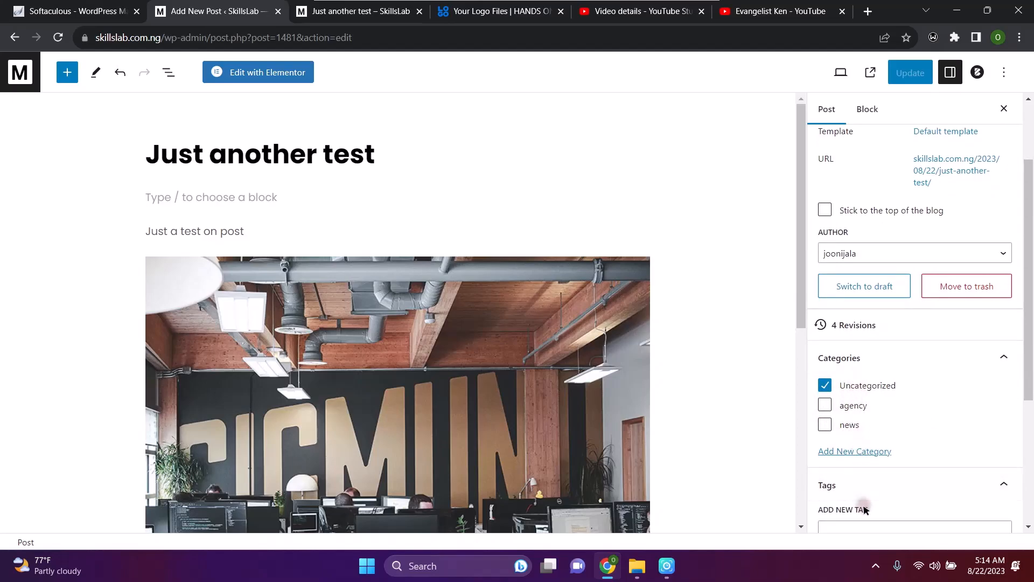
pyautogui.scroll(-1, 861, 503)
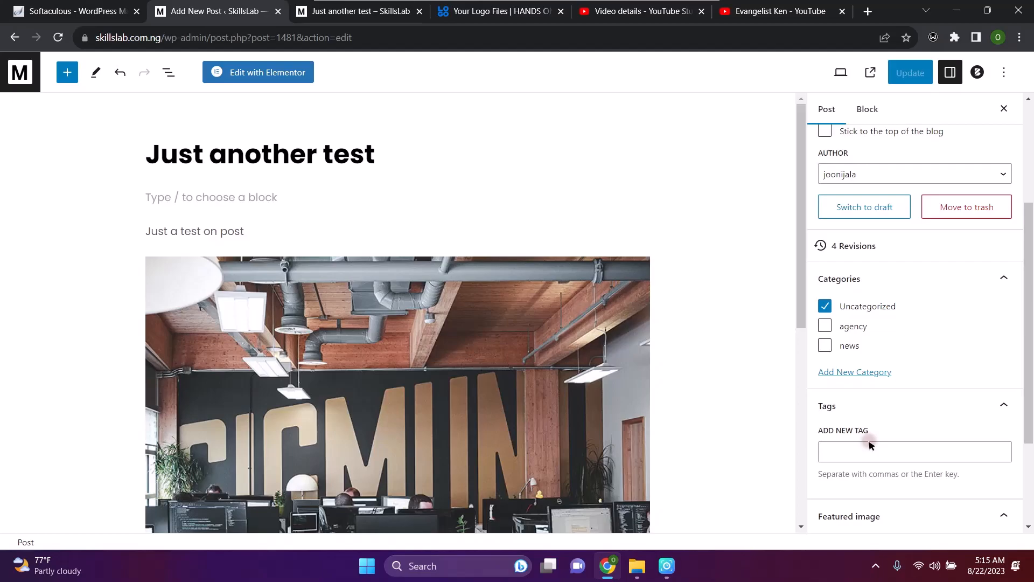
pyautogui.click(825, 346)
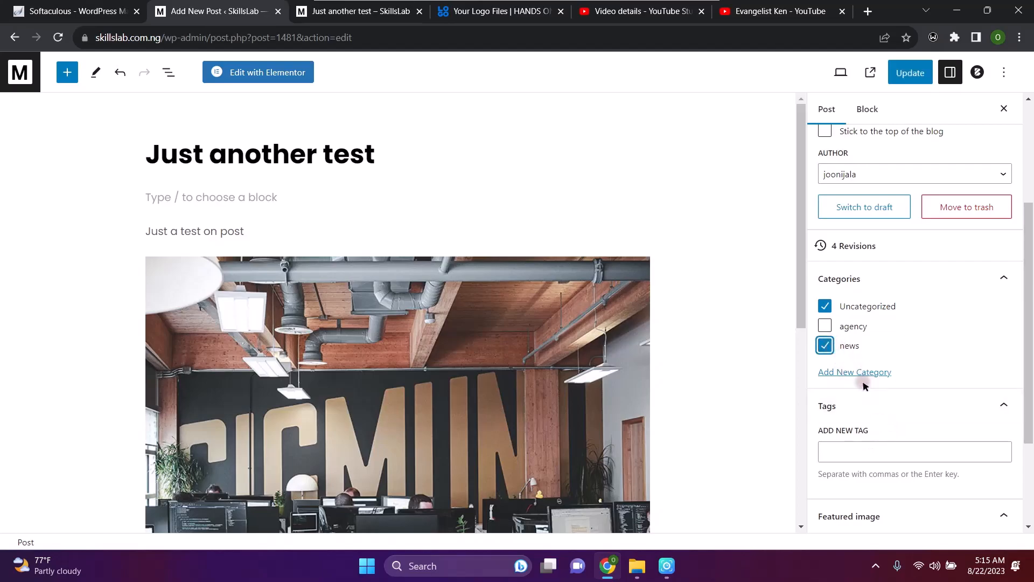
pyautogui.click(830, 307)
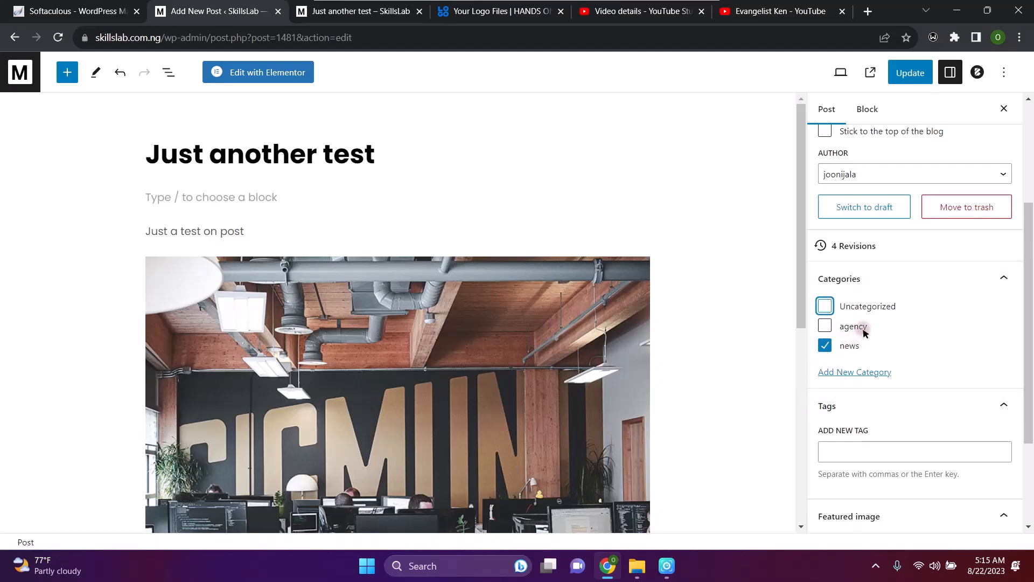
# Add the tags article, testing and blog to the post
pyautogui.click(884, 452)
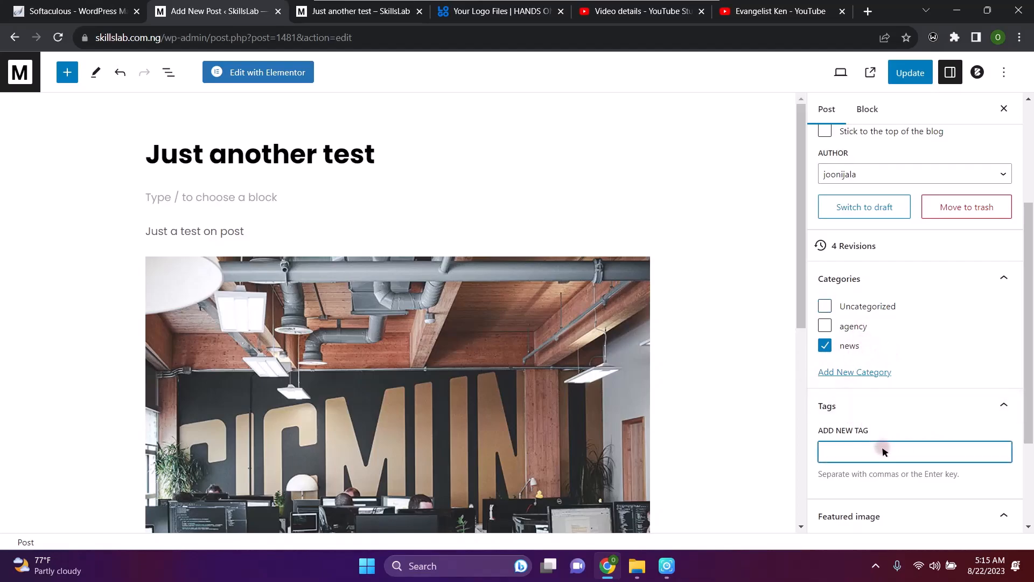
pyautogui.write('art')
pyautogui.write('ilc')
pyautogui.write('le')
pyautogui.press('Return')
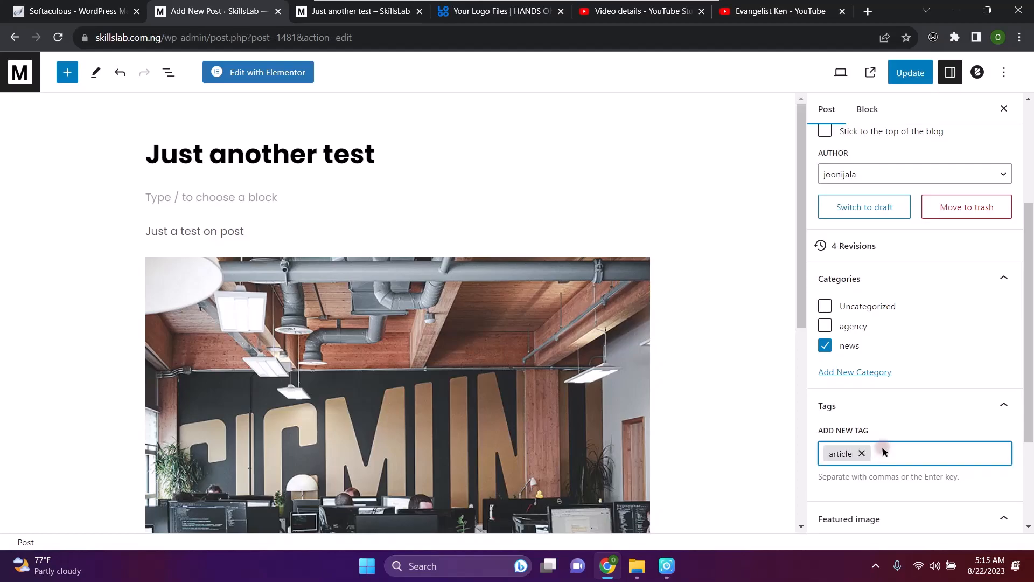
pyautogui.write('testing')
pyautogui.press('Return')
pyautogui.press('BackSpace')
pyautogui.write('blog')
pyautogui.press('Return')
pyautogui.scroll(-3, 933, 450)
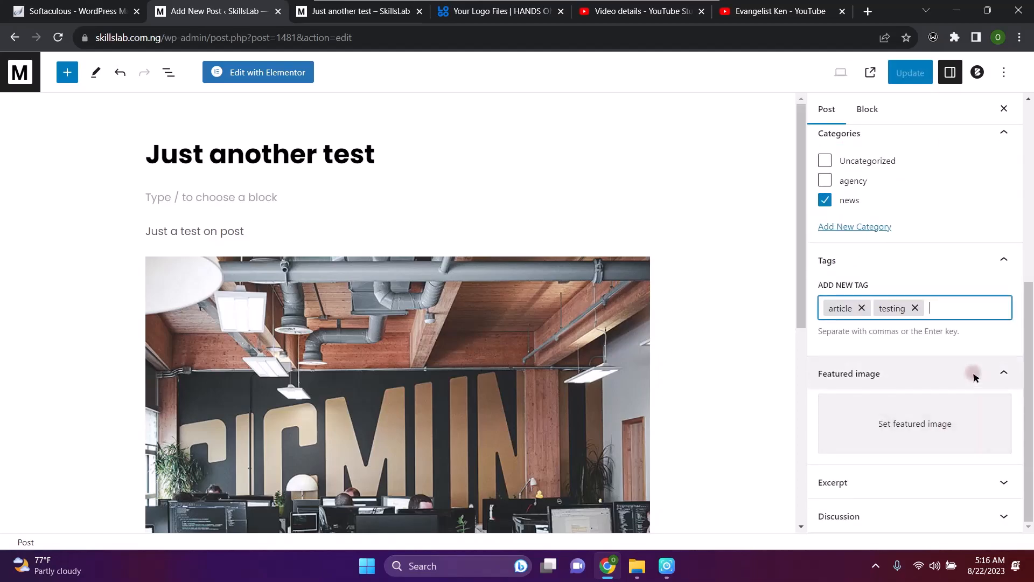
pyautogui.click(905, 430)
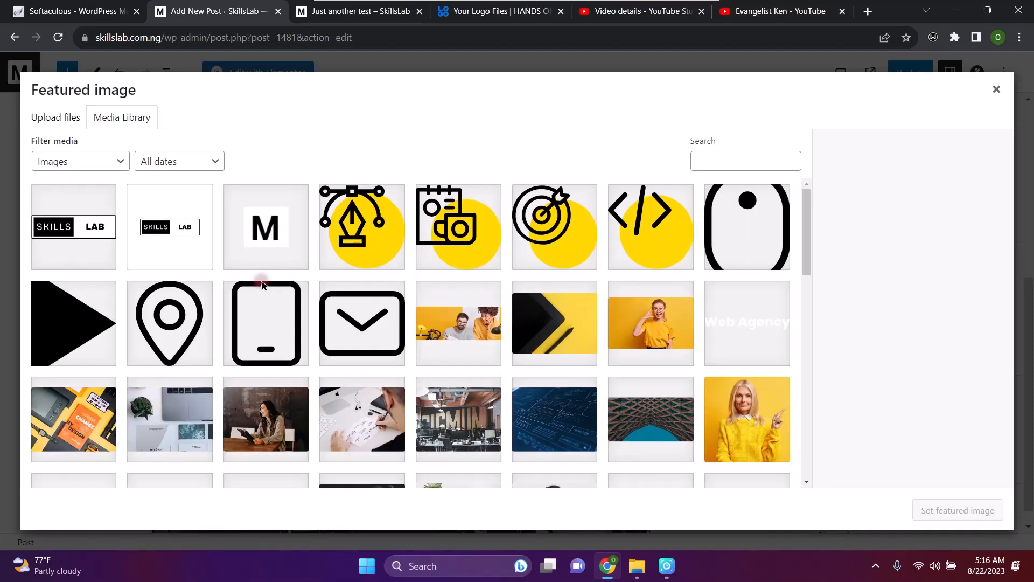
pyautogui.scroll(-5, 396, 312)
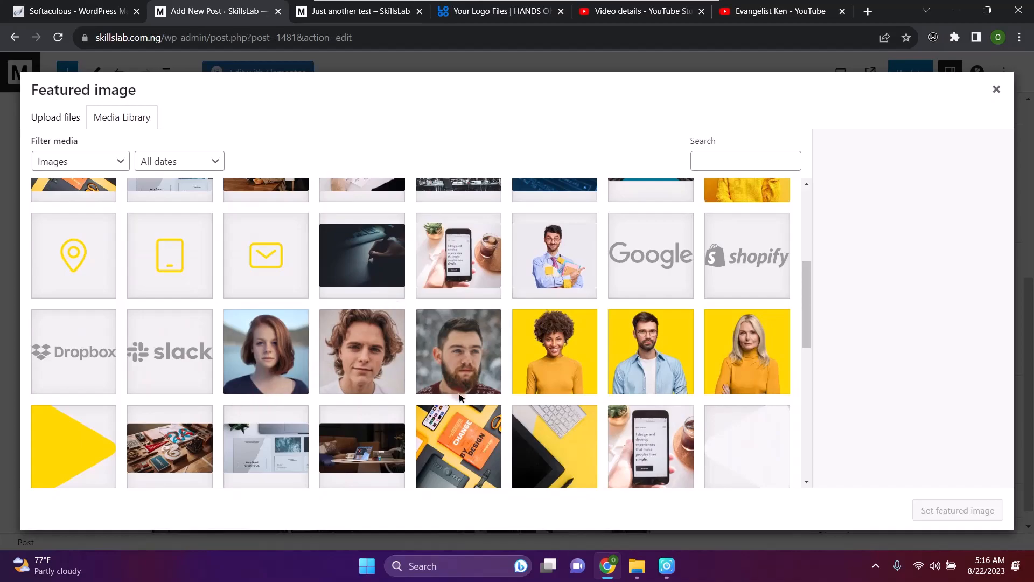
pyautogui.scroll(-4, 459, 397)
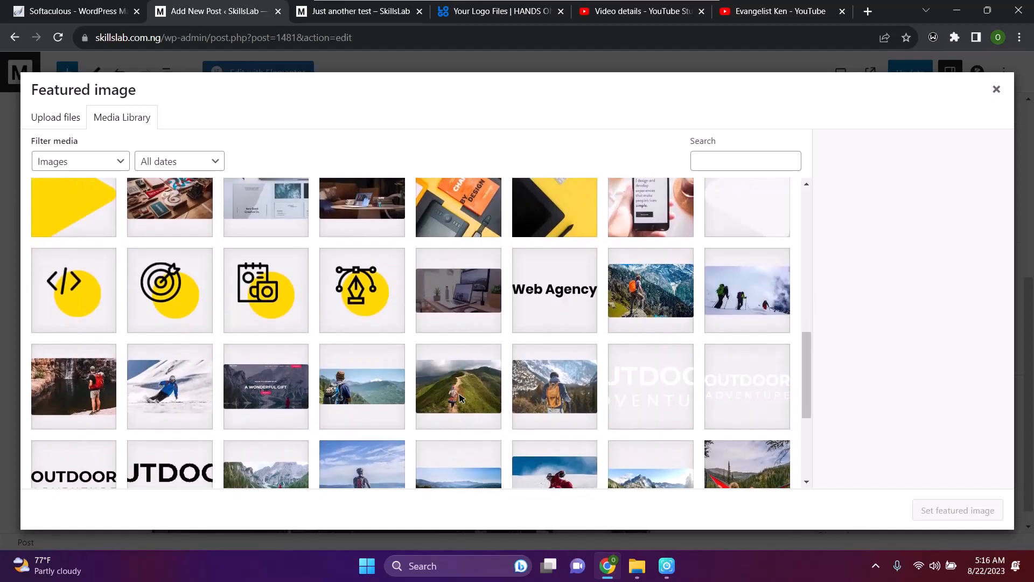
pyautogui.click(461, 301)
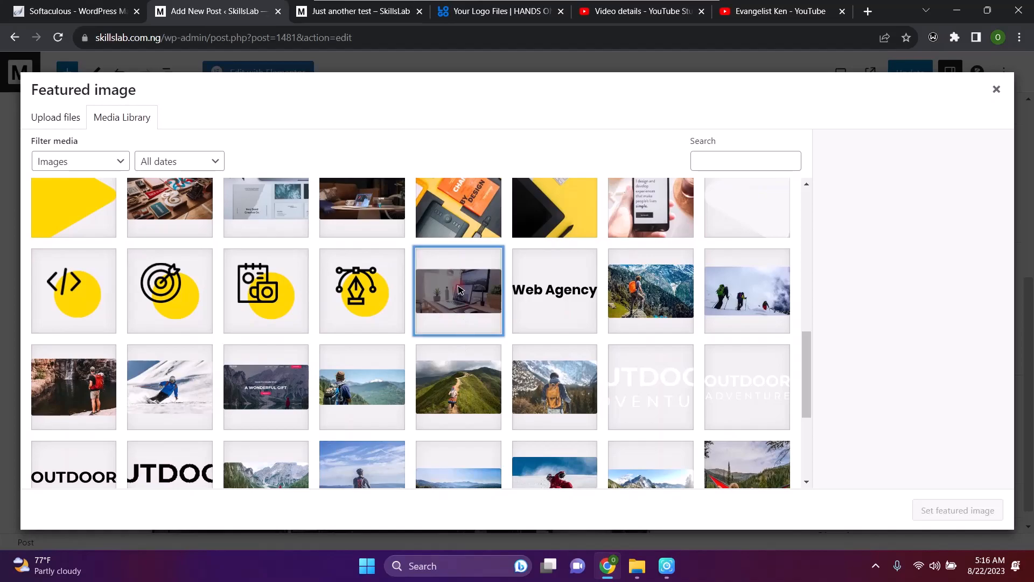
pyautogui.click(981, 516)
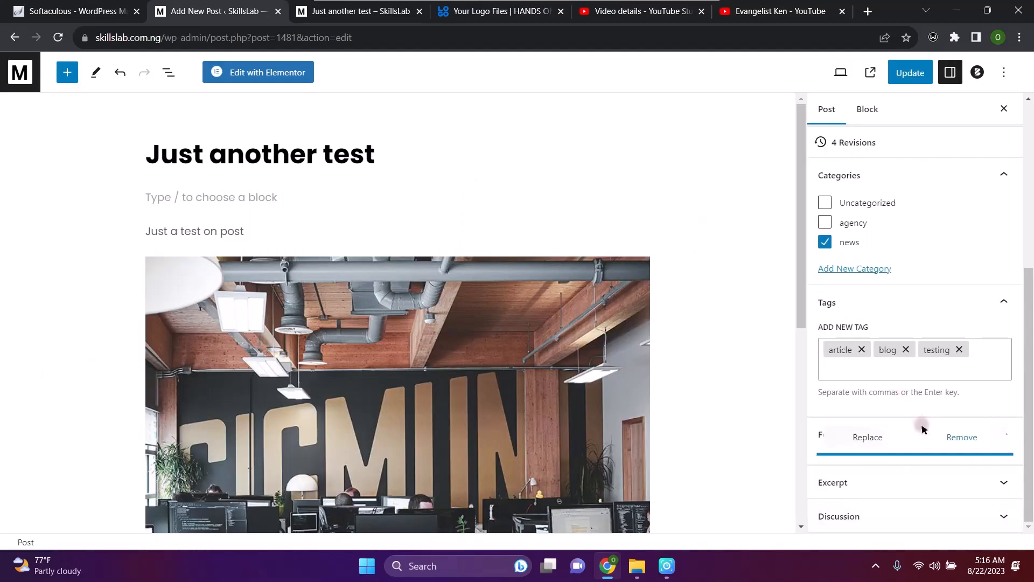
# Write 'Just a test, another test...' in the post's Excerpt box
pyautogui.scroll(-1, 942, 467)
pyautogui.scroll(-1, 942, 468)
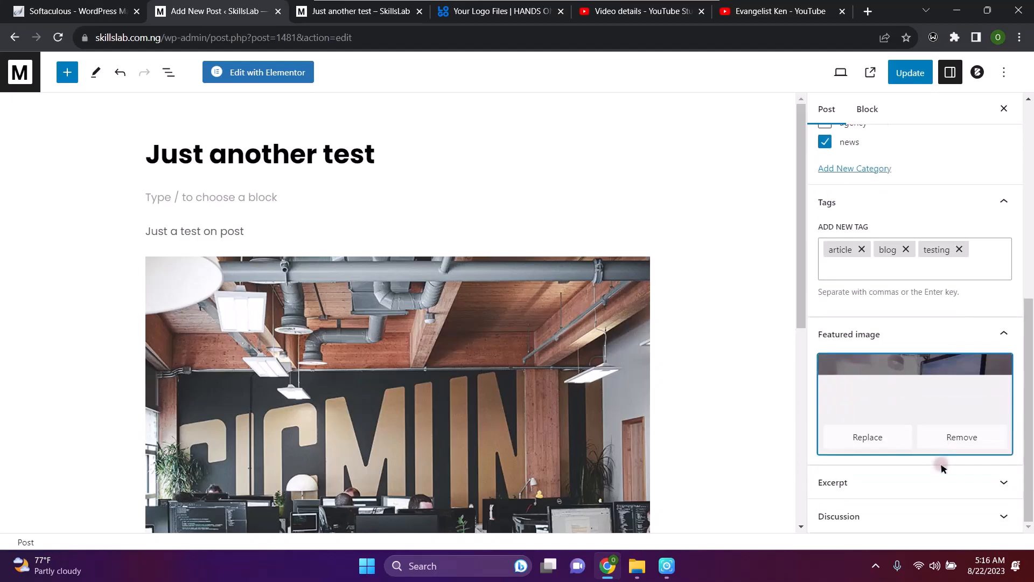
pyautogui.click(874, 484)
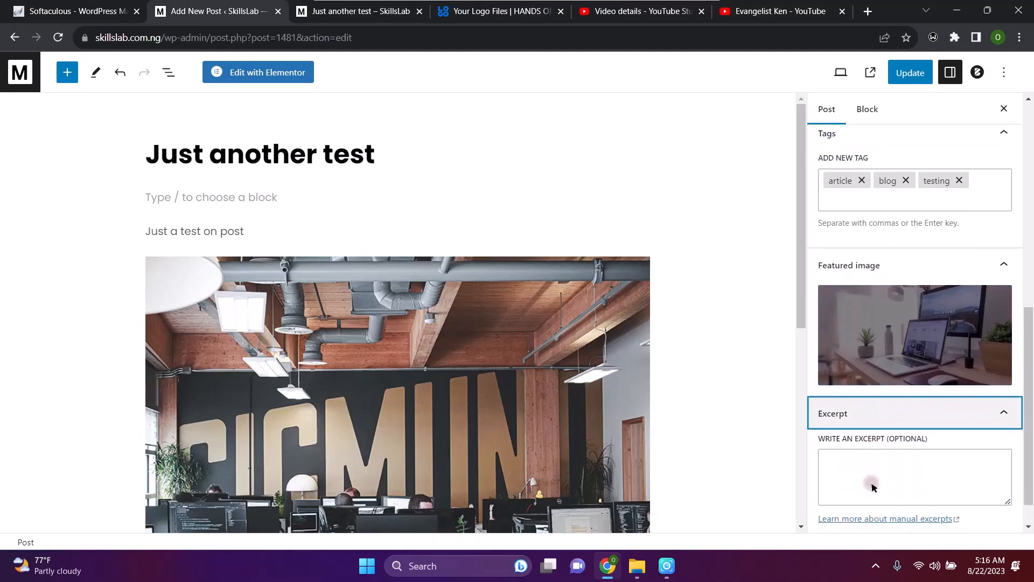
pyautogui.click(873, 479)
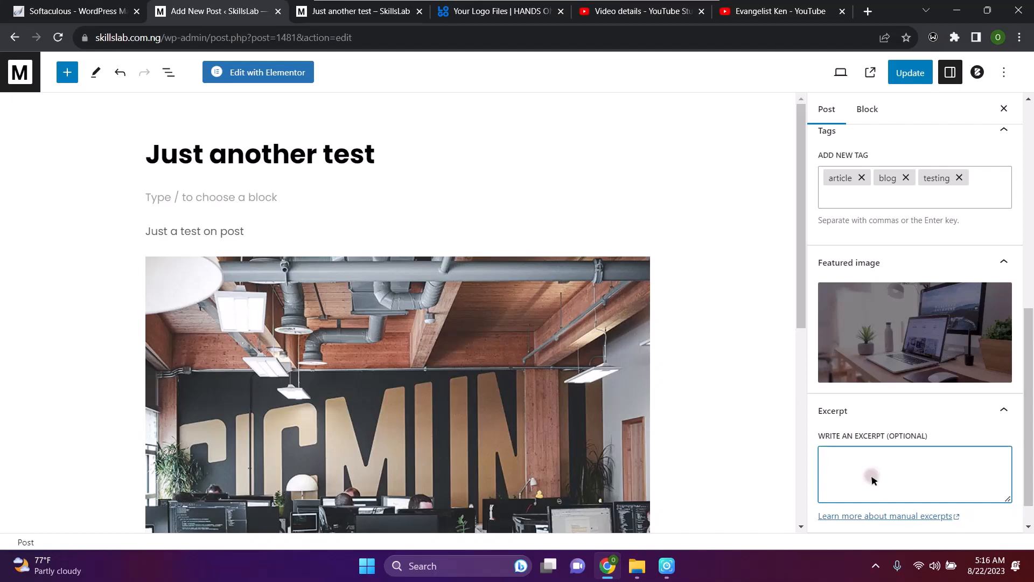
pyautogui.write('Just a test, another test...')
pyautogui.scroll(-1, 873, 479)
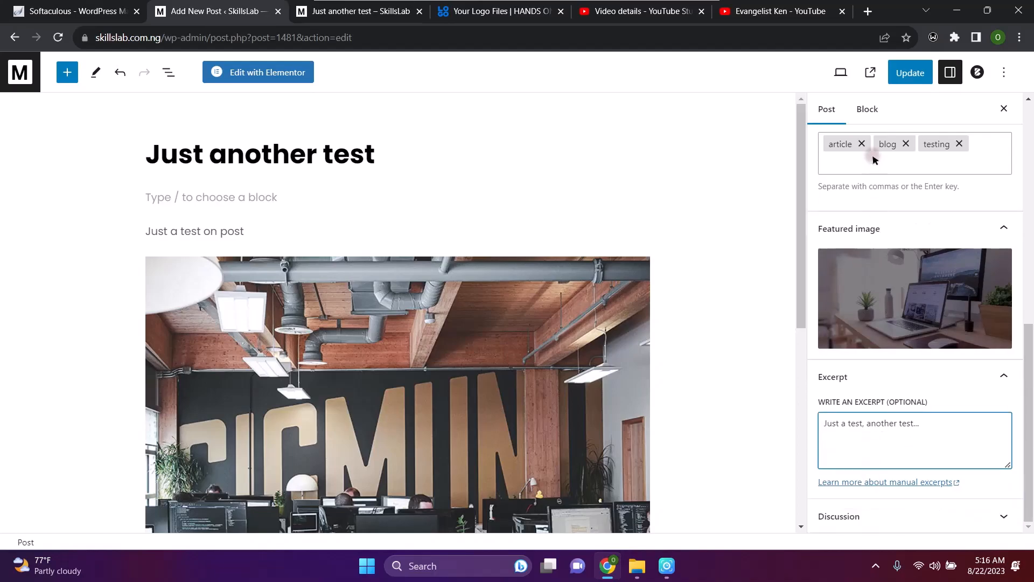
pyautogui.click(907, 76)
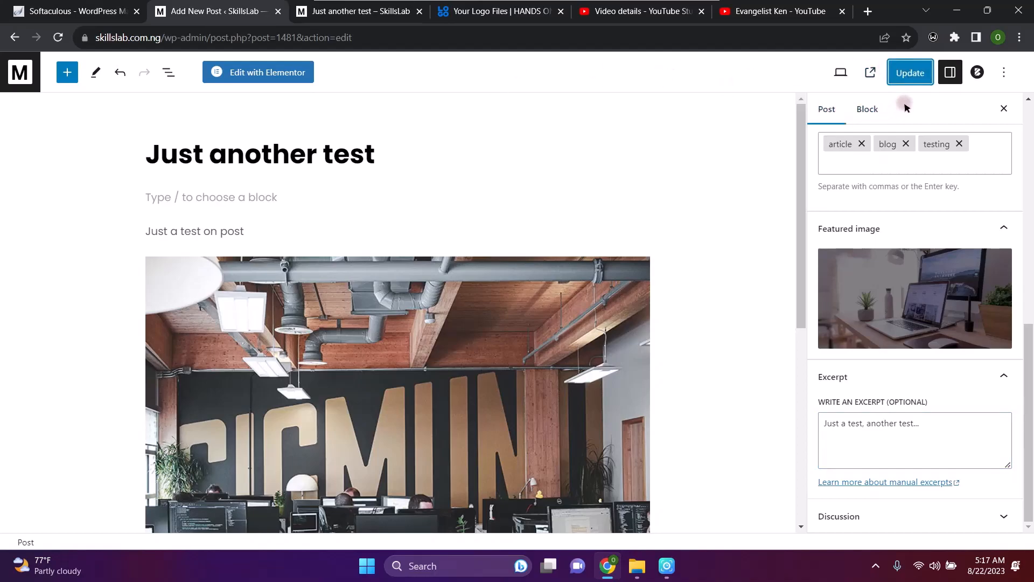
# Update the post, check its live preview tab, then return to the editor
pyautogui.click(914, 73)
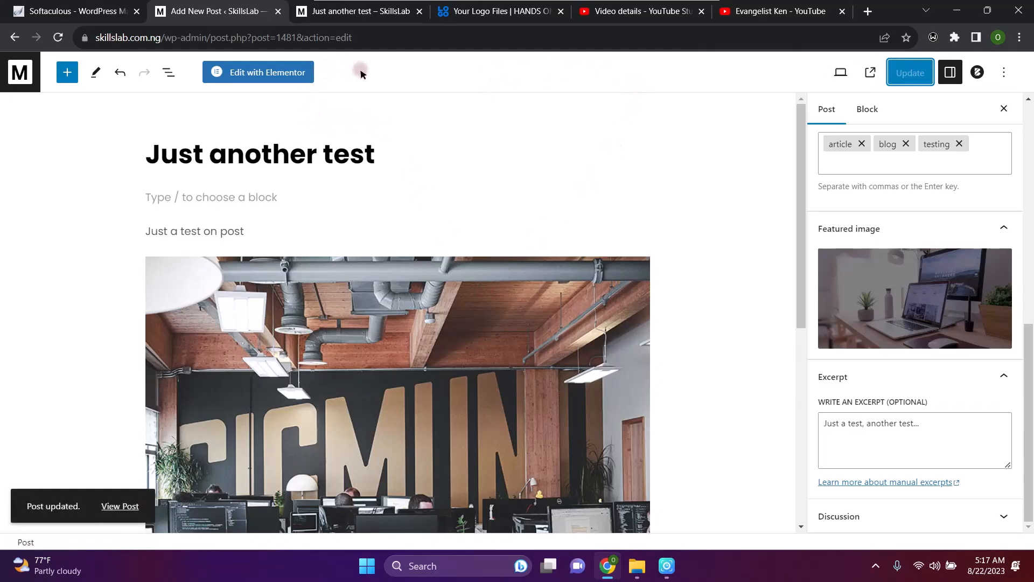
pyautogui.click(335, 11)
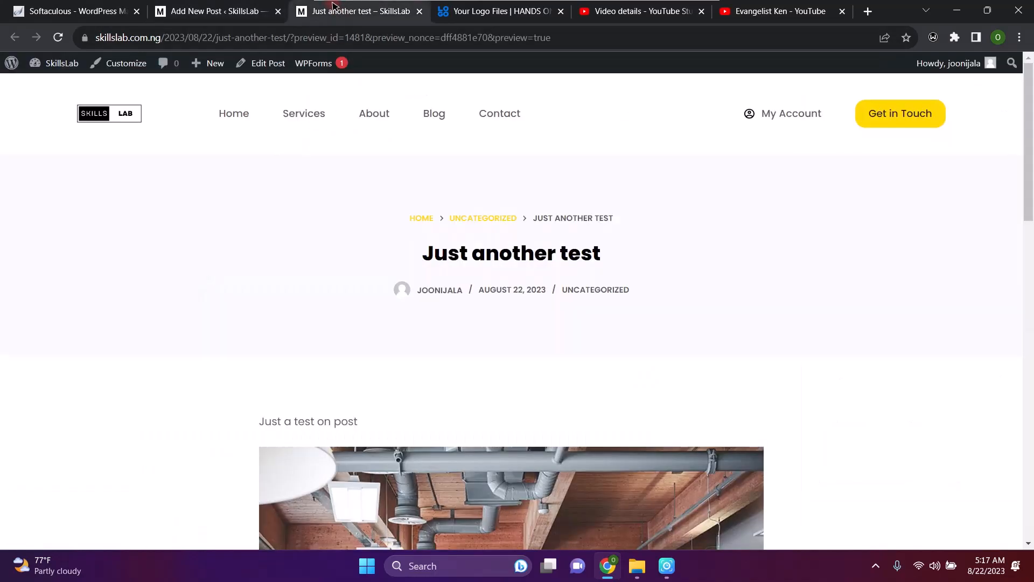
pyautogui.click(229, 11)
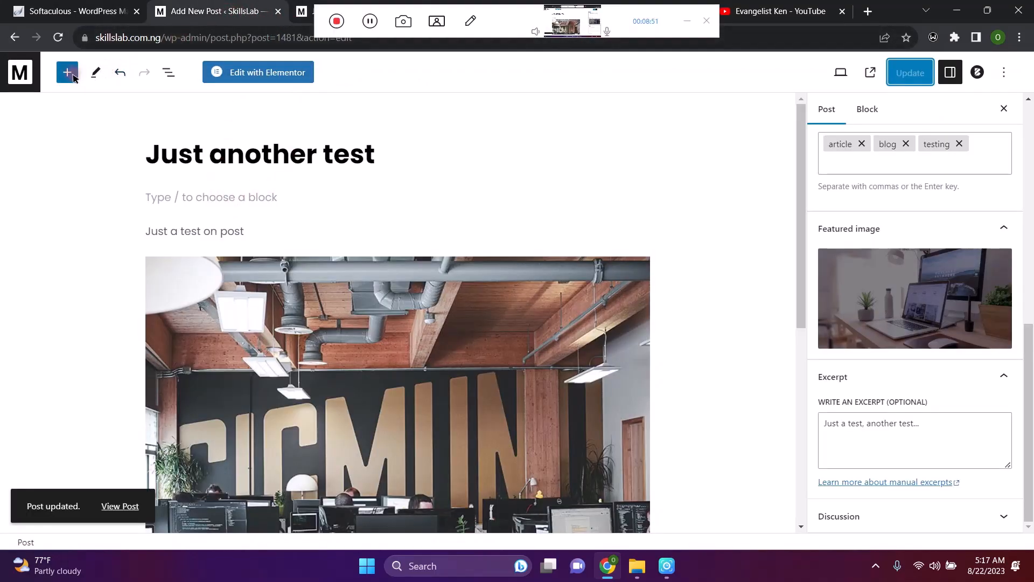
# Select the six sample posts, from Massa Vitae Toutor to Aliquam Vestibulum, and bulk-trash them
pyautogui.click(14, 37)
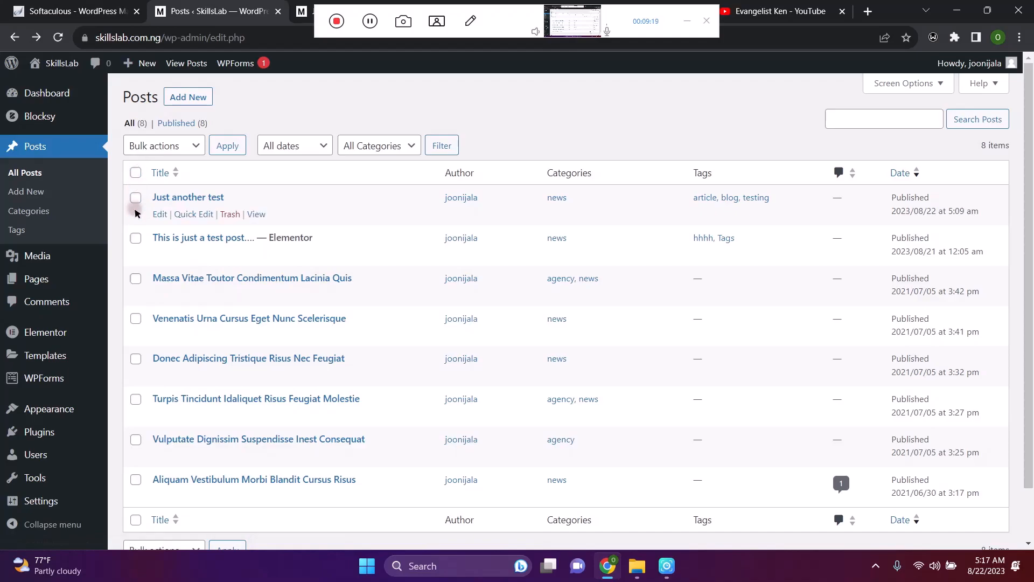
pyautogui.click(136, 278)
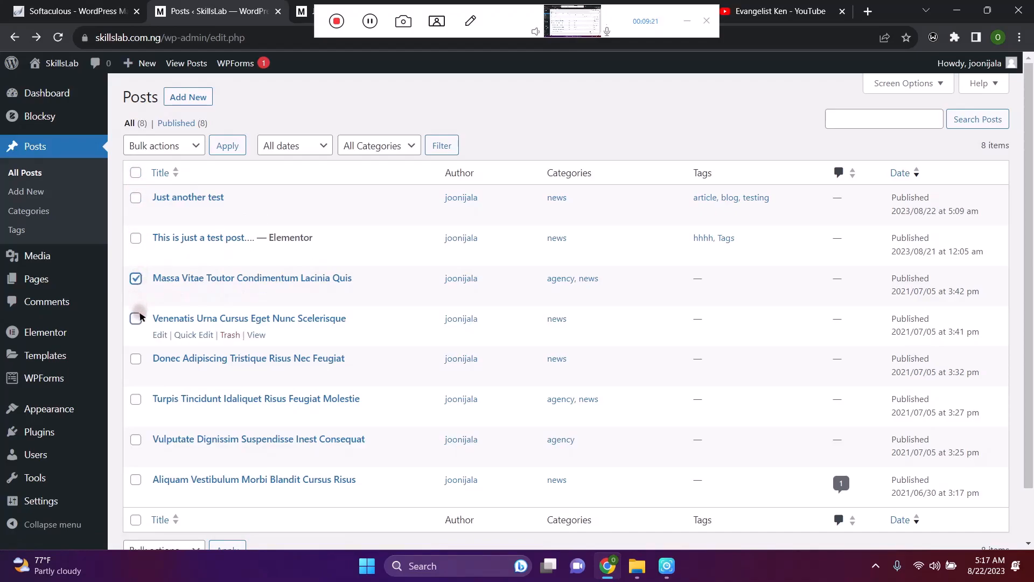
pyautogui.click(136, 318)
pyautogui.click(135, 358)
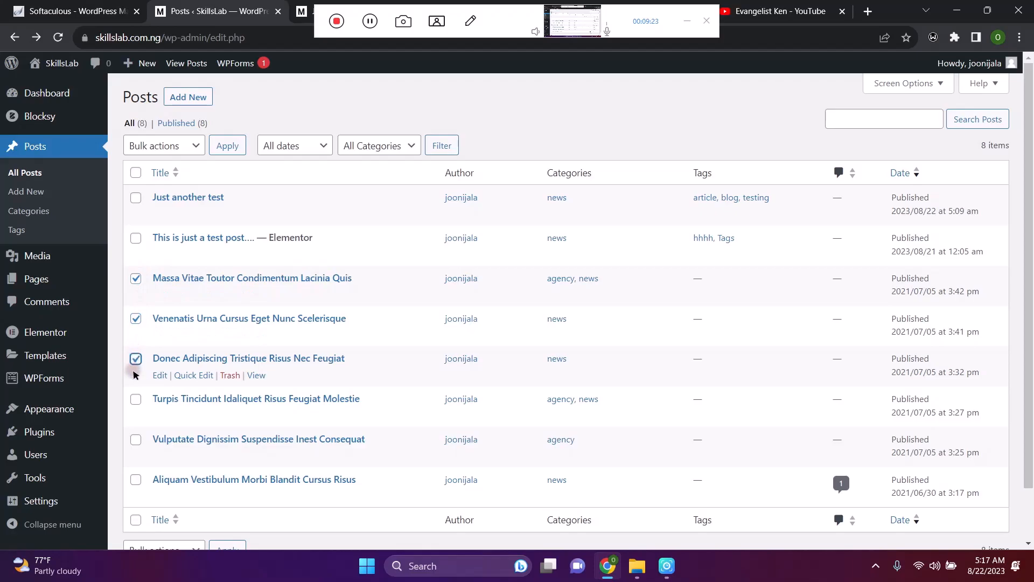
pyautogui.click(136, 399)
pyautogui.click(137, 440)
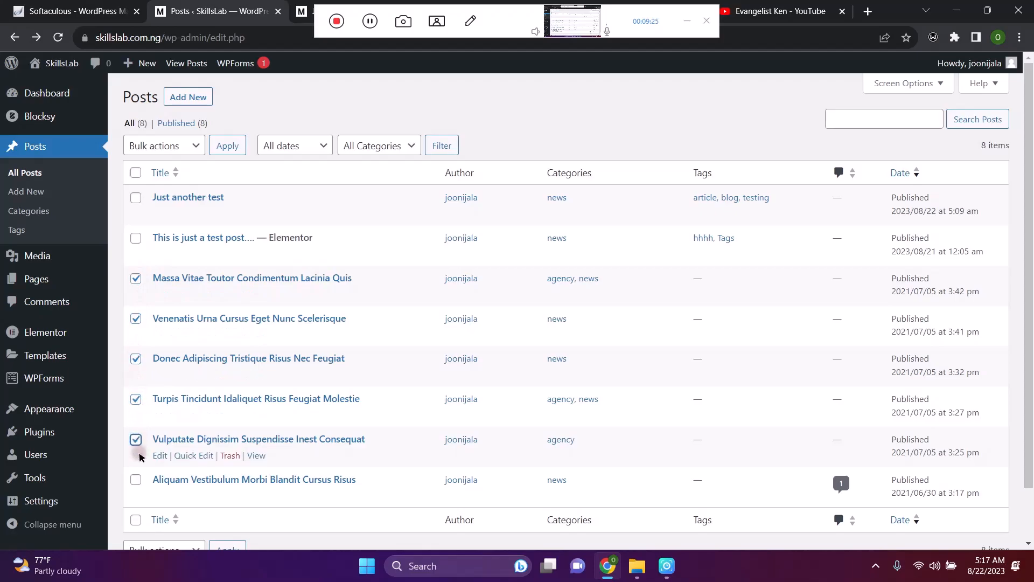
pyautogui.click(135, 480)
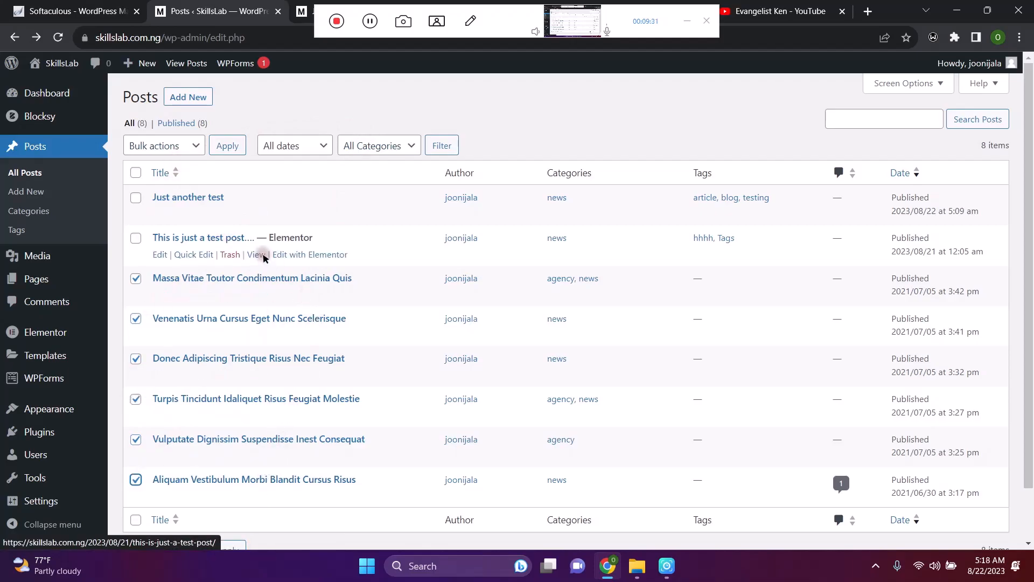
pyautogui.click(189, 145)
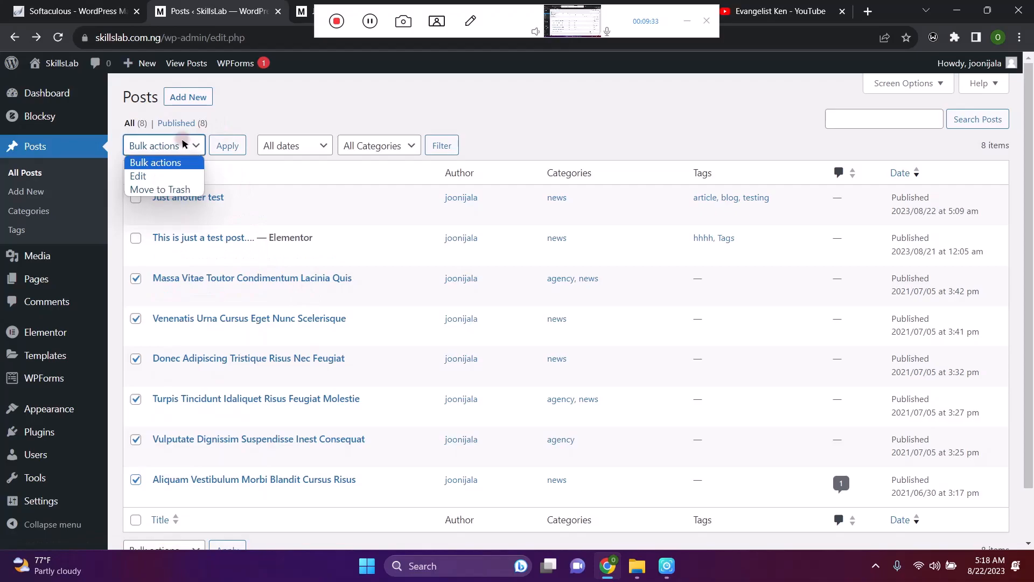
pyautogui.click(169, 190)
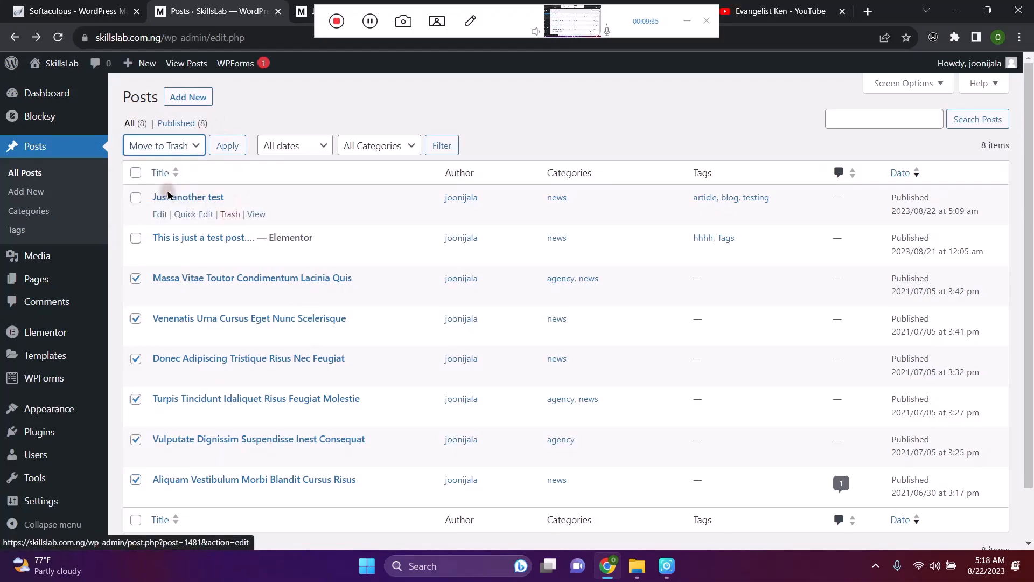
pyautogui.click(226, 146)
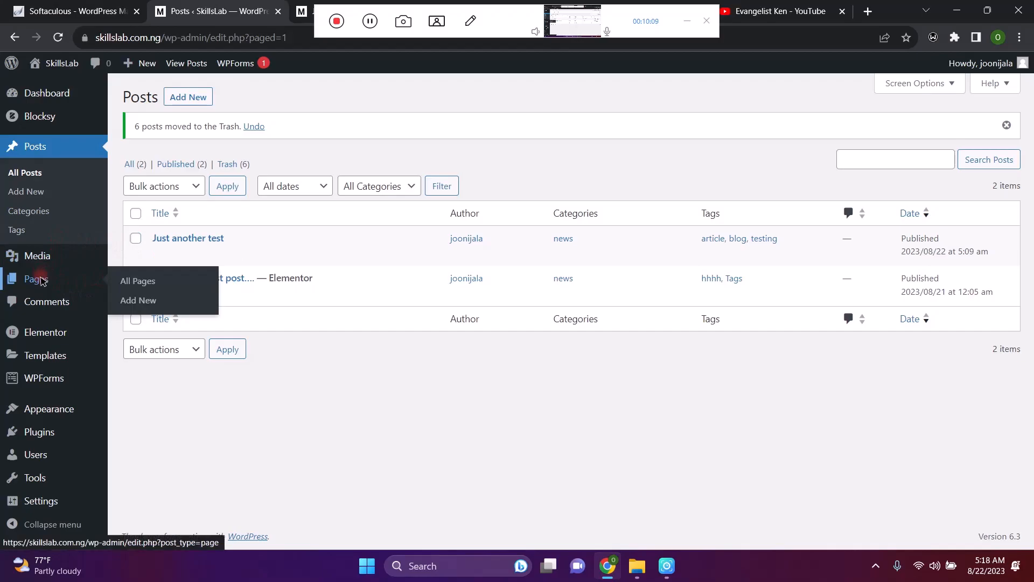
# From All Pages, open the Home page with Edit with Elementor
pyautogui.click(150, 281)
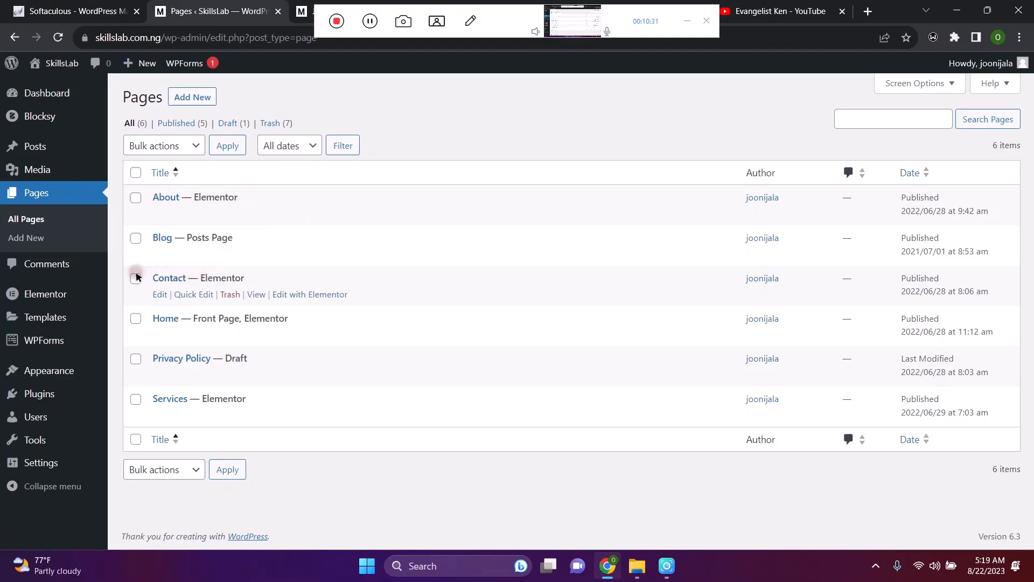
pyautogui.moveTo(98, 339)
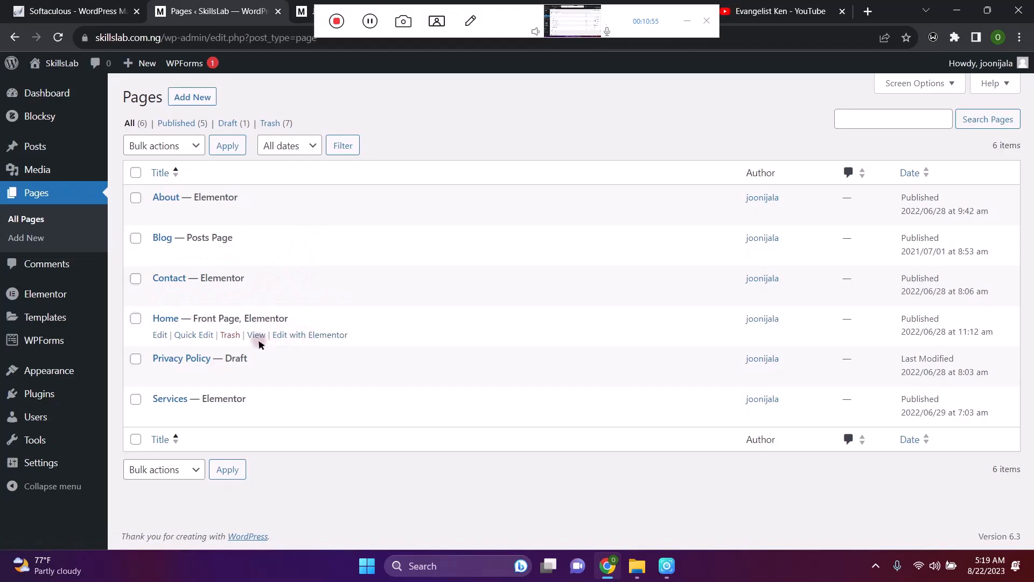
pyautogui.click(300, 336)
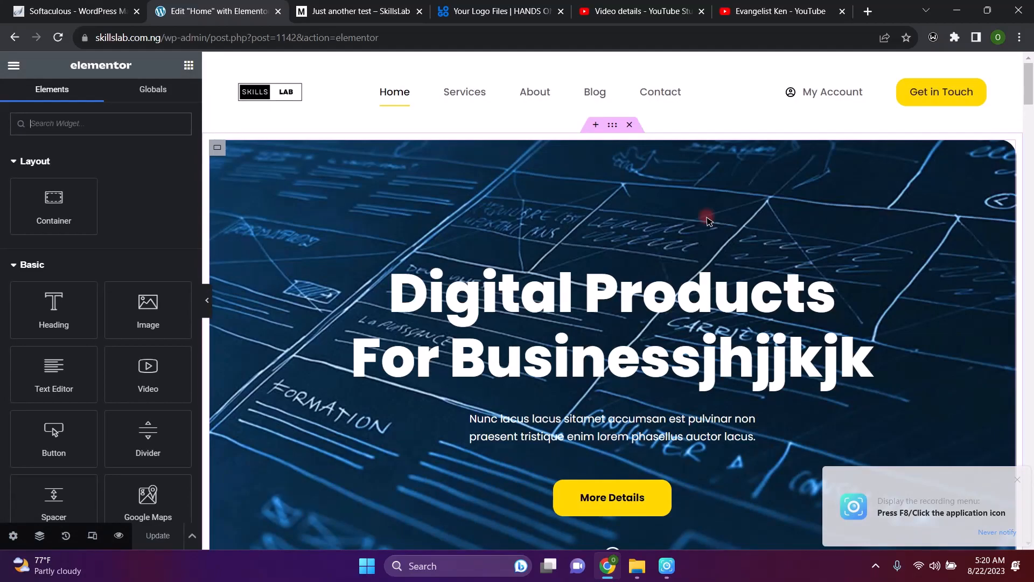
# Scroll through the Home page preview and back up to the hero section
pyautogui.scroll(-10, 722, 253)
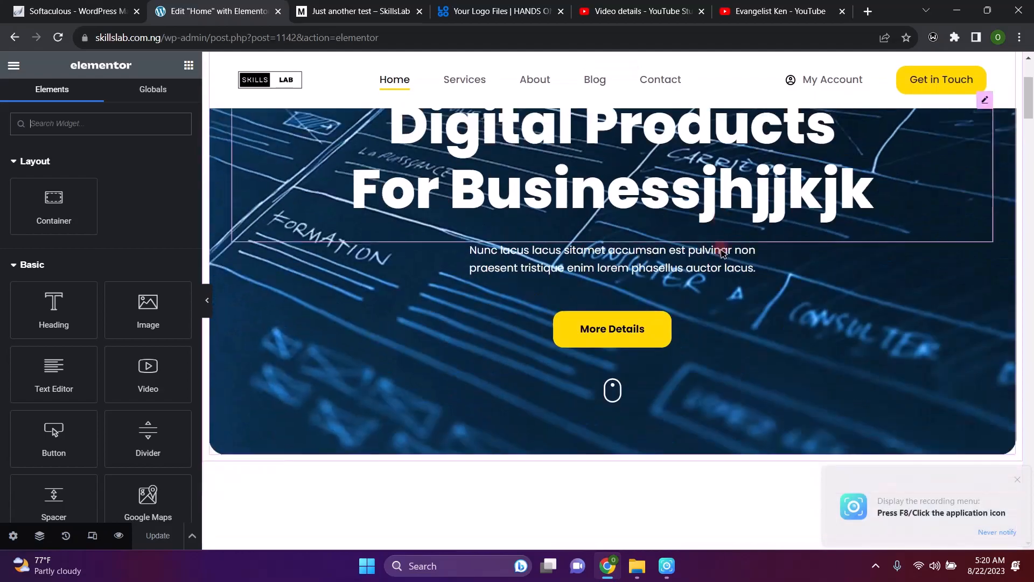
pyautogui.scroll(-10, 722, 253)
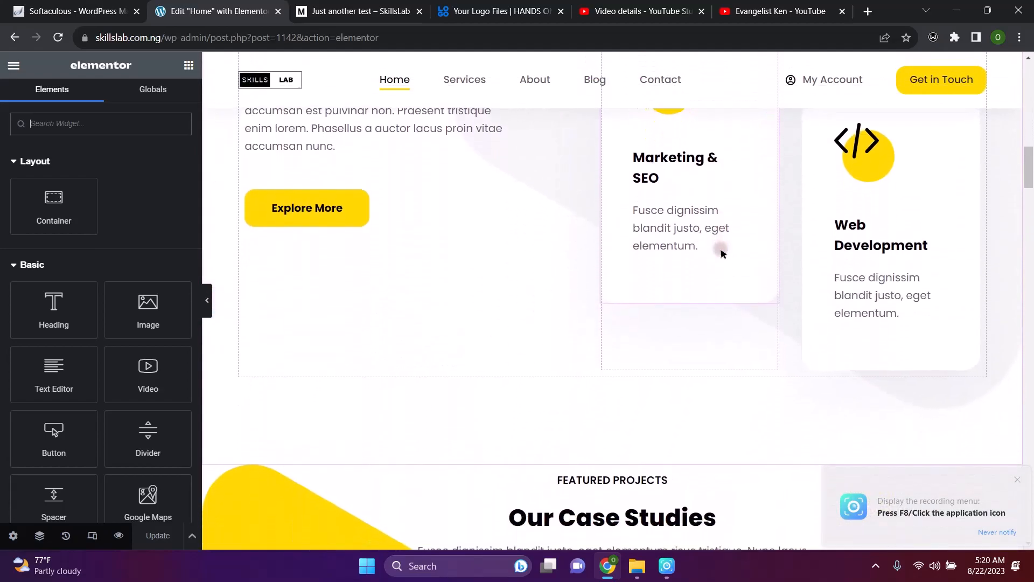
pyautogui.scroll(-10, 722, 254)
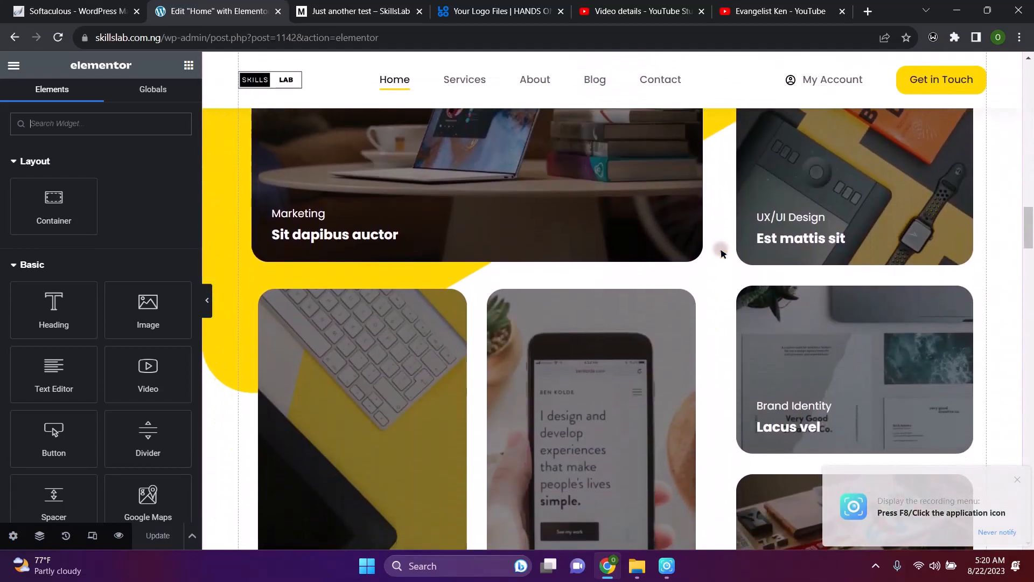
pyautogui.scroll(-10, 722, 254)
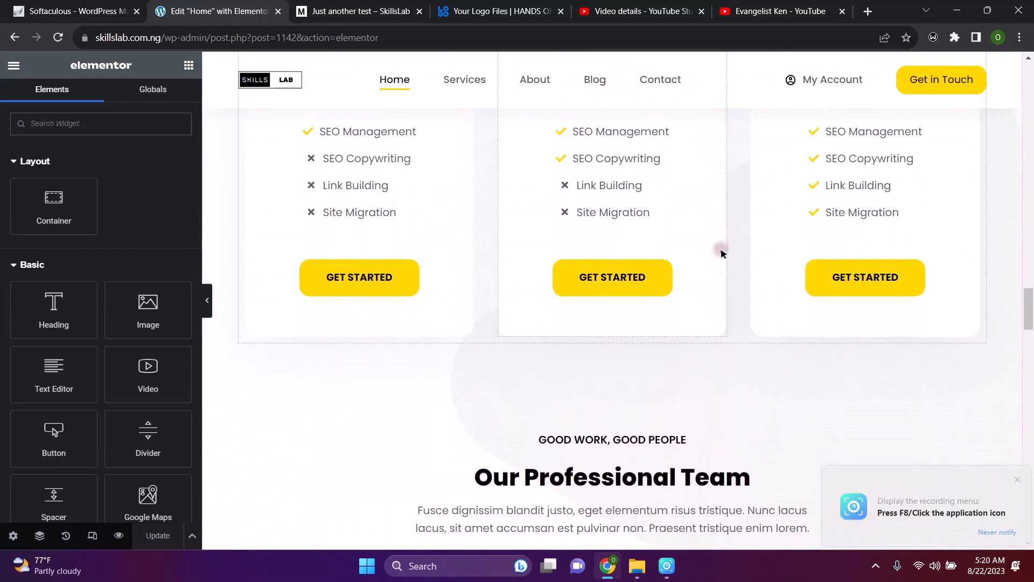
pyautogui.scroll(-10, 722, 253)
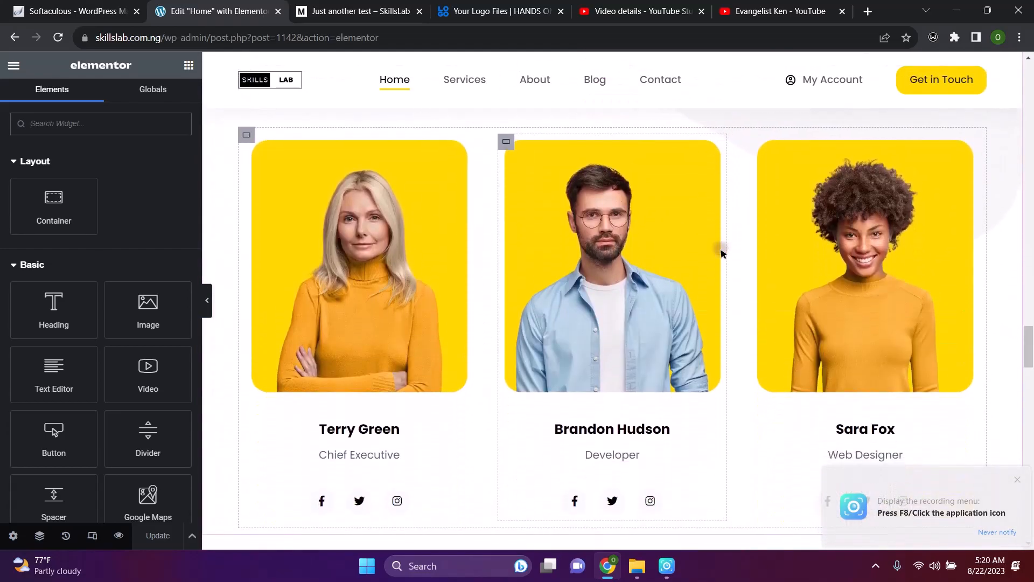
pyautogui.scroll(-8, 722, 253)
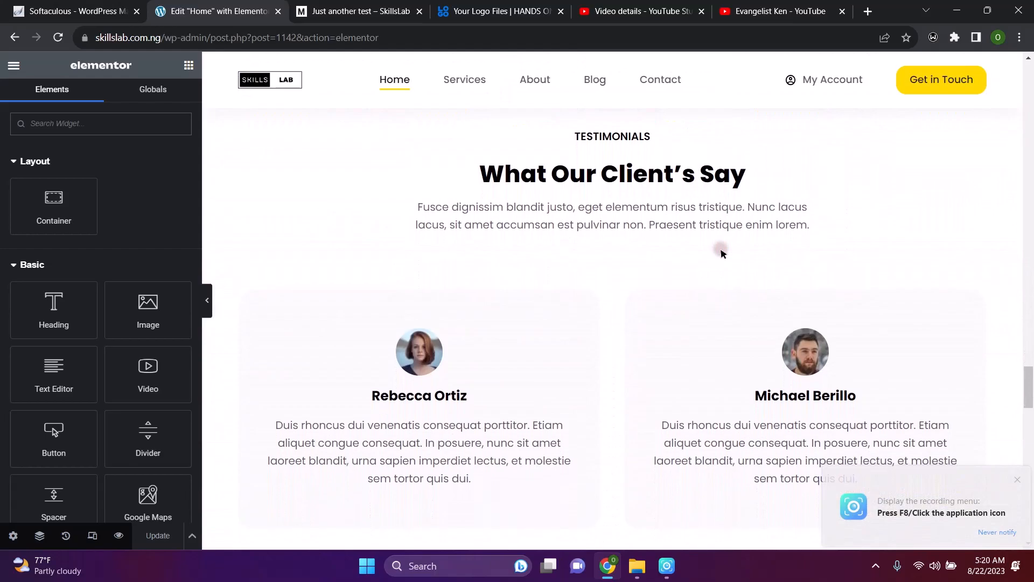
pyautogui.scroll(-8, 722, 253)
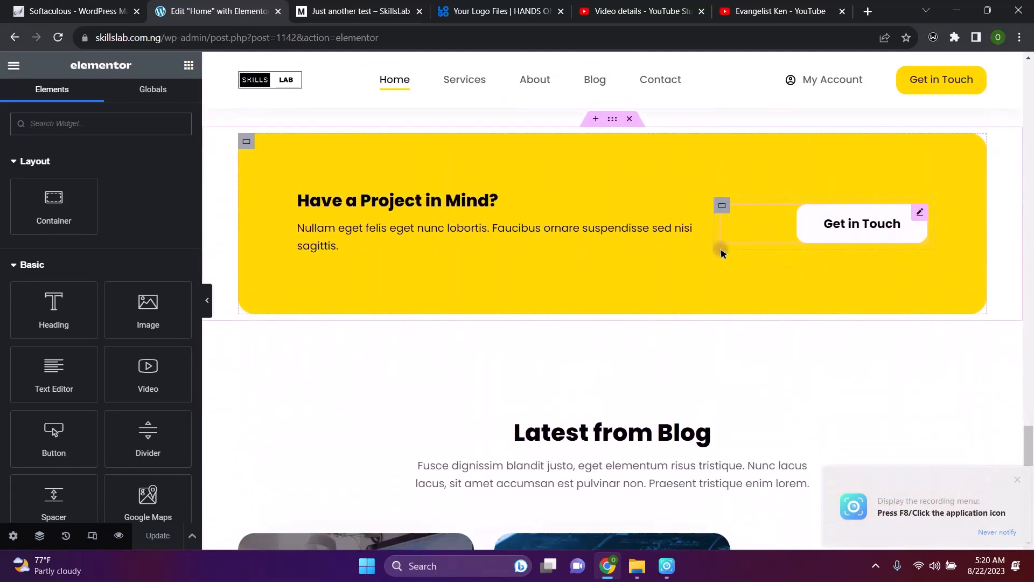
pyautogui.scroll(-5, 722, 253)
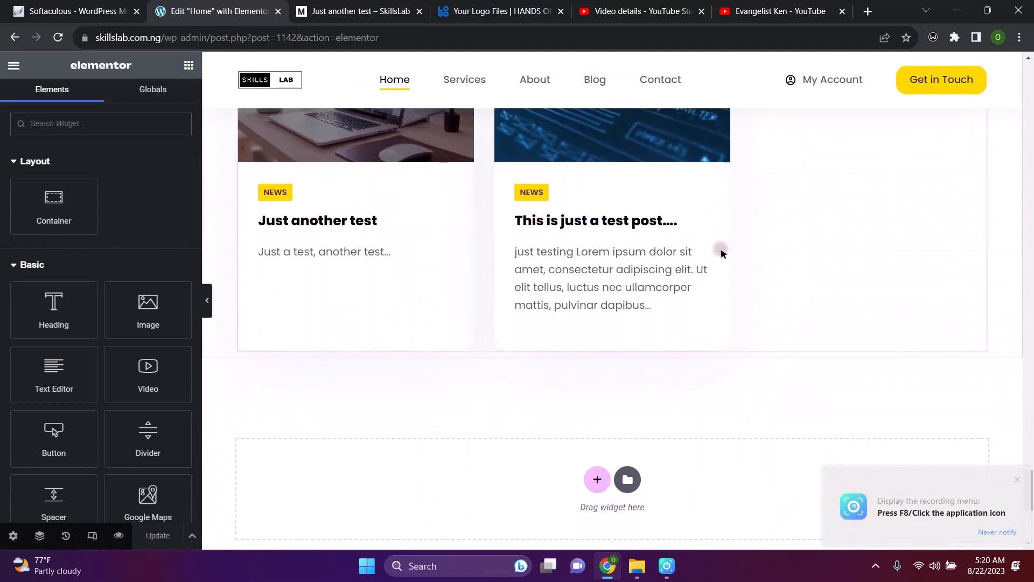
pyautogui.scroll(6, 722, 253)
pyautogui.scroll(20, 722, 253)
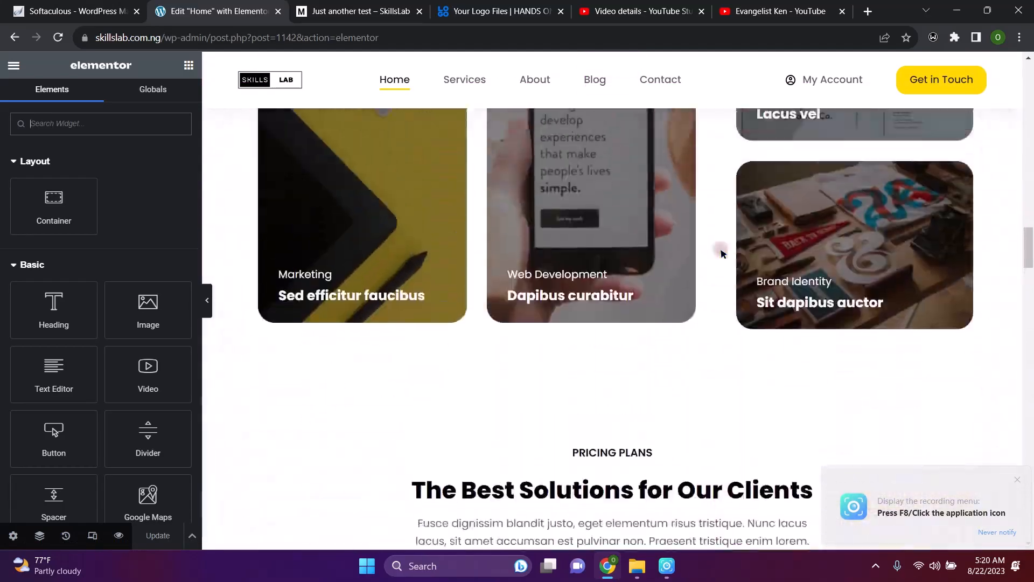
pyautogui.scroll(1, 722, 253)
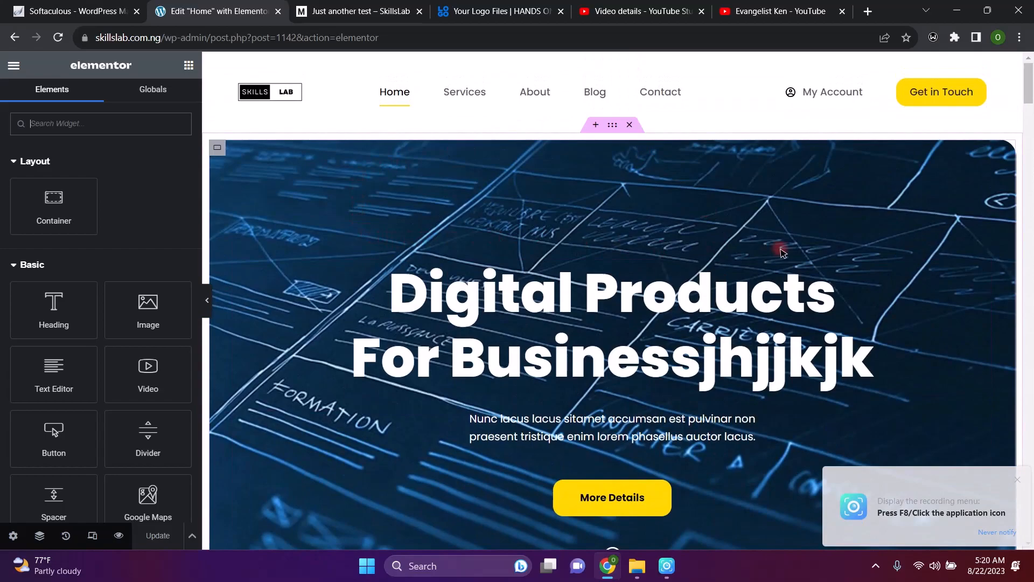
pyautogui.scroll(-5, 782, 252)
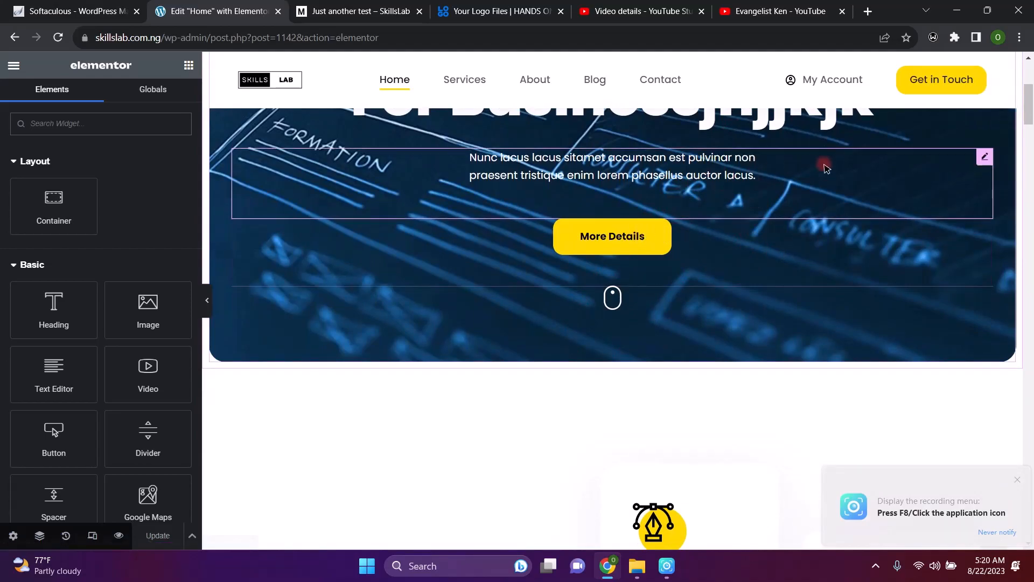
pyautogui.scroll(5, 826, 168)
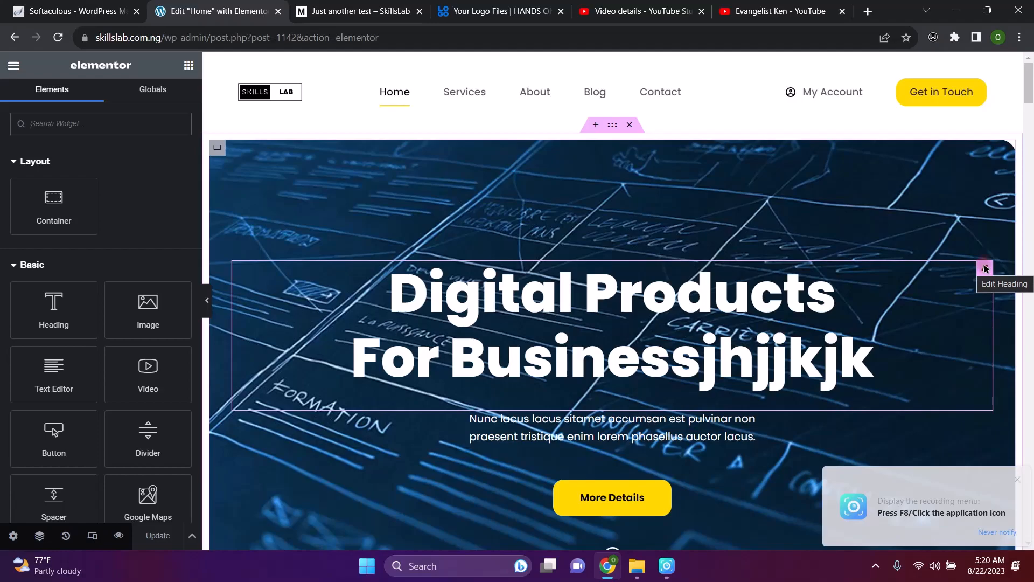
# Delete the stray 'jhjjkjk' from the 'Digital Products For Business' hero heading title
pyautogui.click(985, 268)
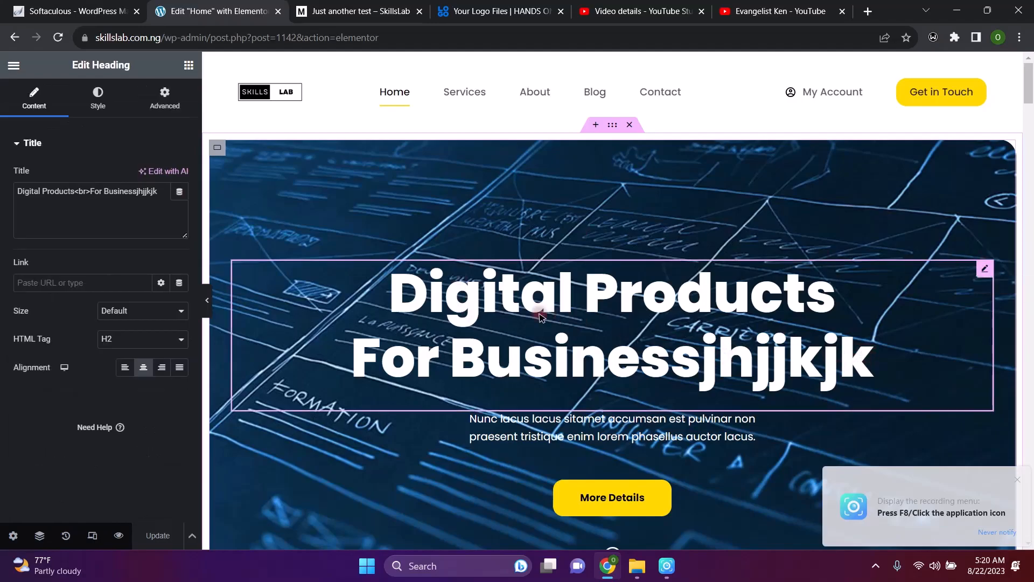
pyautogui.click(163, 193)
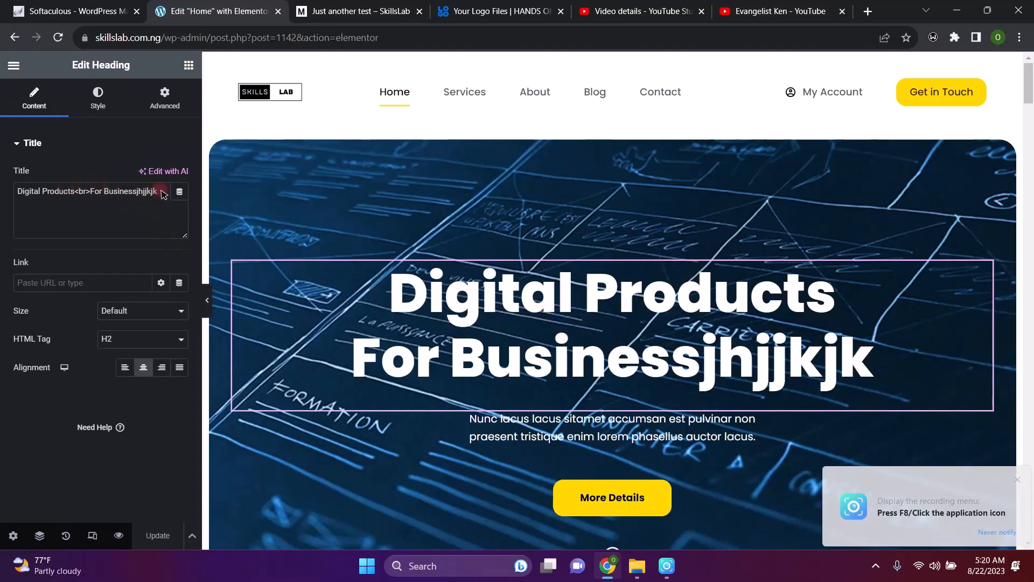
pyautogui.press('BackSpace')
pyautogui.press('BackSpace')
pyautogui.press('BackSpace')
pyautogui.press('BackSpace')
pyautogui.press('BackSpace')
pyautogui.press('BackSpace')
pyautogui.press('BackSpace')
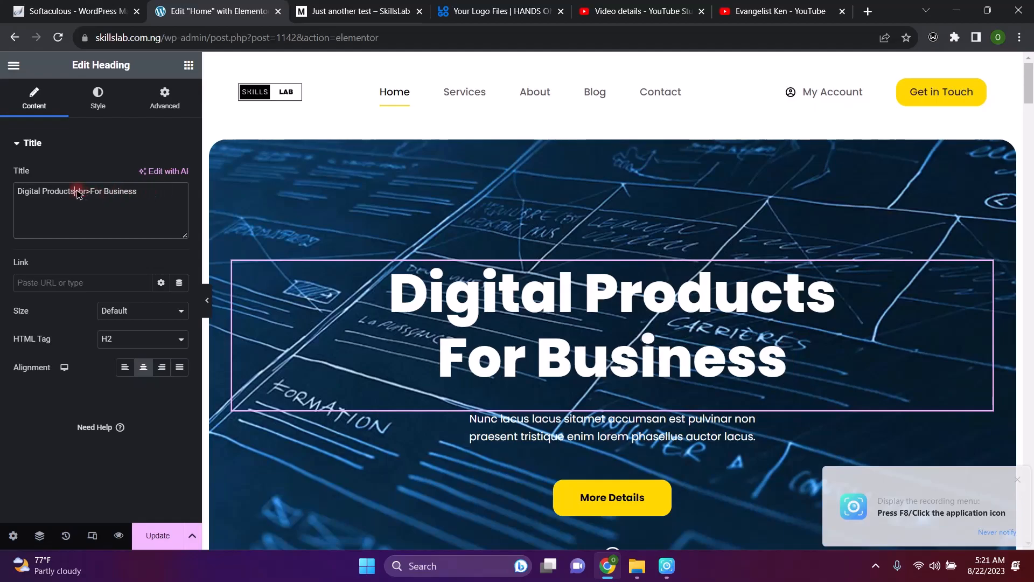
pyautogui.moveTo(77, 192); pyautogui.dragTo(93, 194)
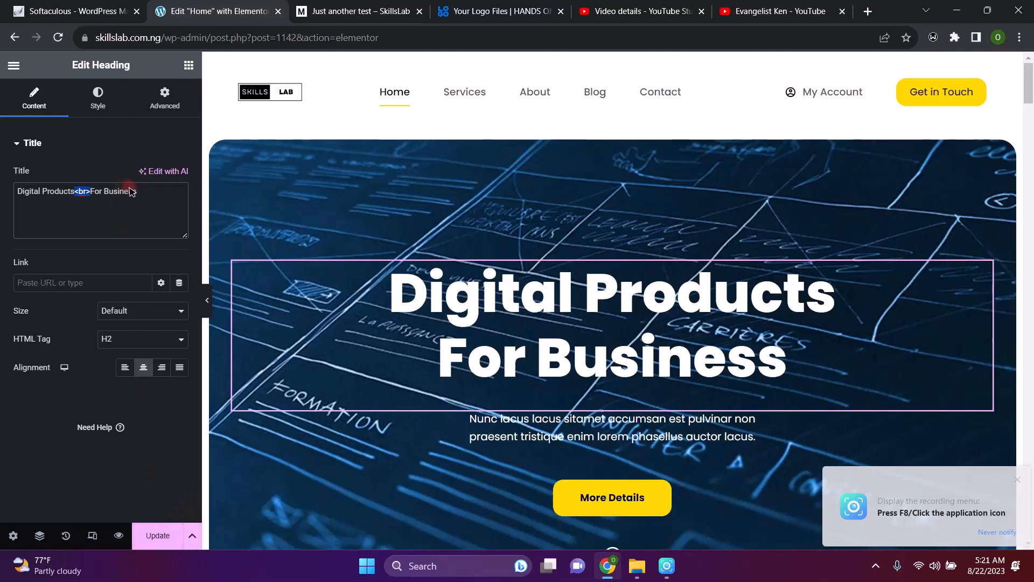
# Clear the hero heading title and retype it as 'Digital skills lab'
pyautogui.click(147, 198)
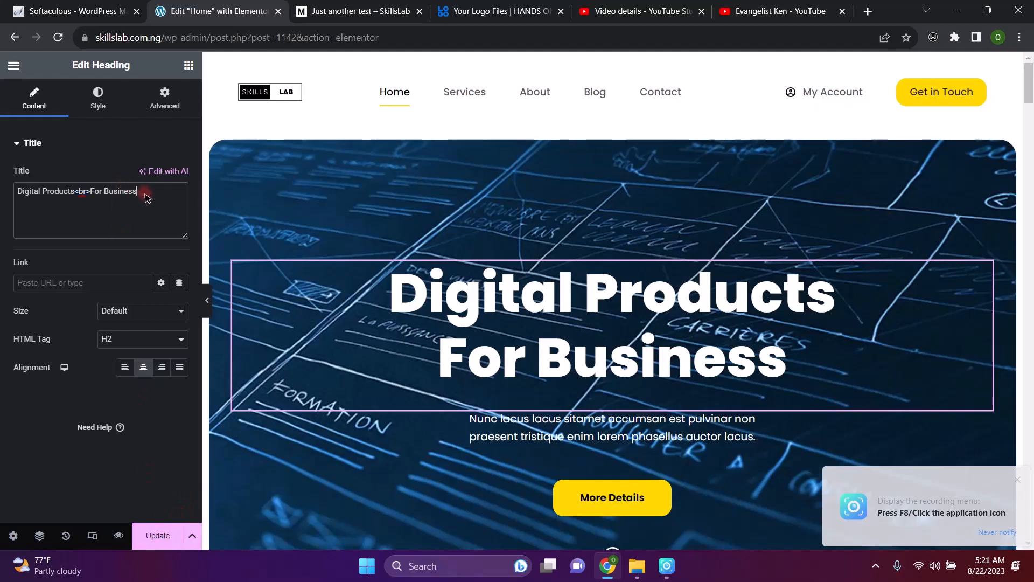
pyautogui.press('BackSpace')
pyautogui.press('BackSpace')
pyautogui.press('BackSpace')
pyautogui.press('BackSpace')
pyautogui.press('BackSpace')
pyautogui.press('BackSpace')
pyautogui.press('BackSpace')
pyautogui.press('BackSpace')
pyautogui.press('BackSpace')
pyautogui.press('BackSpace')
pyautogui.press('BackSpace')
pyautogui.press('BackSpace')
pyautogui.press('BackSpace')
pyautogui.press('BackSpace')
pyautogui.press('BackSpace')
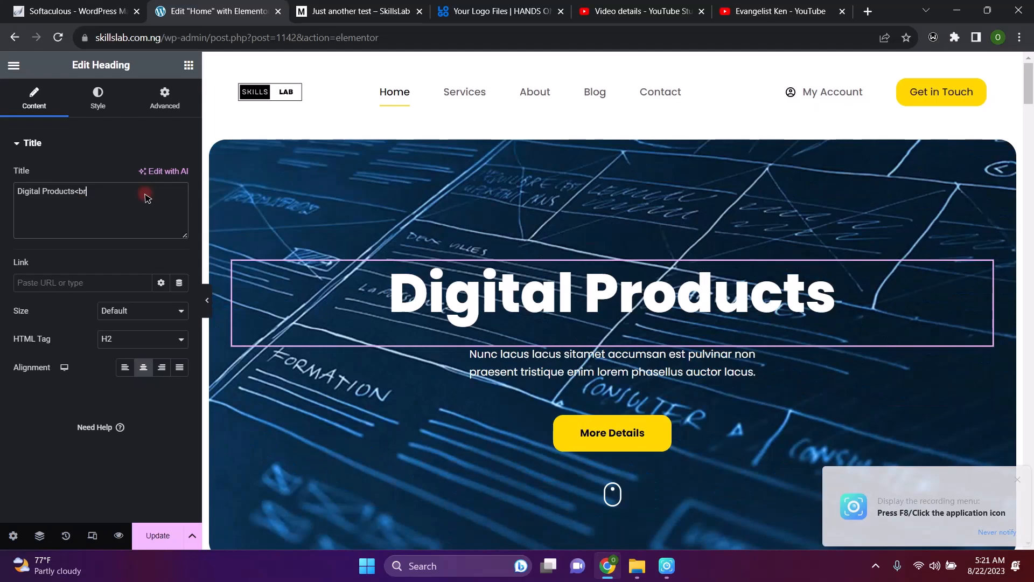
pyautogui.press('BackSpace')
pyautogui.press('BackSpace')
pyautogui.press('BackSpace')
pyautogui.press('BackSpace')
pyautogui.press('BackSpace')
pyautogui.press('BackSpace')
pyautogui.press('BackSpace')
pyautogui.press('BackSpace')
pyautogui.press('BackSpace')
pyautogui.press('BackSpace')
pyautogui.press('BackSpace')
pyautogui.press('BackSpace')
pyautogui.press('BackSpace')
pyautogui.press('BackSpace')
pyautogui.press('BackSpace')
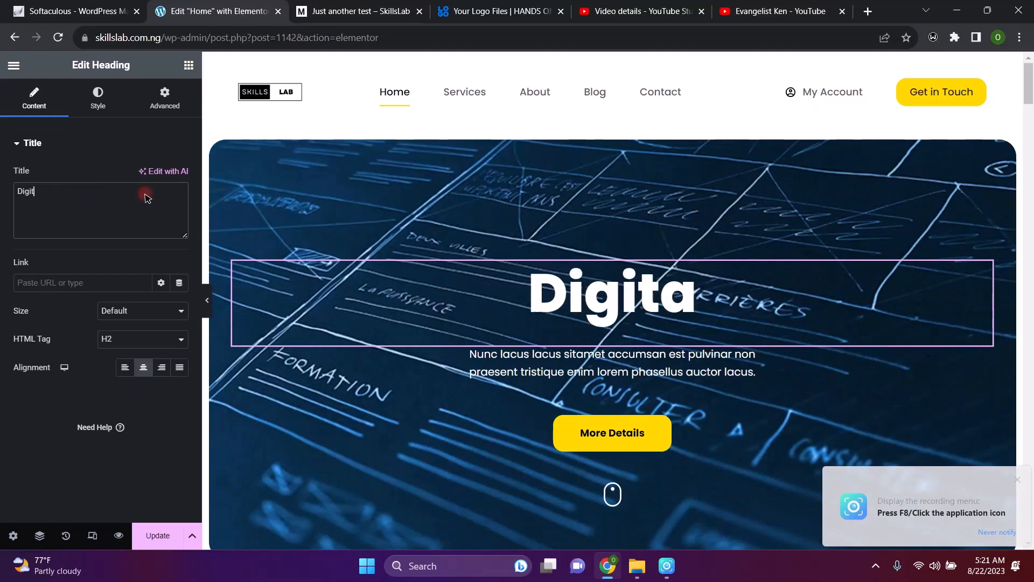
pyautogui.press('BackSpace')
pyautogui.press('BackSpace')
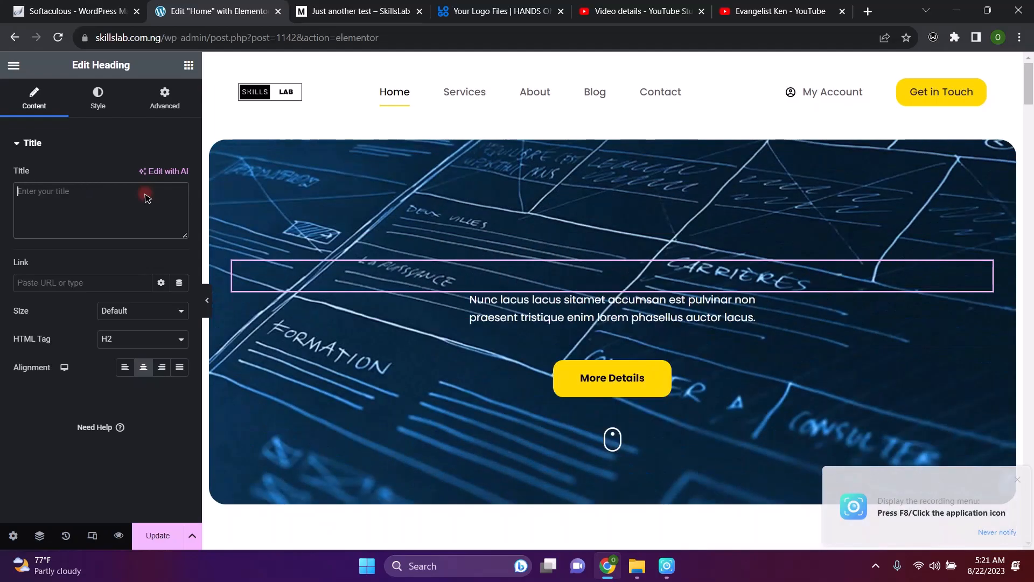
pyautogui.write('Dig')
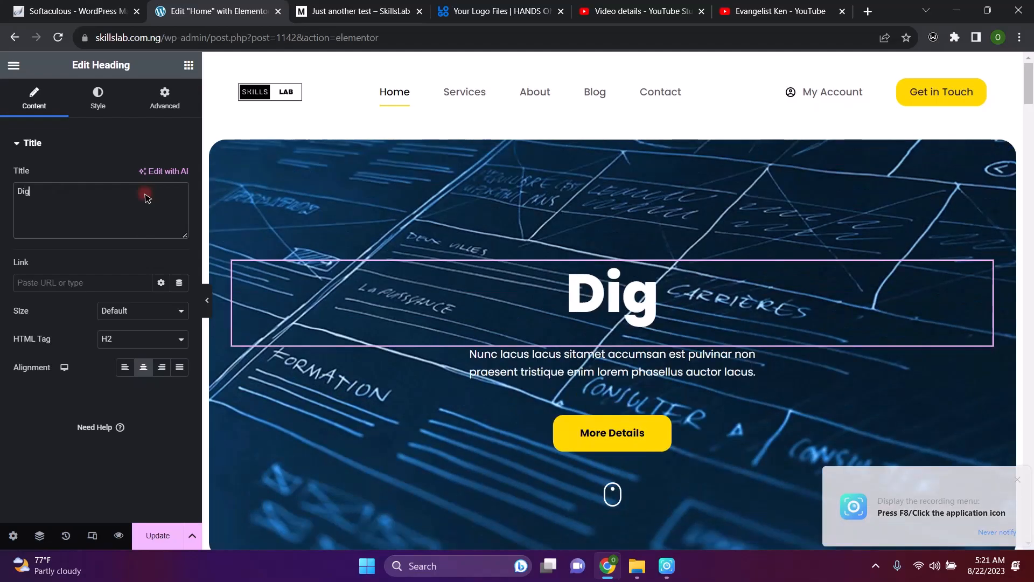
pyautogui.write('ital')
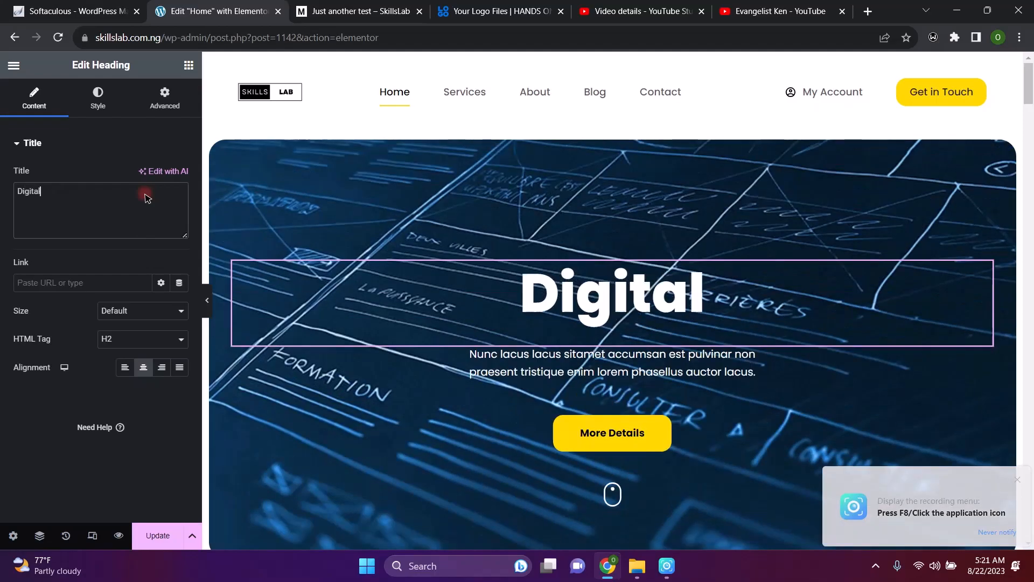
pyautogui.write('lls m')
pyautogui.press('BackSpace')
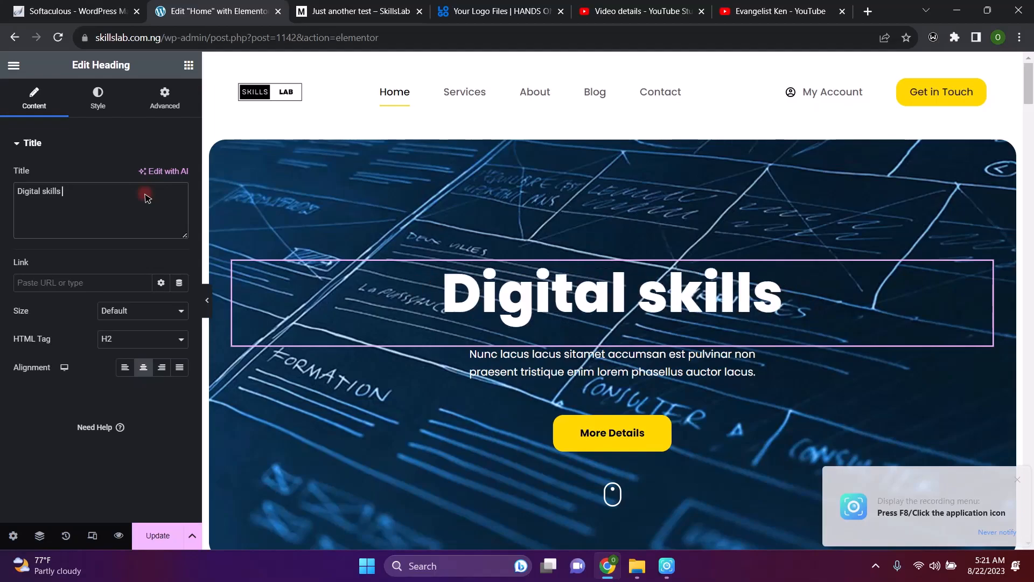
pyautogui.write('lab')
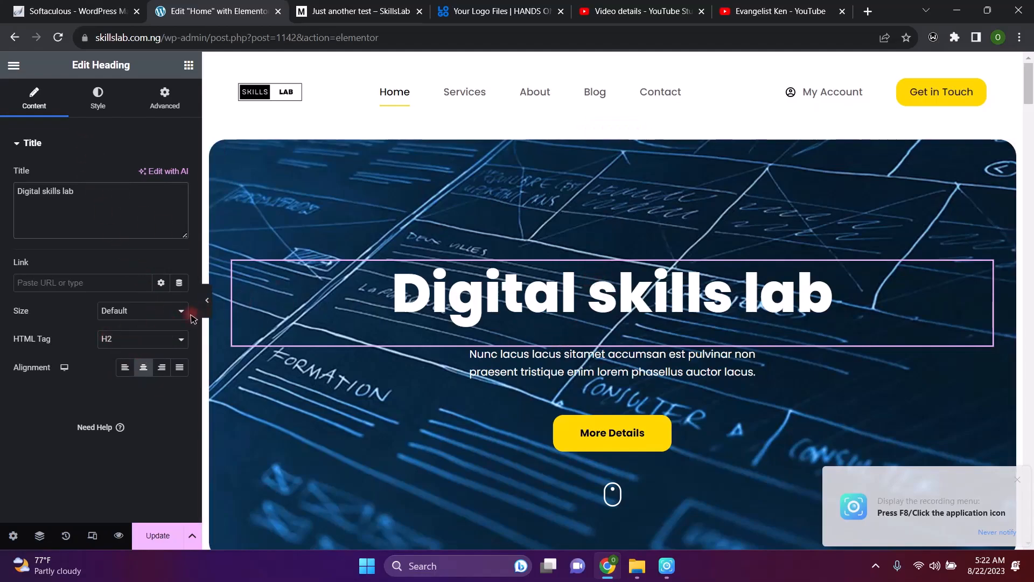
# Set the heading's HTML tag to H1, leave size at Default, and update the page
pyautogui.click(131, 338)
pyautogui.click(127, 354)
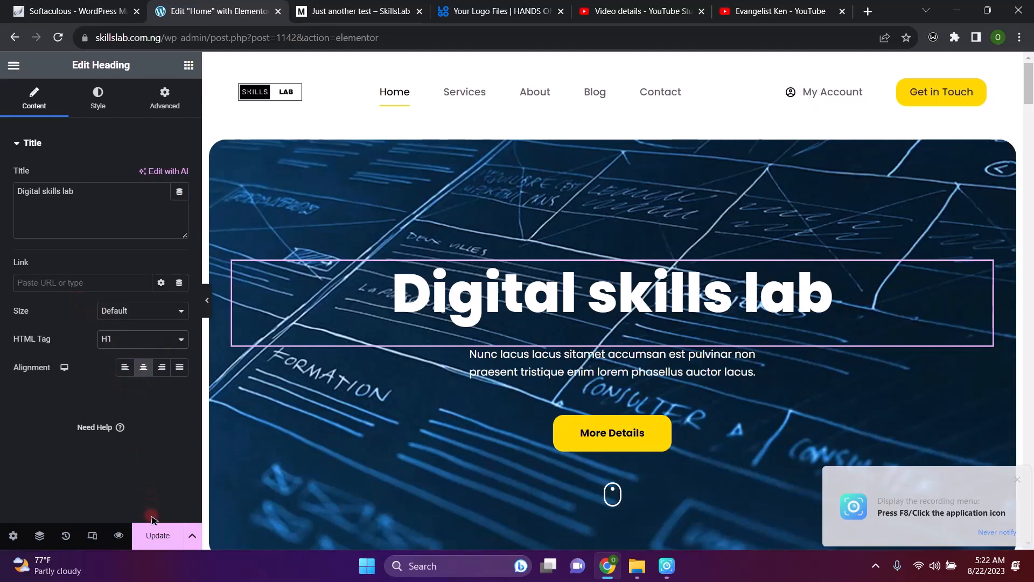
pyautogui.click(181, 311)
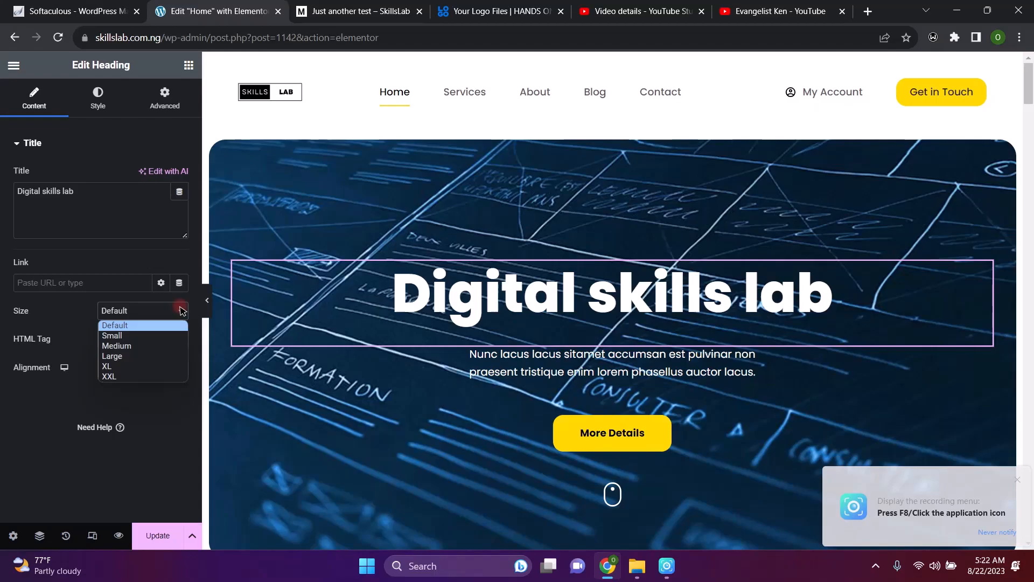
pyautogui.click(126, 327)
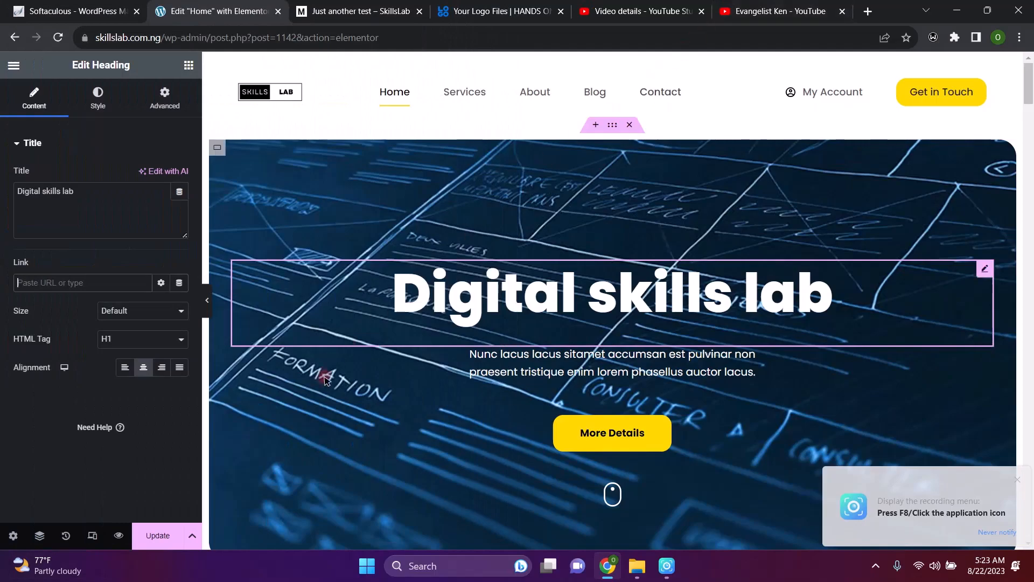
pyautogui.click(164, 539)
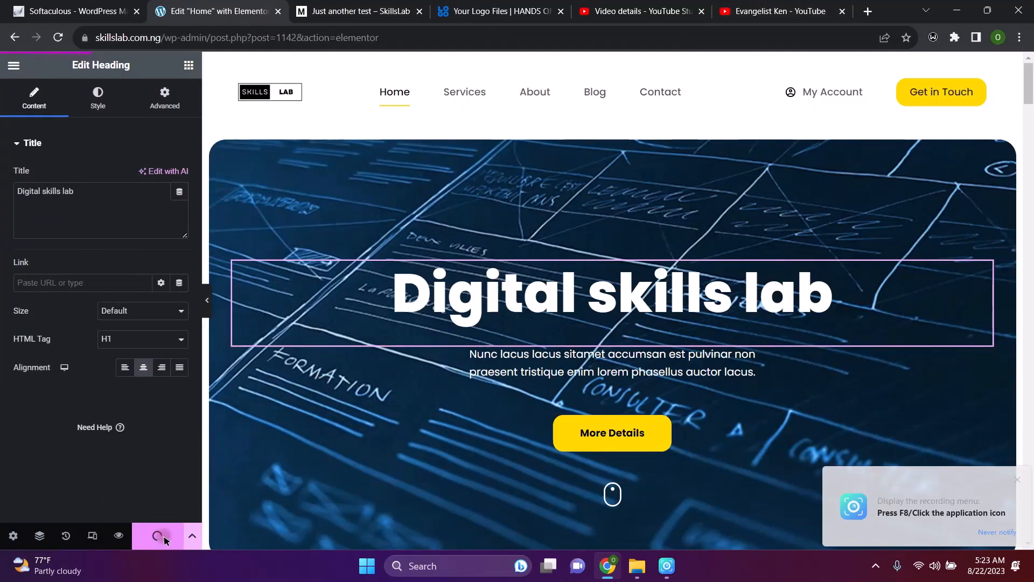
pyautogui.click(1020, 478)
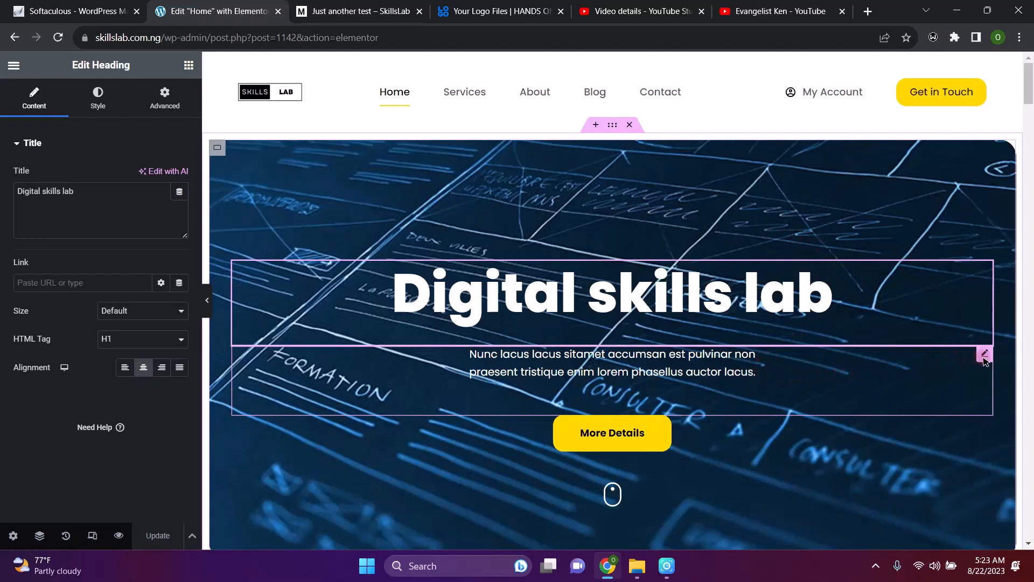
# Append the test characters 'fgghjk' to the end of the hero paragraph
pyautogui.click(984, 355)
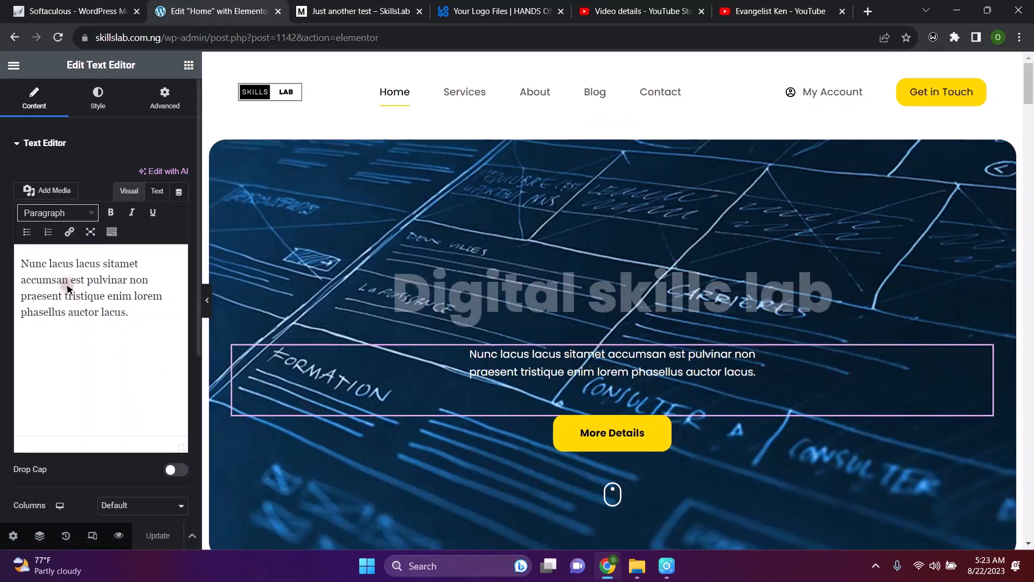
pyautogui.click(135, 313)
pyautogui.write('fggh')
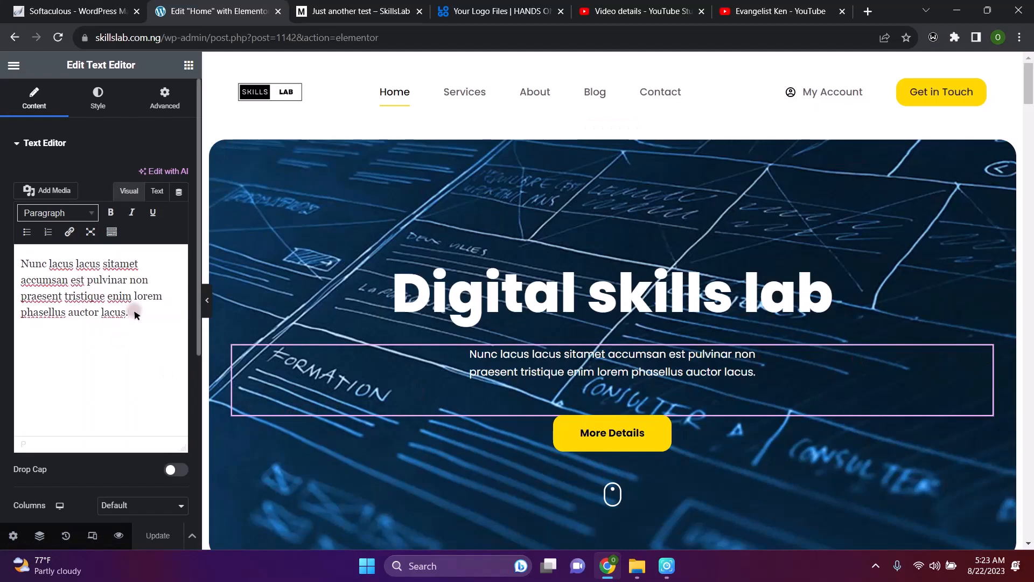
pyautogui.write('jk')
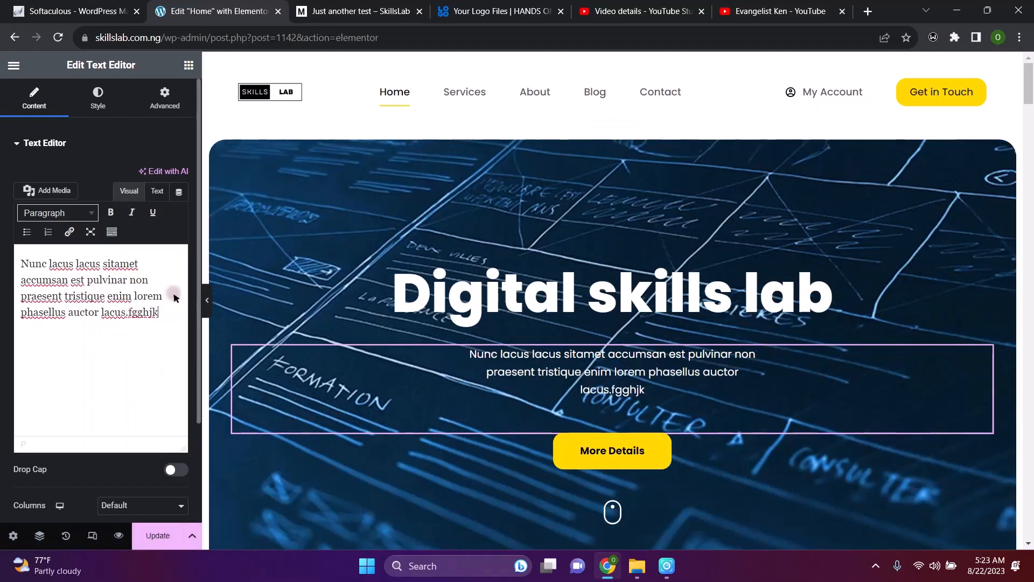
# Save the page and open the hero container's layout settings (Full Width, 1550 px)
pyautogui.click(159, 536)
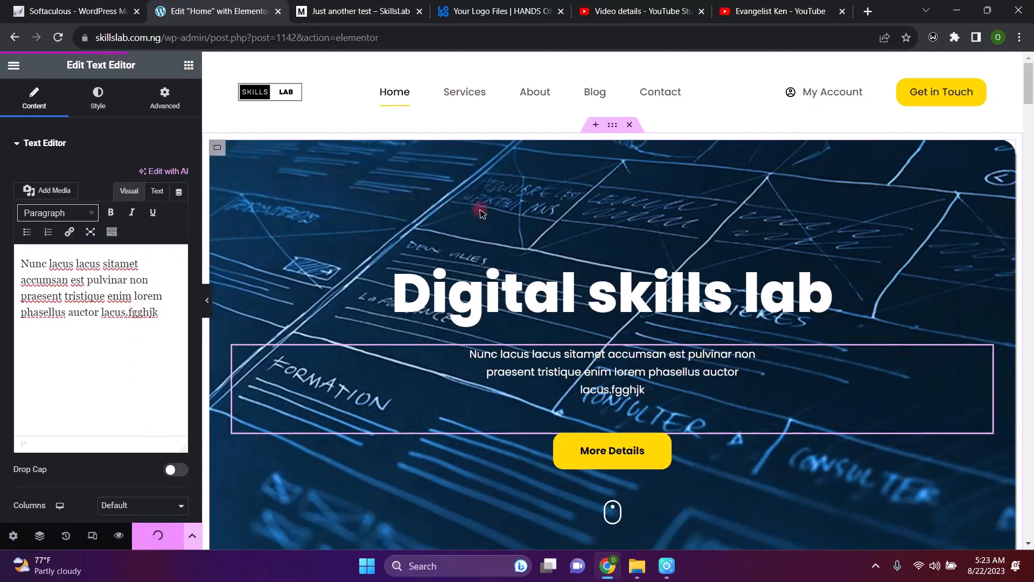
pyautogui.click(219, 148)
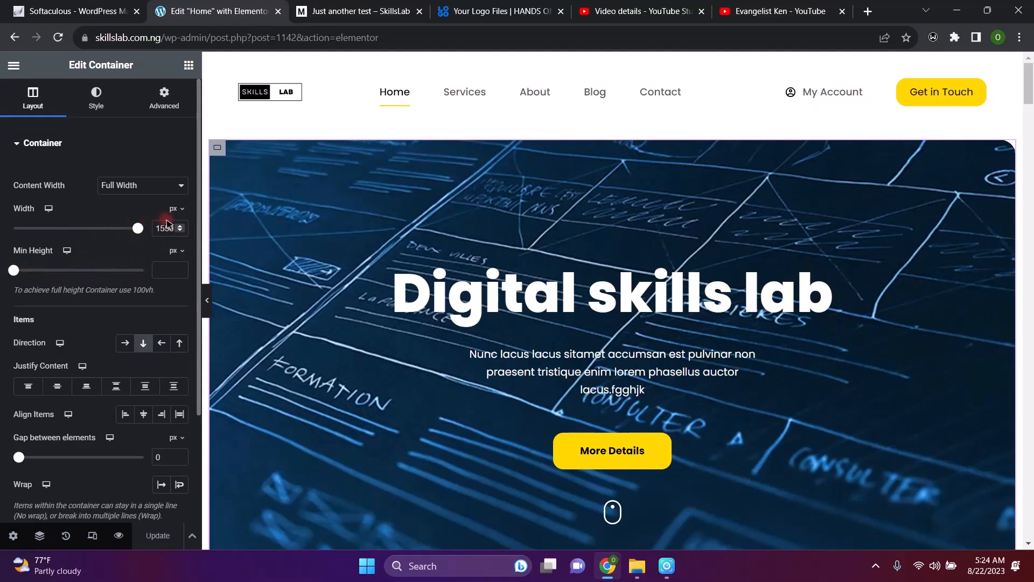
pyautogui.scroll(-2, 174, 294)
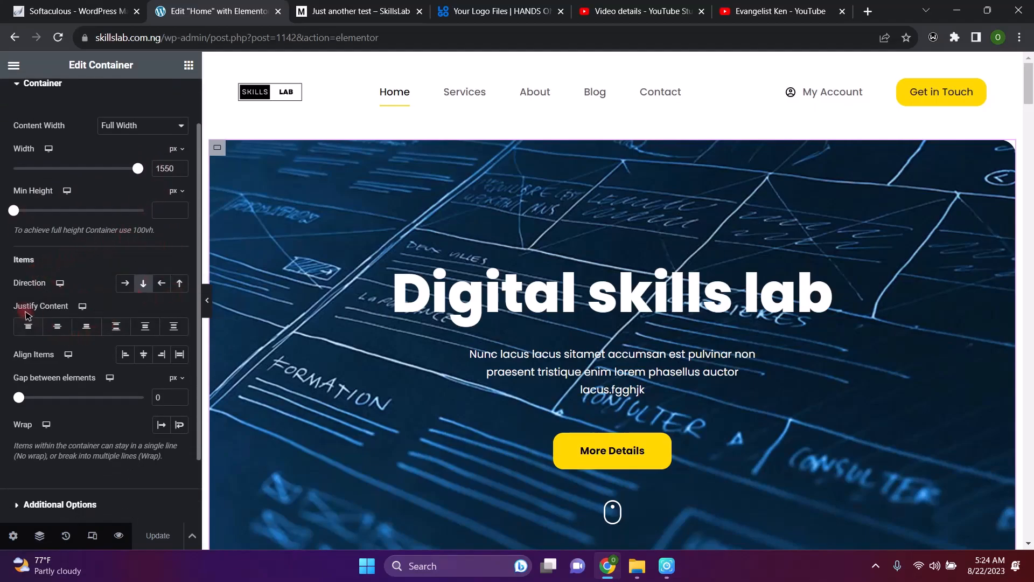
pyautogui.click(125, 284)
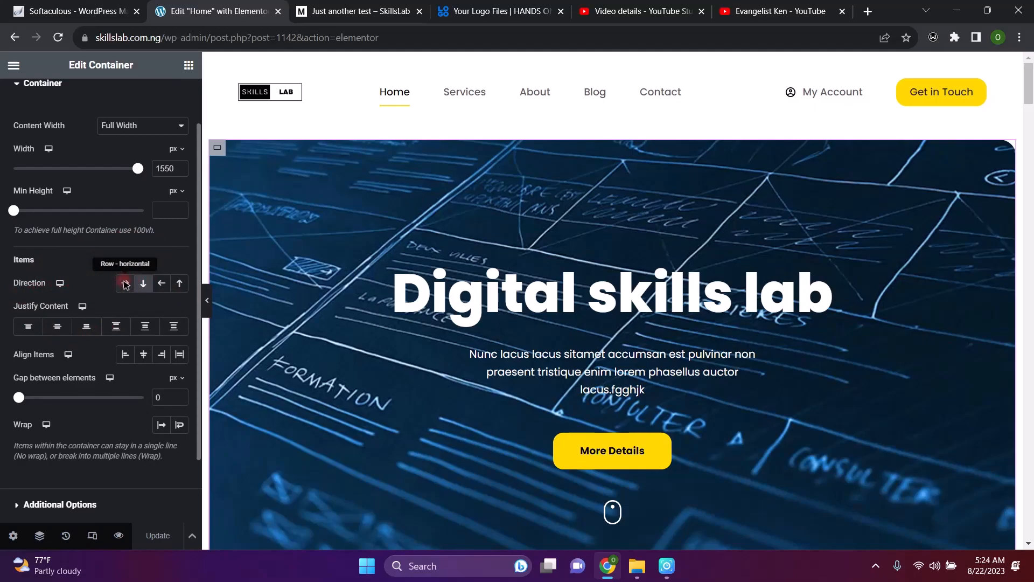
pyautogui.click(138, 281)
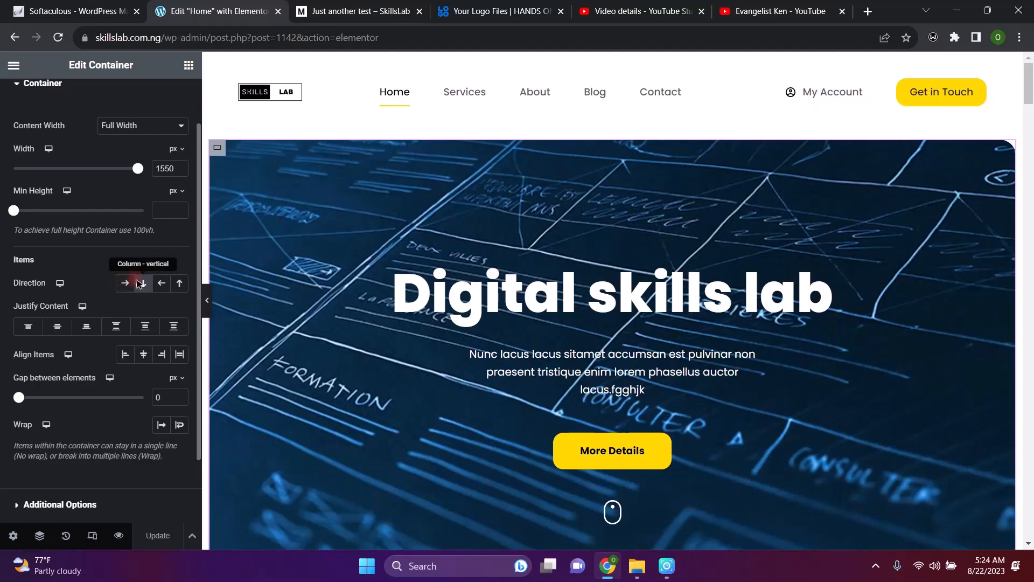
pyautogui.click(163, 284)
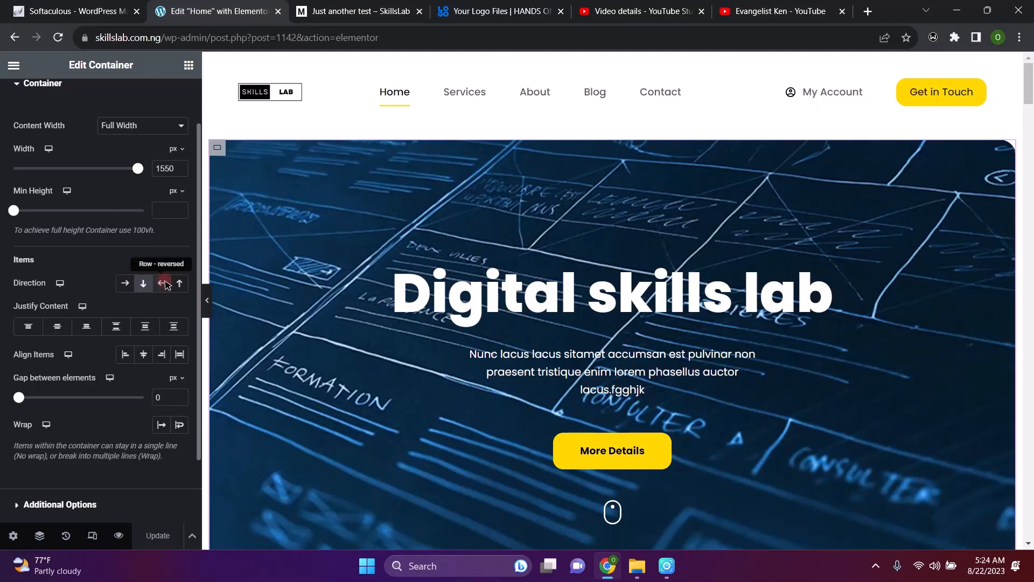
pyautogui.click(181, 284)
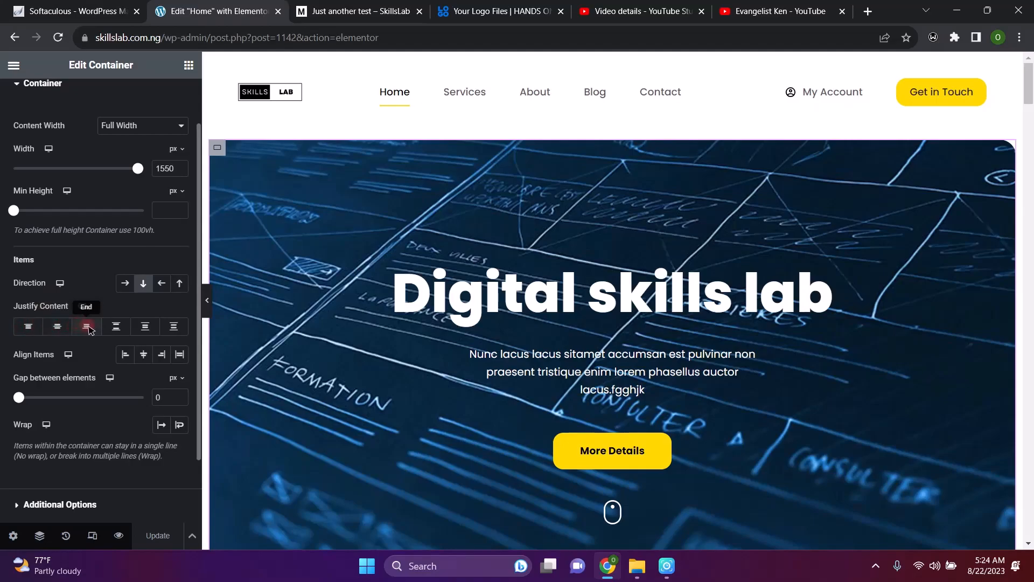
pyautogui.click(122, 333)
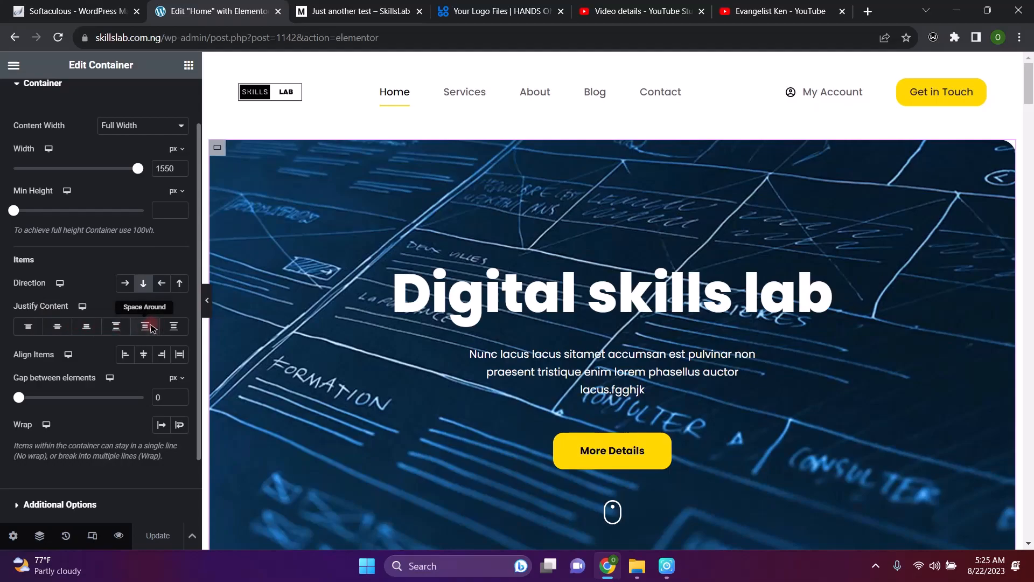
pyautogui.click(176, 329)
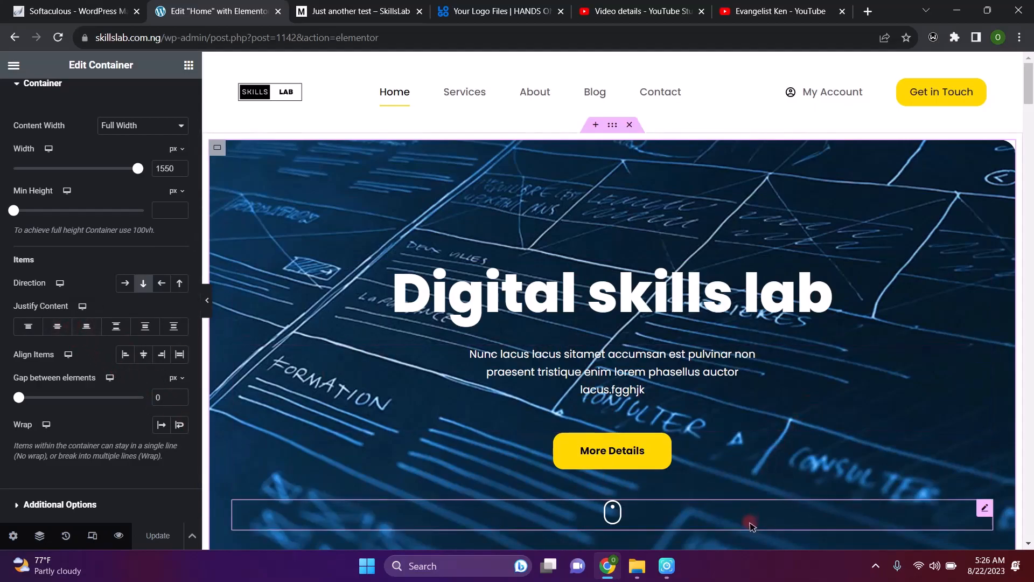
# Set the hero container's Justify Content to End and update the page
pyautogui.scroll(-4, 794, 402)
pyautogui.scroll(4, 794, 402)
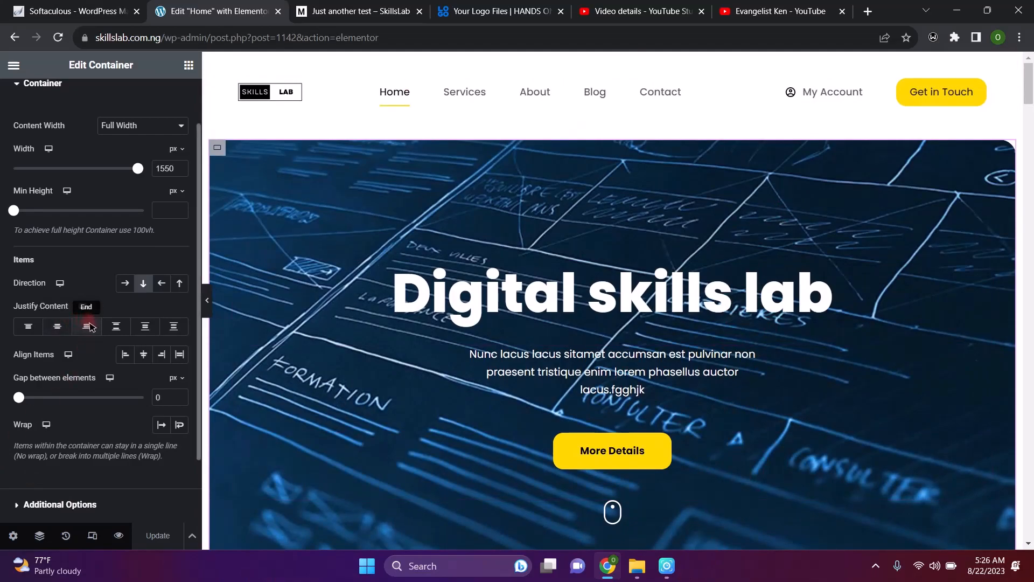
pyautogui.click(89, 326)
pyautogui.click(87, 327)
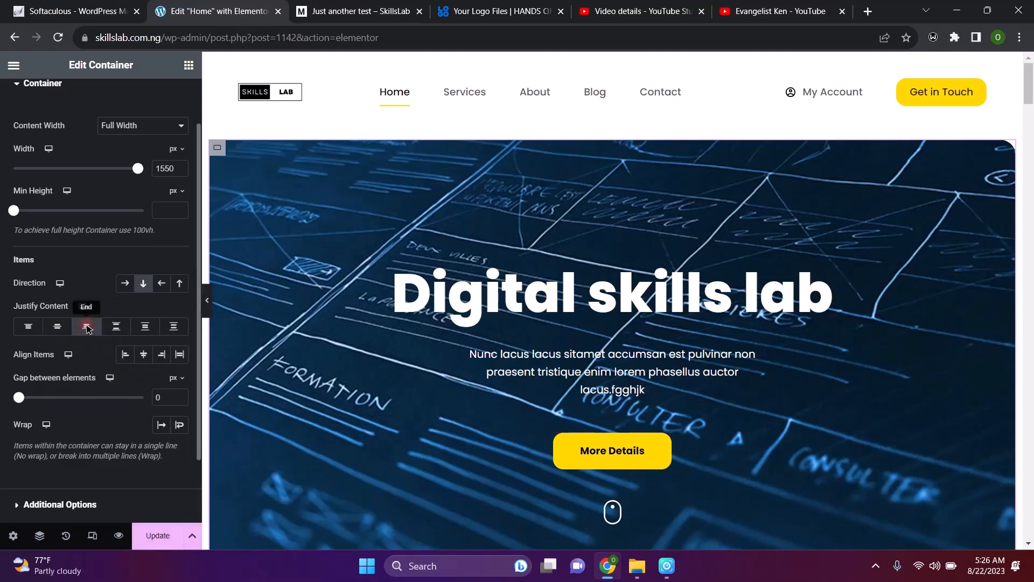
pyautogui.click(167, 535)
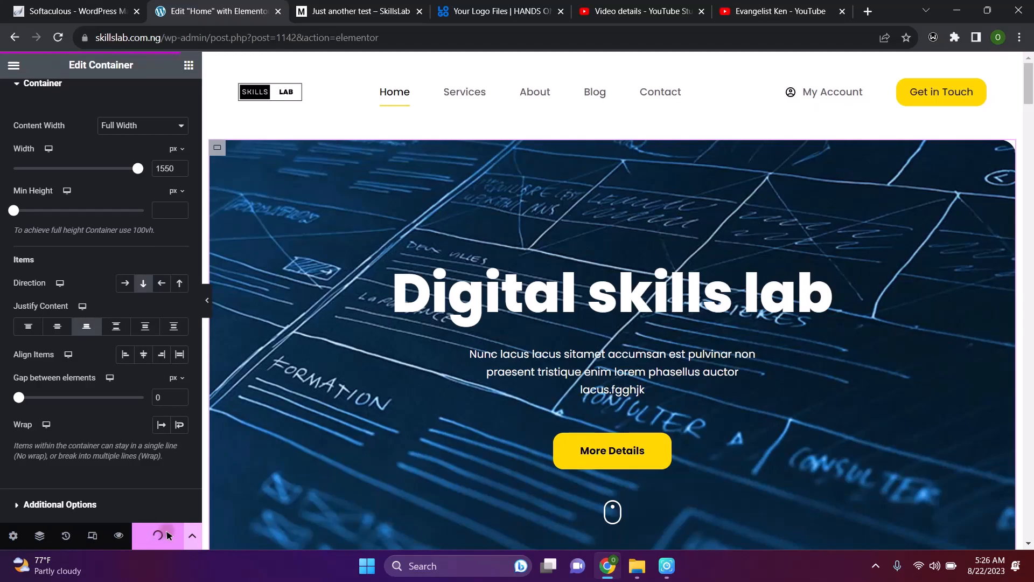
# Select the hero paragraph block and scroll the canvas to review the layout
pyautogui.click(558, 382)
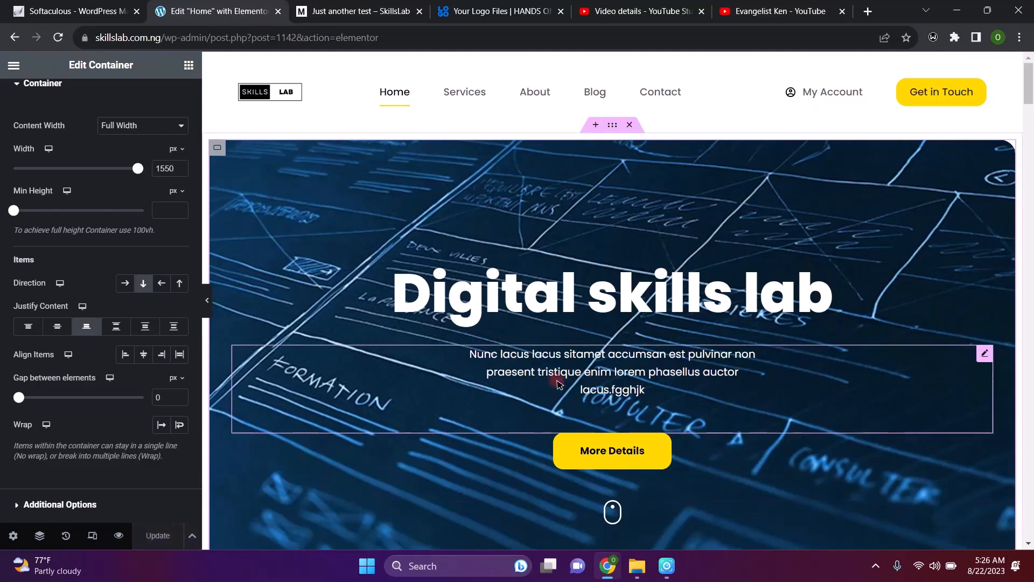
pyautogui.scroll(-5, 560, 384)
pyautogui.scroll(5, 560, 385)
pyautogui.scroll(-3, 560, 385)
pyautogui.scroll(2, 558, 383)
pyautogui.scroll(-1, 558, 383)
pyautogui.scroll(2, 558, 384)
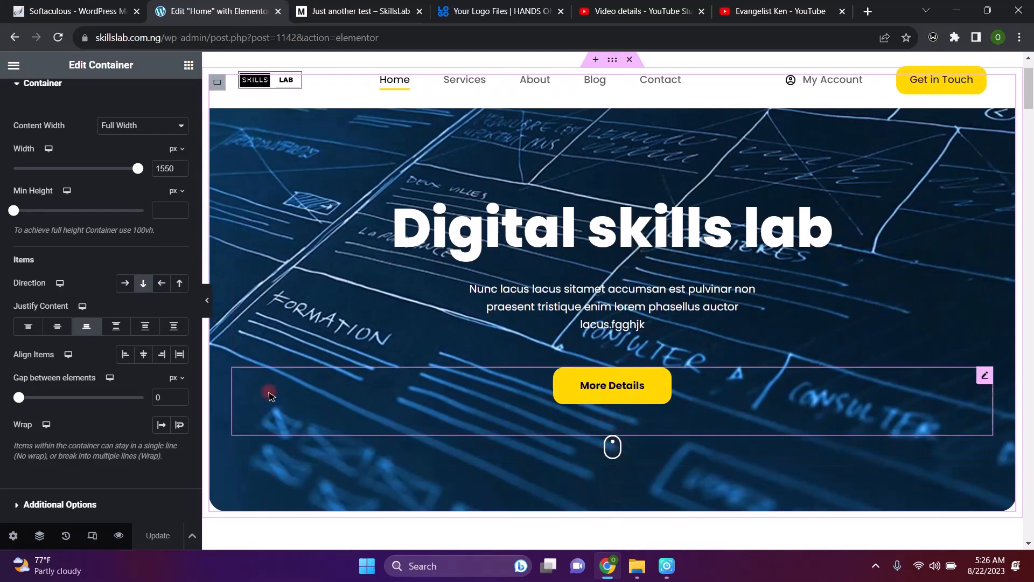
# Switch the hero content justification back to Start
pyautogui.click(30, 327)
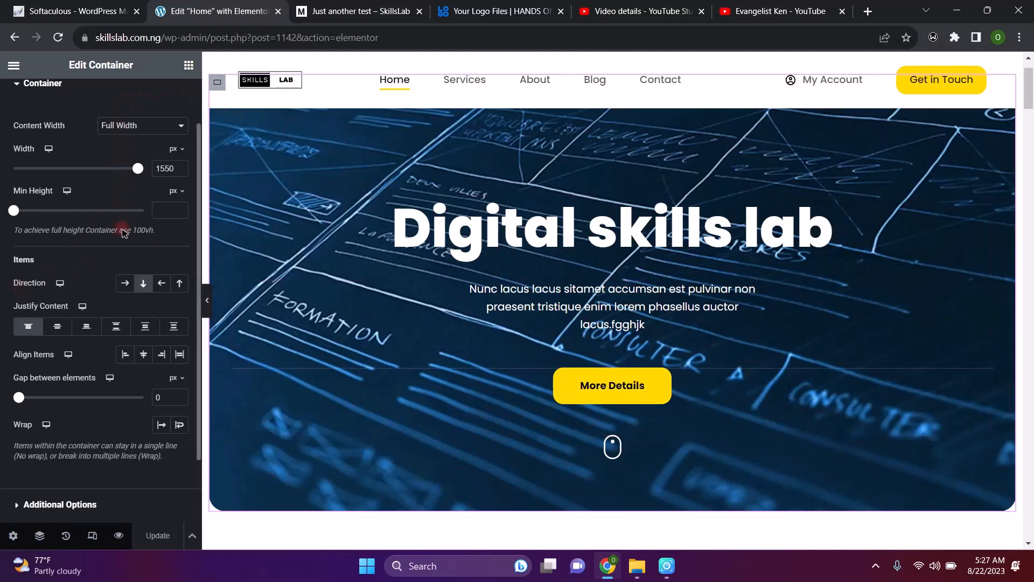
pyautogui.scroll(2, 92, 259)
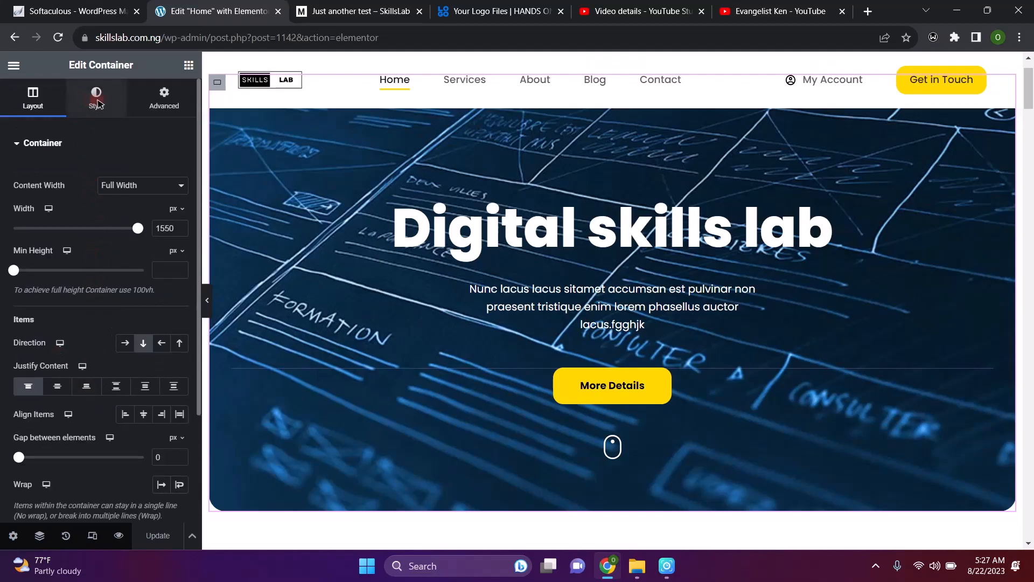
# Set the hero container's Style background image to the hiker-by-the-waterfall photo from the Media Library
pyautogui.click(97, 102)
pyautogui.moveTo(168, 303)
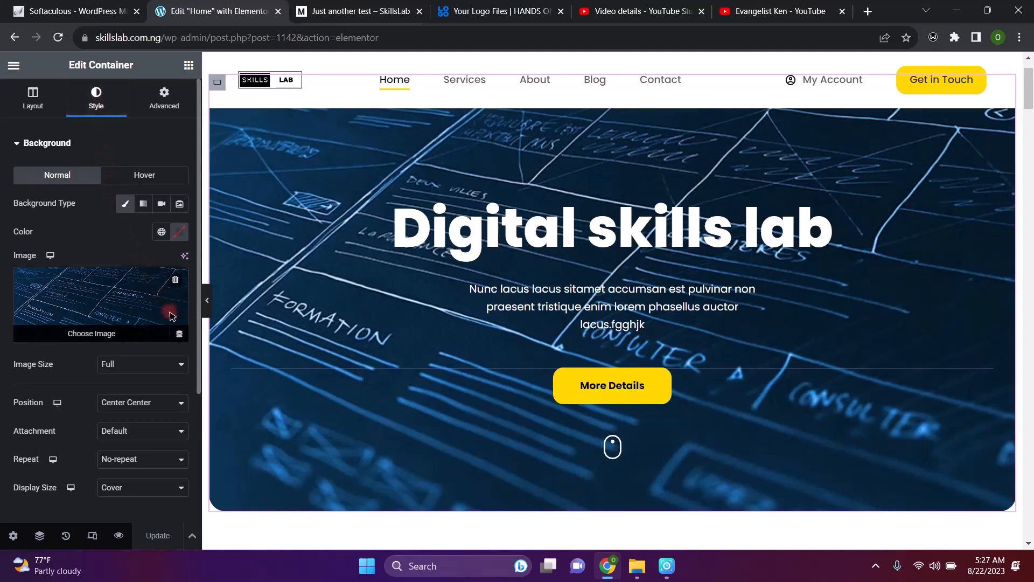
pyautogui.click(91, 334)
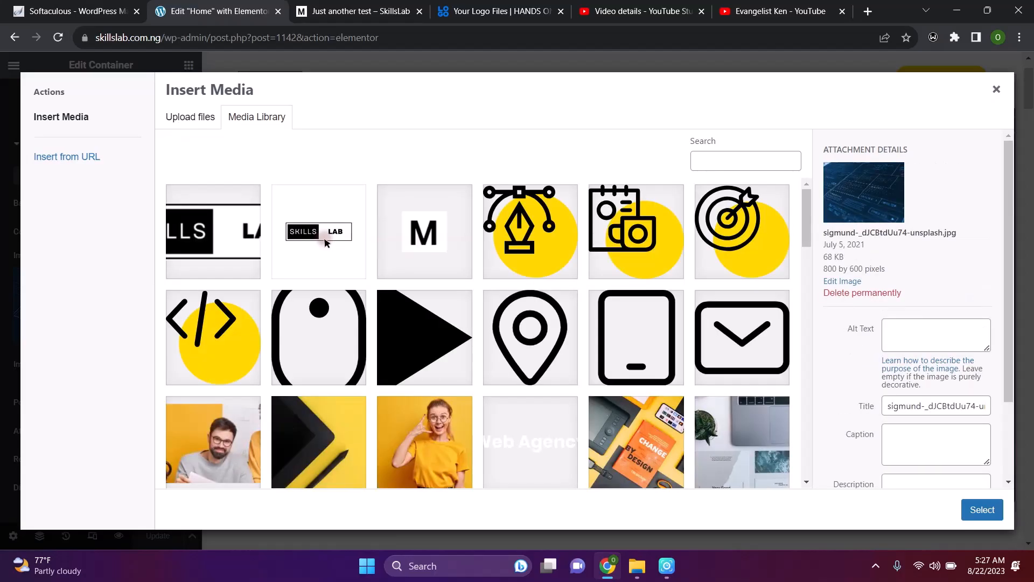
pyautogui.scroll(-10, 534, 309)
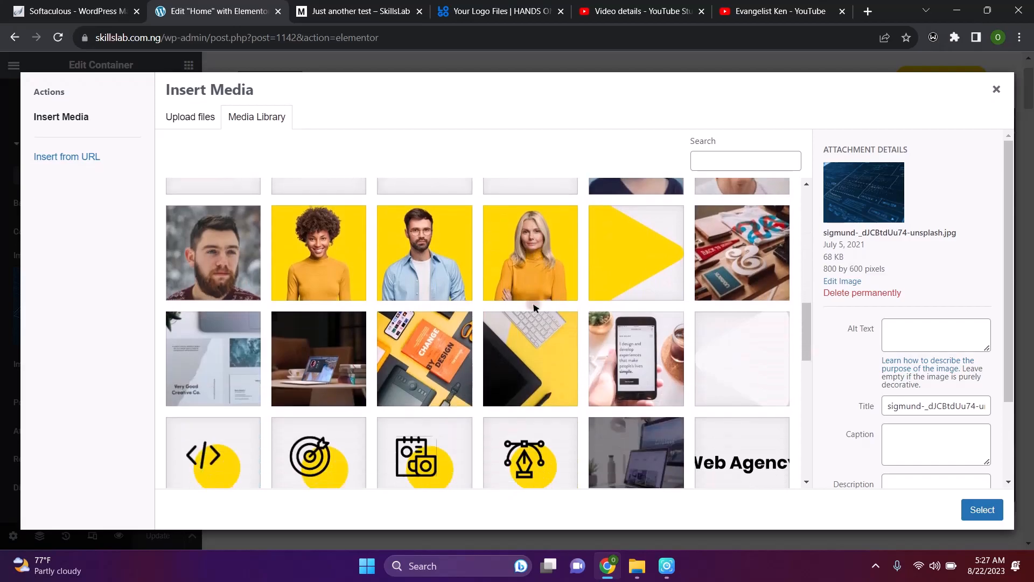
pyautogui.scroll(-1, 534, 309)
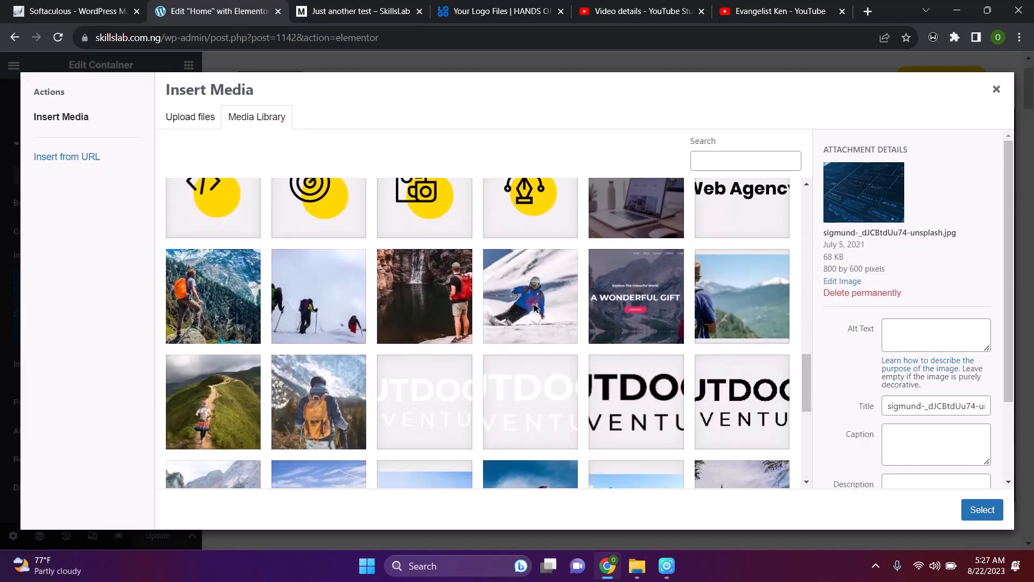
pyautogui.scroll(-3, 534, 308)
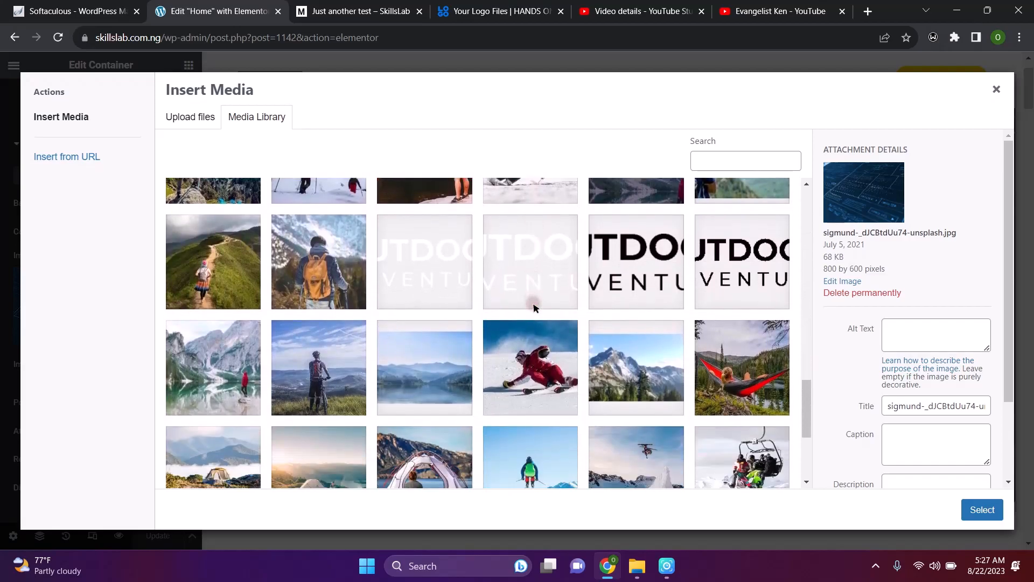
pyautogui.scroll(-3, 535, 308)
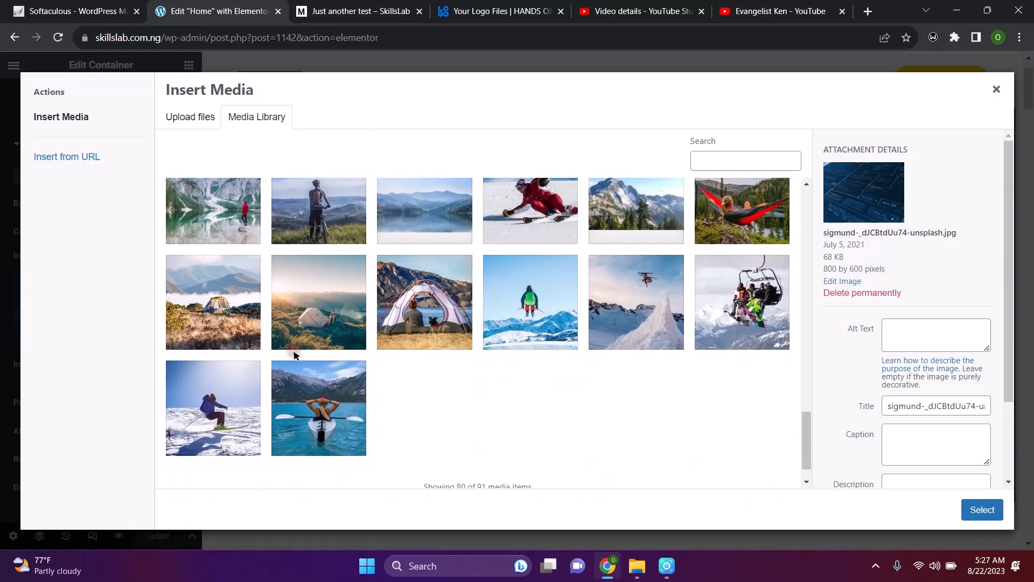
pyautogui.scroll(9, 542, 264)
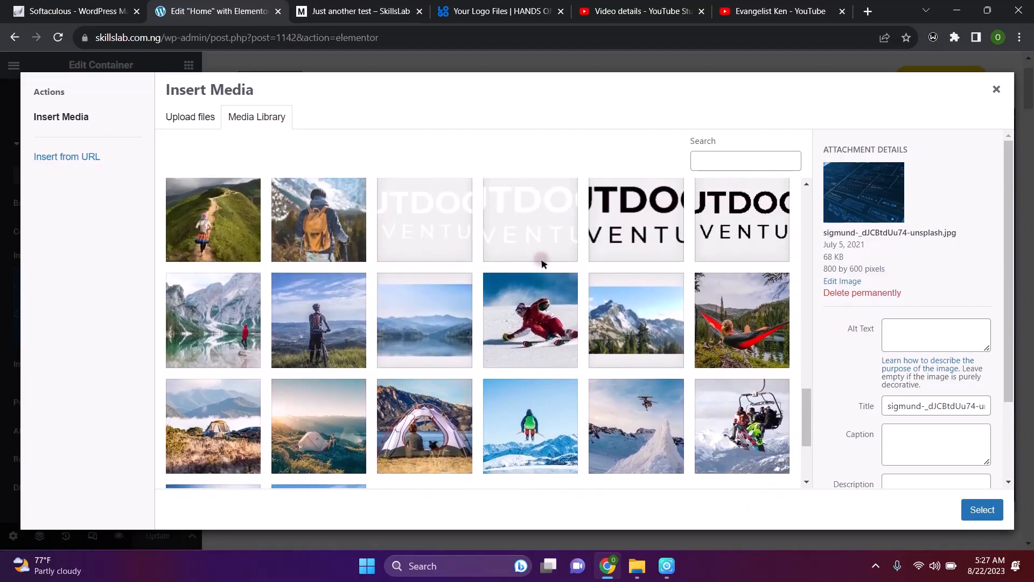
pyautogui.rightClick(542, 263)
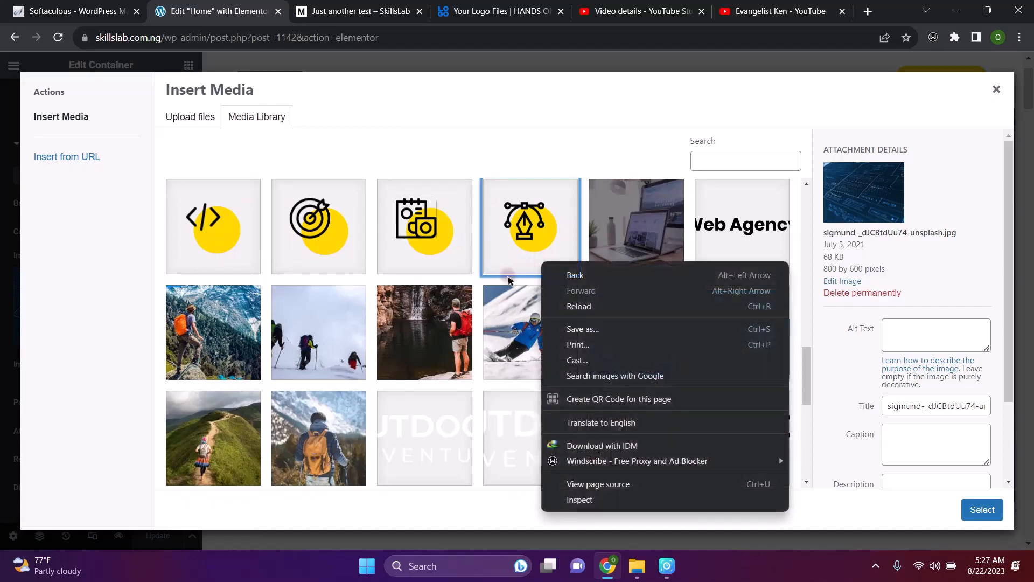
pyautogui.click(420, 334)
pyautogui.click(423, 335)
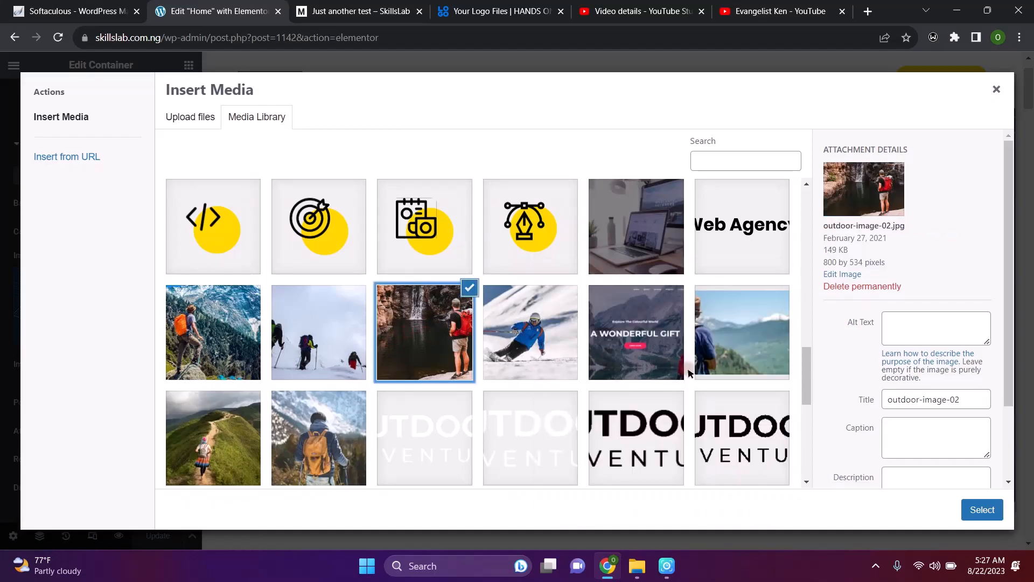
pyautogui.click(983, 509)
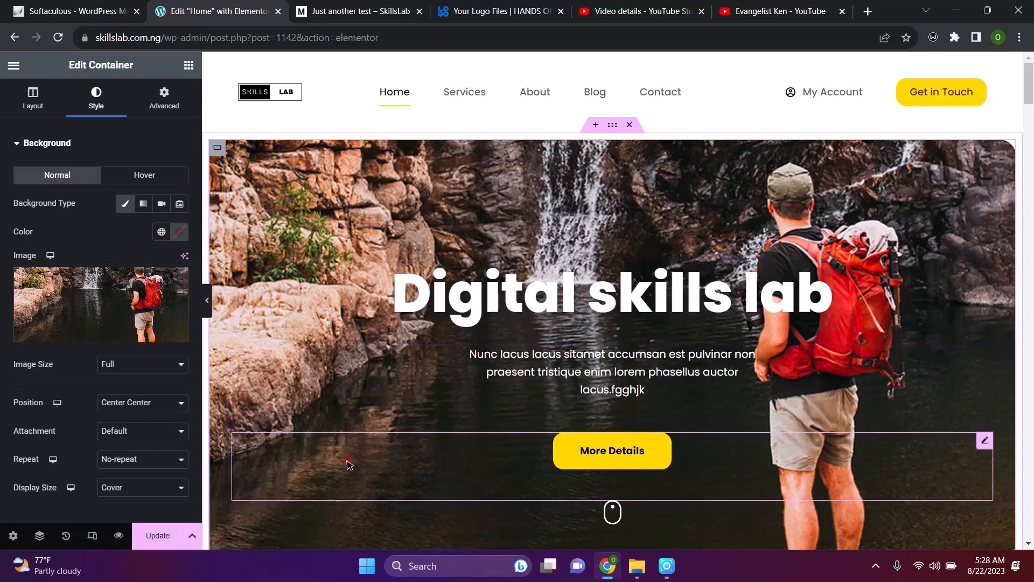
# Save the Home page with the new hiker background and show the Elements widget panel
pyautogui.click(159, 536)
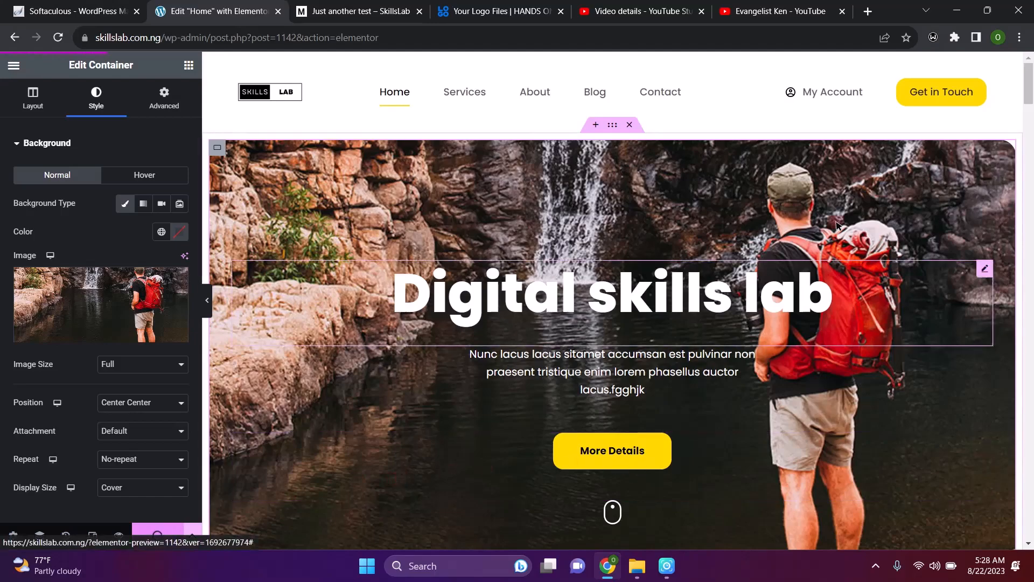
pyautogui.scroll(-4, 667, 464)
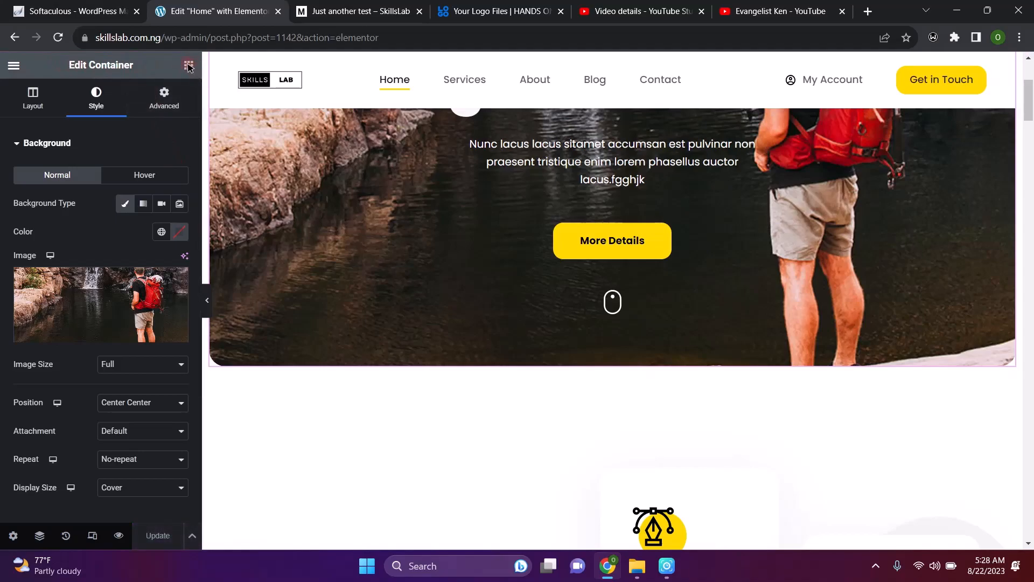
pyautogui.click(189, 66)
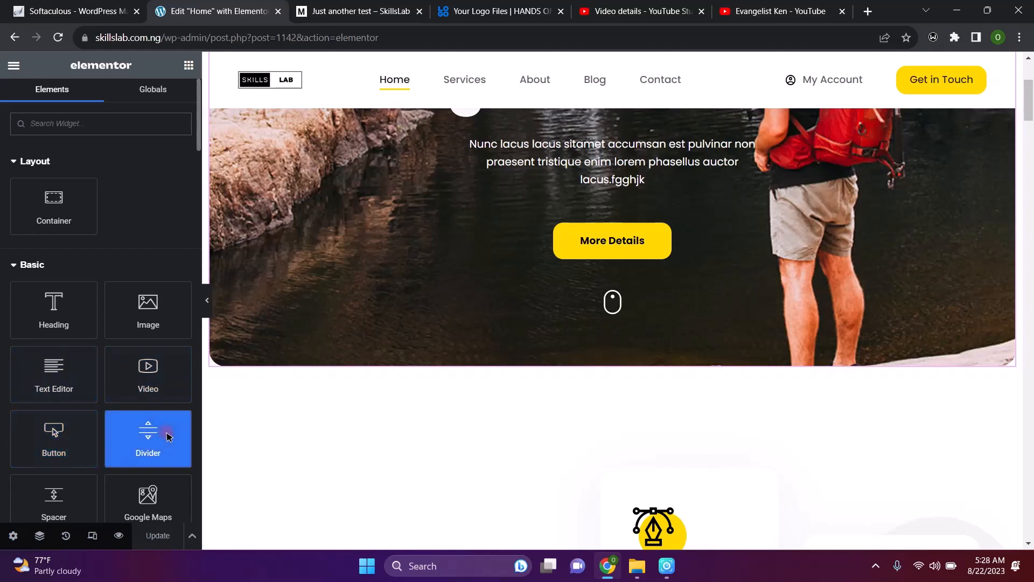
# Drag a Button widget into the hero above More Details and set its alignment to Center
pyautogui.moveTo(57, 439); pyautogui.dragTo(757, 228)
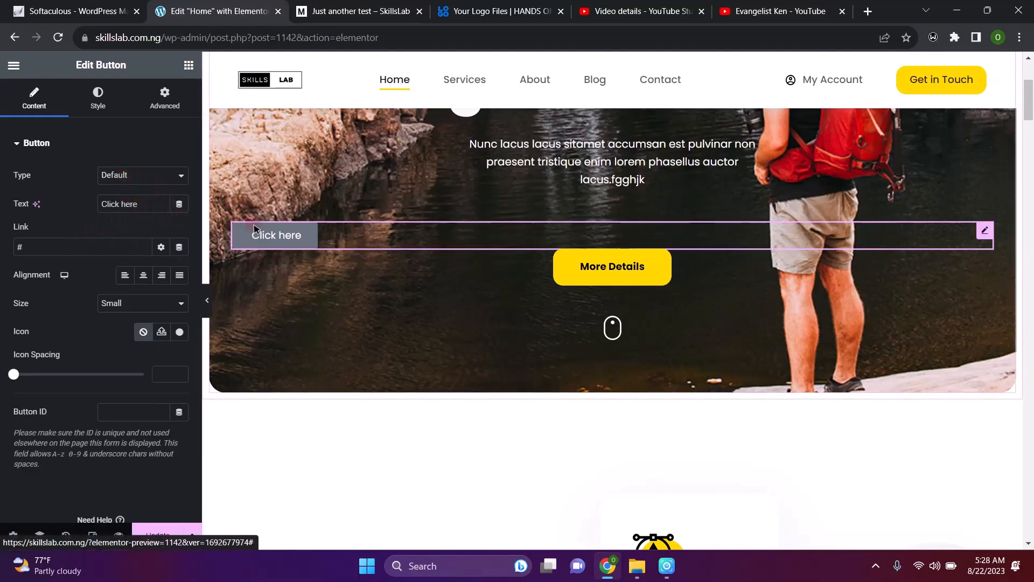
pyautogui.click(144, 275)
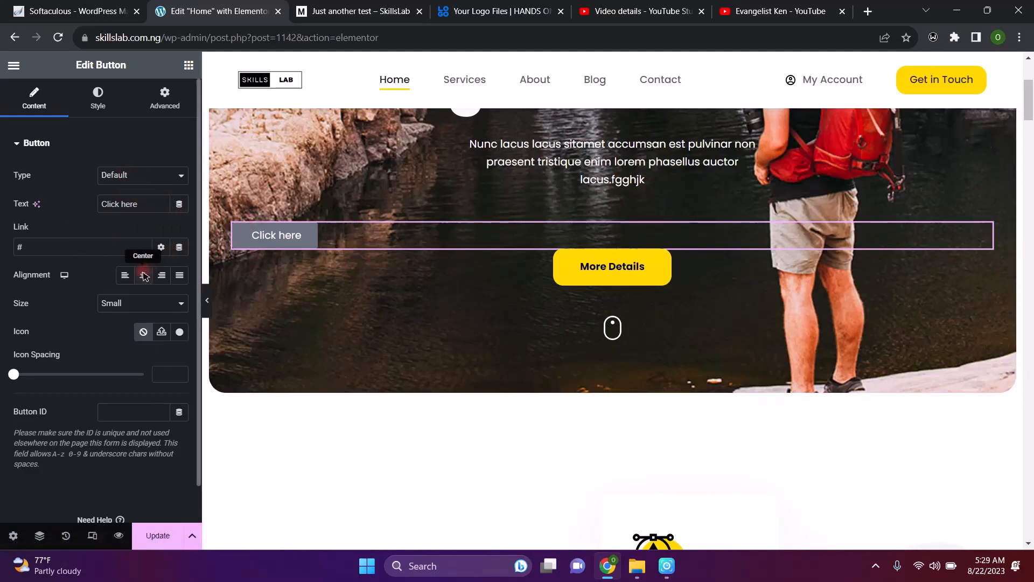
pyautogui.click(145, 276)
pyautogui.click(145, 276)
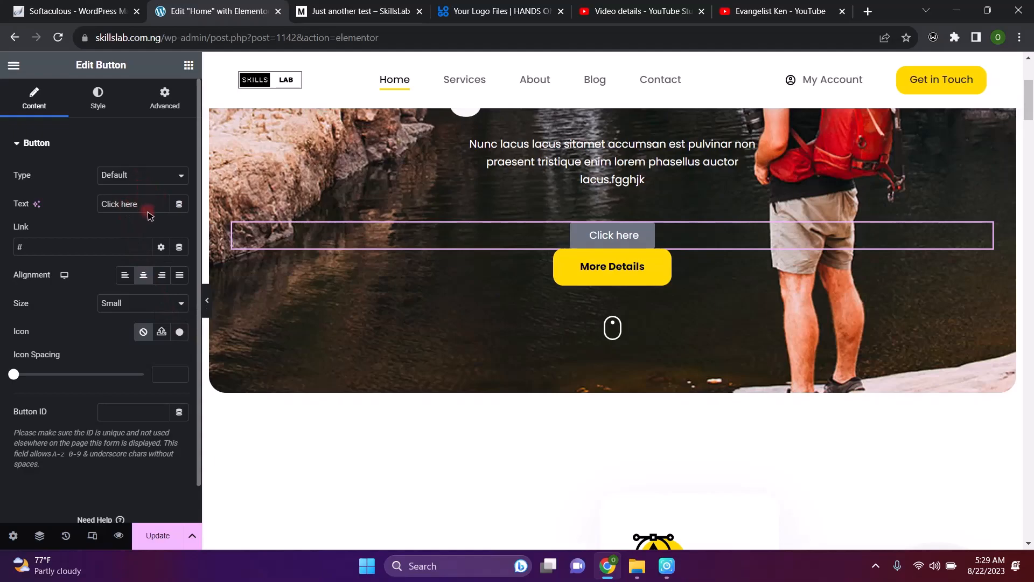
# Change the button text to 'Contact Us' and its link from '#' to 'contact'
pyautogui.press('BackSpace')
pyautogui.press('BackSpace')
pyautogui.press('BackSpace')
pyautogui.press('BackSpace')
pyautogui.press('BackSpace')
pyautogui.press('BackSpace')
pyautogui.press('BackSpace')
pyautogui.press('BackSpace')
pyautogui.press('BackSpace')
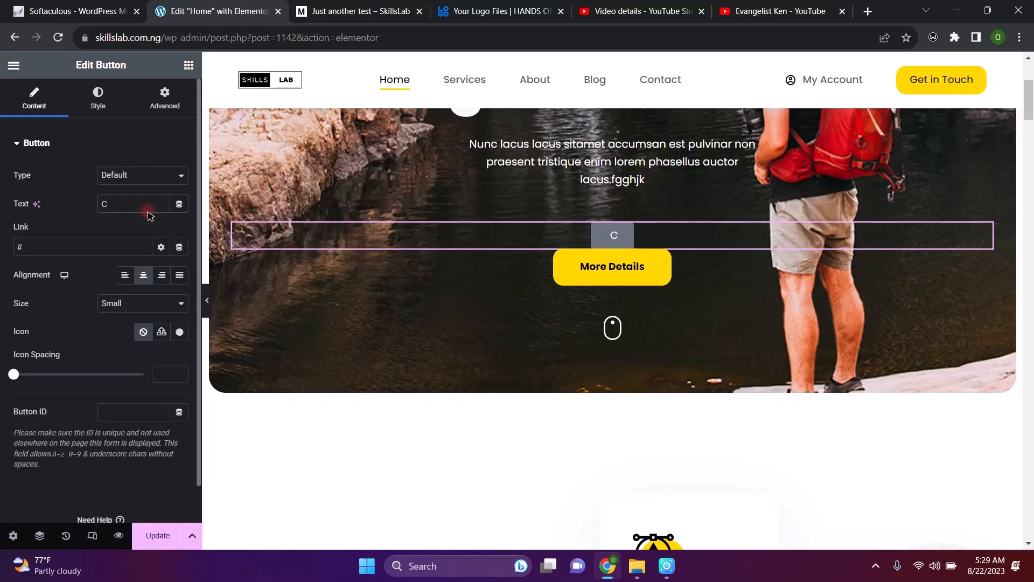
pyautogui.write('ontact')
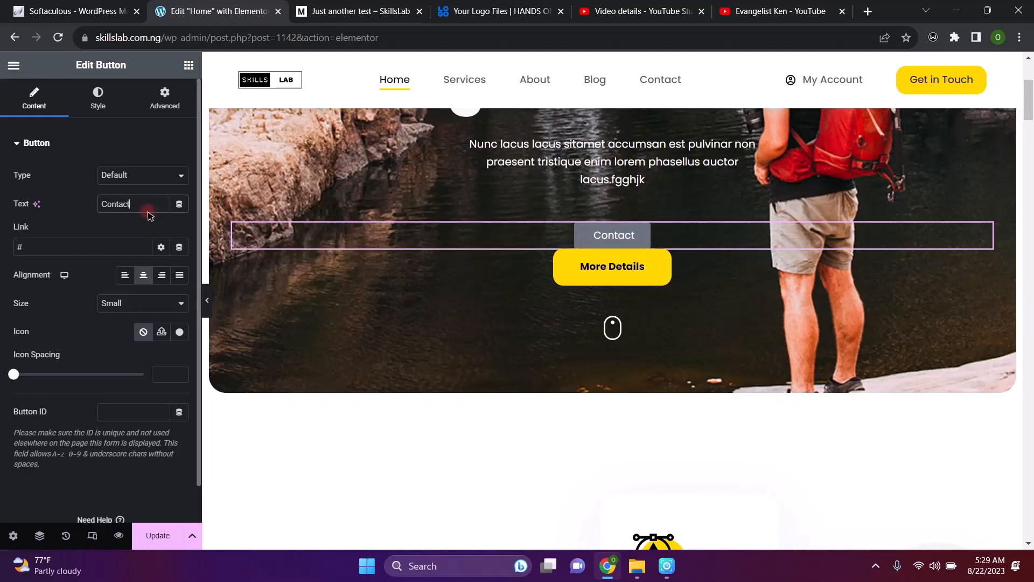
pyautogui.write(' Us')
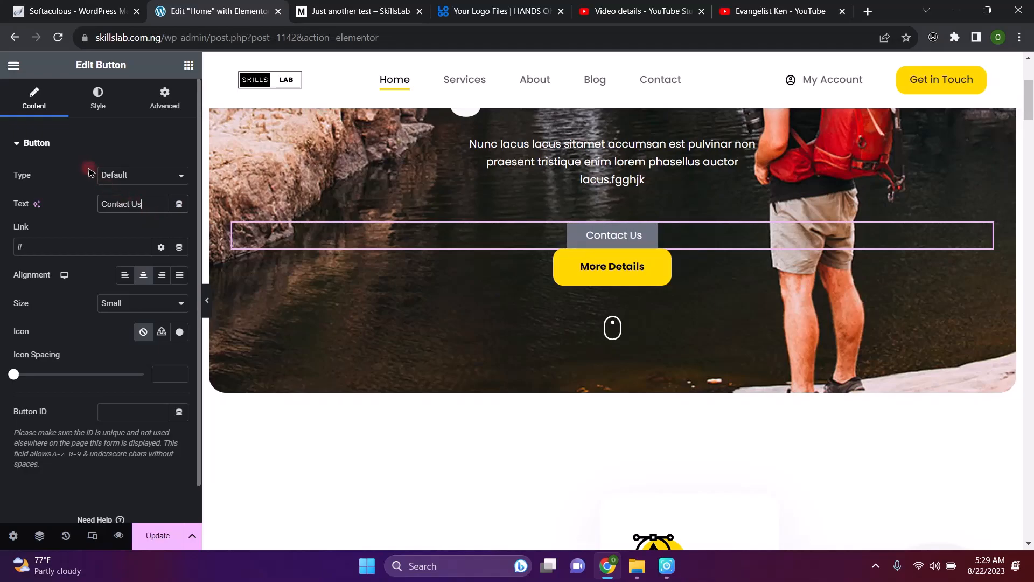
pyautogui.click(82, 247)
pyautogui.press('BackSpace')
pyautogui.write('contact')
# Check the link's Dynamic Tags option, dismiss the PRO notice, and show the button's Style settings
pyautogui.click(163, 247)
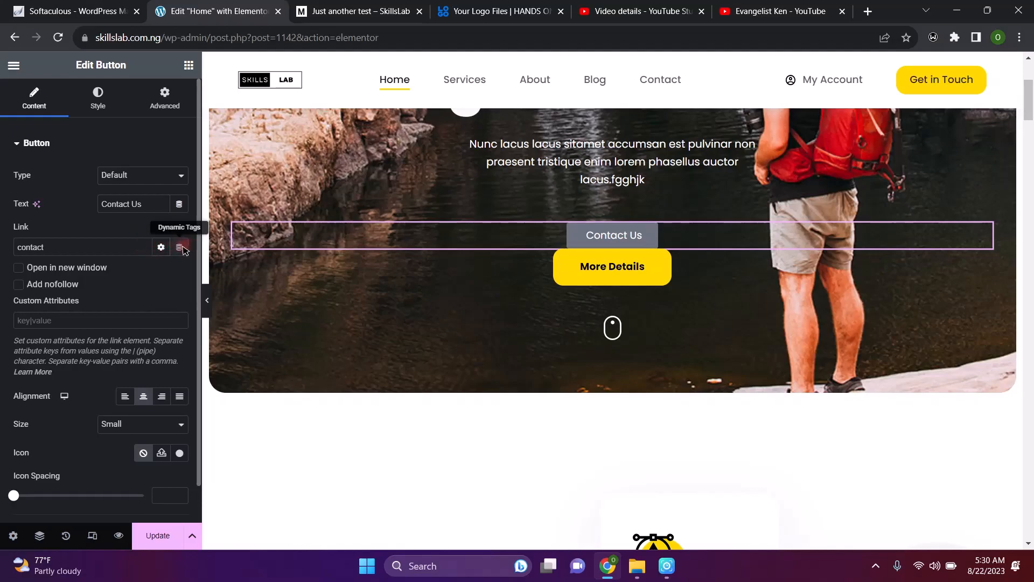
pyautogui.click(180, 247)
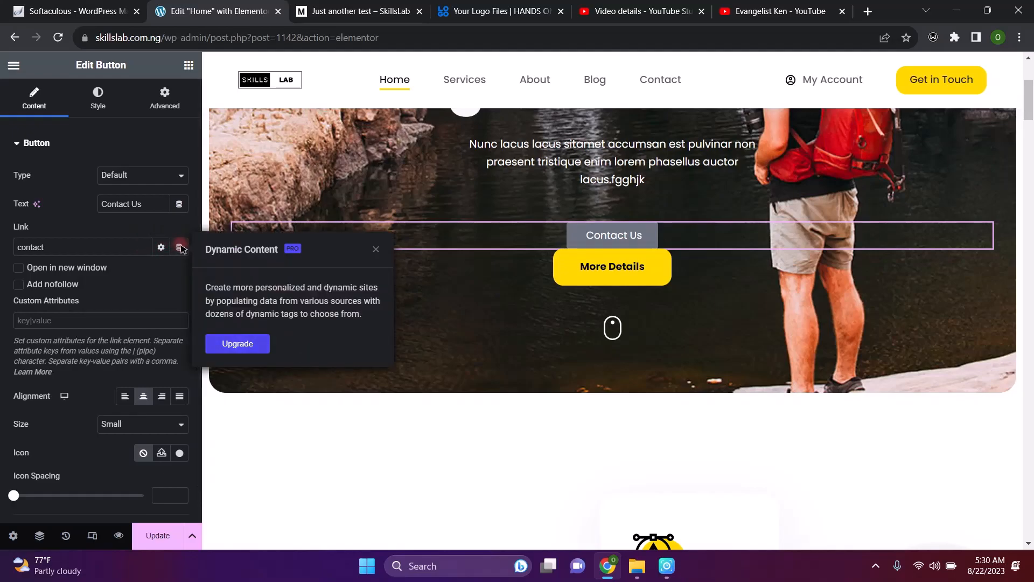
pyautogui.click(376, 250)
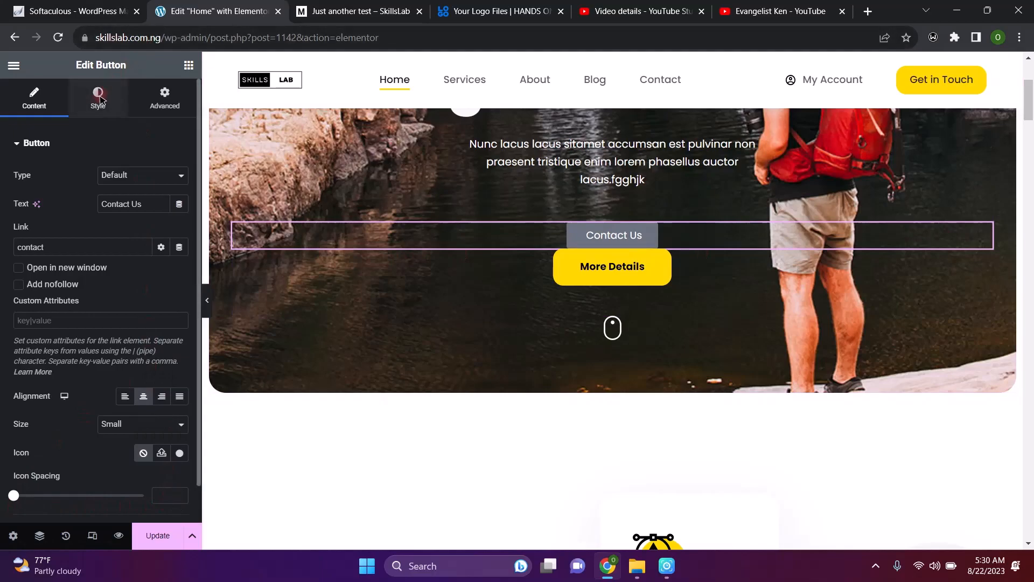
pyautogui.click(99, 98)
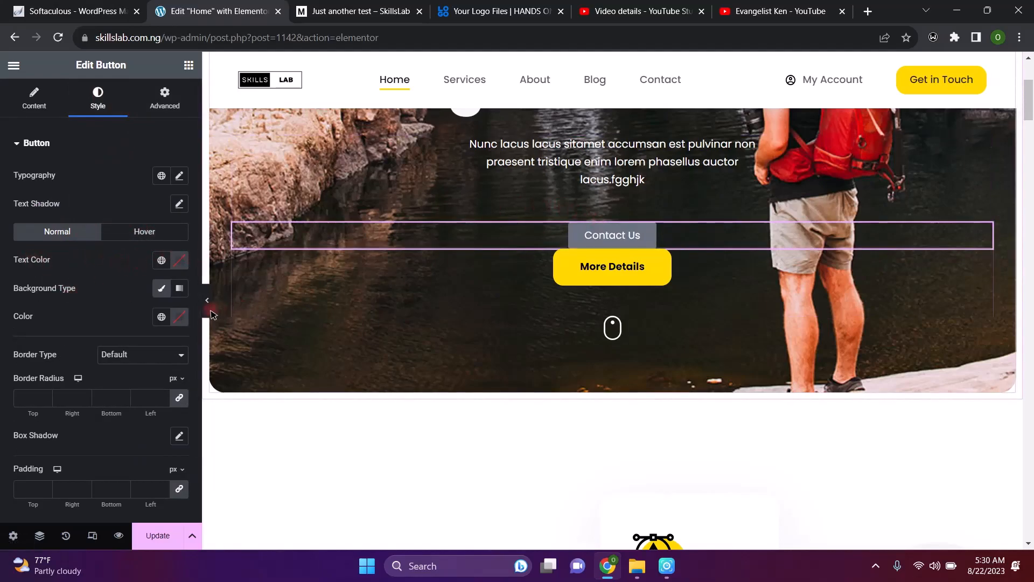
# Give the Contact Us button a Classic background in yellow #FCD10A
pyautogui.click(162, 288)
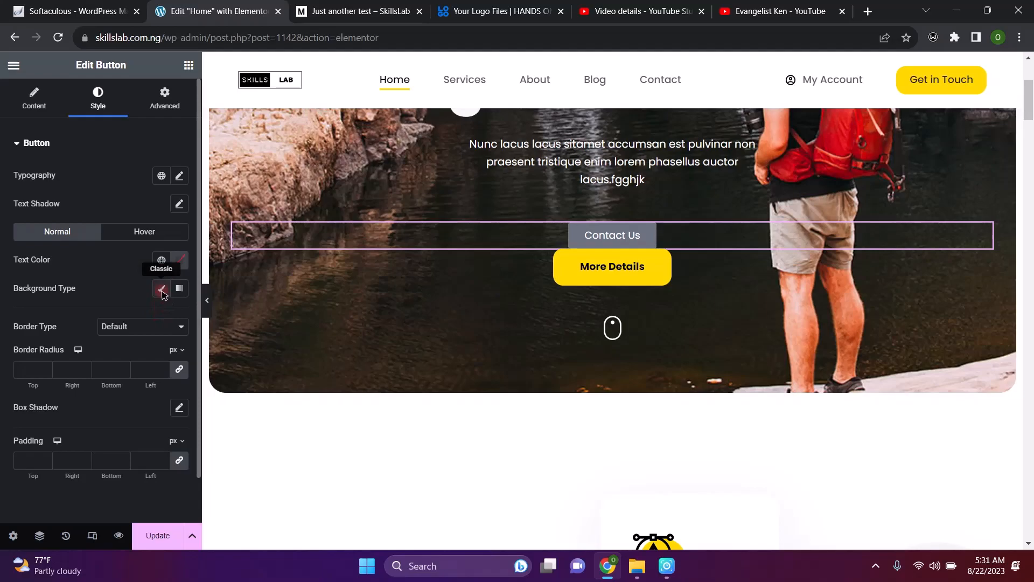
pyautogui.click(162, 290)
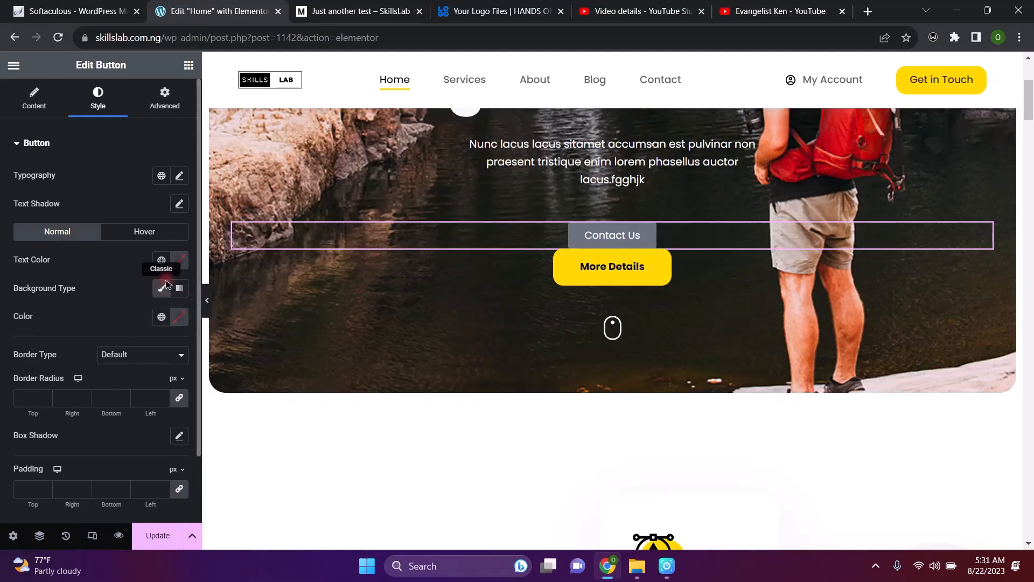
pyautogui.click(181, 317)
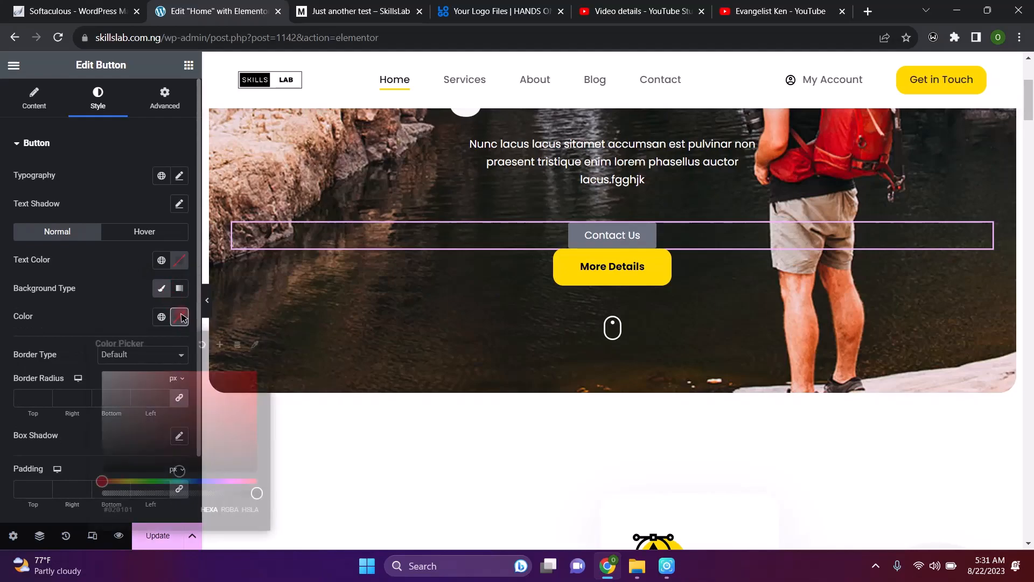
pyautogui.moveTo(173, 399); pyautogui.dragTo(198, 386)
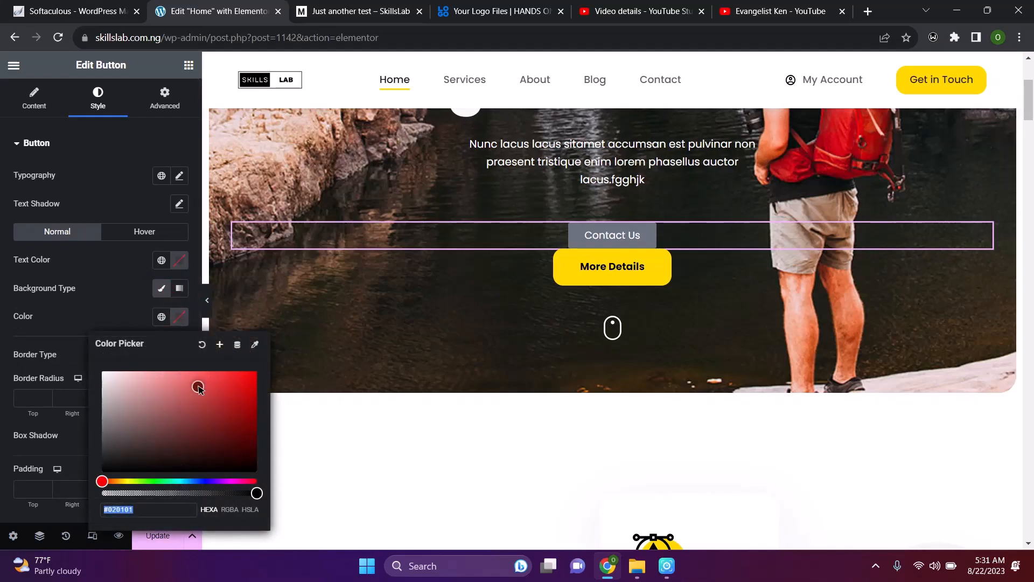
pyautogui.click(123, 481)
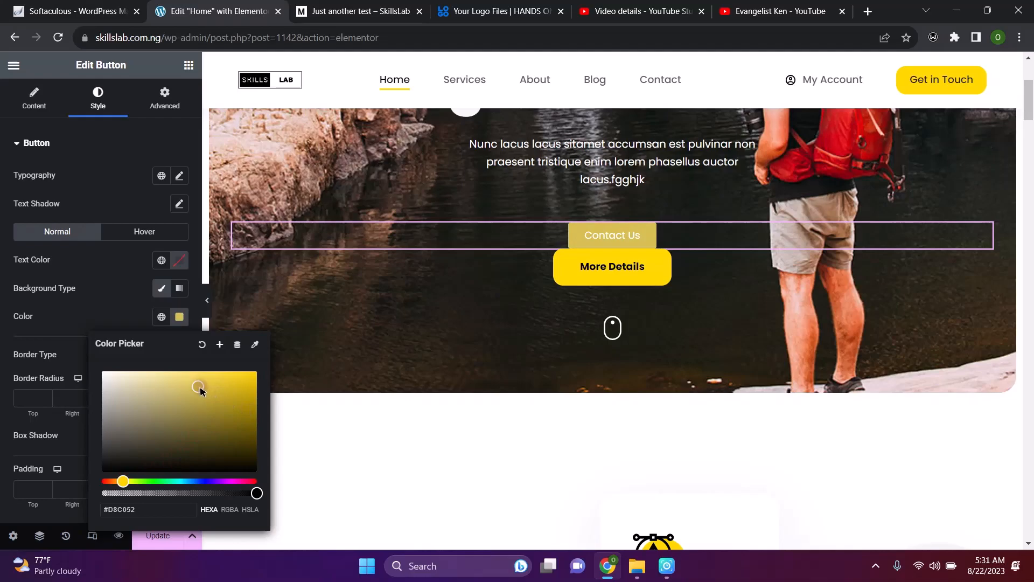
pyautogui.moveTo(201, 391); pyautogui.dragTo(251, 375)
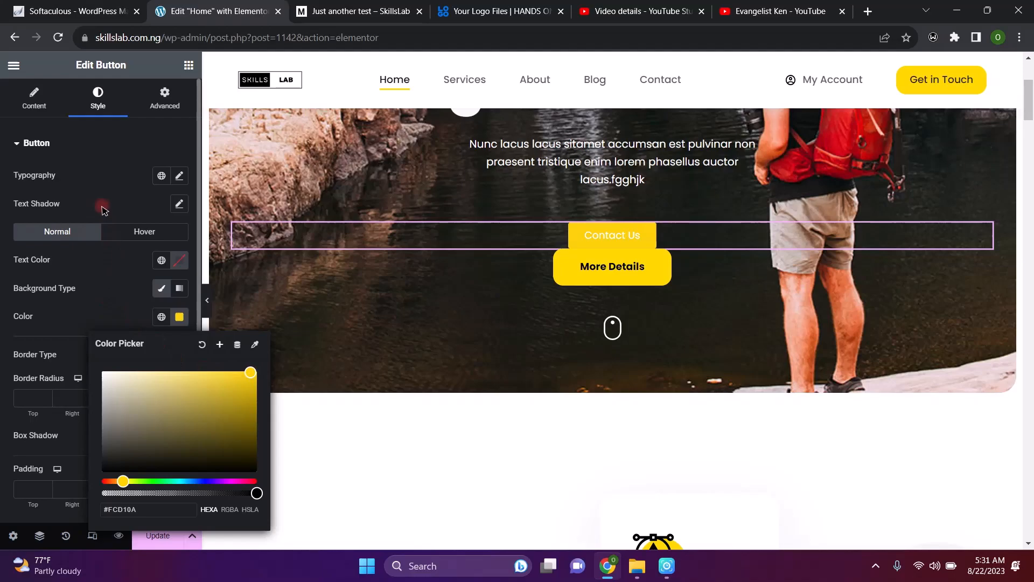
pyautogui.click(111, 310)
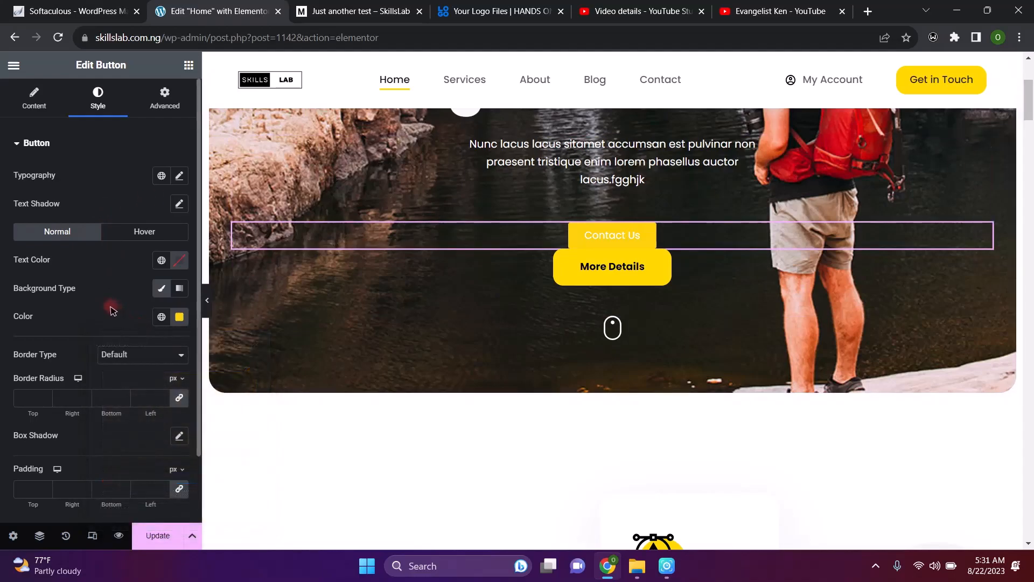
# Round the button's corners to 15 px and set its padding to 2 px
pyautogui.click(46, 396)
pyautogui.click(47, 396)
pyautogui.click(46, 396)
pyautogui.click(46, 396)
pyautogui.click(47, 396)
pyautogui.click(46, 395)
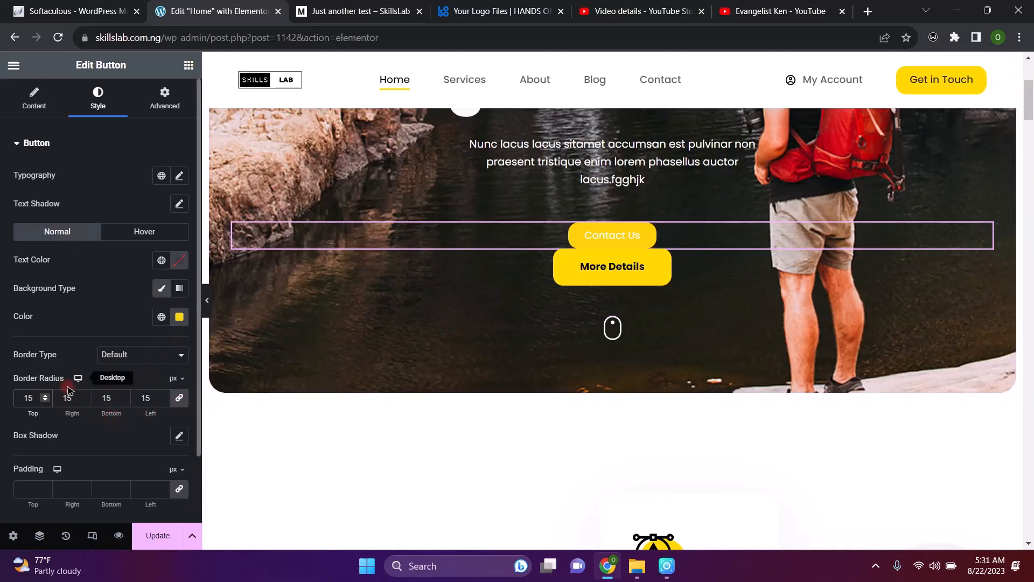
pyautogui.click(46, 486)
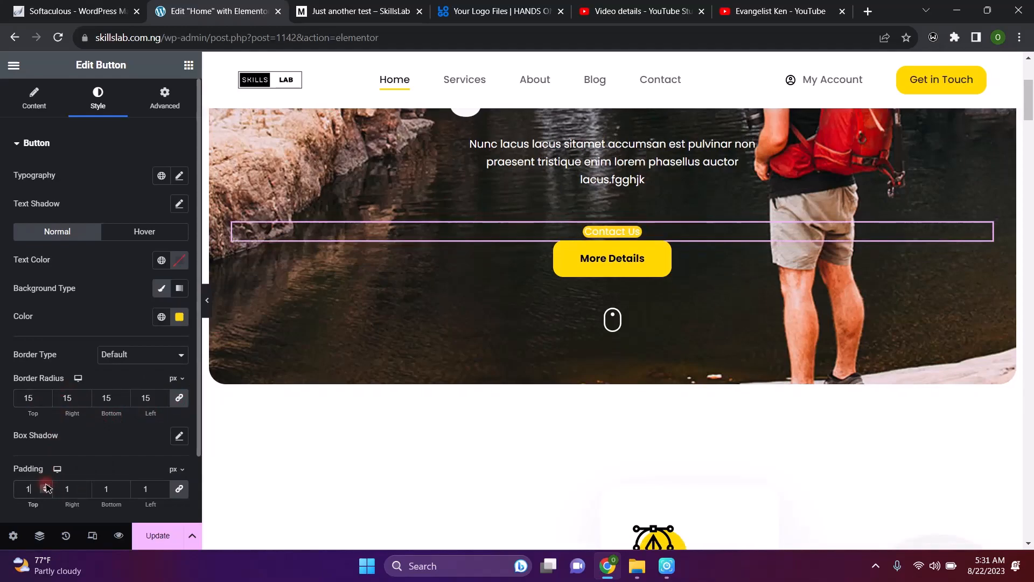
pyautogui.click(46, 486)
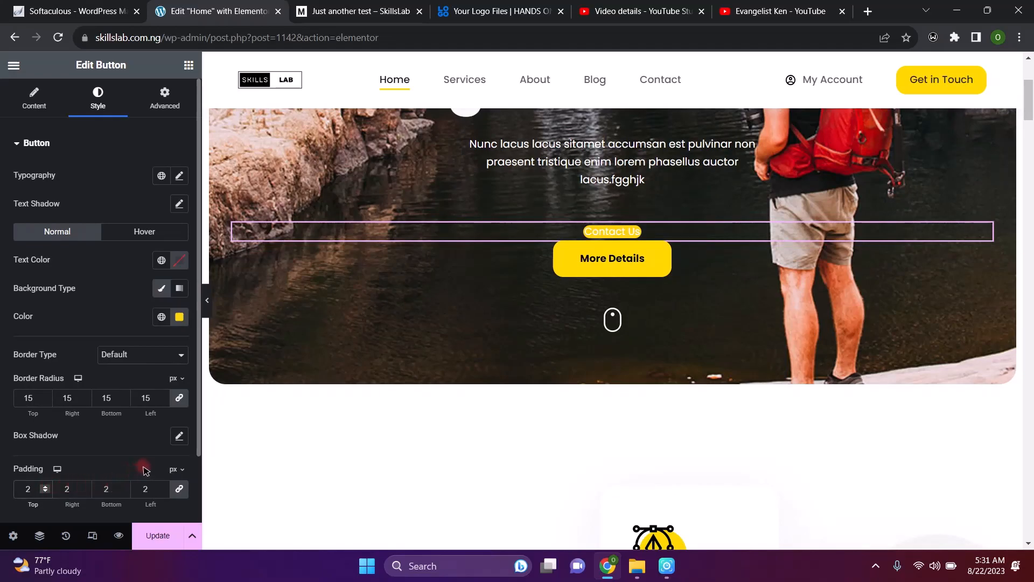
# Set the Contact Us button's Border Type to None
pyautogui.scroll(-2, 111, 451)
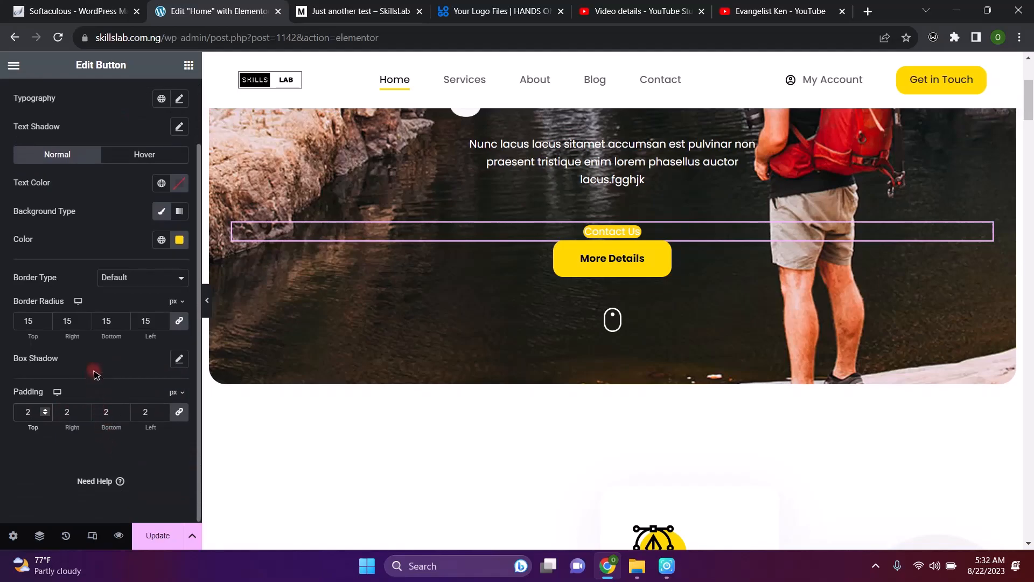
pyautogui.click(132, 278)
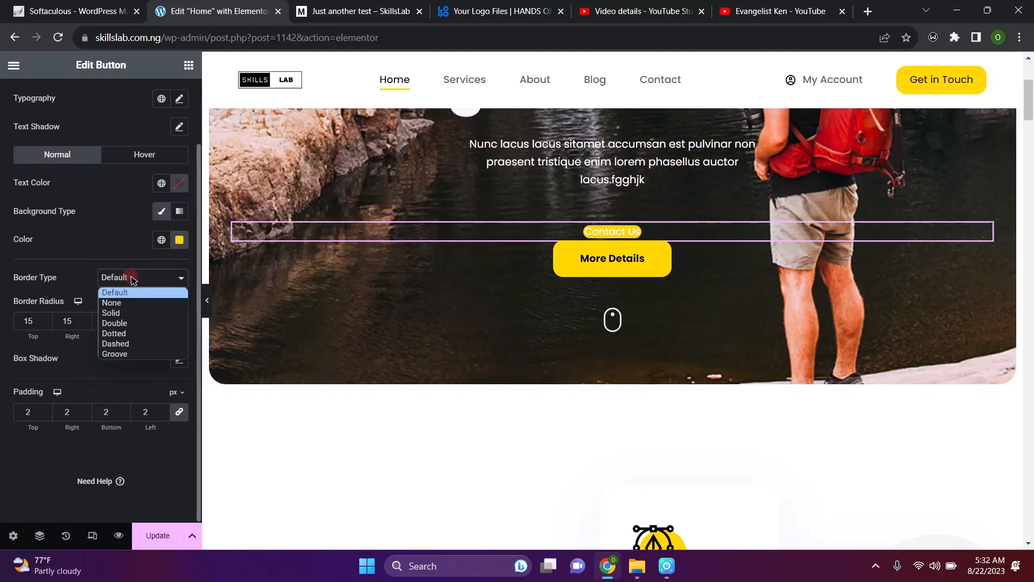
pyautogui.click(132, 303)
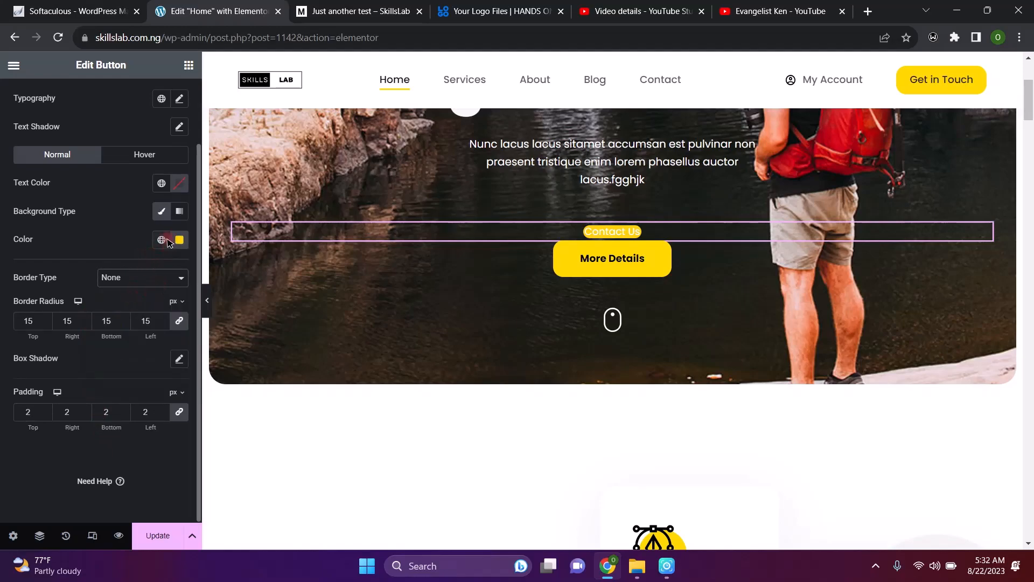
# Give the Contact Us button a Pulse Grow hover animation
pyautogui.click(125, 161)
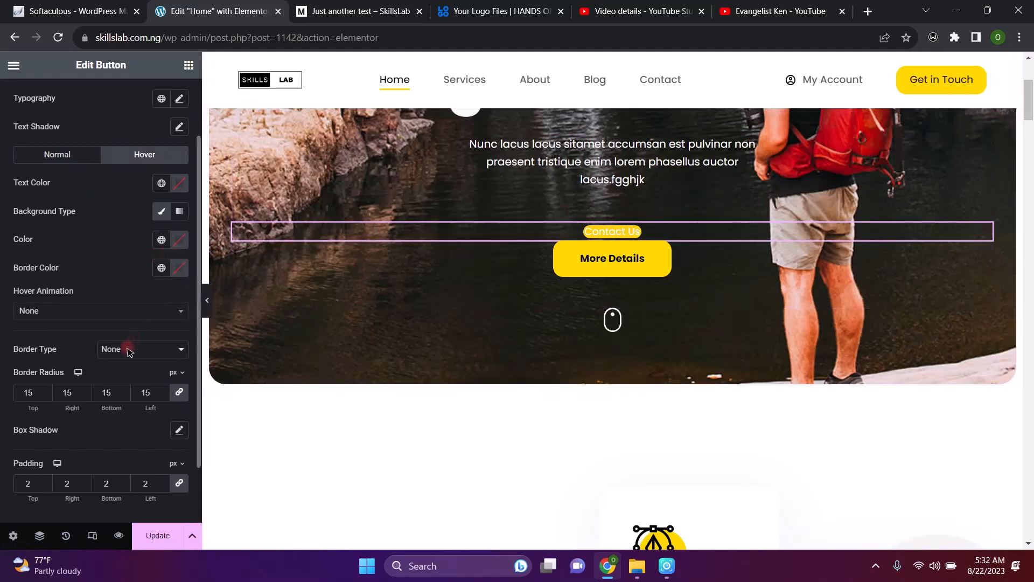
pyautogui.click(129, 312)
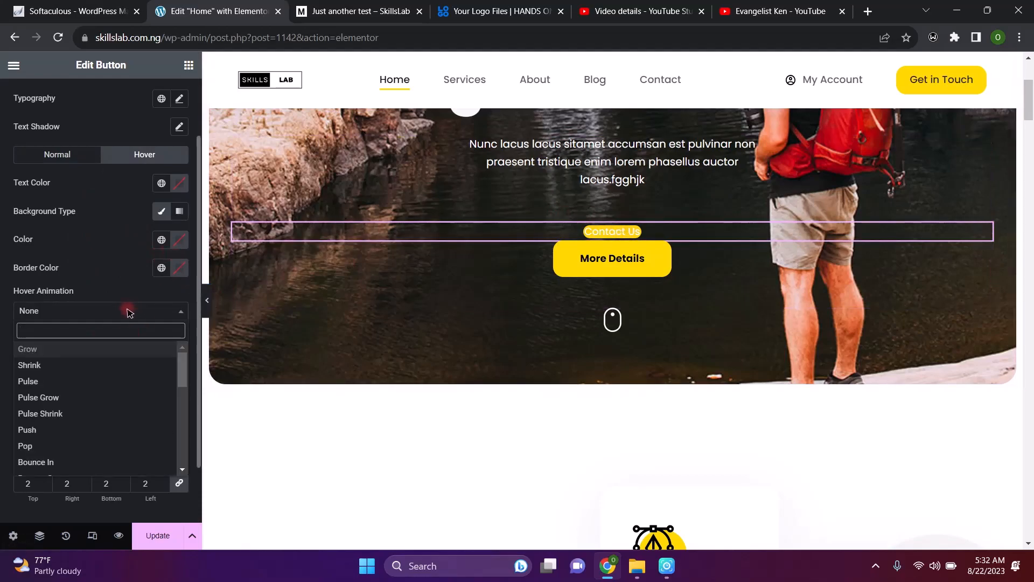
pyautogui.click(114, 396)
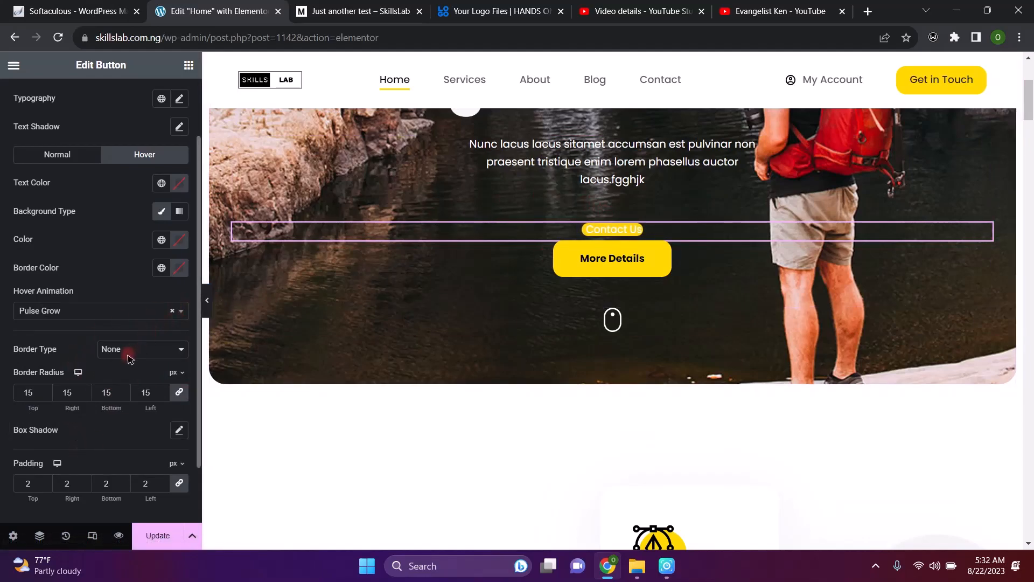
# Set the button's hover background colour to #E1A122
pyautogui.click(178, 239)
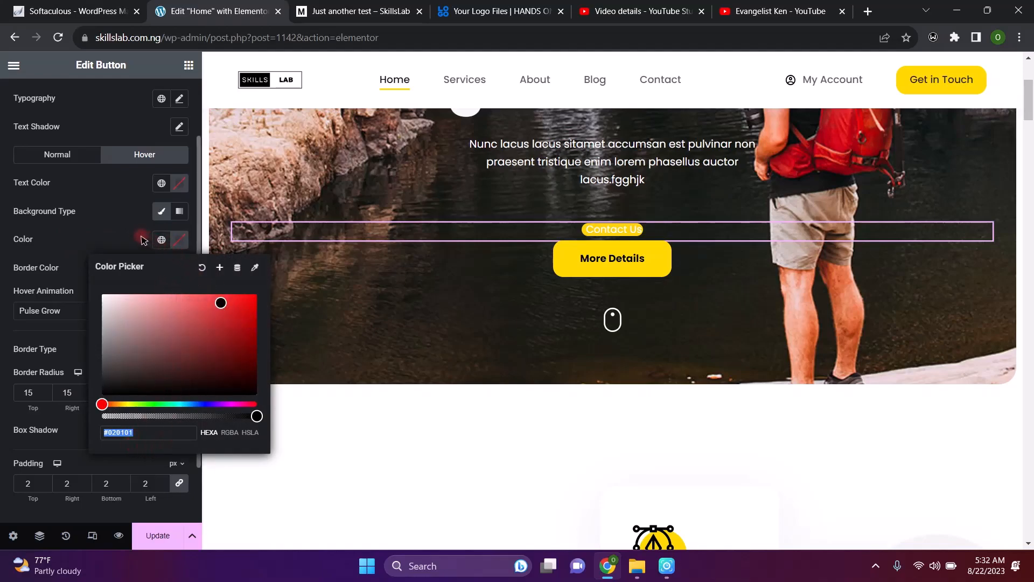
pyautogui.click(234, 305)
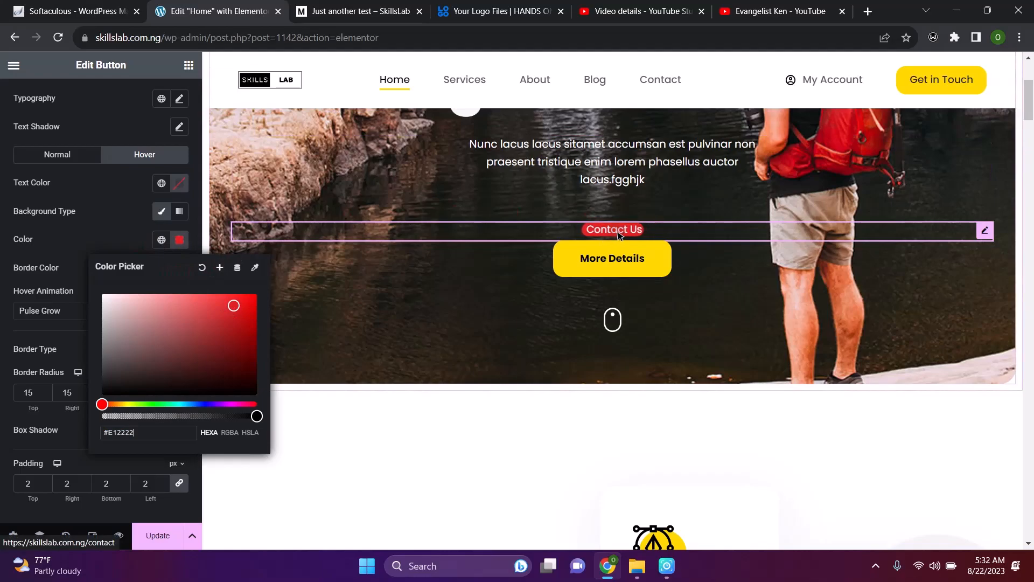
pyautogui.click(120, 405)
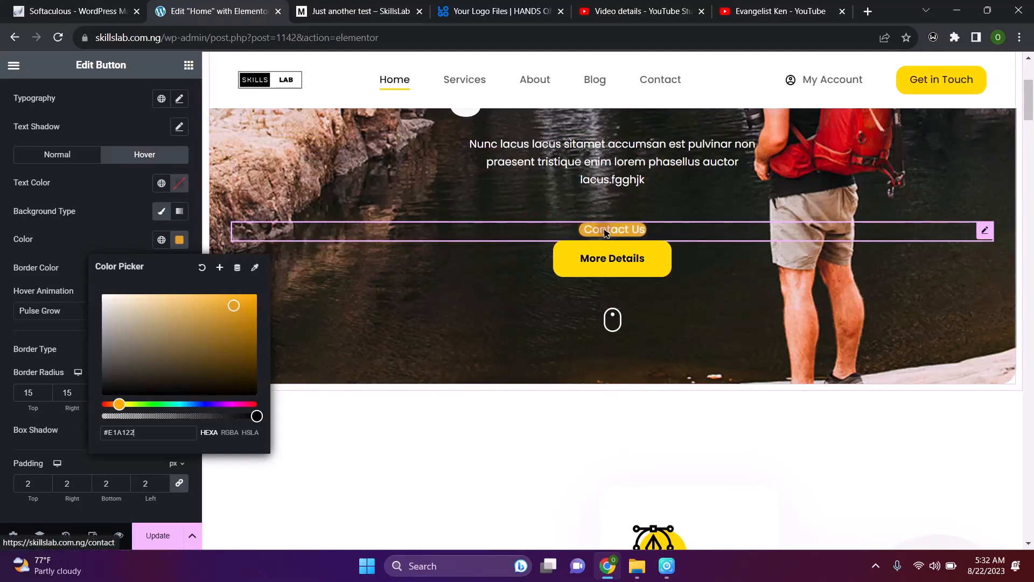
pyautogui.click(106, 234)
pyautogui.scroll(-2, 119, 410)
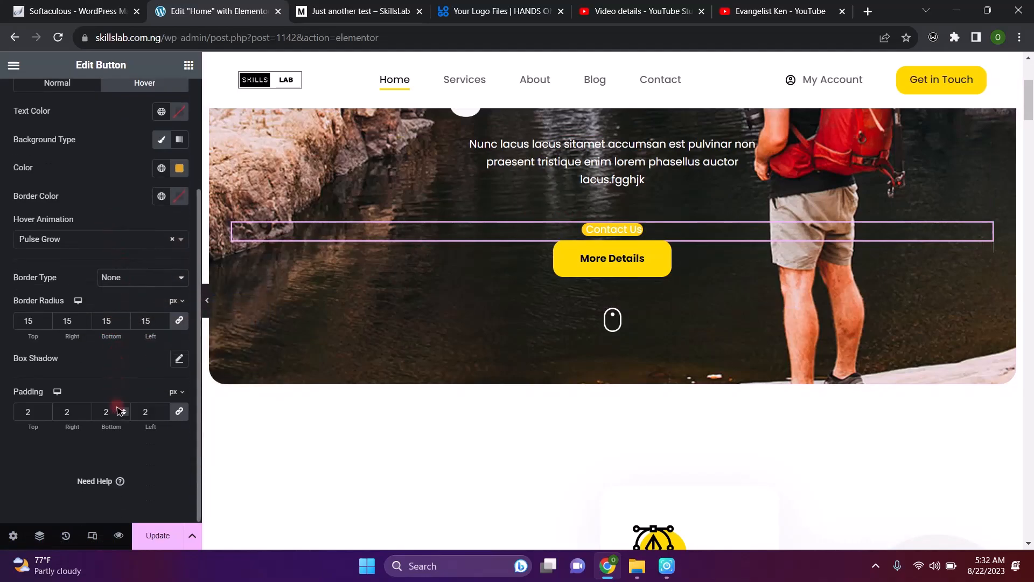
pyautogui.scroll(4, 120, 411)
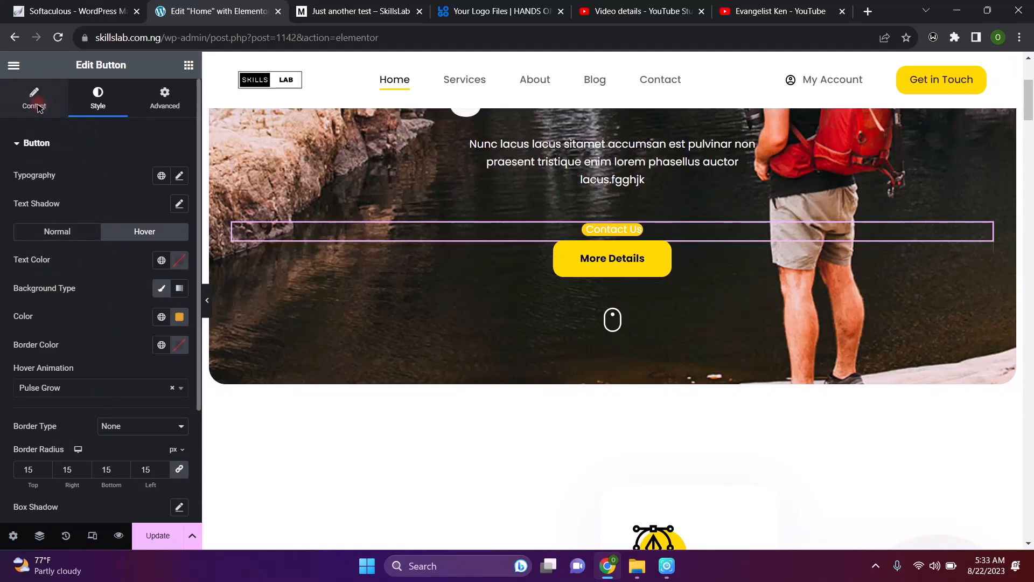
# Set the Contact Us button size to Large with type Default, then show its Advanced layout settings
pyautogui.click(34, 103)
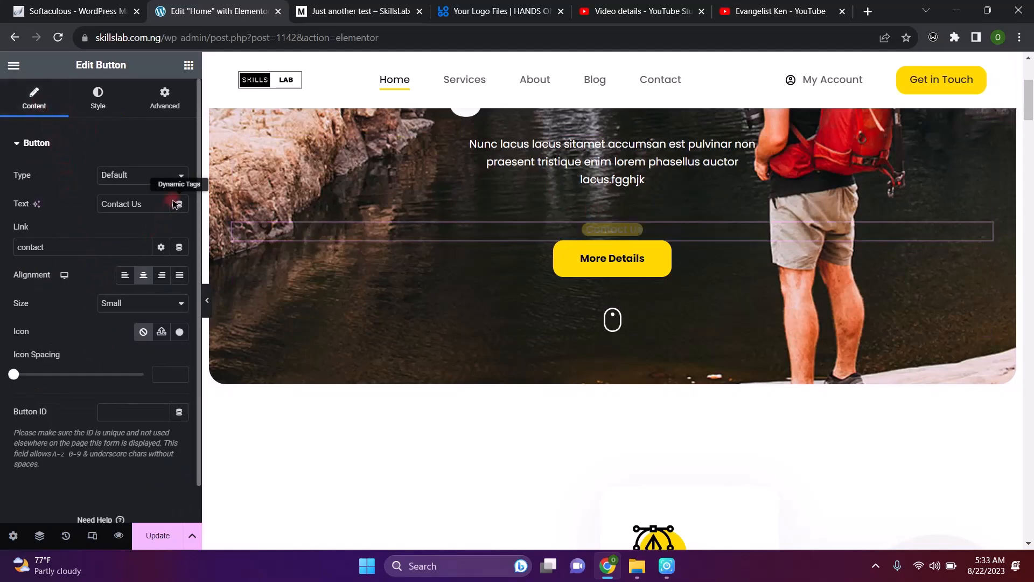
pyautogui.click(164, 305)
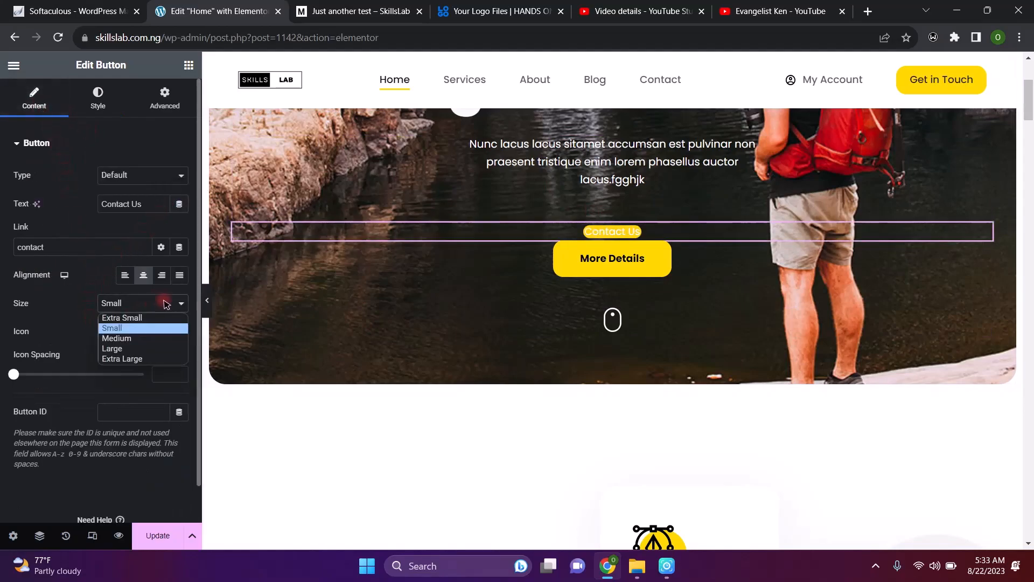
pyautogui.click(137, 350)
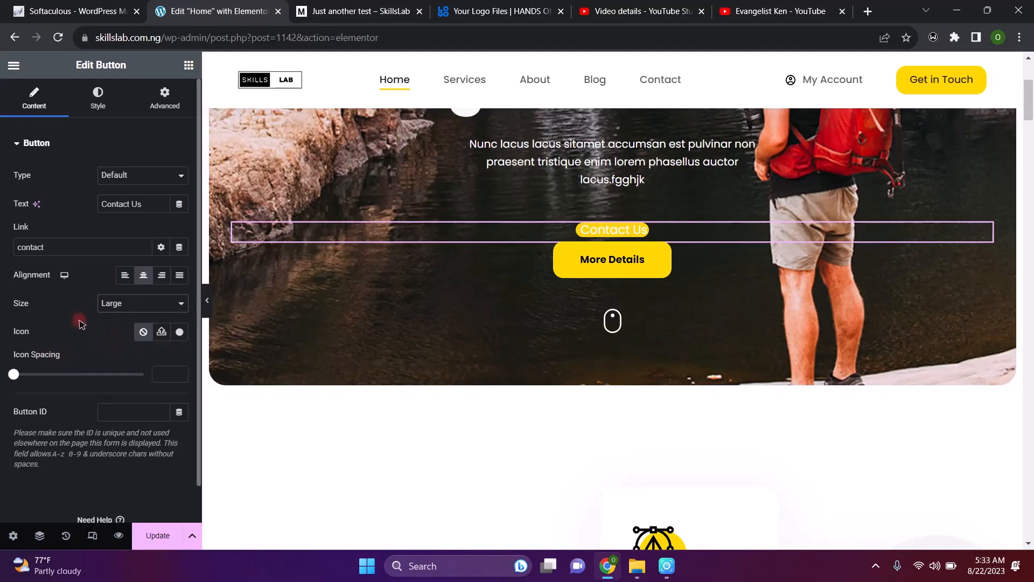
pyautogui.scroll(-1, 80, 324)
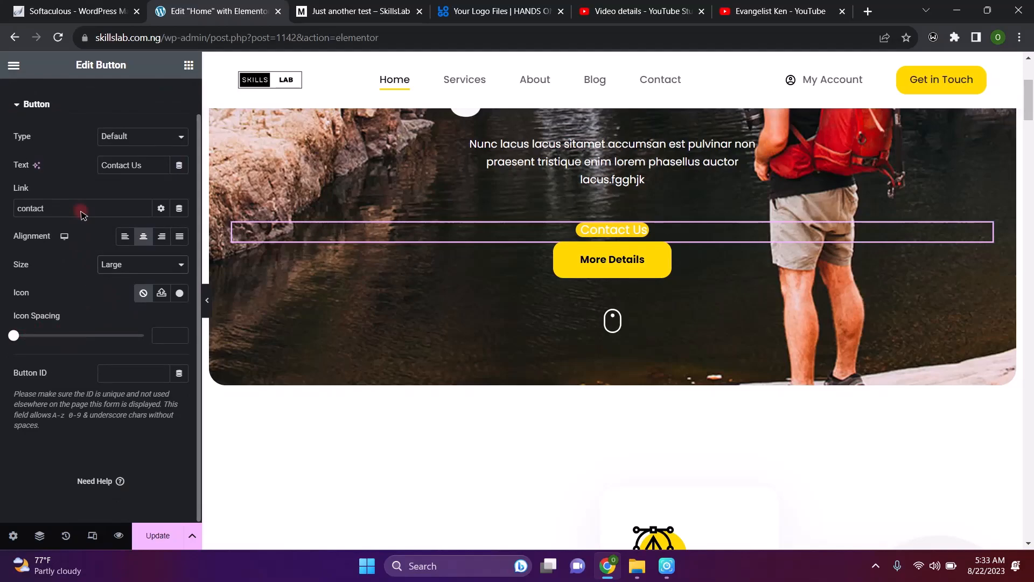
pyautogui.click(149, 136)
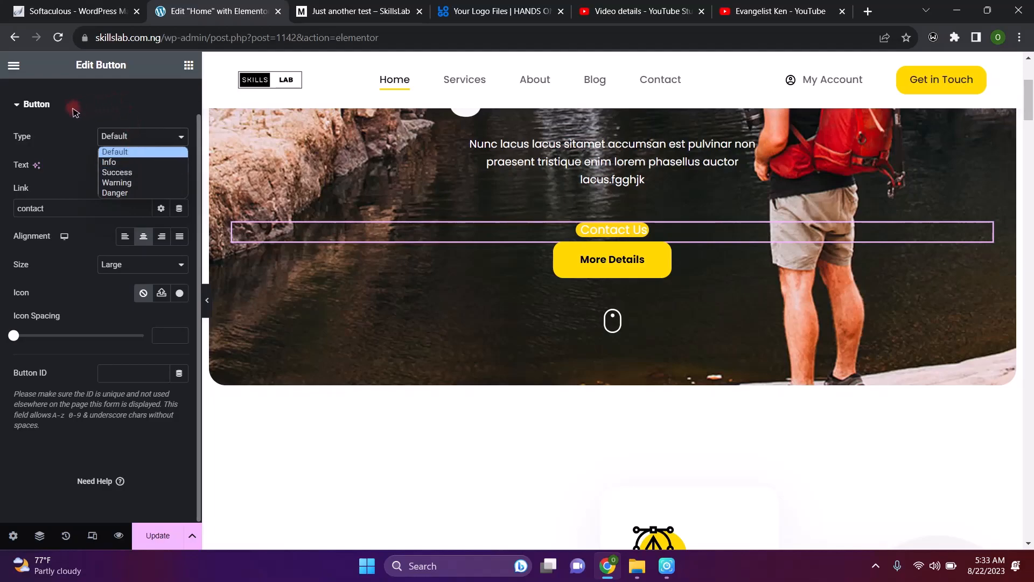
pyautogui.click(63, 131)
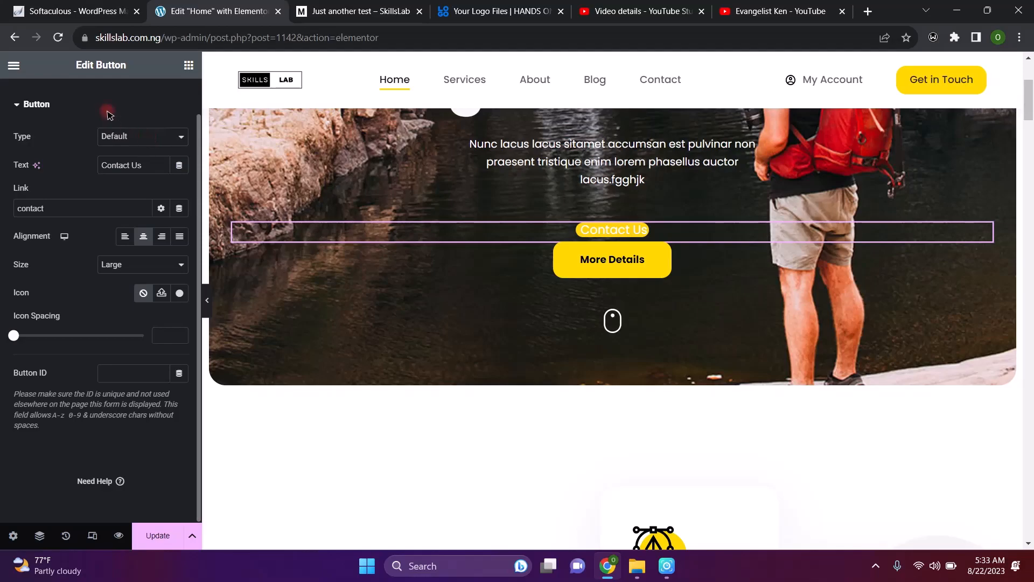
pyautogui.scroll(1, 109, 115)
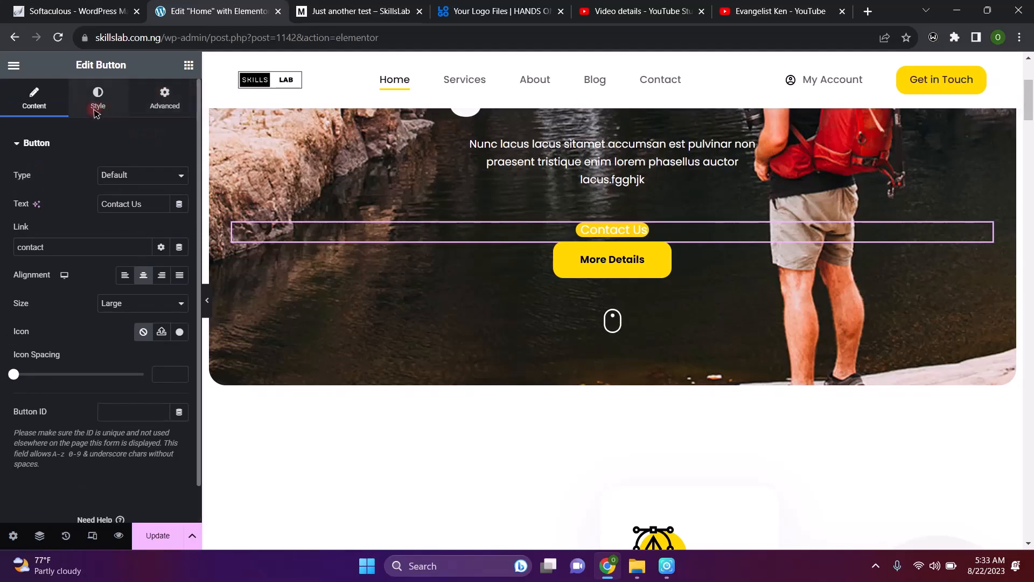
pyautogui.click(164, 102)
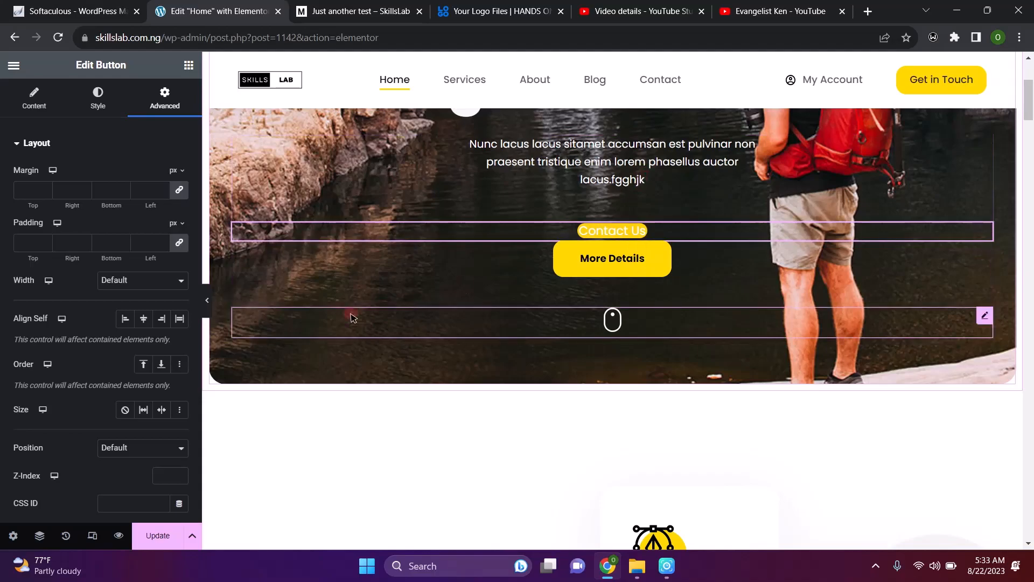
# Set the Contact Us button's linked margin to 6 px on all sides
pyautogui.click(45, 190)
pyautogui.write('5')
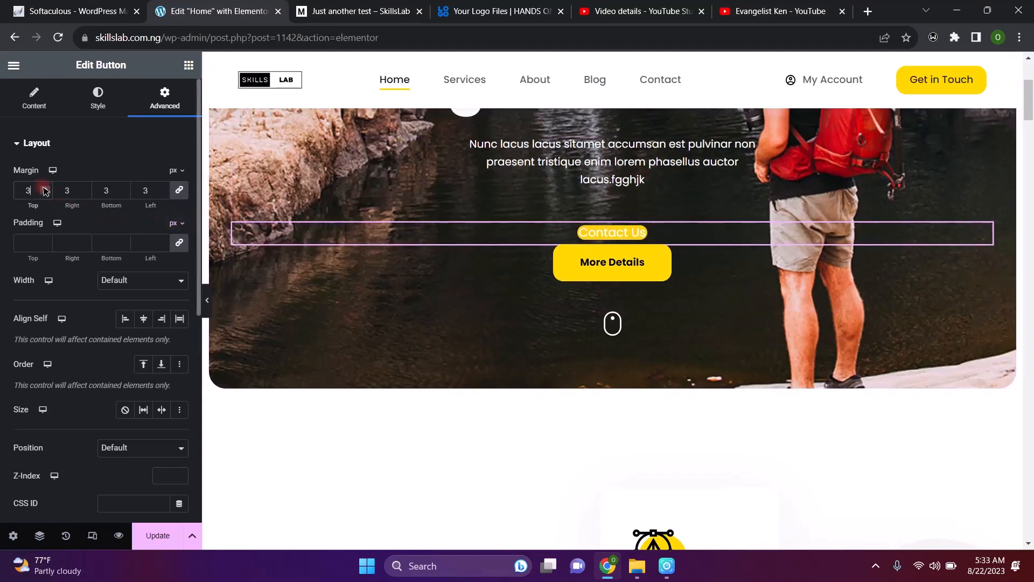
pyautogui.click(45, 190)
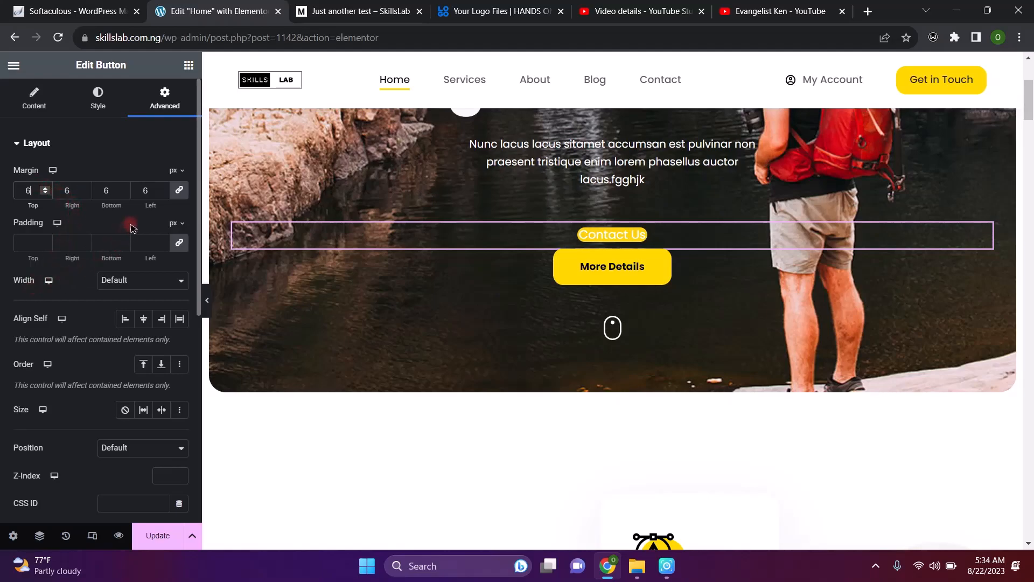
# Set the button's linked padding to 8 px on all sides
pyautogui.click(46, 240)
pyautogui.click(45, 240)
pyautogui.click(46, 241)
pyautogui.click(45, 241)
pyautogui.click(45, 240)
pyautogui.click(46, 241)
pyautogui.click(45, 240)
pyautogui.click(45, 240)
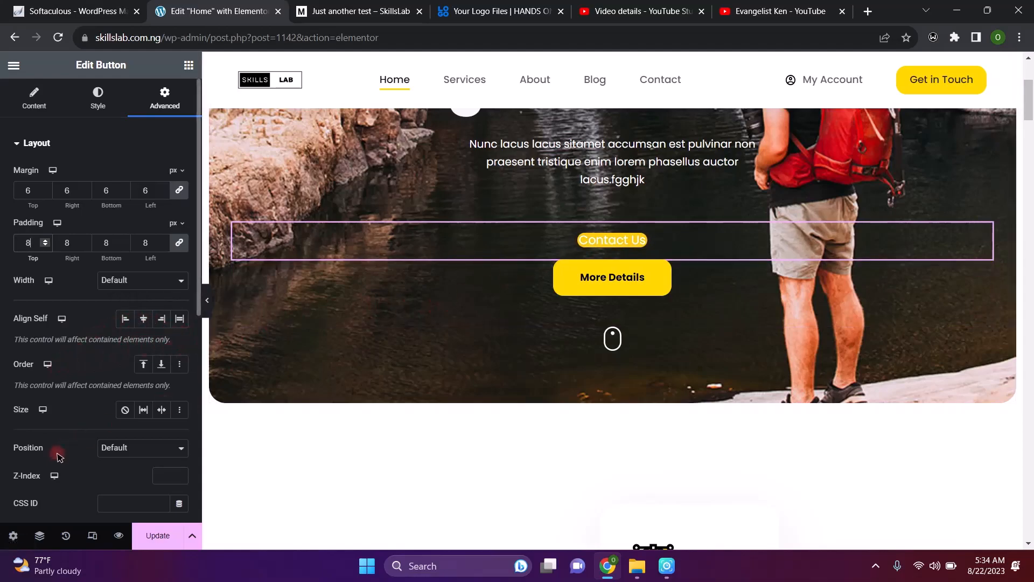
pyautogui.scroll(-2, 69, 425)
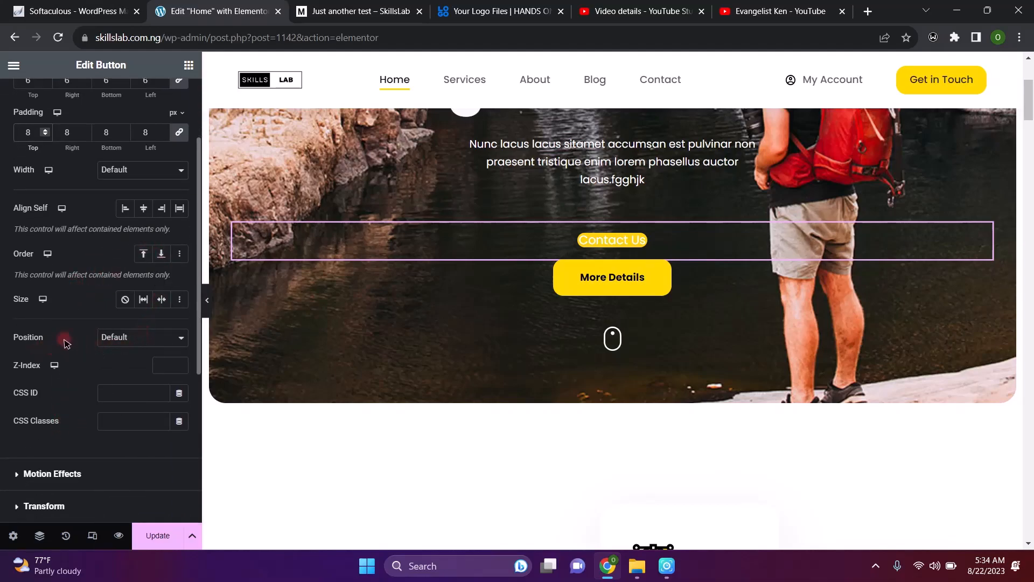
pyautogui.click(143, 337)
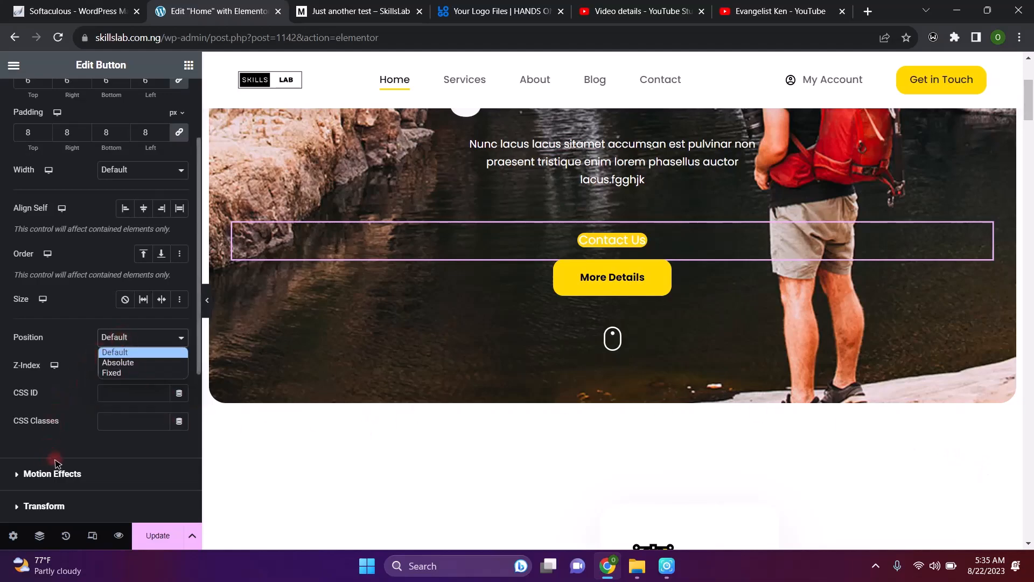
# Close the Contact Us button's Position list and collapse its Motion Effects and Transform groups
pyautogui.click(15, 473)
pyautogui.click(15, 473)
pyautogui.click(15, 276)
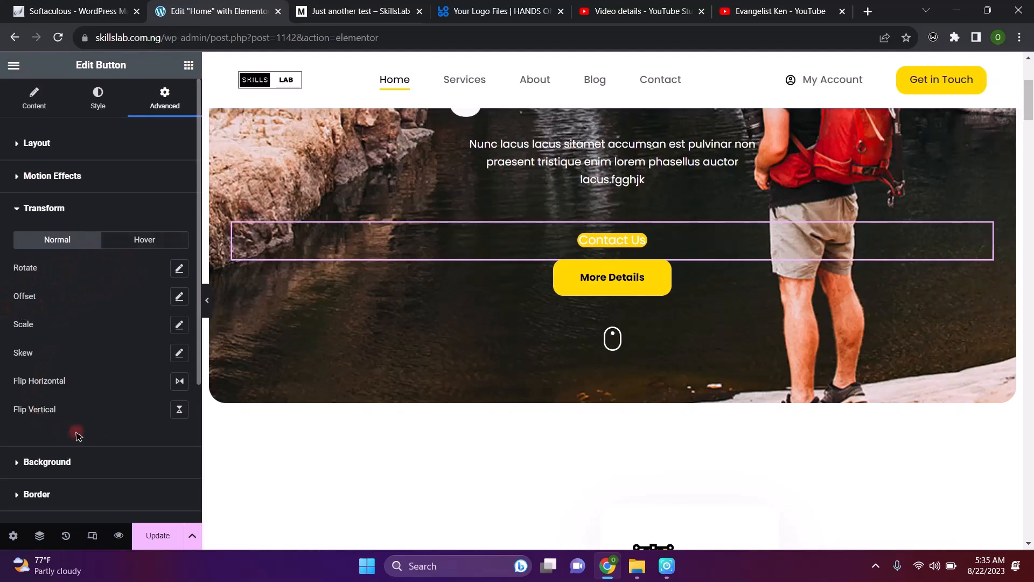
pyautogui.scroll(-3, 79, 436)
pyautogui.scroll(3, 78, 436)
pyautogui.click(12, 210)
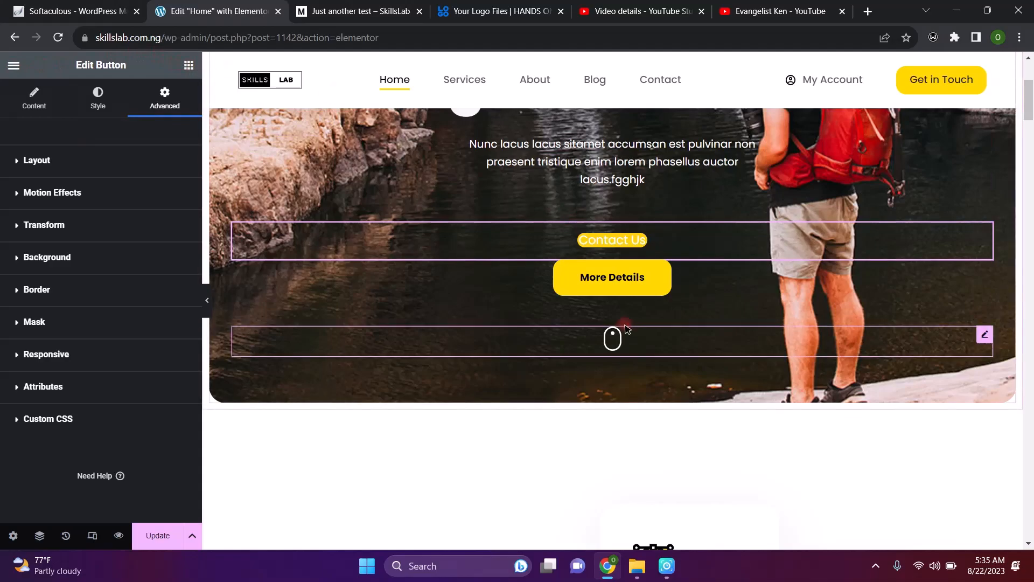
pyautogui.scroll(-5, 624, 326)
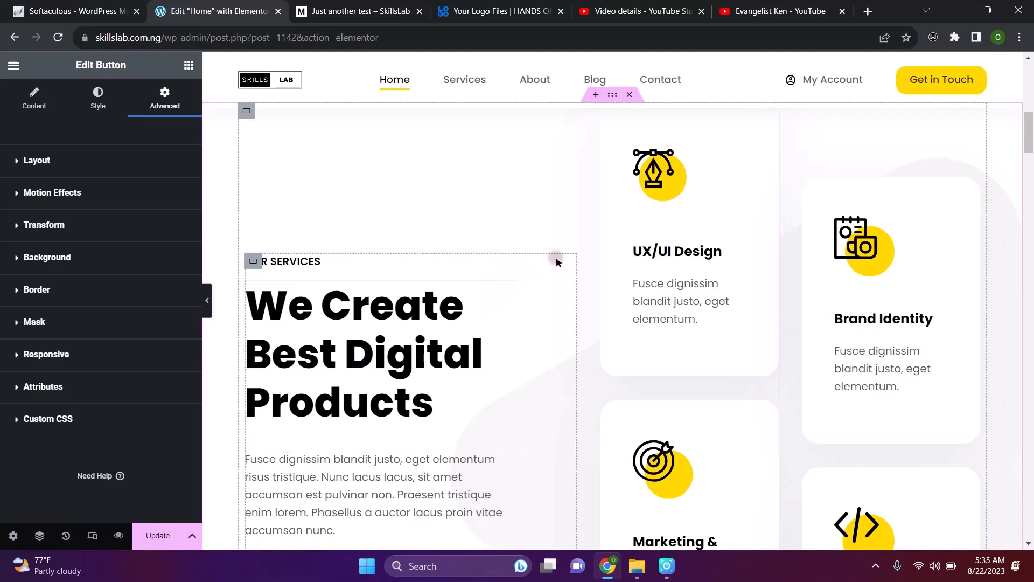
# Open the UX/UI Design icon box's Title setting, then return to the Elements widget grid
pyautogui.click(771, 119)
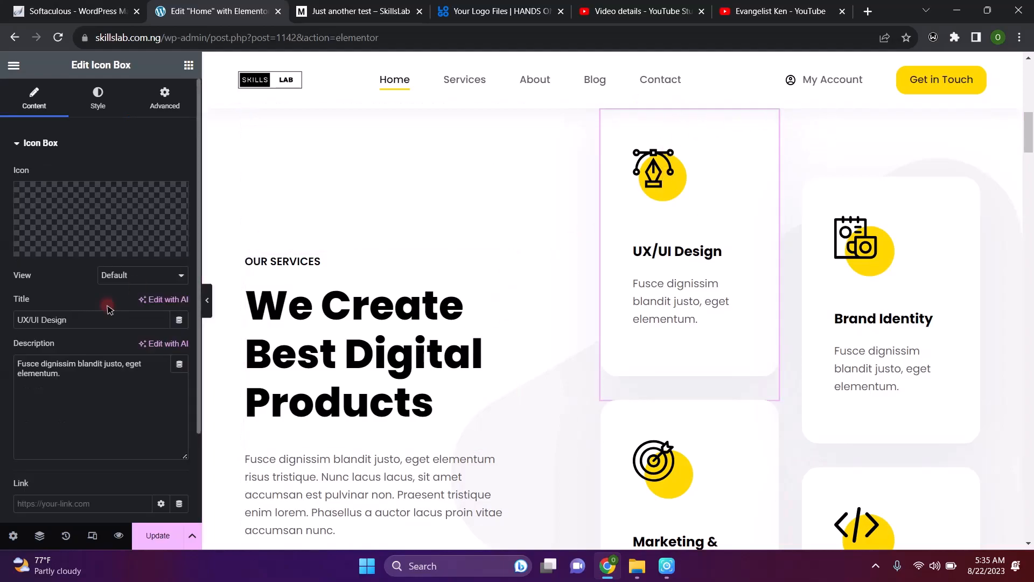
pyautogui.moveTo(81, 234)
pyautogui.click(86, 321)
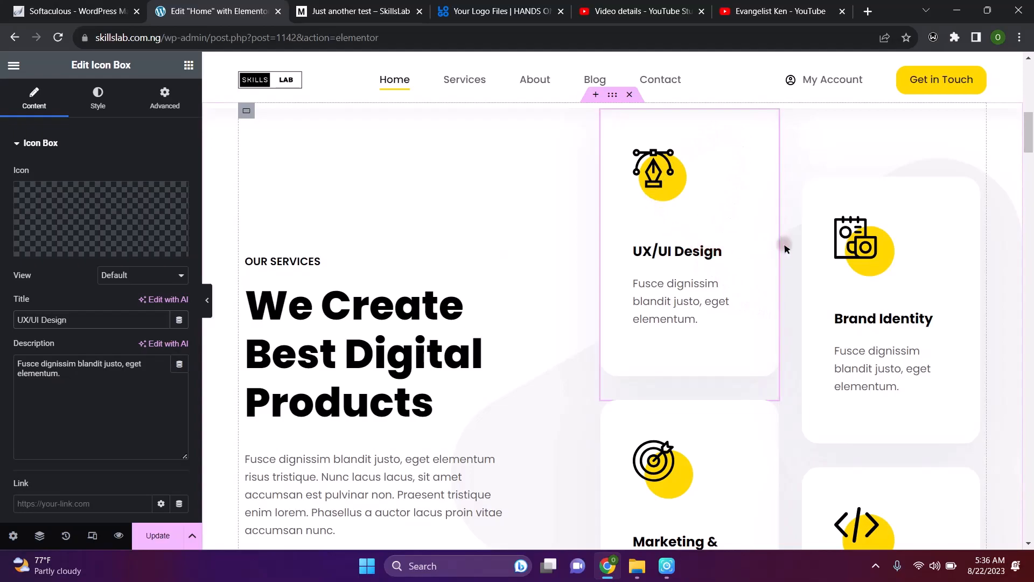
pyautogui.scroll(-10, 774, 362)
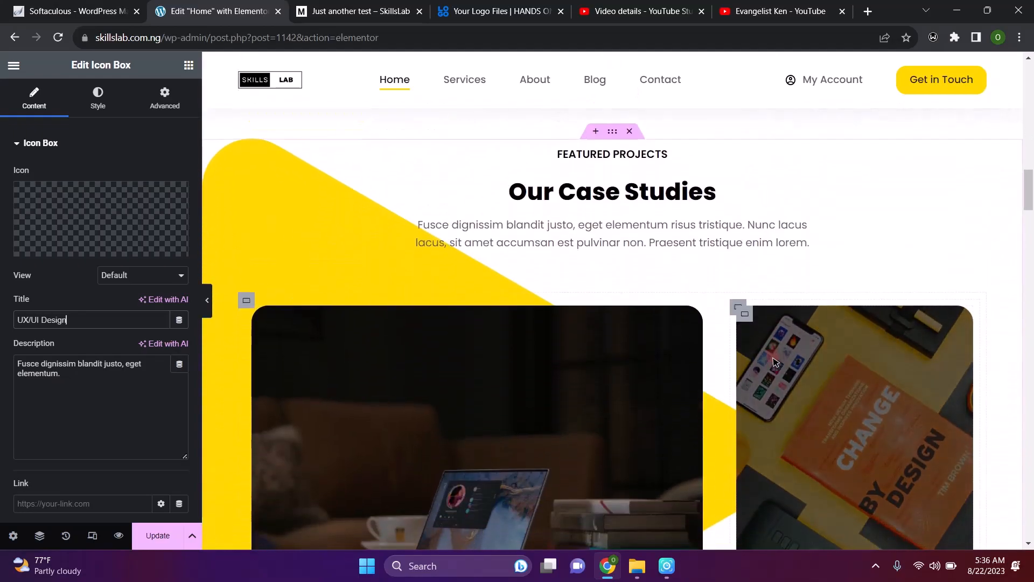
pyautogui.click(191, 64)
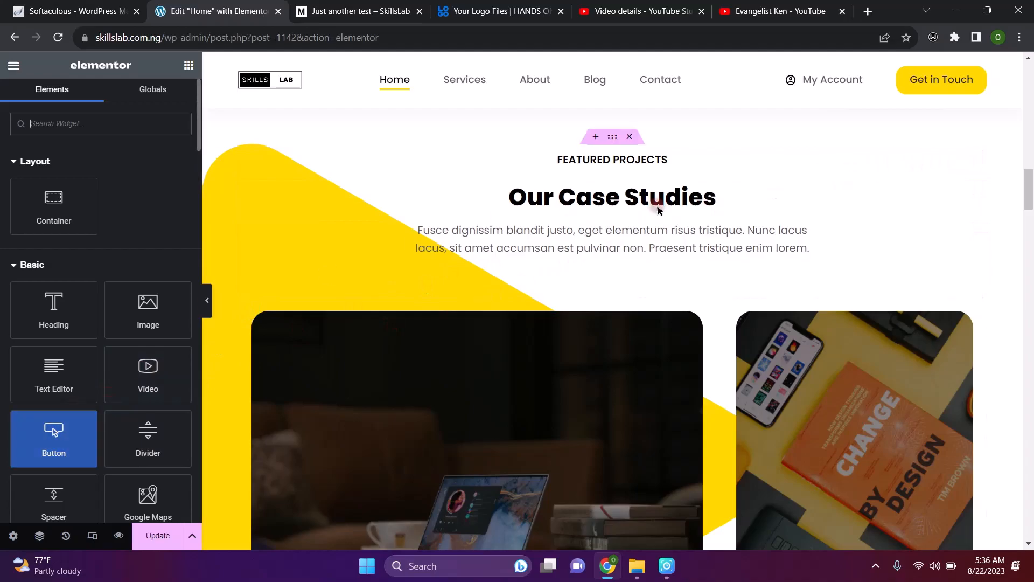
# Save the Home page changes with Update
pyautogui.scroll(-10, 658, 207)
pyautogui.scroll(-15, 658, 210)
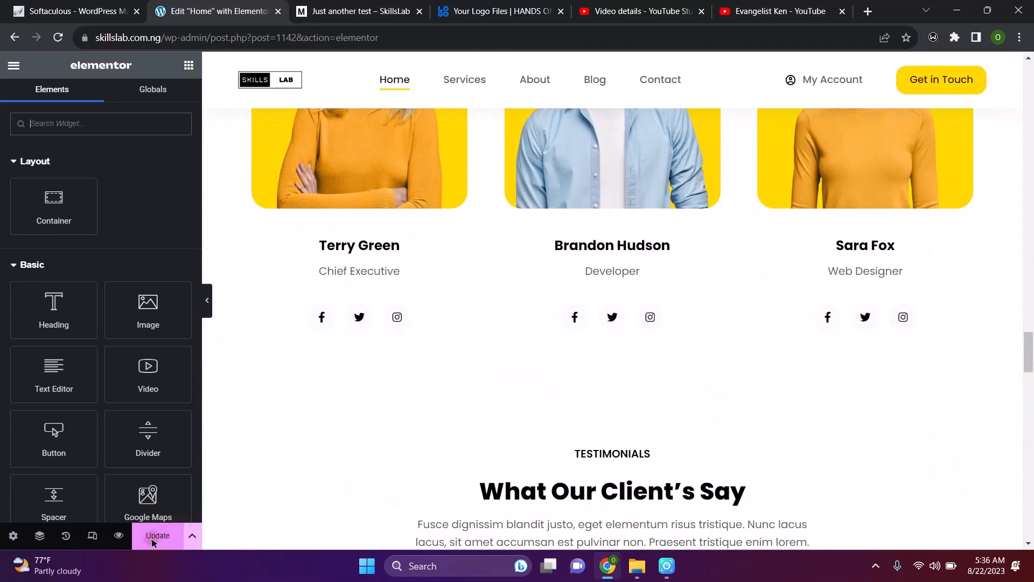
pyautogui.click(154, 538)
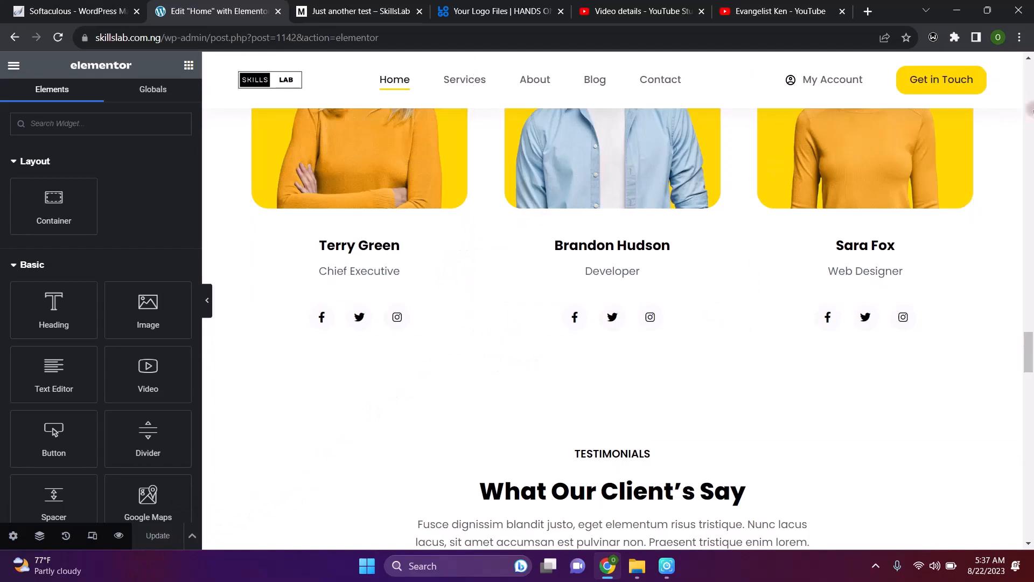
# Return to the top of the Elementor panel and open the editor's main menu
pyautogui.click(1030, 85)
pyautogui.click(1031, 86)
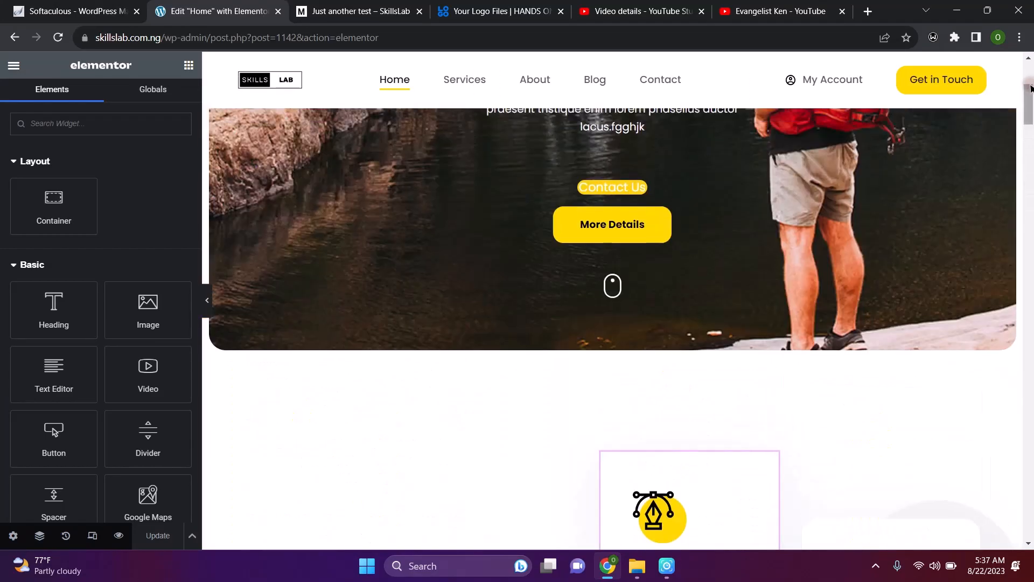
pyautogui.click(1029, 77)
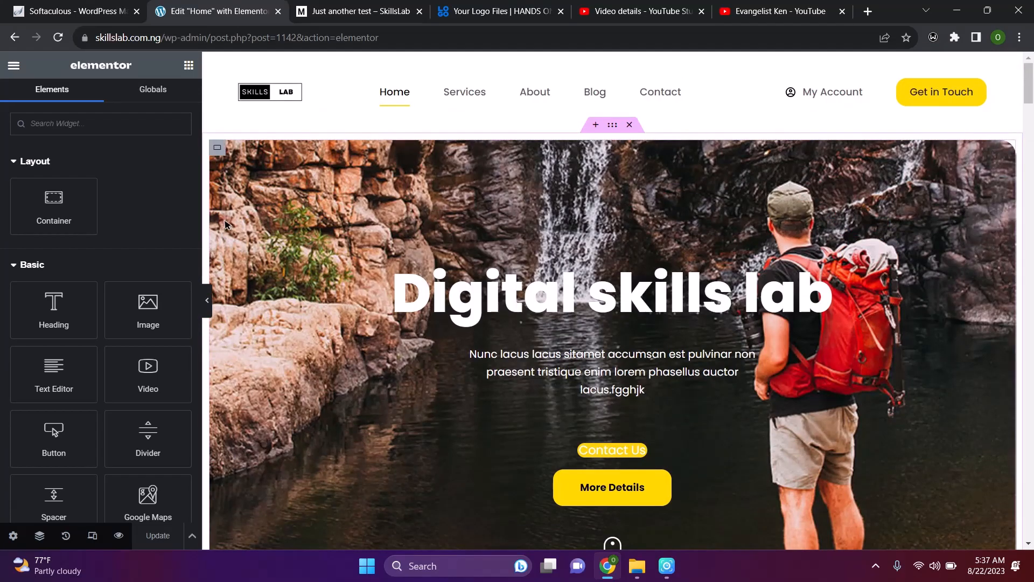
pyautogui.scroll(-2, 152, 280)
pyautogui.scroll(-4, 151, 309)
pyautogui.scroll(6, 145, 396)
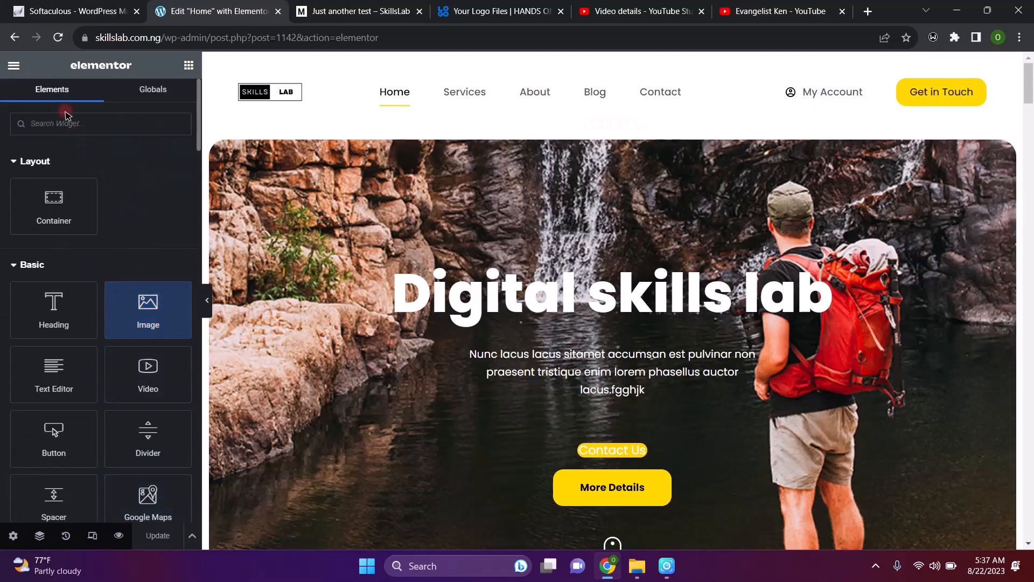
pyautogui.click(13, 63)
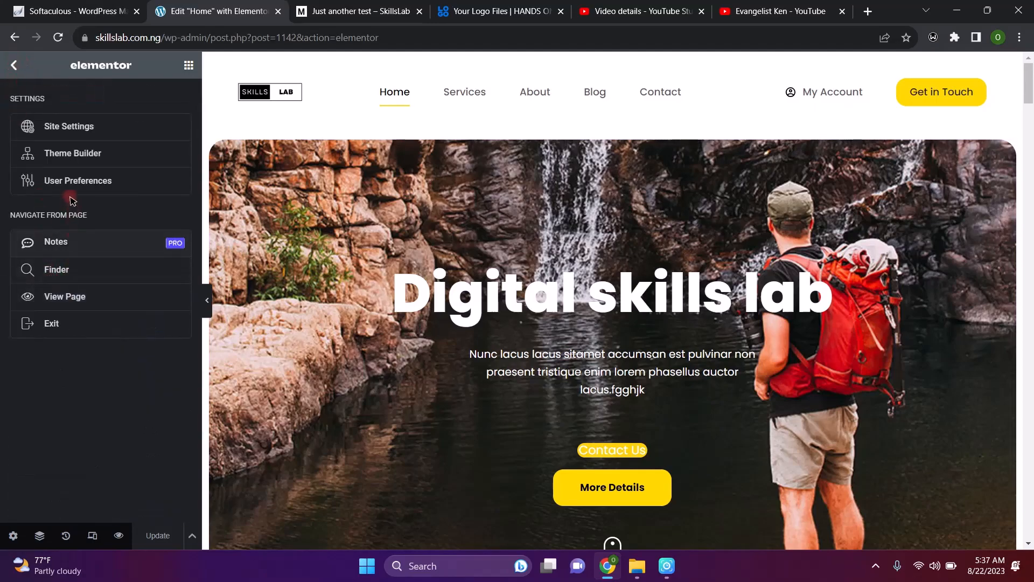
# Exit Elementor and go to the WordPress Pages list with all six site pages
pyautogui.click(56, 327)
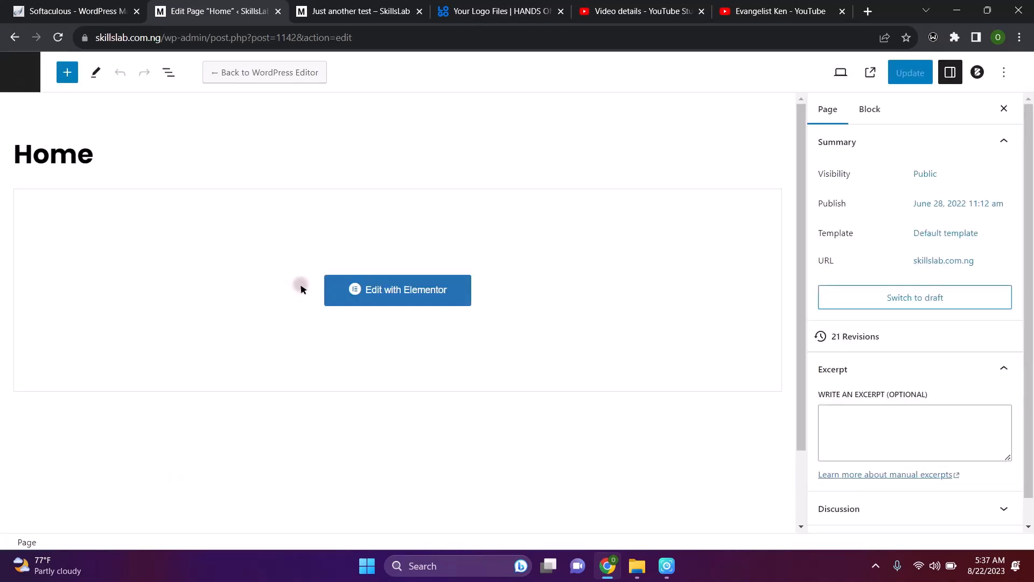
pyautogui.click(20, 72)
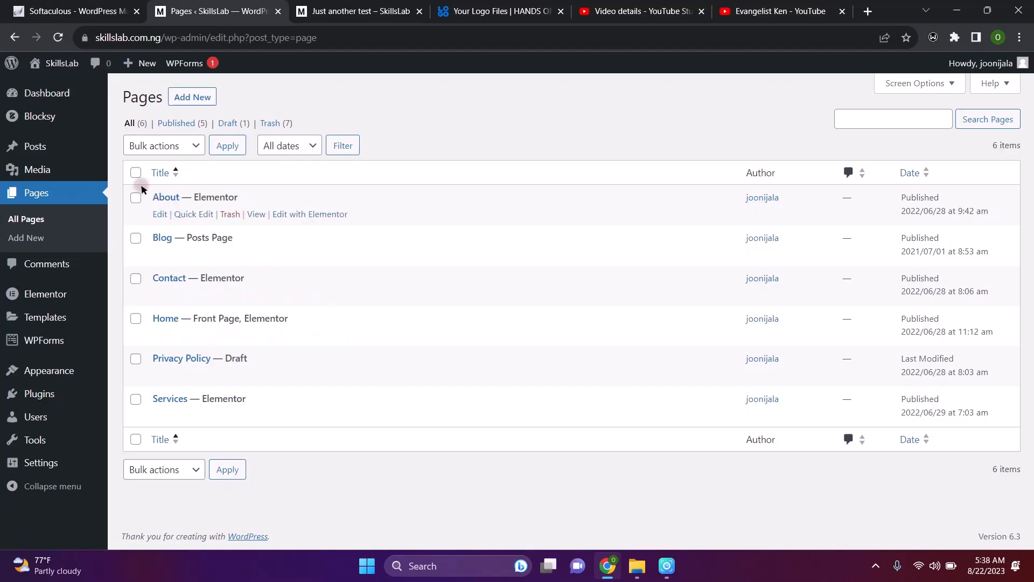
# Open the Comments screen, which lists no comments yet
pyautogui.click(42, 267)
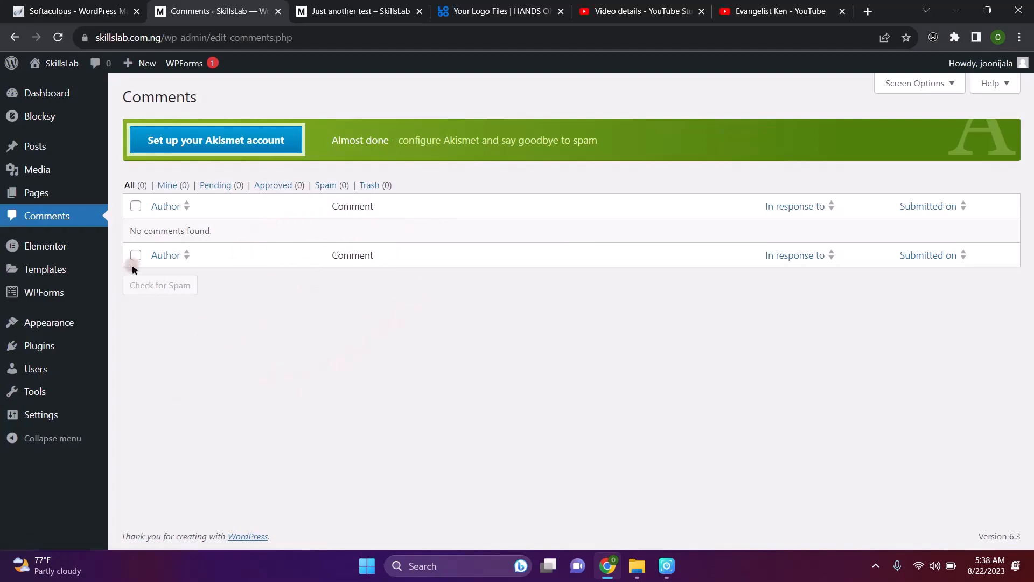
pyautogui.moveTo(37, 247)
pyautogui.moveTo(100, 272)
pyautogui.moveTo(41, 248)
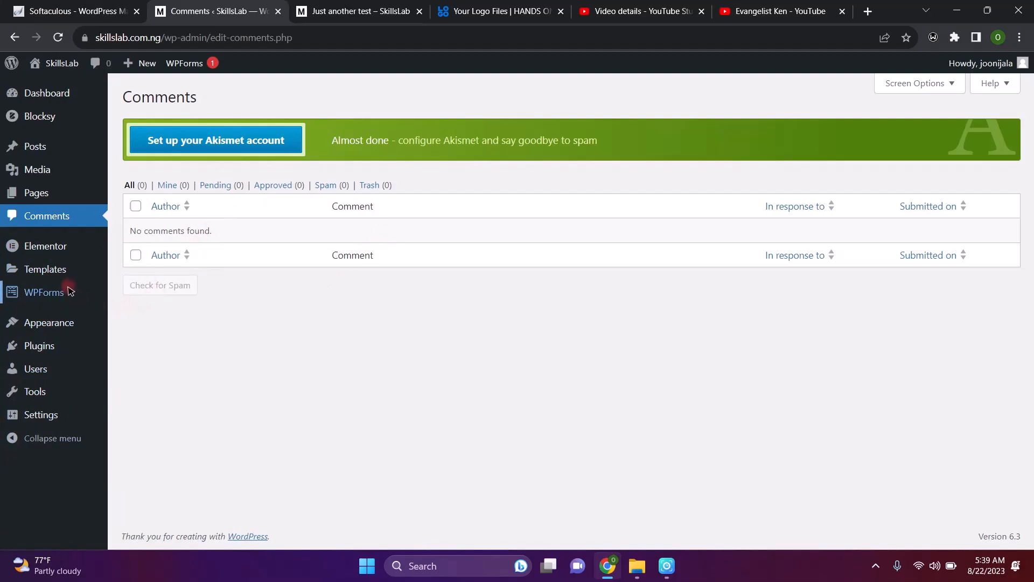
pyautogui.moveTo(69, 291)
pyautogui.moveTo(43, 271)
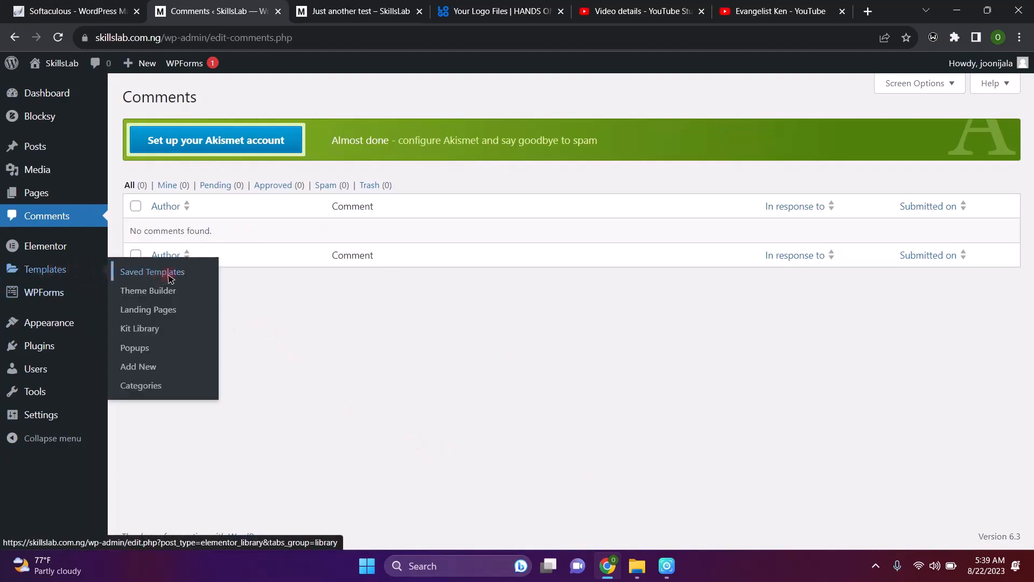
# Open Elementor's Saved Templates and view the empty Page and Section tabs
pyautogui.click(154, 273)
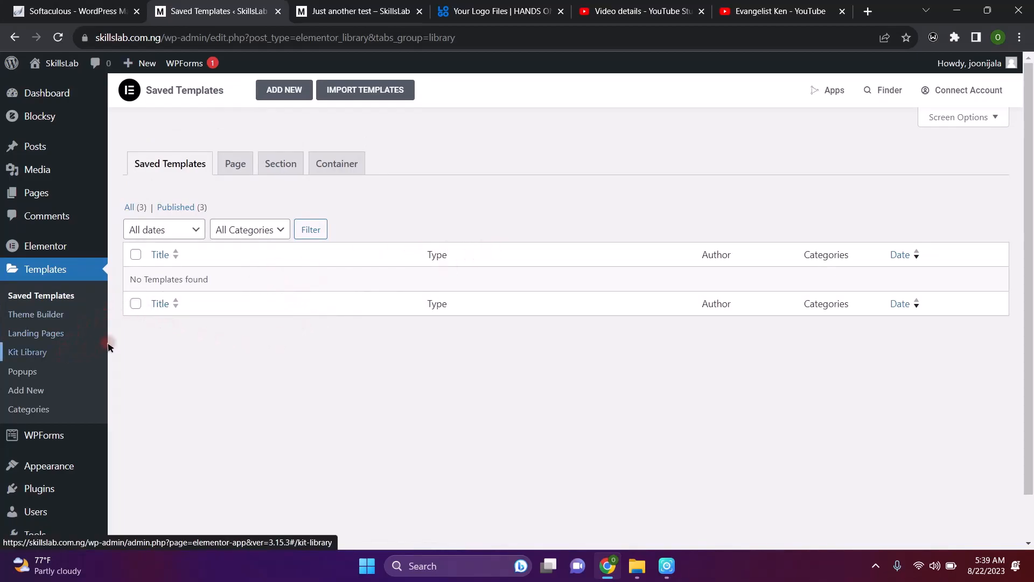
pyautogui.click(242, 164)
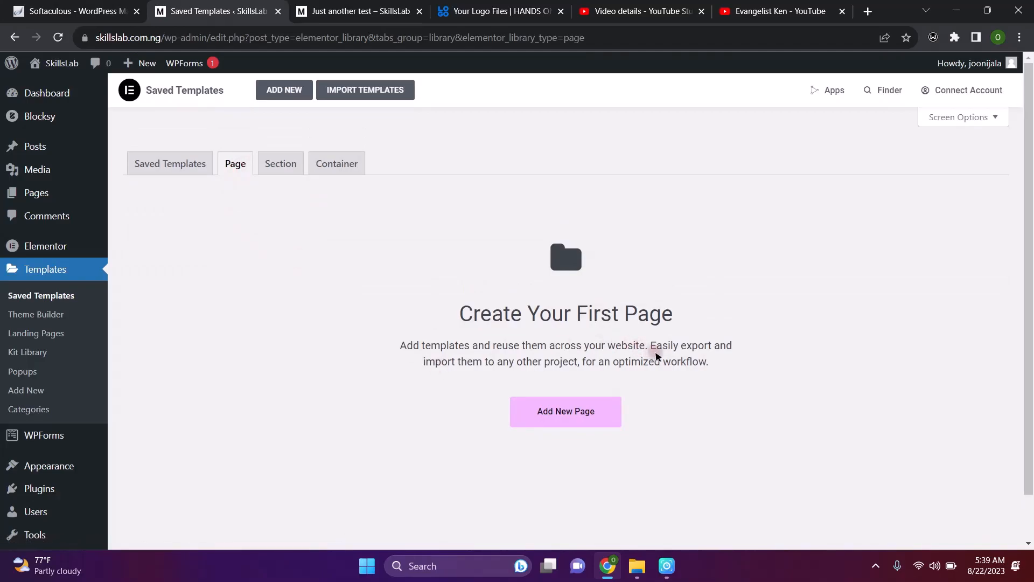
pyautogui.click(274, 163)
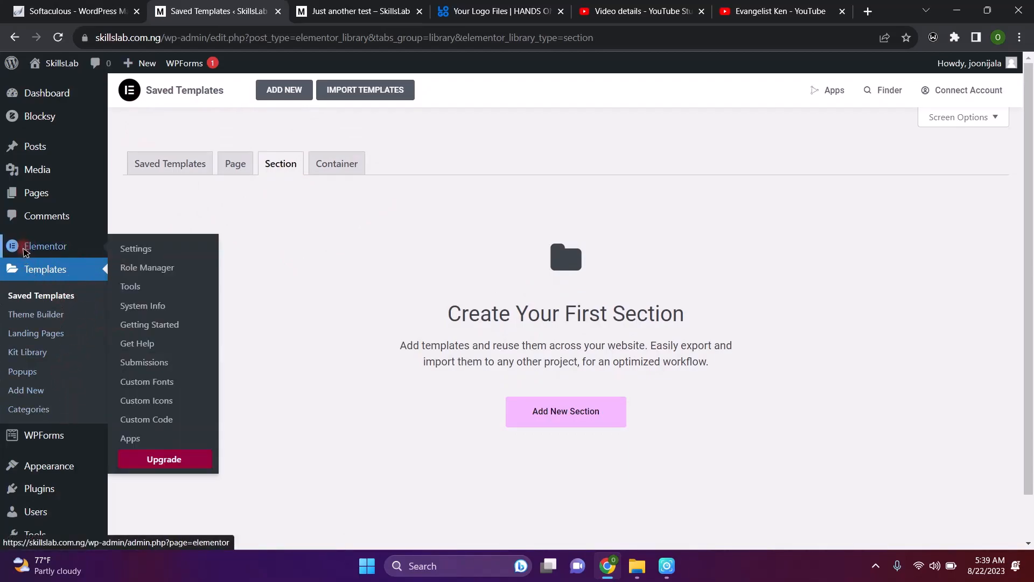
pyautogui.moveTo(39, 447)
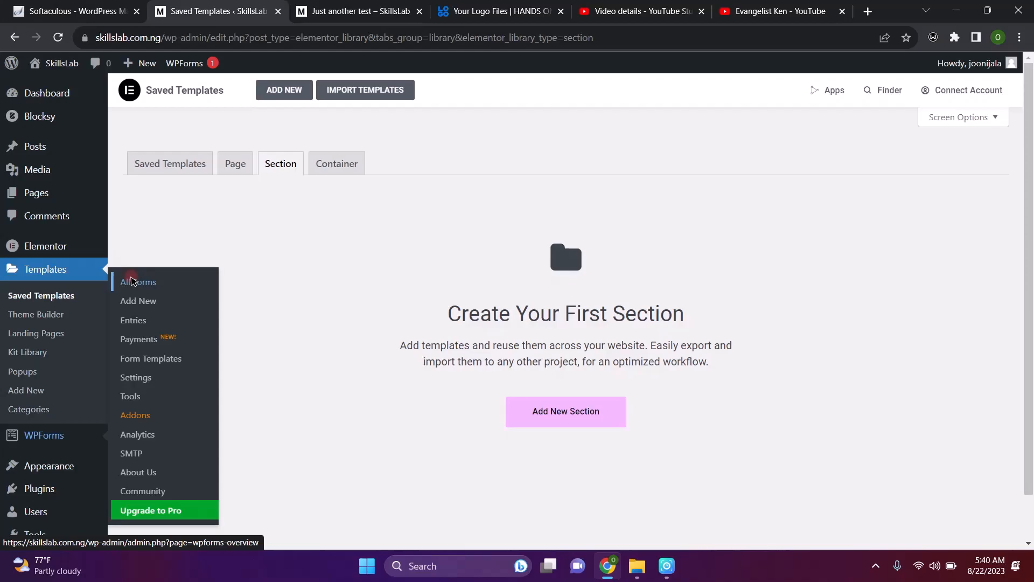
# Open WPForms All Forms and dismiss the 'Entries are not stored in WPForms Lite' notice
pyautogui.click(150, 283)
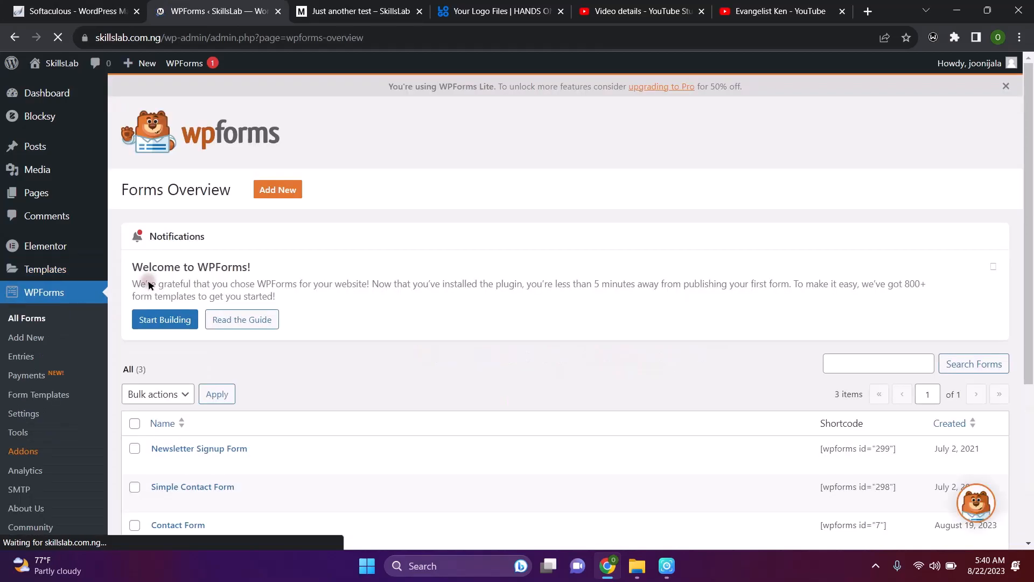
pyautogui.scroll(-4, 397, 285)
pyautogui.scroll(4, 398, 293)
pyautogui.scroll(-3, 397, 293)
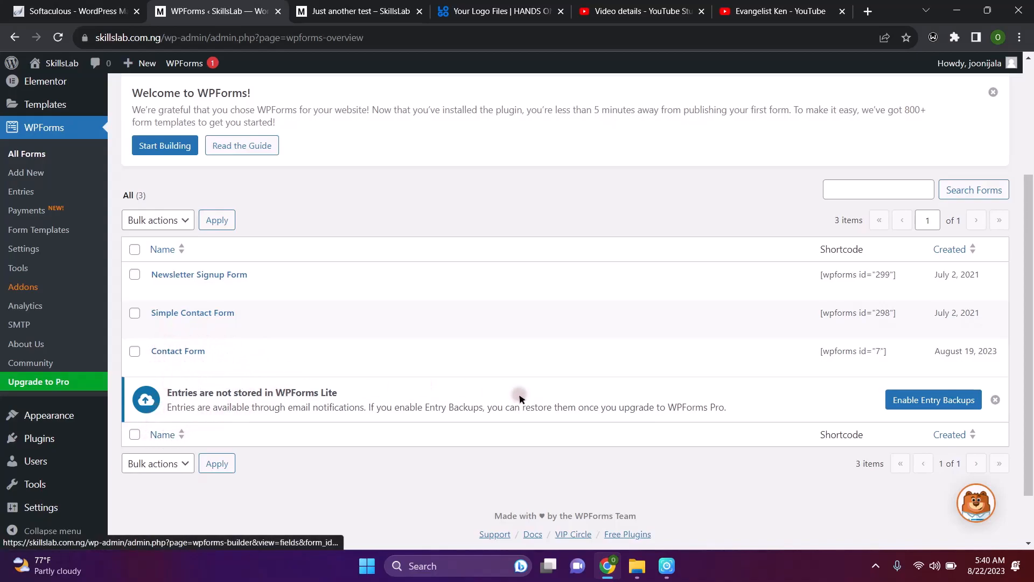
pyautogui.click(996, 399)
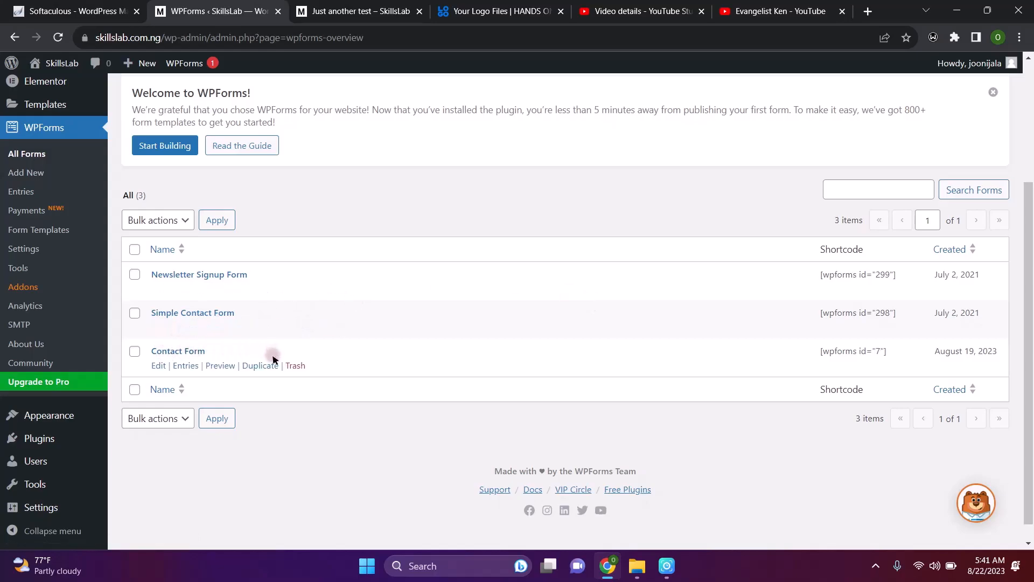
pyautogui.click(220, 367)
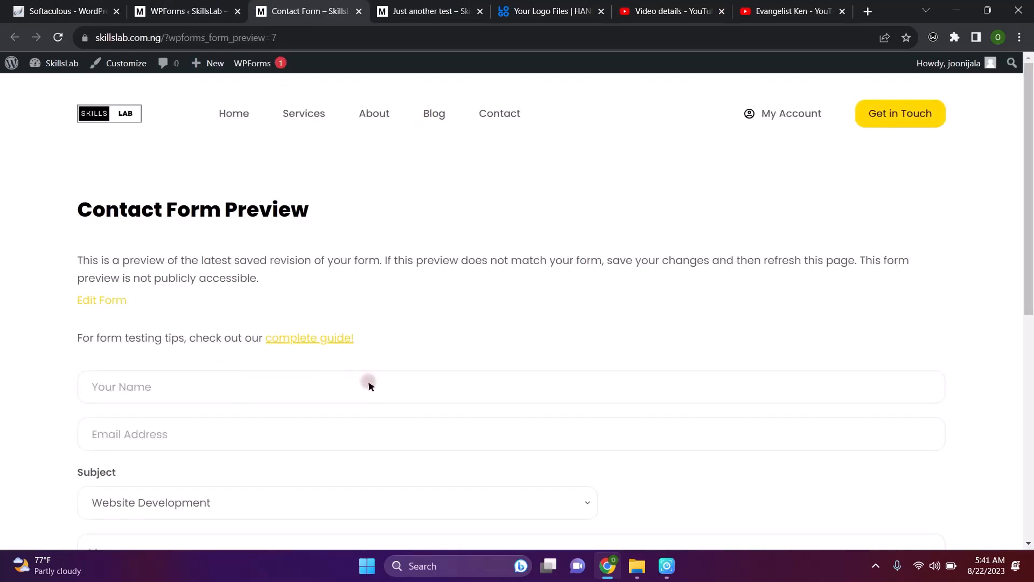
pyautogui.scroll(-4, 369, 386)
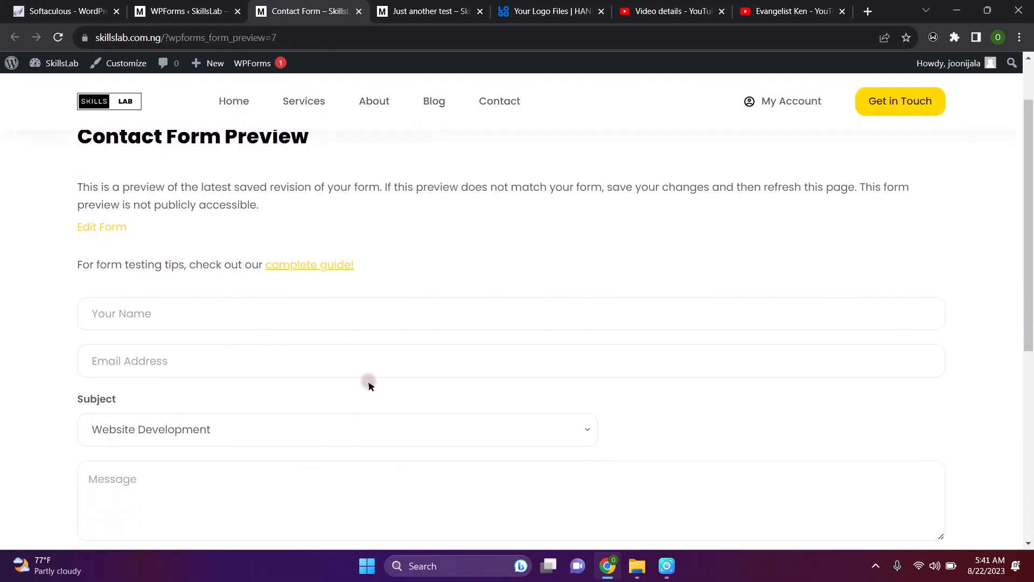
pyautogui.scroll(-1, 369, 386)
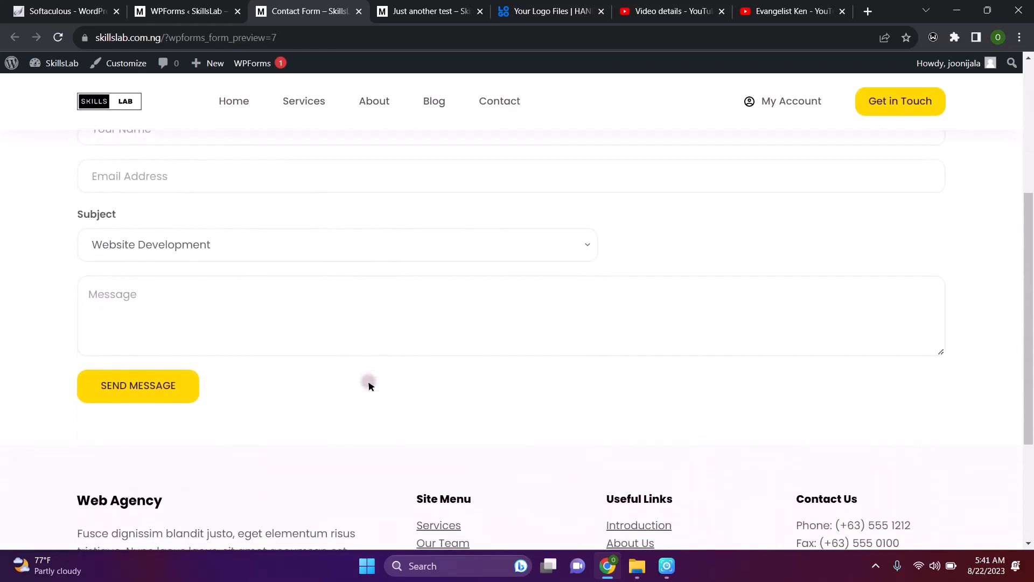
pyautogui.scroll(5, 452, 261)
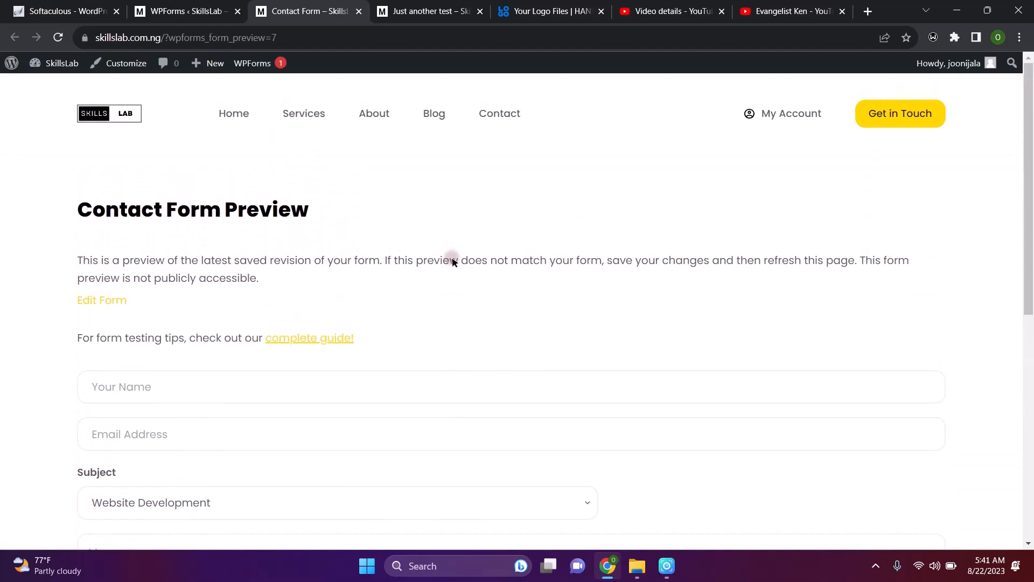
pyautogui.click(159, 381)
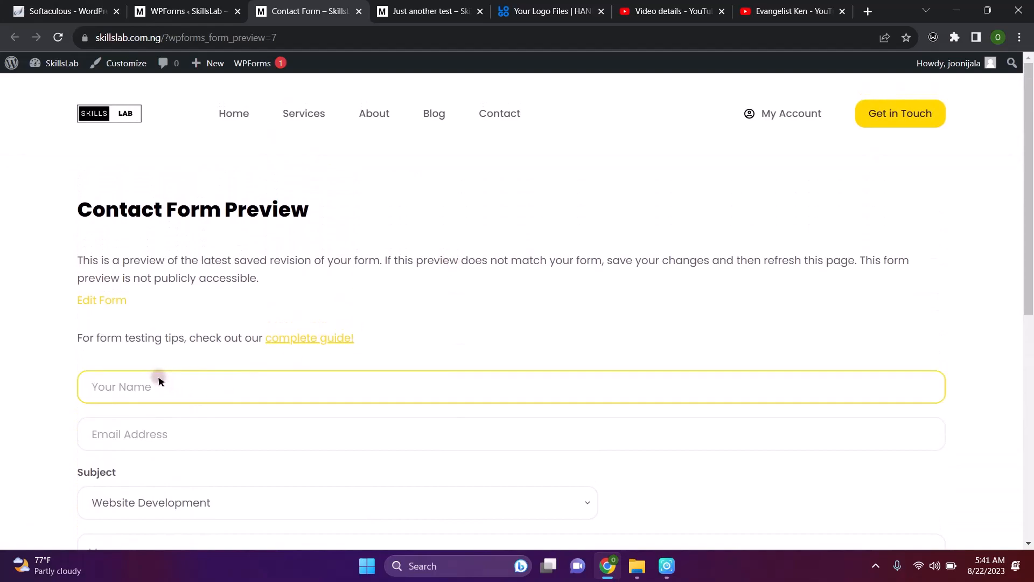
pyautogui.click(203, 429)
pyautogui.scroll(-1, 299, 493)
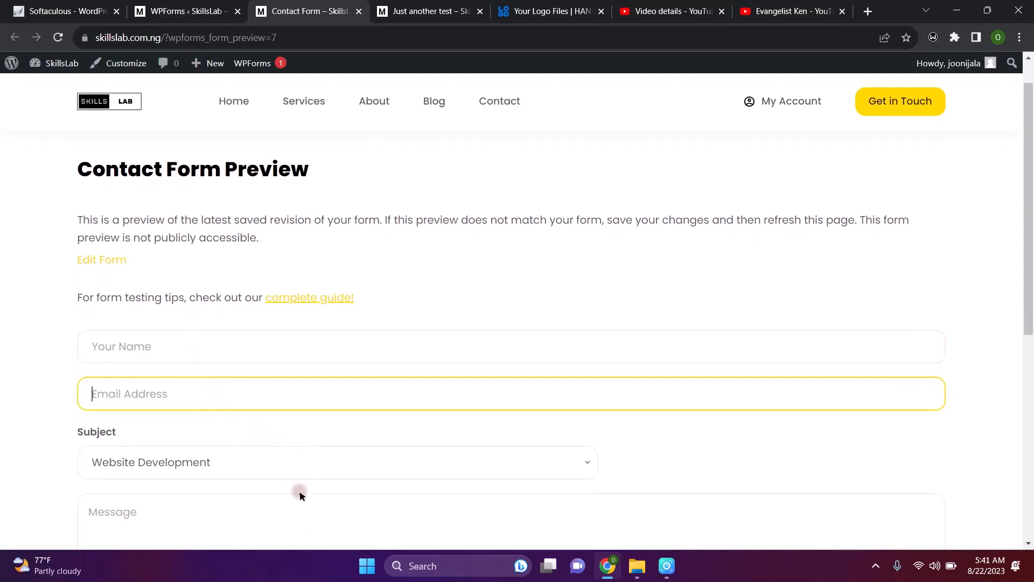
pyautogui.click(386, 464)
pyautogui.click(386, 464)
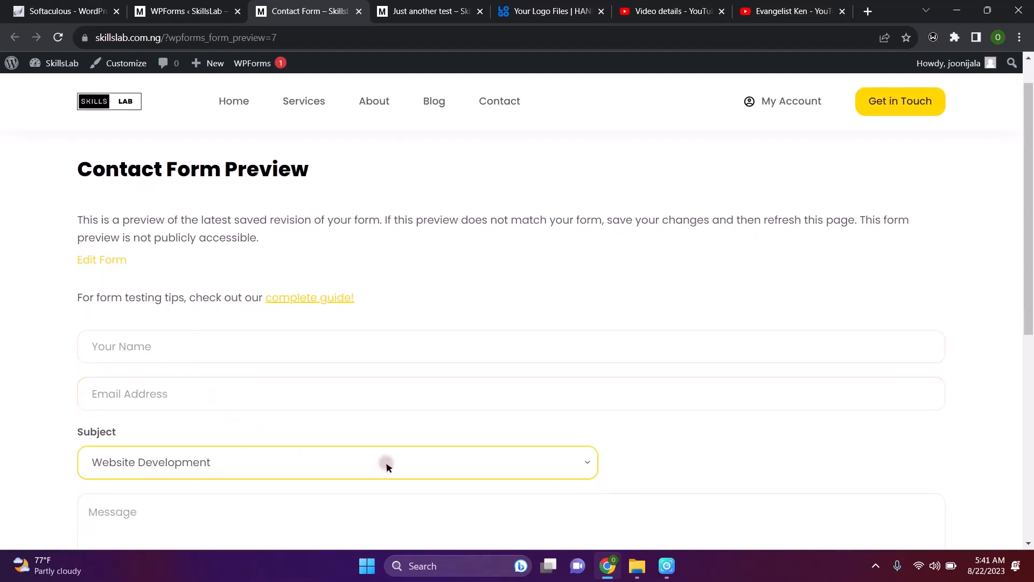
pyautogui.scroll(-7, 387, 464)
pyautogui.scroll(3, 386, 464)
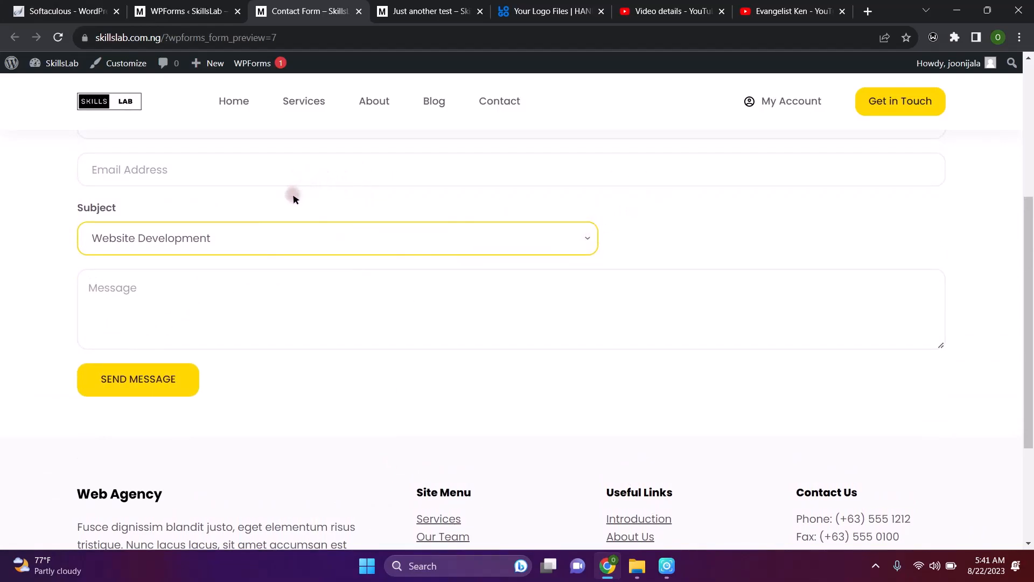
pyautogui.scroll(1, 361, 315)
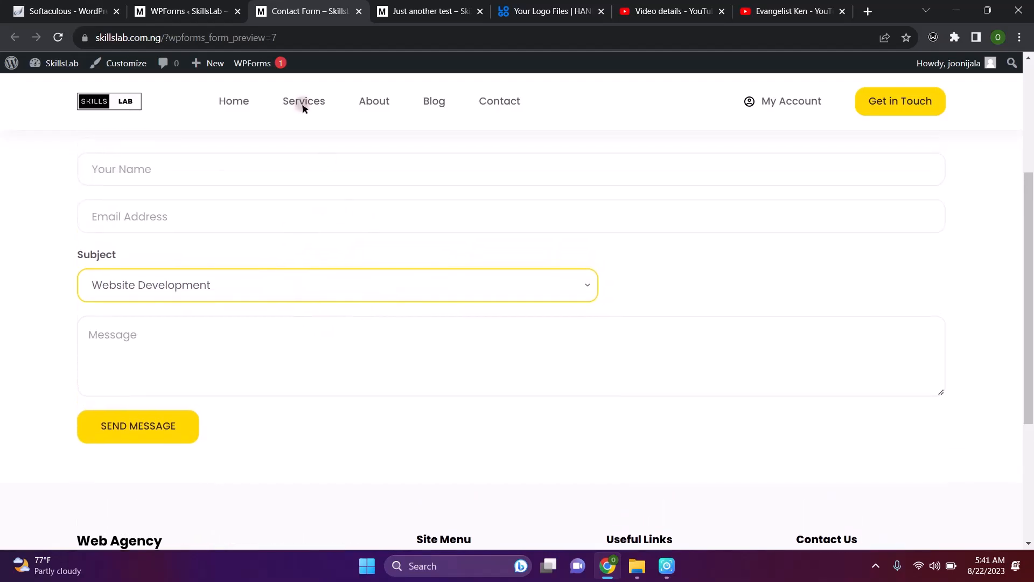
# Return to the WPForms list and open Contact Form in the form builder
pyautogui.click(205, 3)
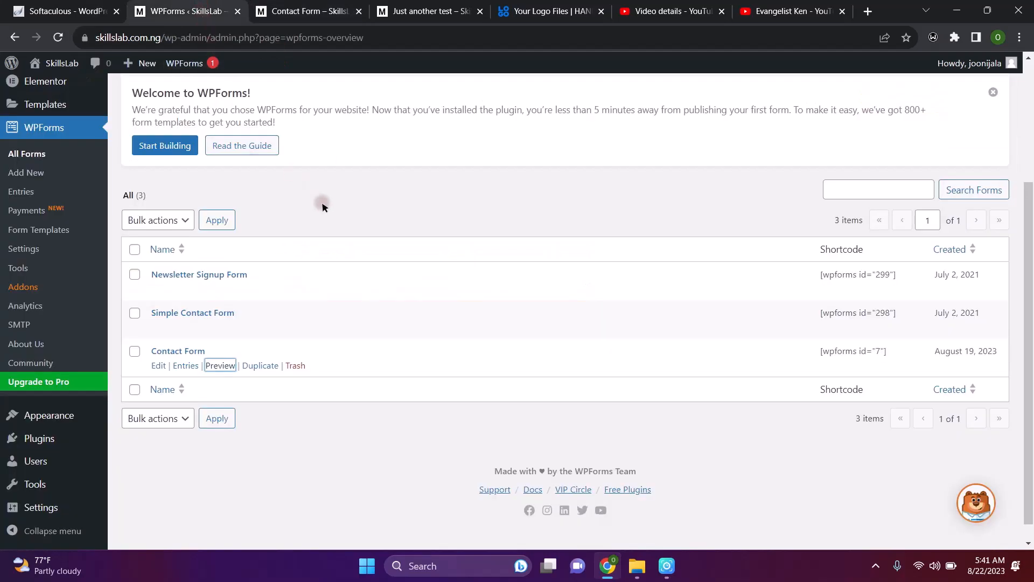
pyautogui.click(160, 367)
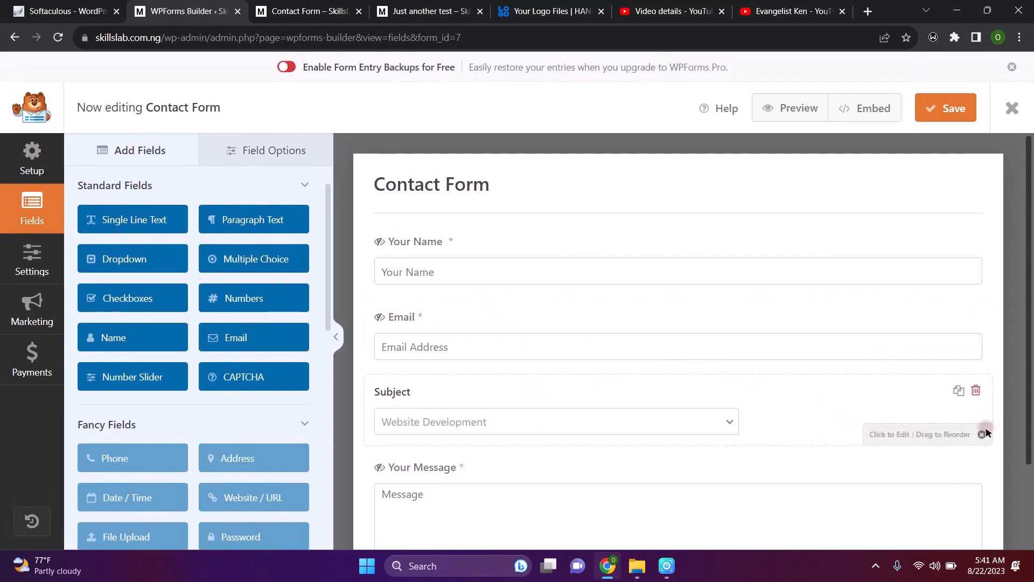
# Delete the Subject dropdown from the Contact Form, confirming the removal with OK
pyautogui.click(975, 391)
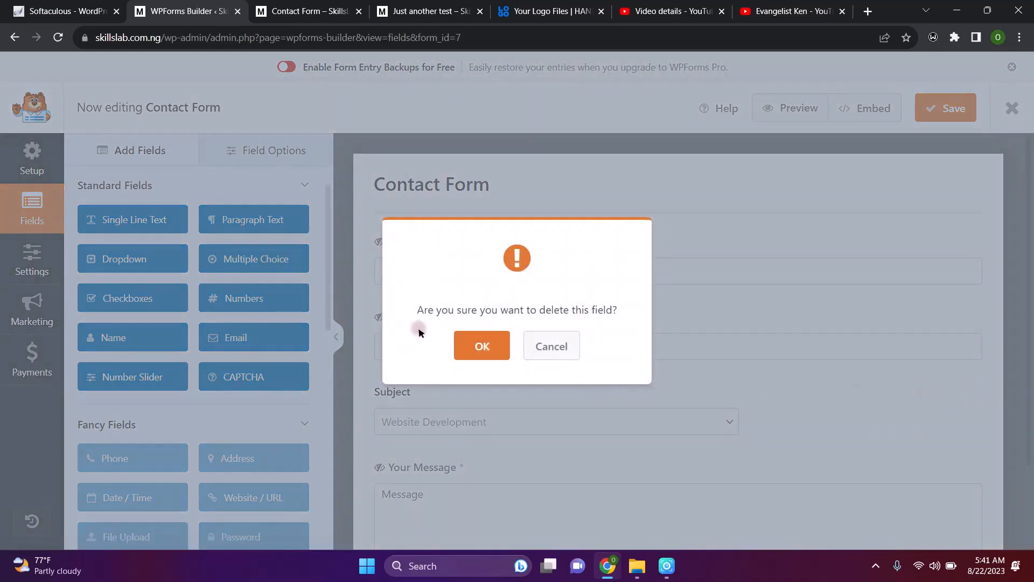
pyautogui.click(461, 347)
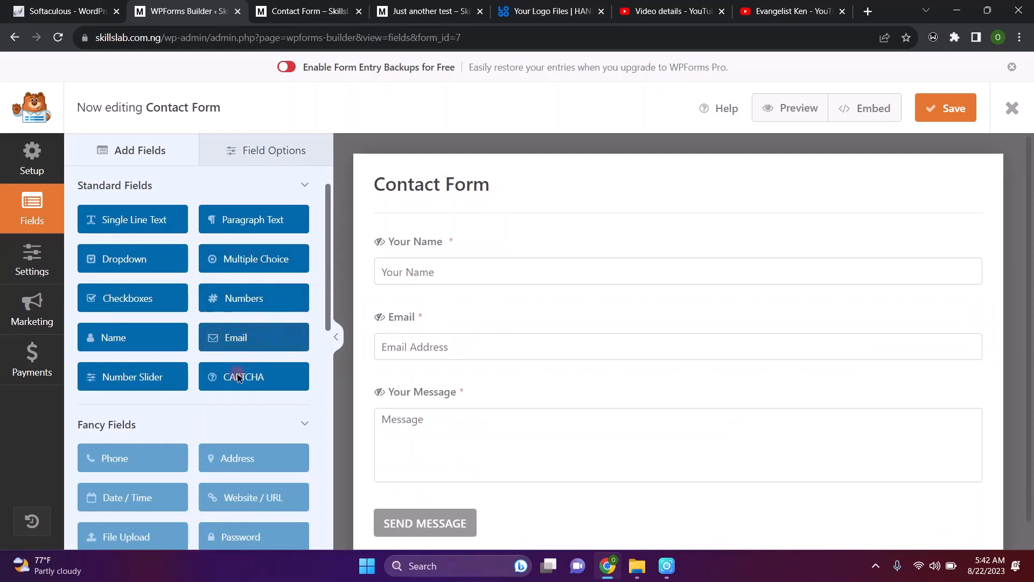
pyautogui.scroll(-1, 151, 334)
pyautogui.scroll(1, 152, 334)
pyautogui.scroll(-2, 152, 334)
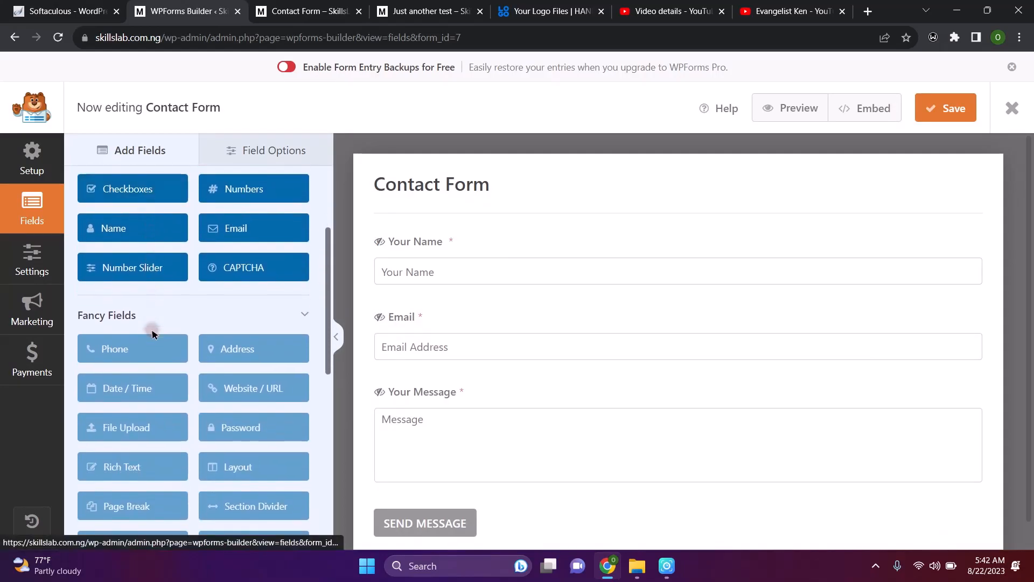
pyautogui.scroll(3, 152, 334)
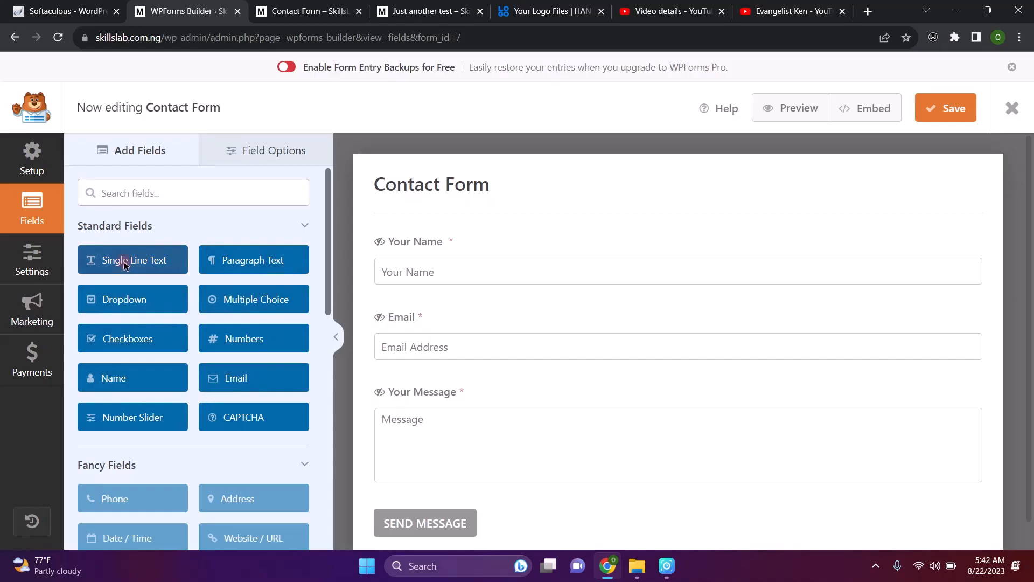
pyautogui.moveTo(123, 264); pyautogui.dragTo(423, 388)
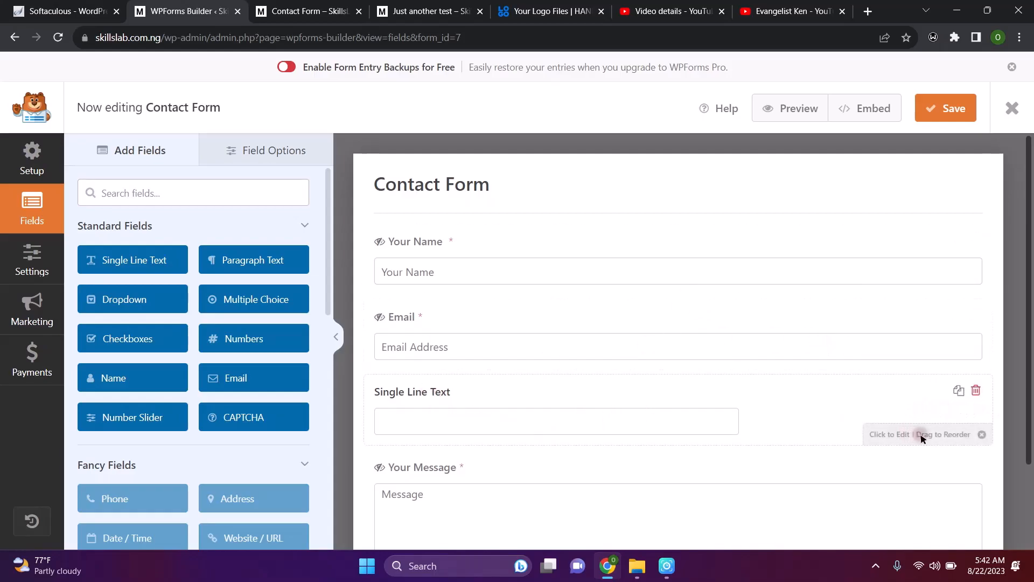
pyautogui.click(892, 434)
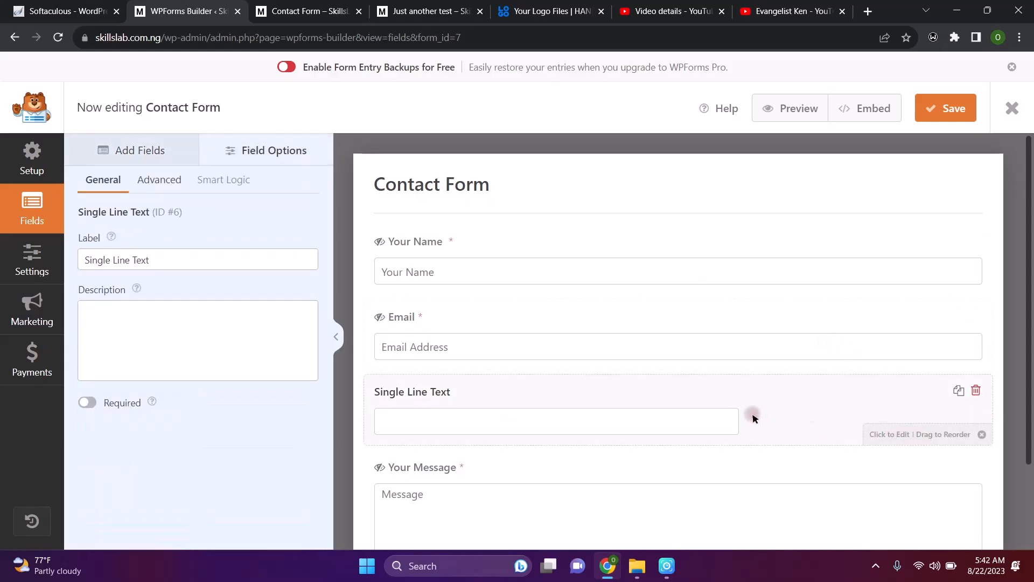
pyautogui.click(178, 260)
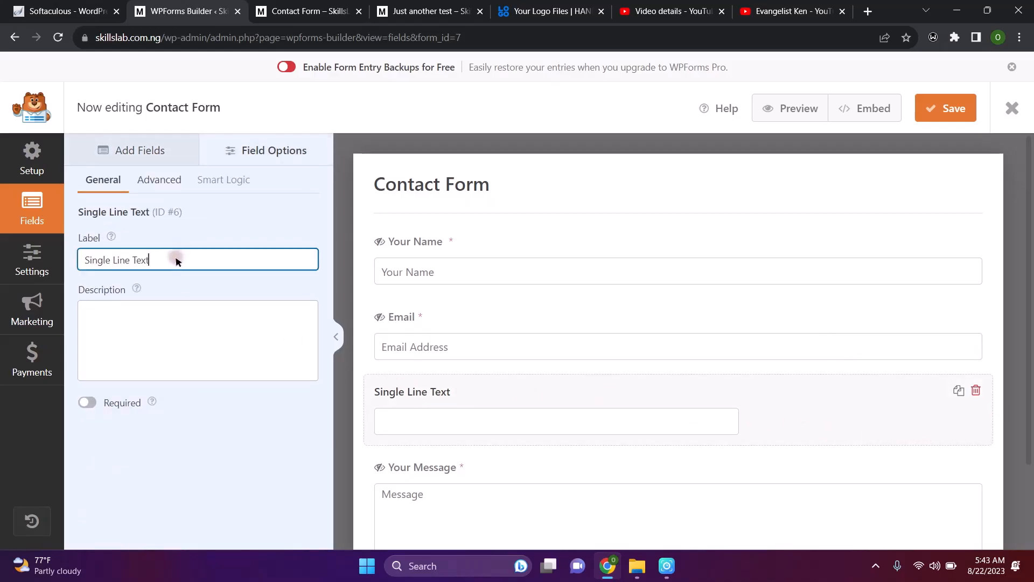
pyautogui.press('BackSpace')
pyautogui.press('BackSpace')
pyautogui.press('BackSpace')
pyautogui.press('BackSpace')
pyautogui.press('BackSpace')
pyautogui.press('BackSpace')
pyautogui.press('BackSpace')
pyautogui.press('BackSpace')
pyautogui.press('BackSpace')
pyautogui.press('BackSpace')
pyautogui.press('BackSpace')
pyautogui.press('BackSpace')
pyautogui.press('BackSpace')
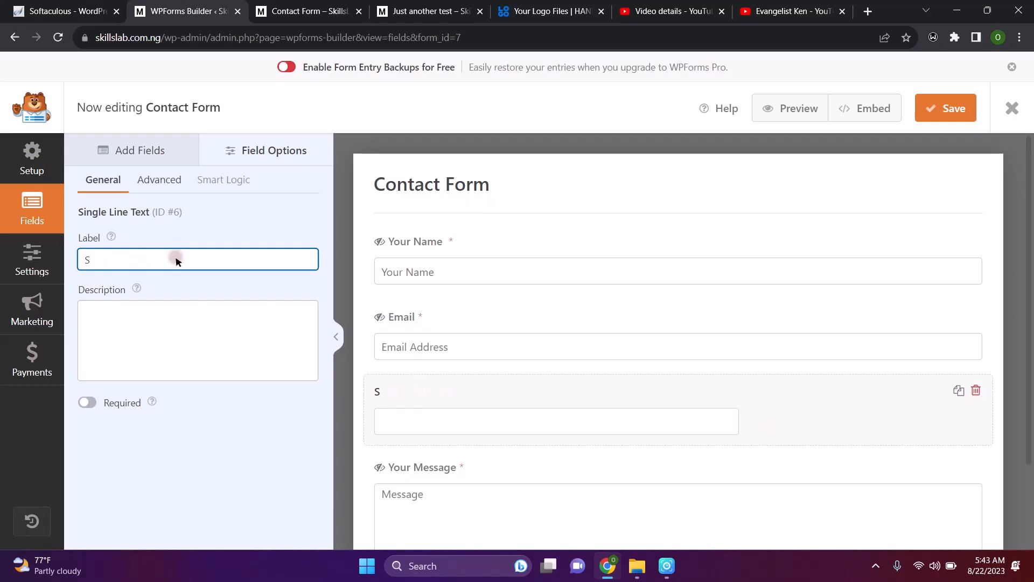
pyautogui.write('S')
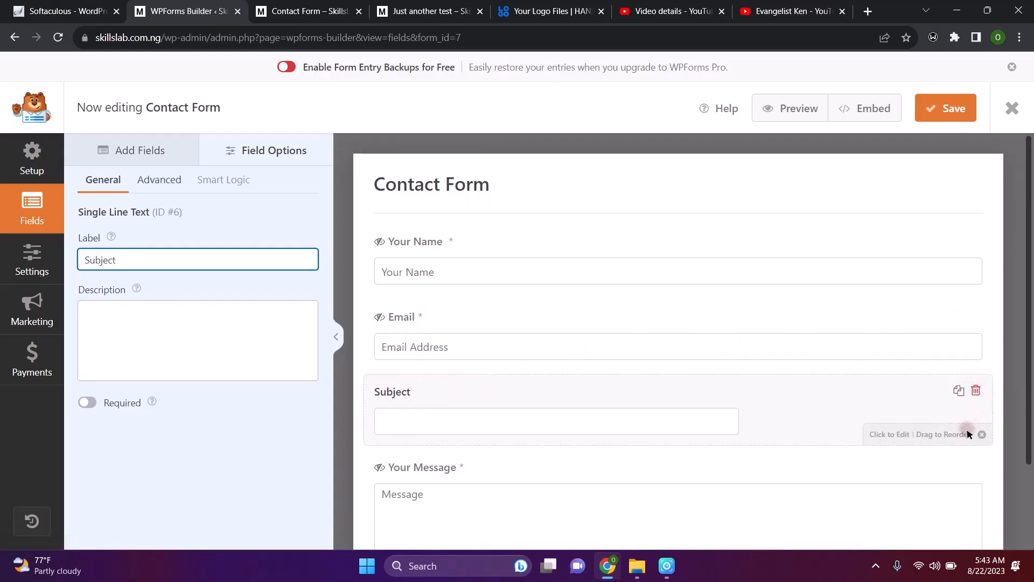
pyautogui.click(976, 391)
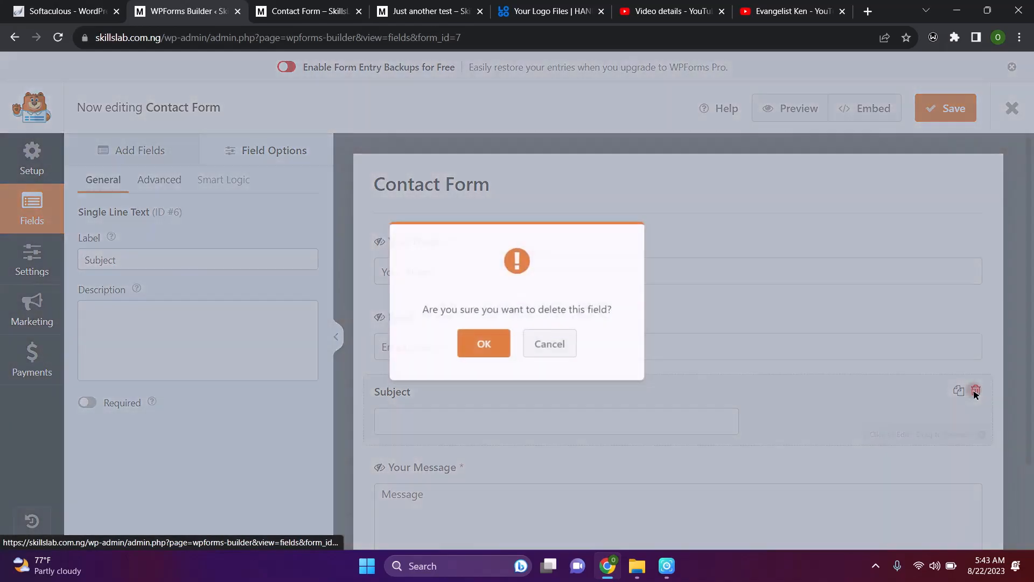
pyautogui.click(482, 346)
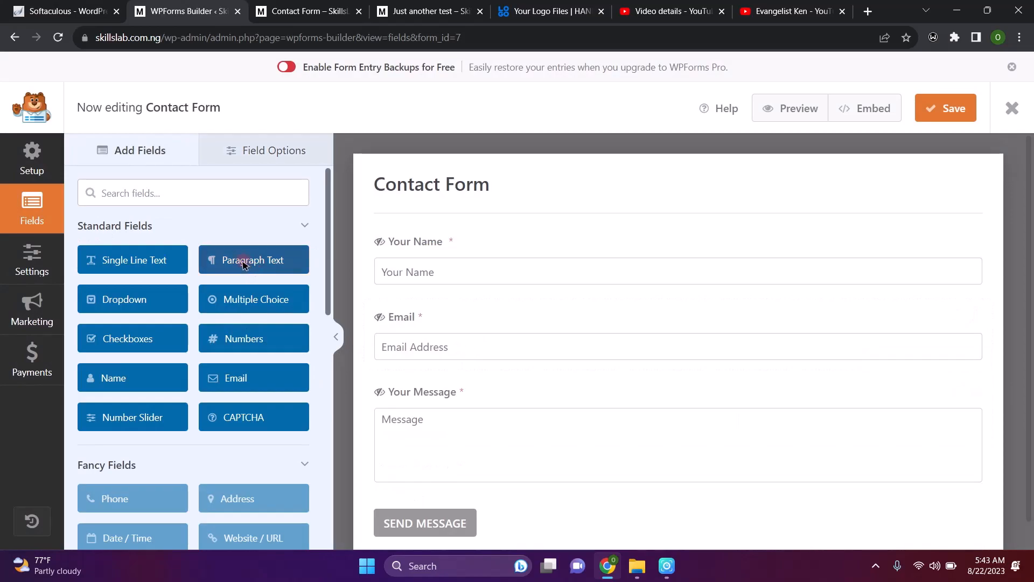
pyautogui.moveTo(243, 264); pyautogui.dragTo(411, 397)
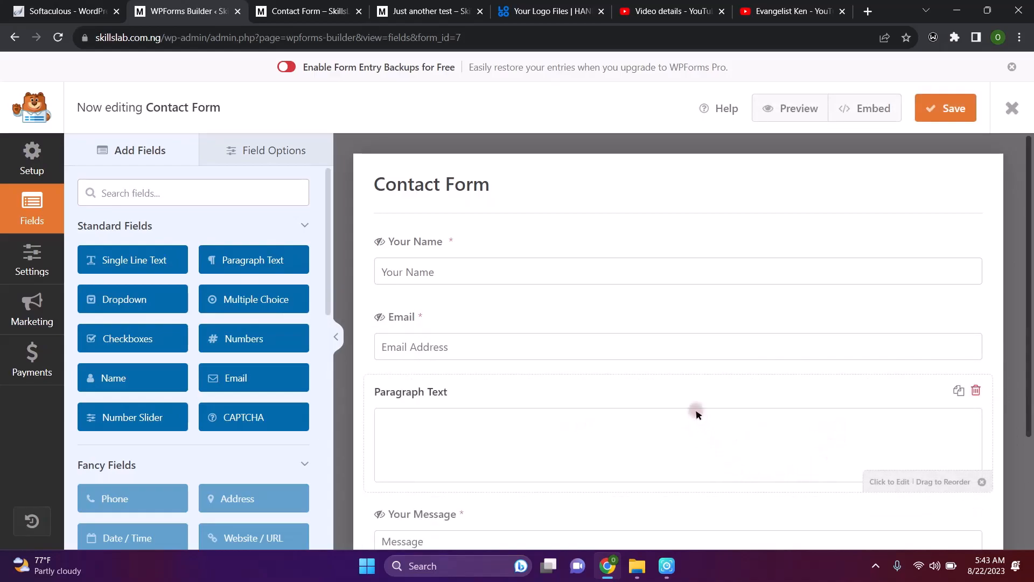
pyautogui.scroll(-2, 730, 462)
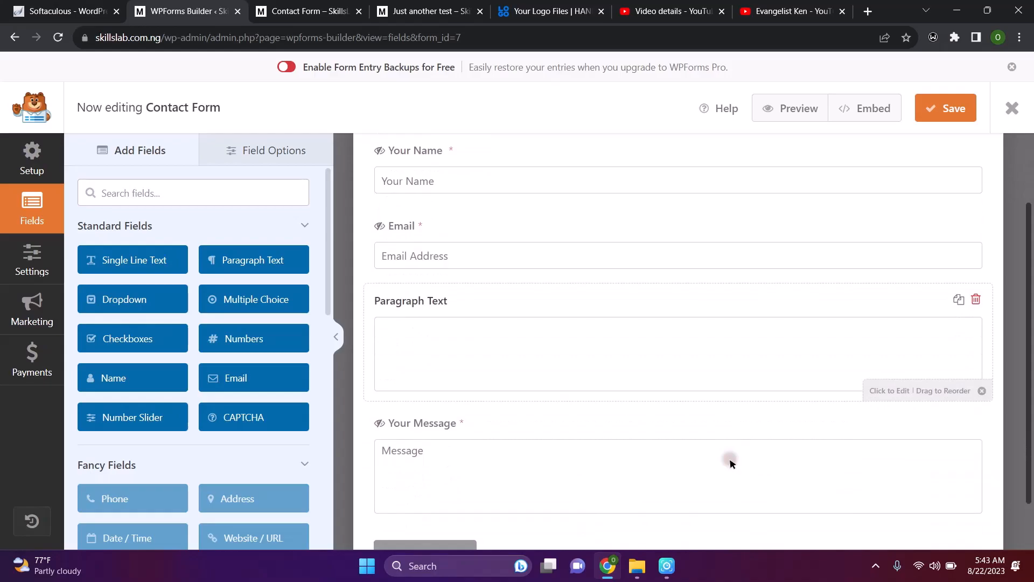
pyautogui.click(976, 299)
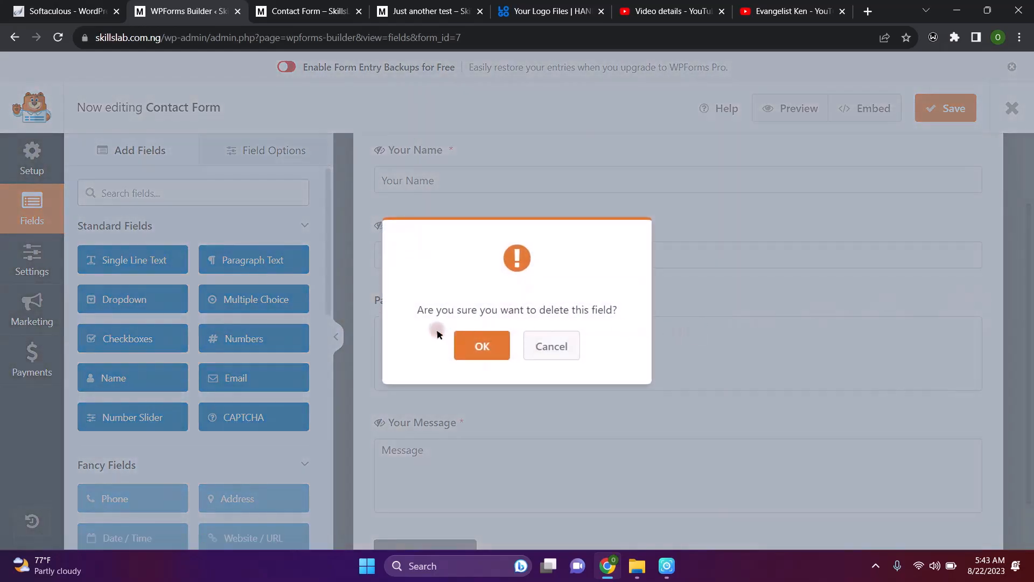
pyautogui.click(479, 350)
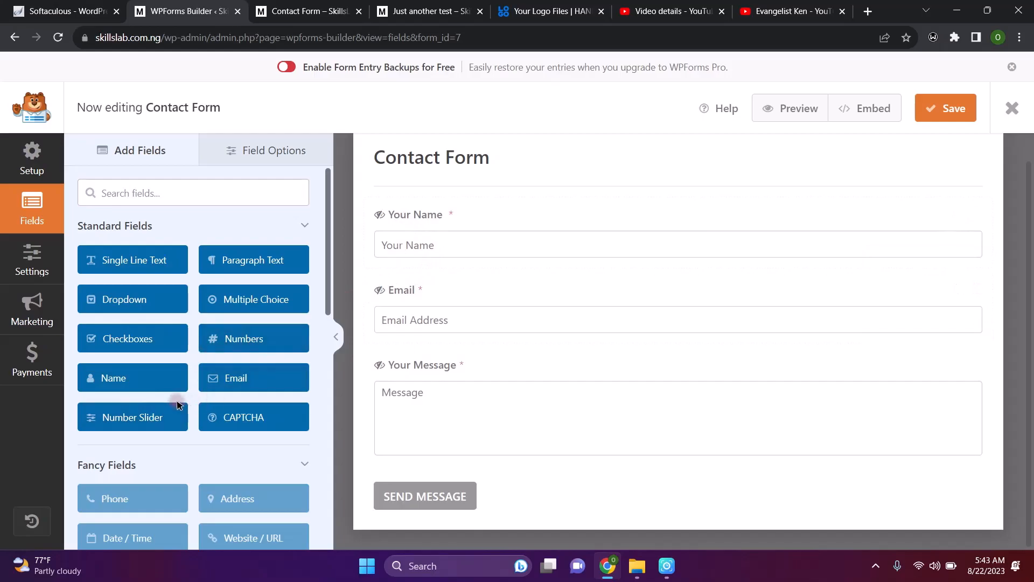
pyautogui.scroll(-3, 178, 403)
pyautogui.scroll(-1, 172, 399)
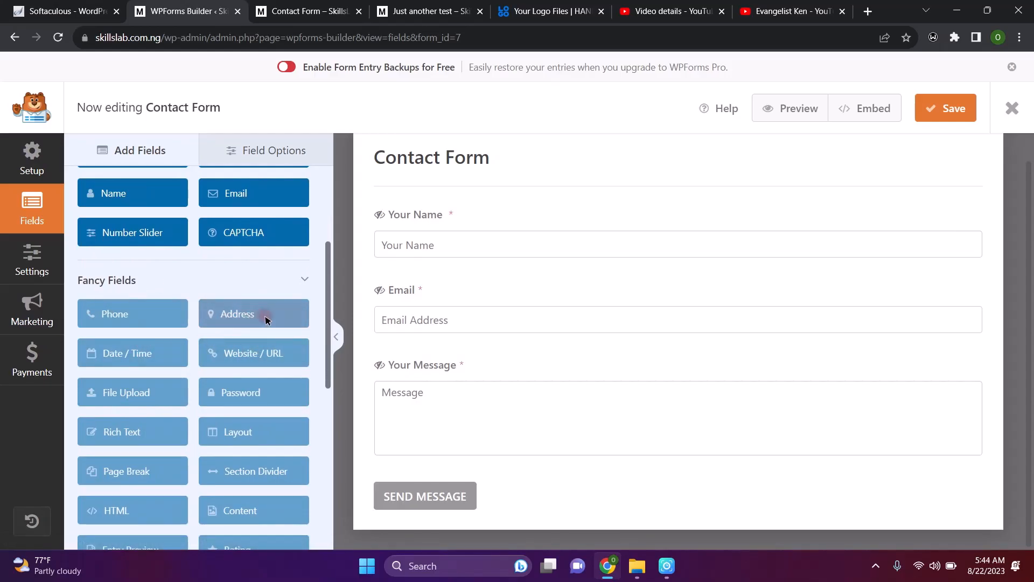
pyautogui.scroll(-3, 228, 401)
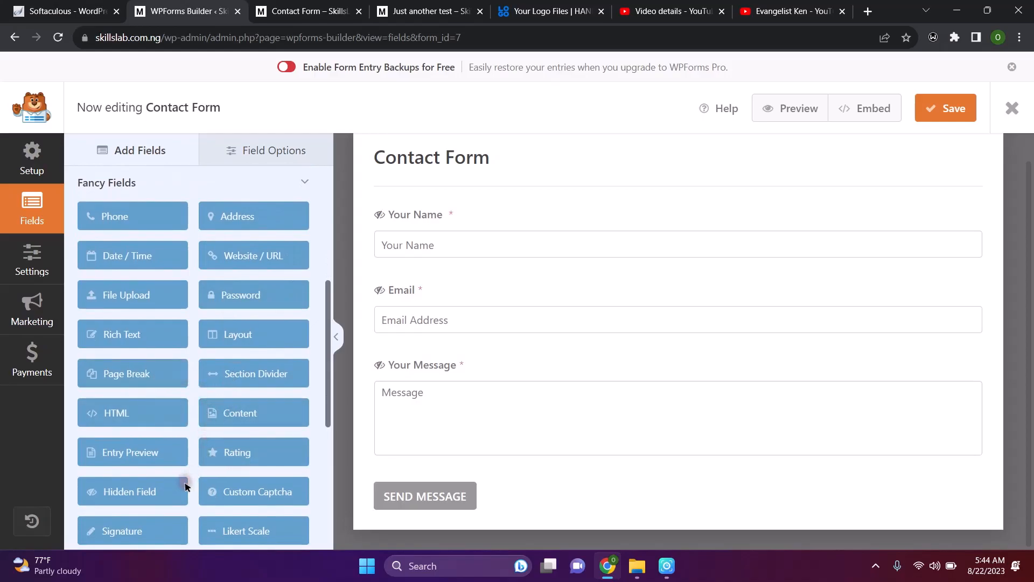
pyautogui.scroll(-5, 157, 447)
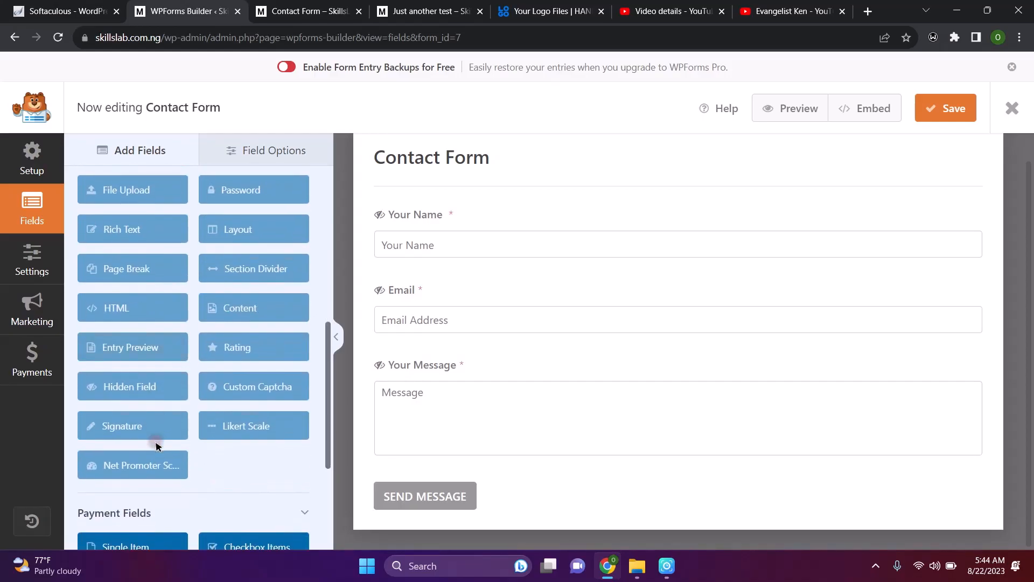
pyautogui.scroll(-2, 155, 443)
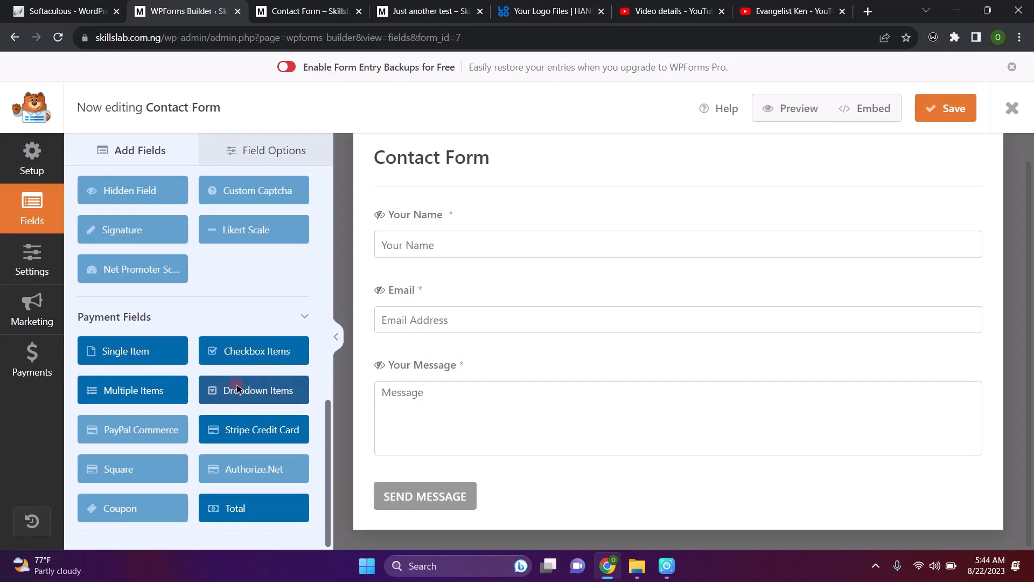
pyautogui.scroll(10, 237, 387)
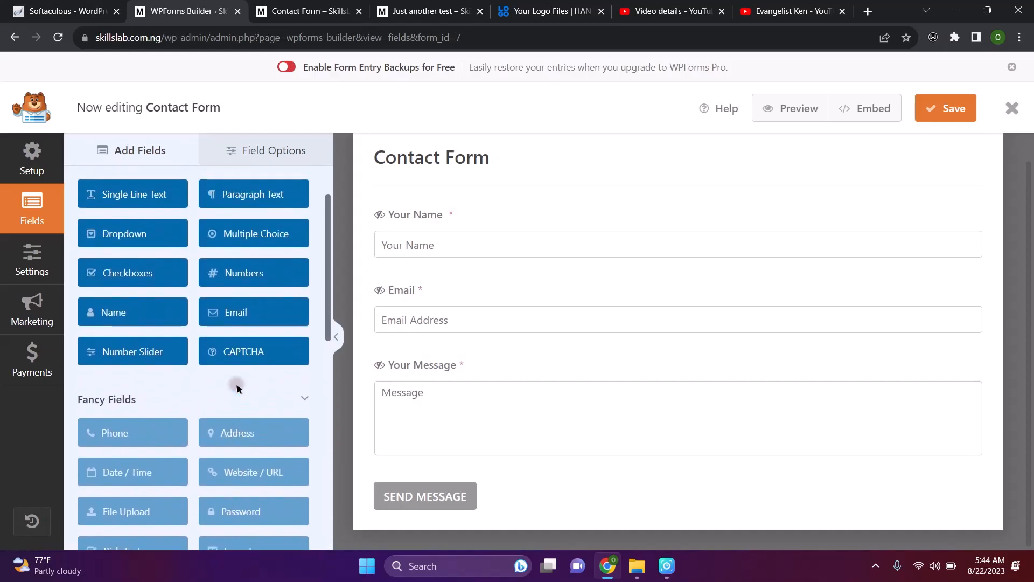
pyautogui.scroll(2, 237, 388)
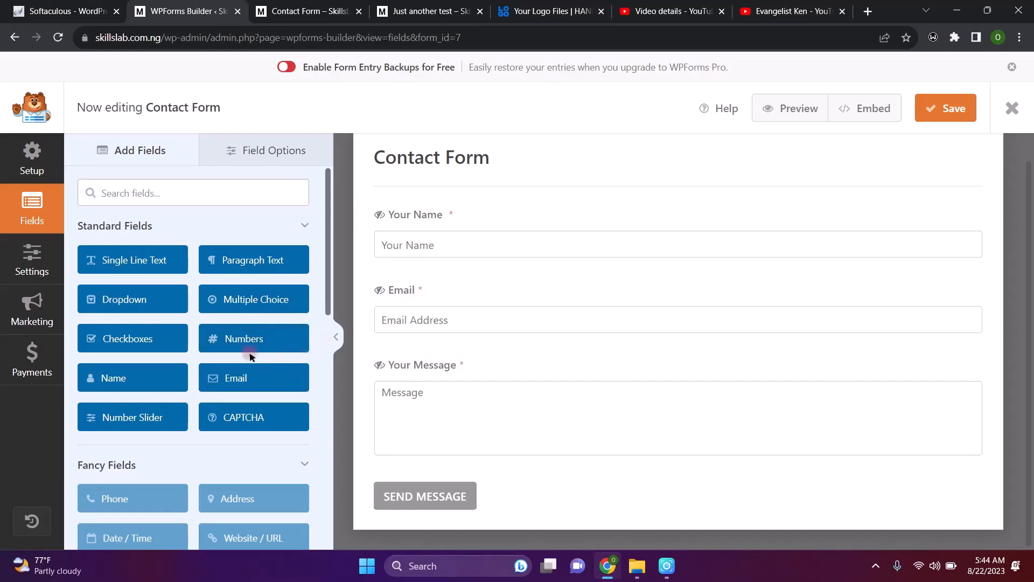
# Add a Numbers field between Email and Your Message, size it Large, and start its 'Phone Number' placeholder
pyautogui.moveTo(235, 348); pyautogui.dragTo(399, 333)
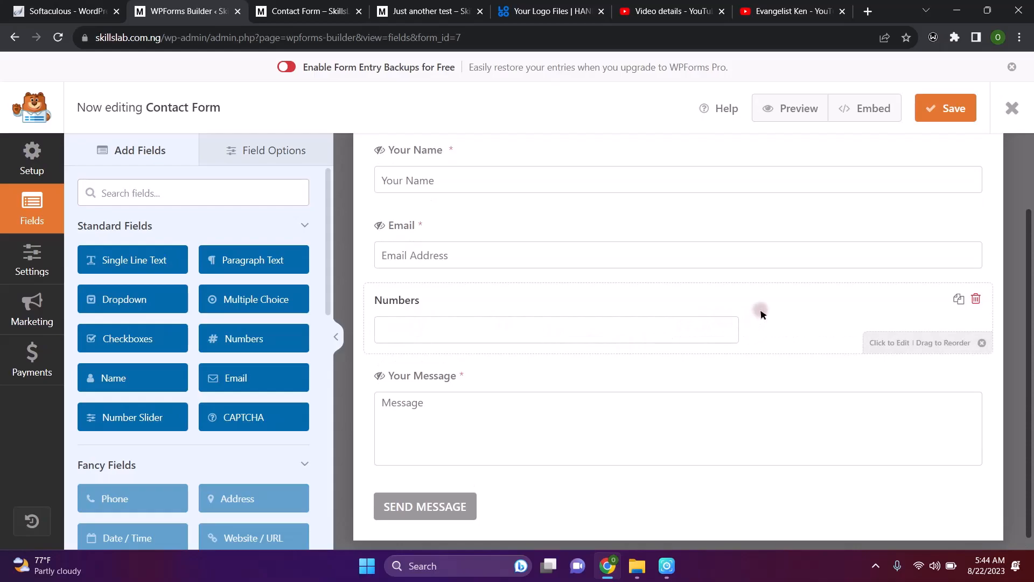
pyautogui.click(897, 345)
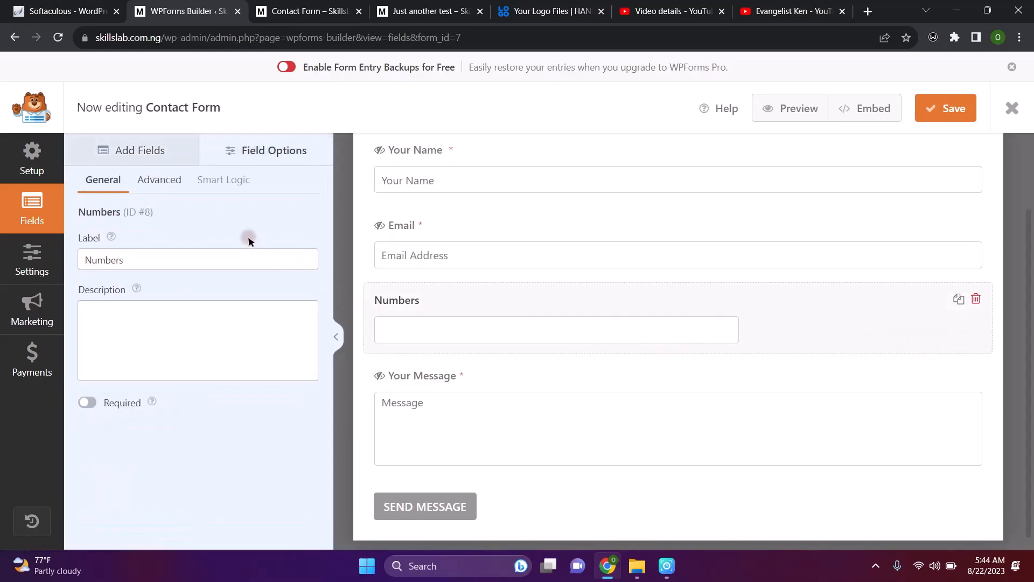
pyautogui.click(173, 182)
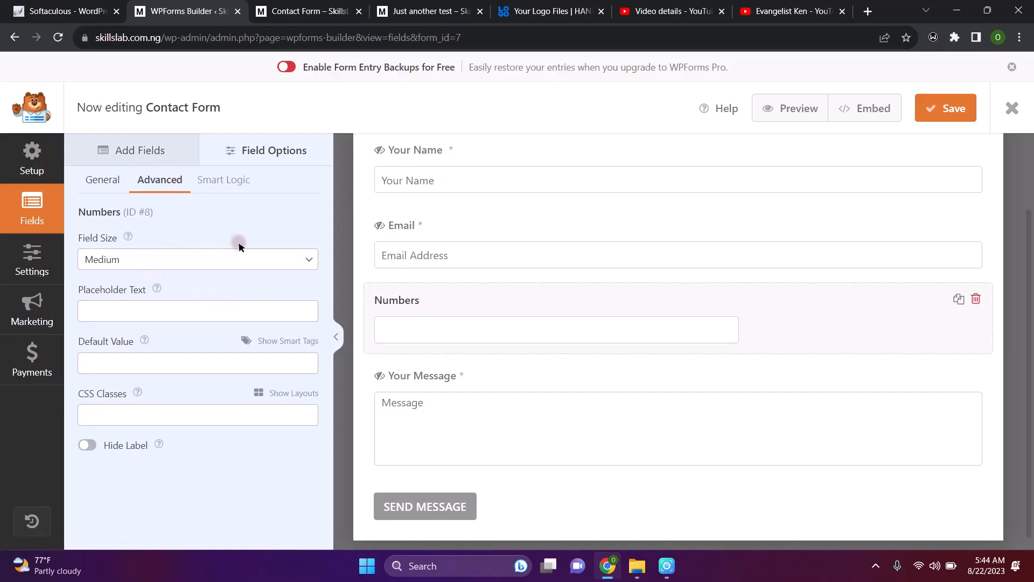
pyautogui.click(227, 254)
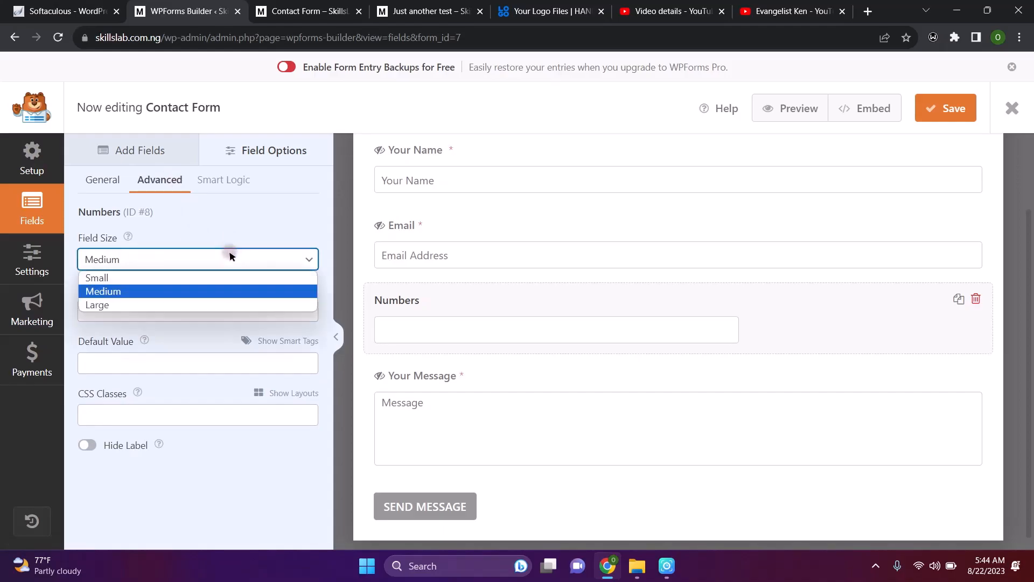
pyautogui.click(155, 307)
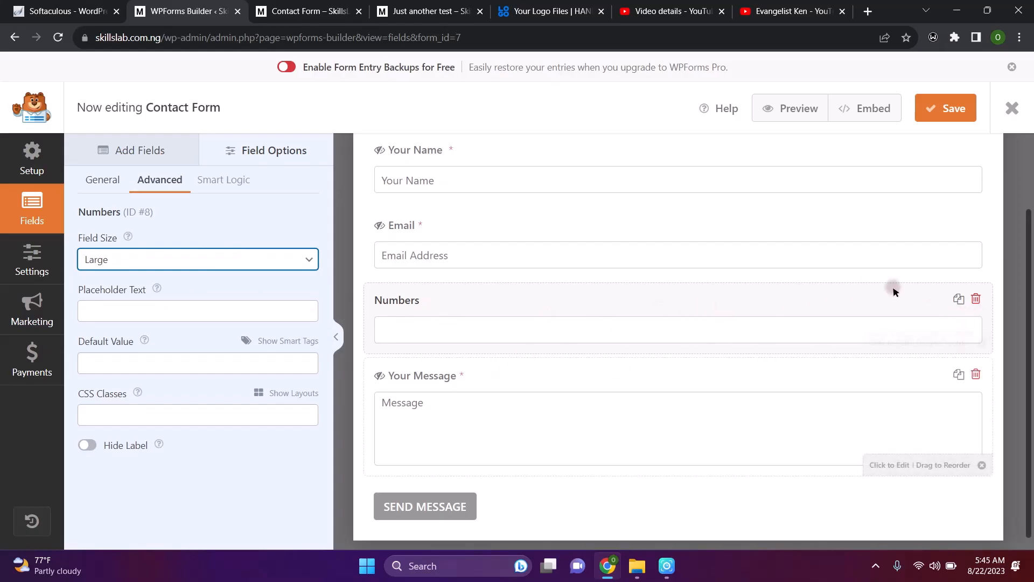
pyautogui.click(90, 310)
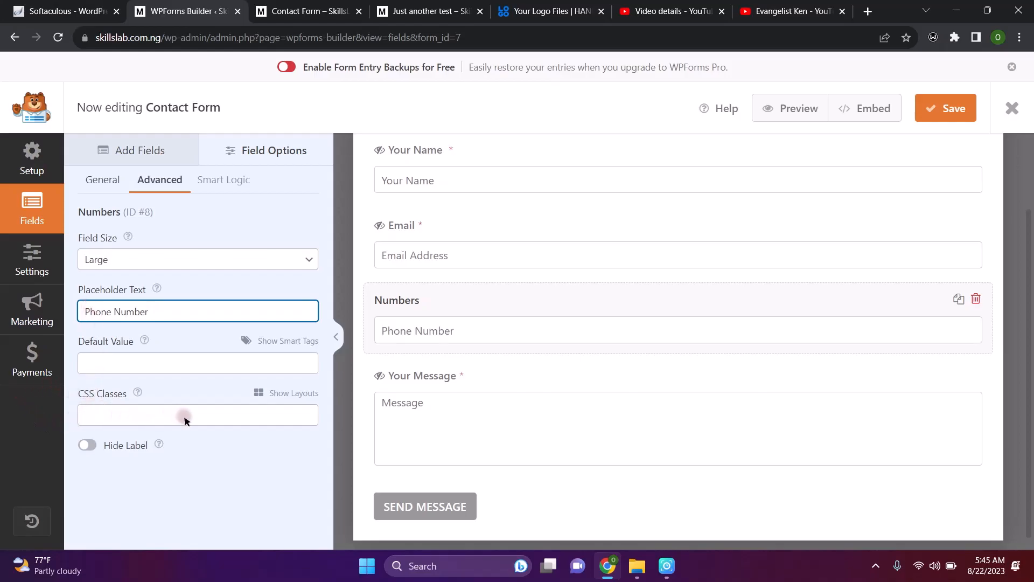
# Dismiss the Smart Logic PRO notice and save the Contact Form with its new Phone Number field
pyautogui.click(215, 179)
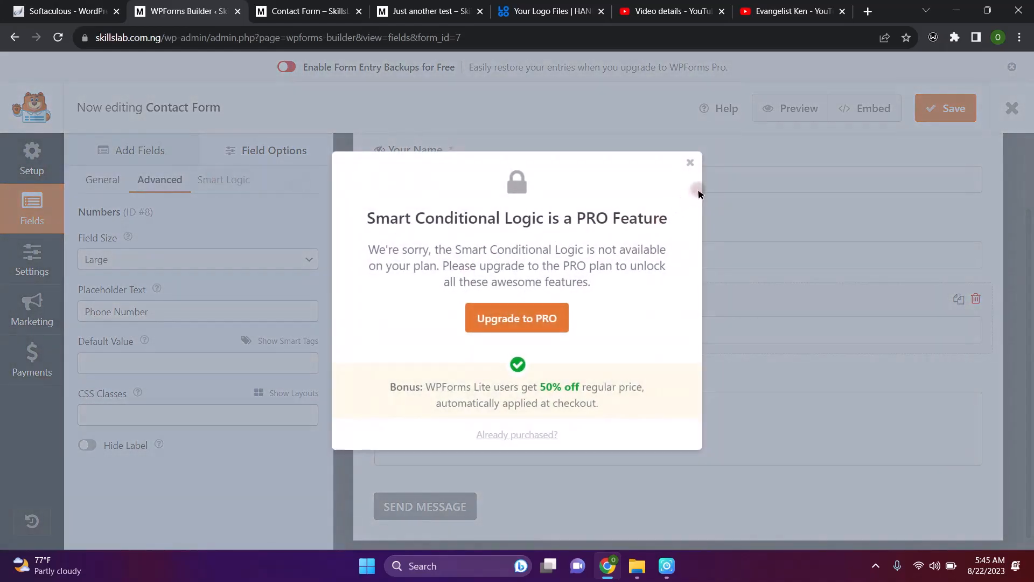
pyautogui.click(689, 164)
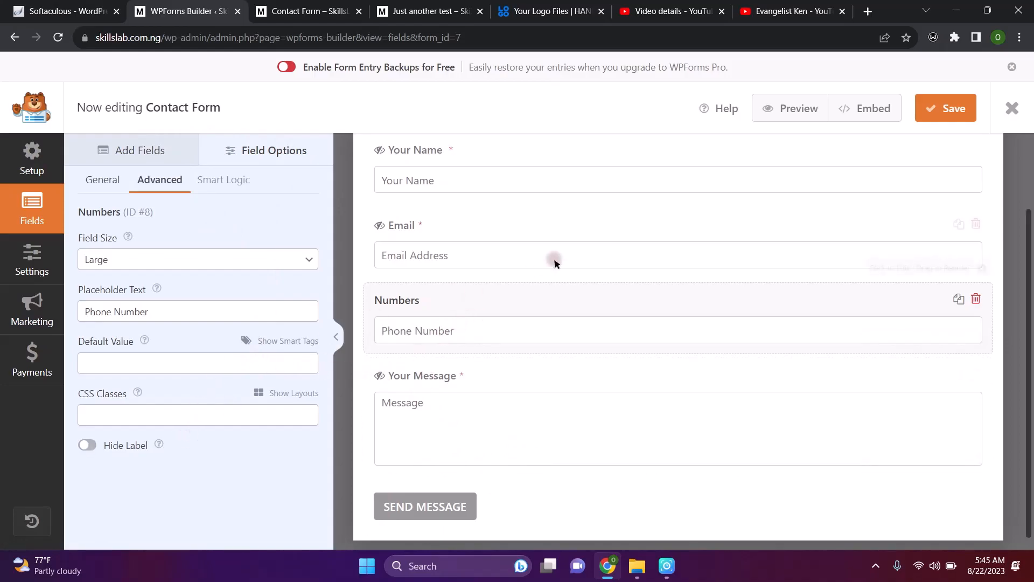
pyautogui.click(943, 110)
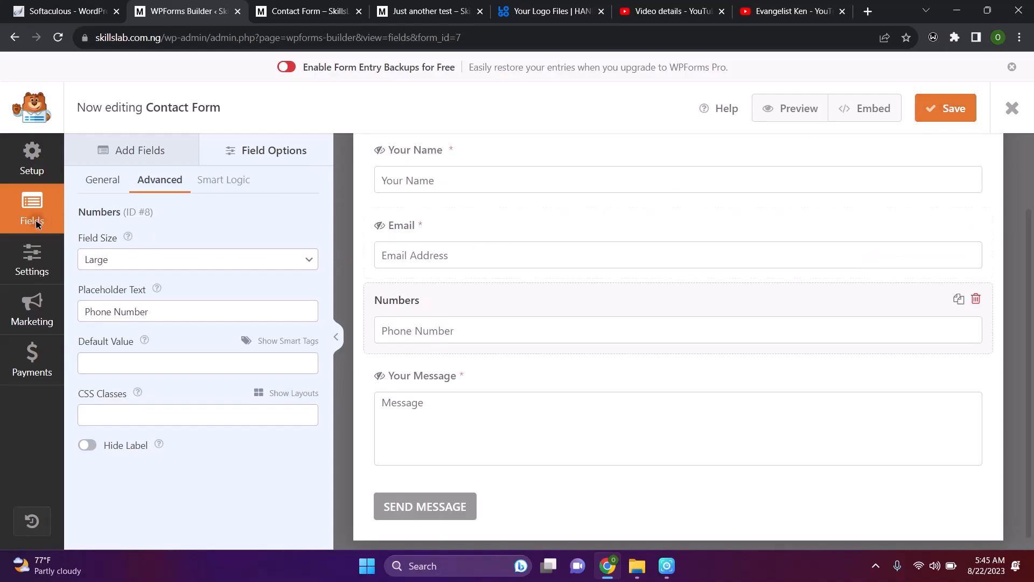
pyautogui.click(32, 156)
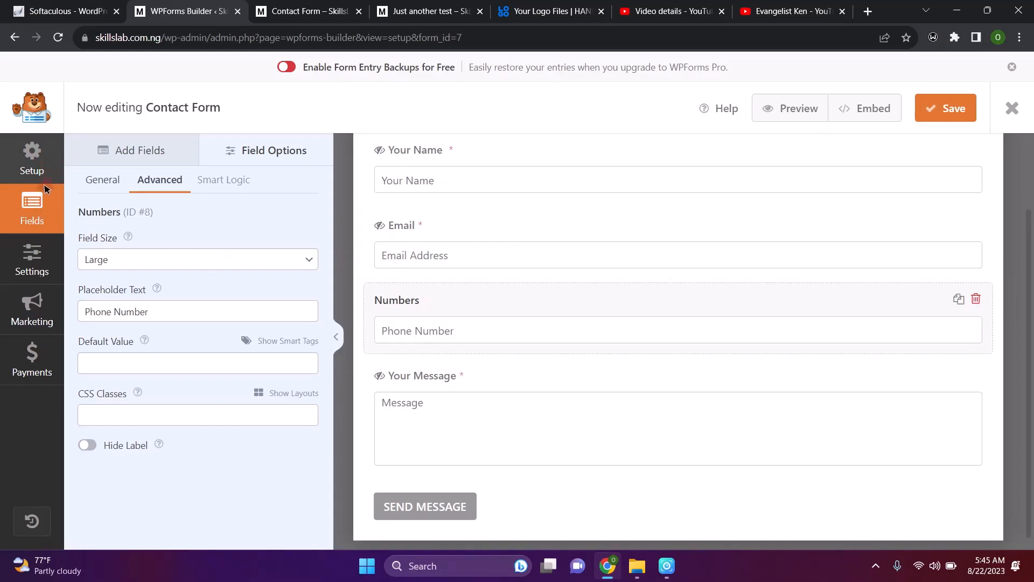
# Show the form's Setup page and browse its 908 templates, such as Blank Form and Simple Contact Form
pyautogui.click(33, 154)
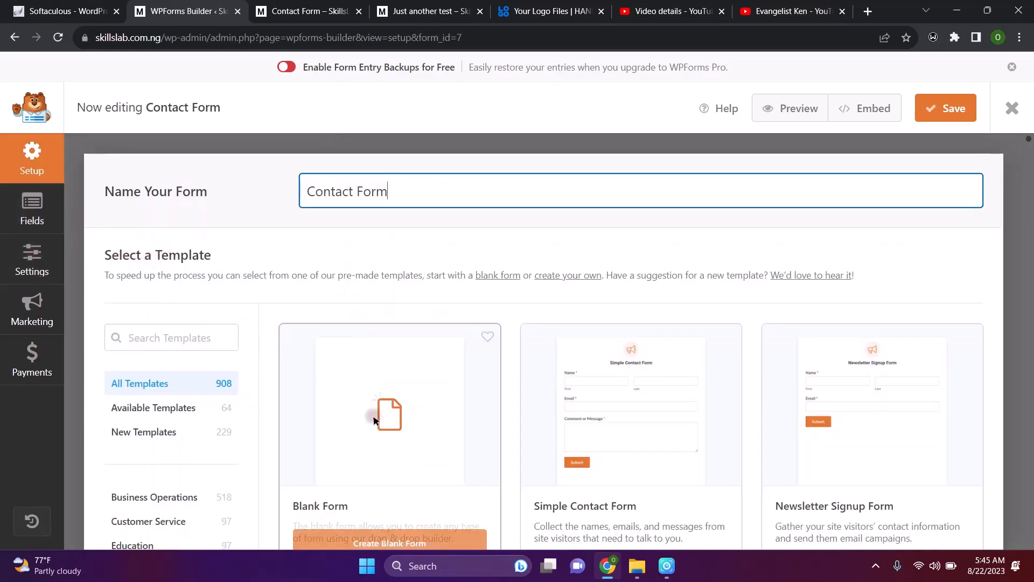
pyautogui.scroll(-1, 376, 420)
pyautogui.scroll(-2, 376, 421)
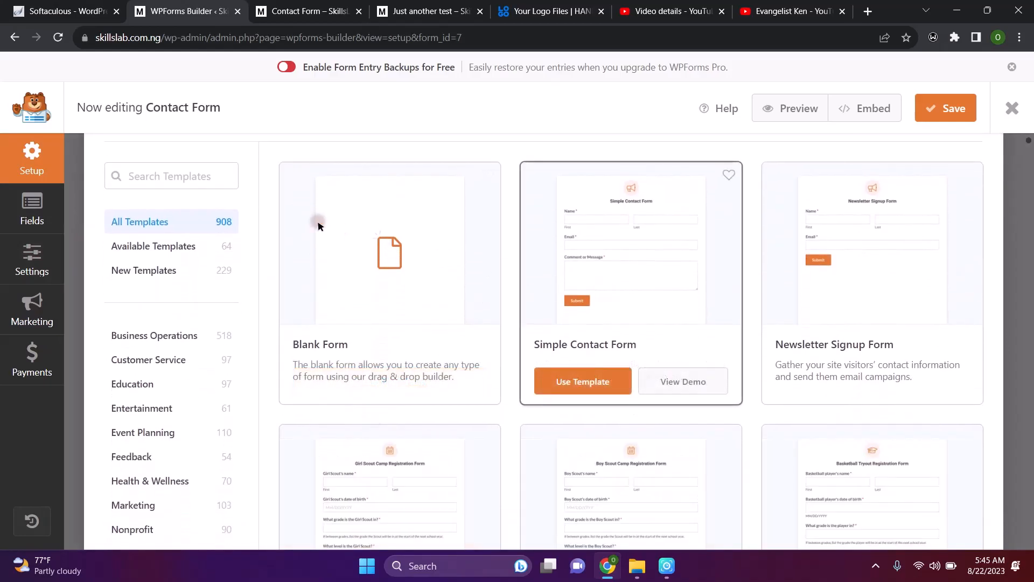
pyautogui.moveTo(300, 247)
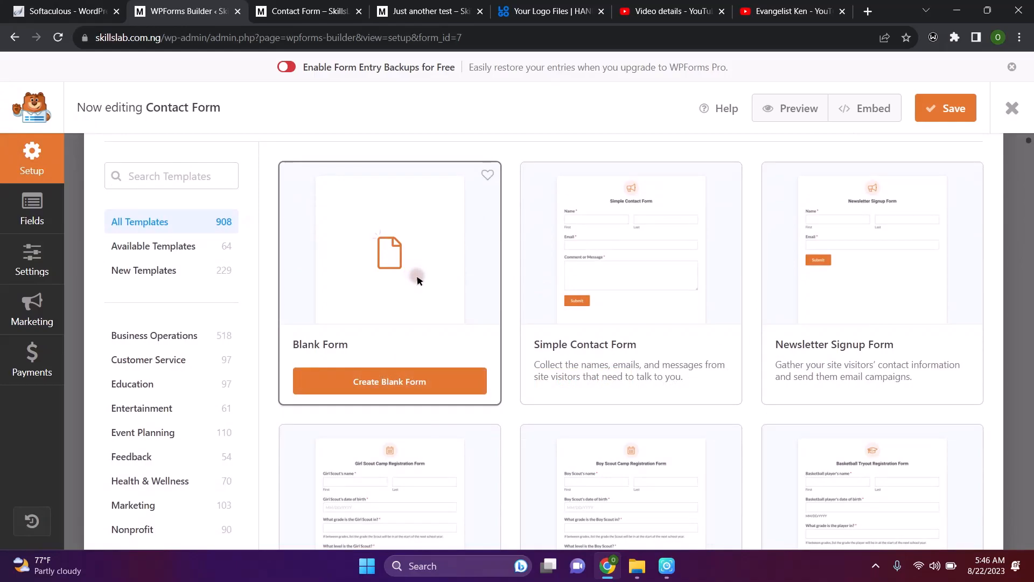
pyautogui.moveTo(653, 325)
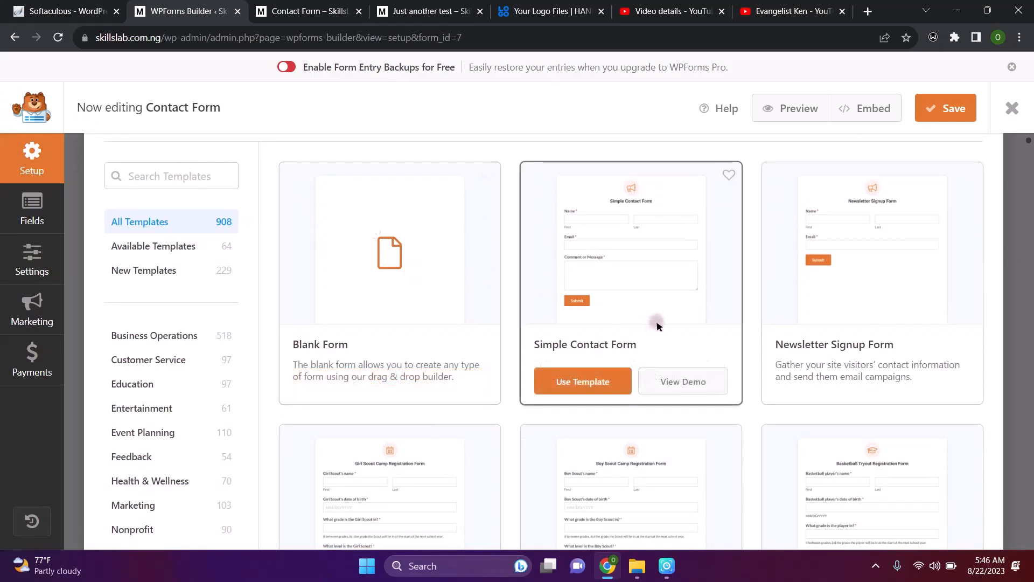
pyautogui.moveTo(877, 296)
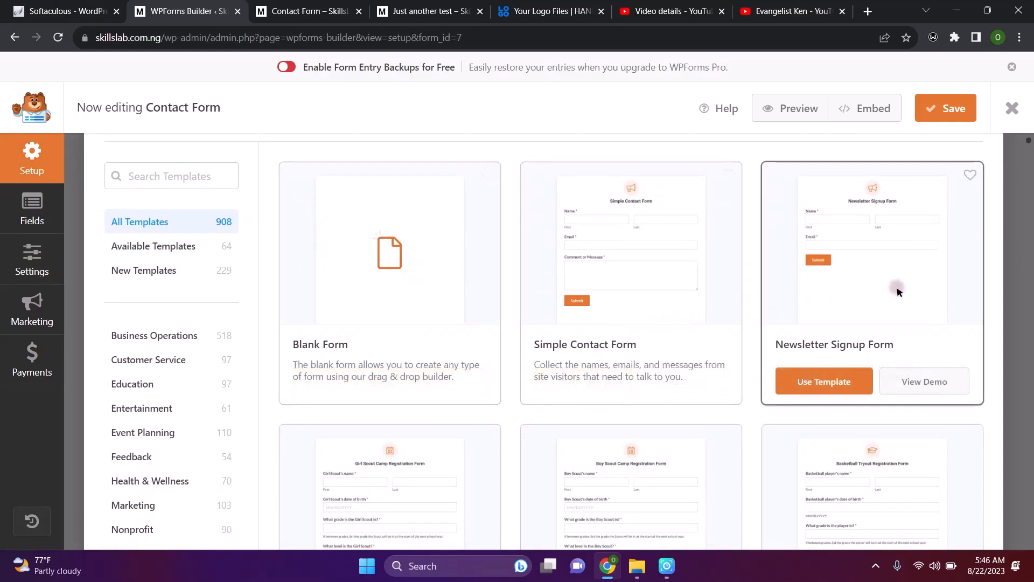
pyautogui.moveTo(654, 302)
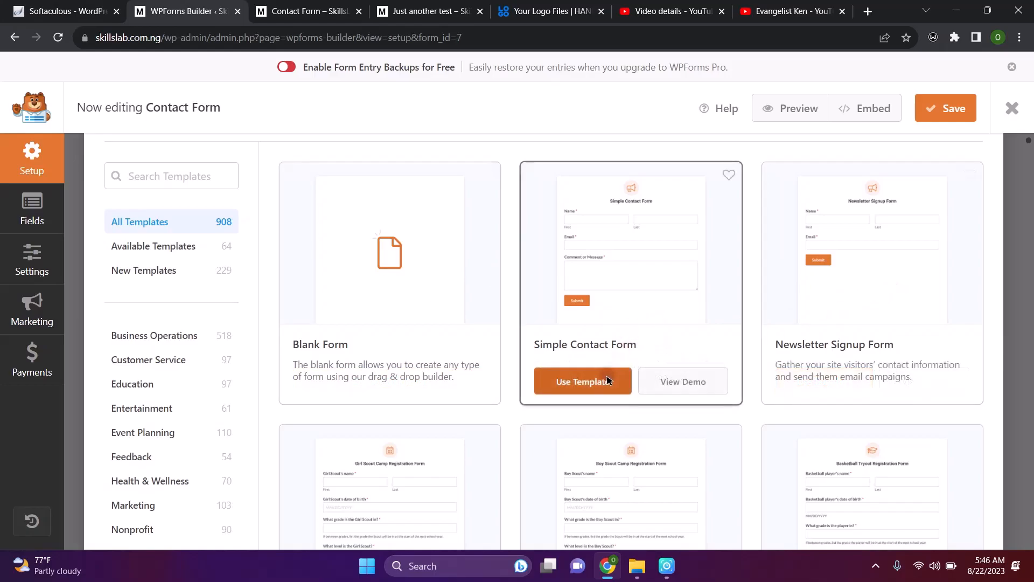
pyautogui.scroll(-3, 607, 377)
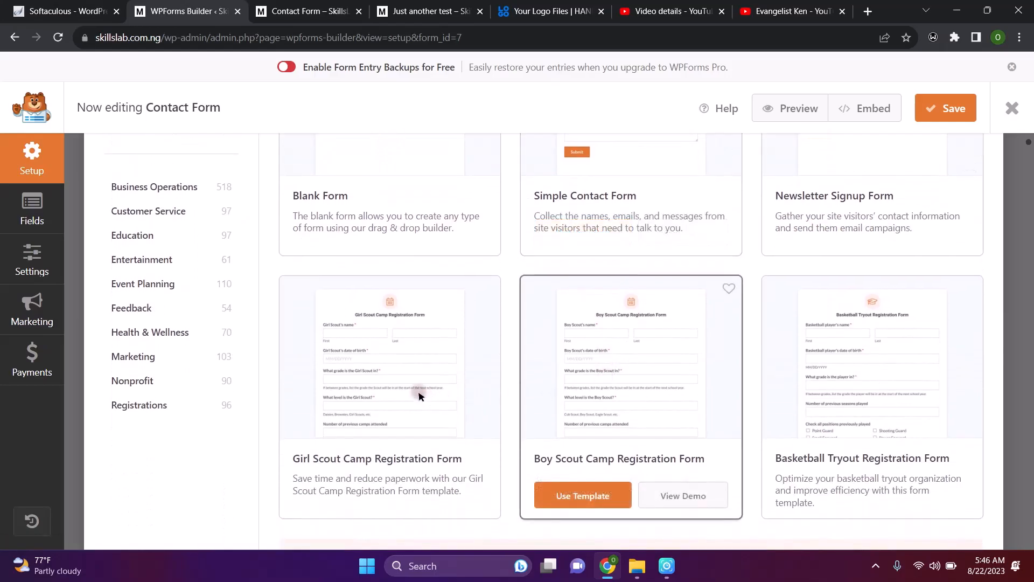
pyautogui.moveTo(404, 343)
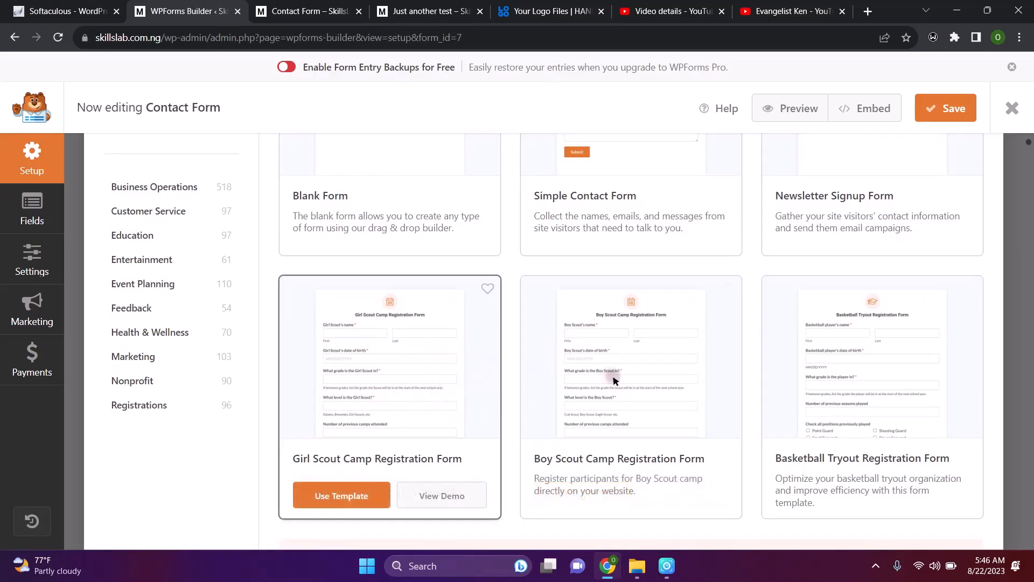
pyautogui.moveTo(658, 393)
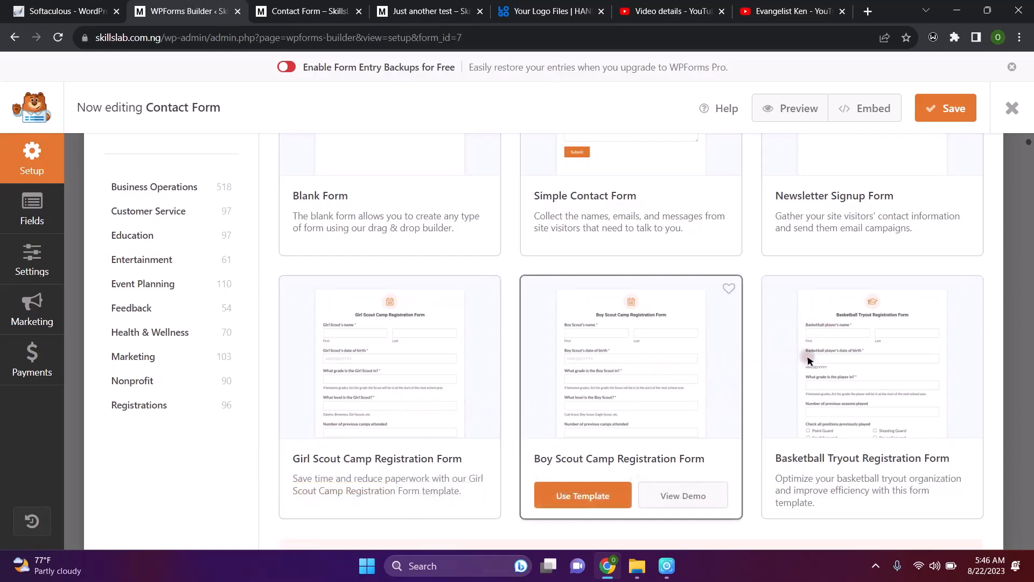
pyautogui.scroll(-6, 902, 410)
pyautogui.scroll(-1, 904, 415)
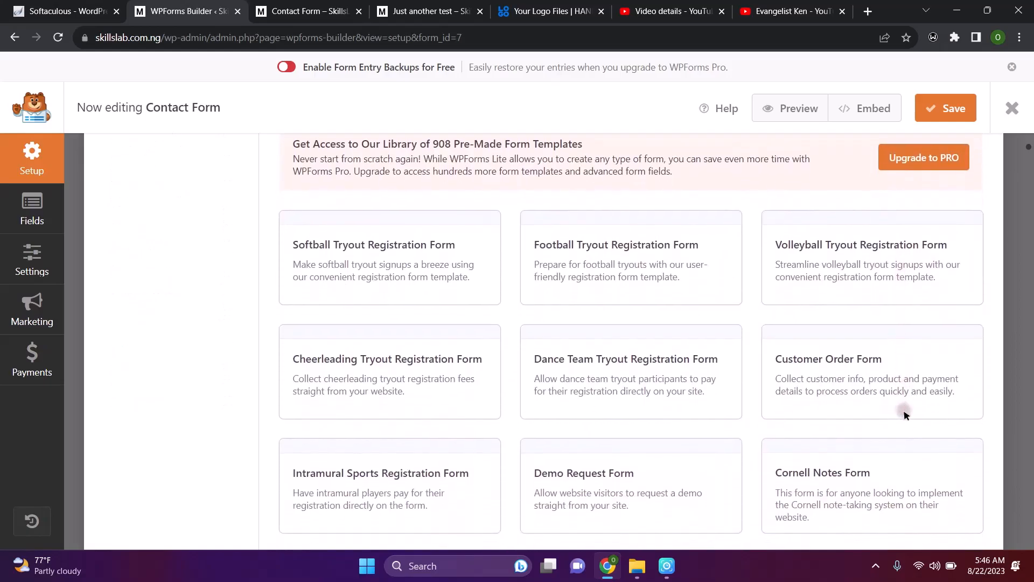
pyautogui.scroll(-2, 905, 415)
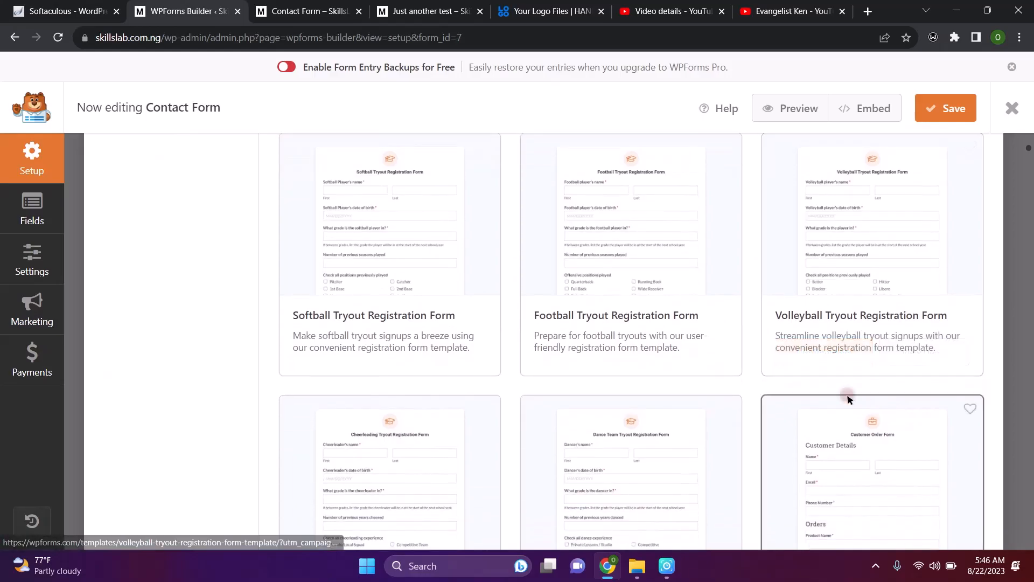
pyautogui.scroll(-4, 784, 343)
pyautogui.scroll(15, 785, 348)
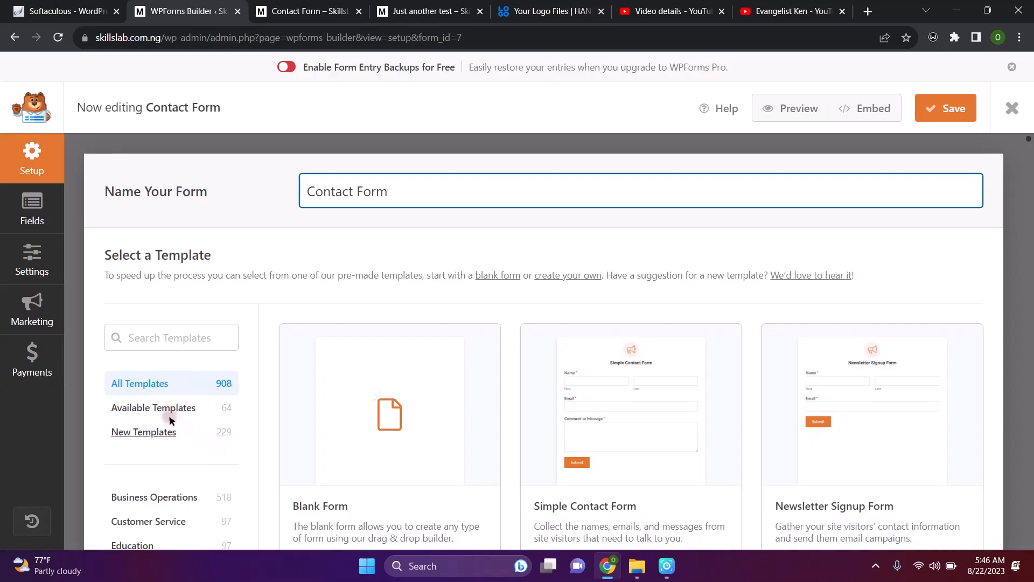
pyautogui.moveTo(388, 453)
pyautogui.scroll(-1, 161, 435)
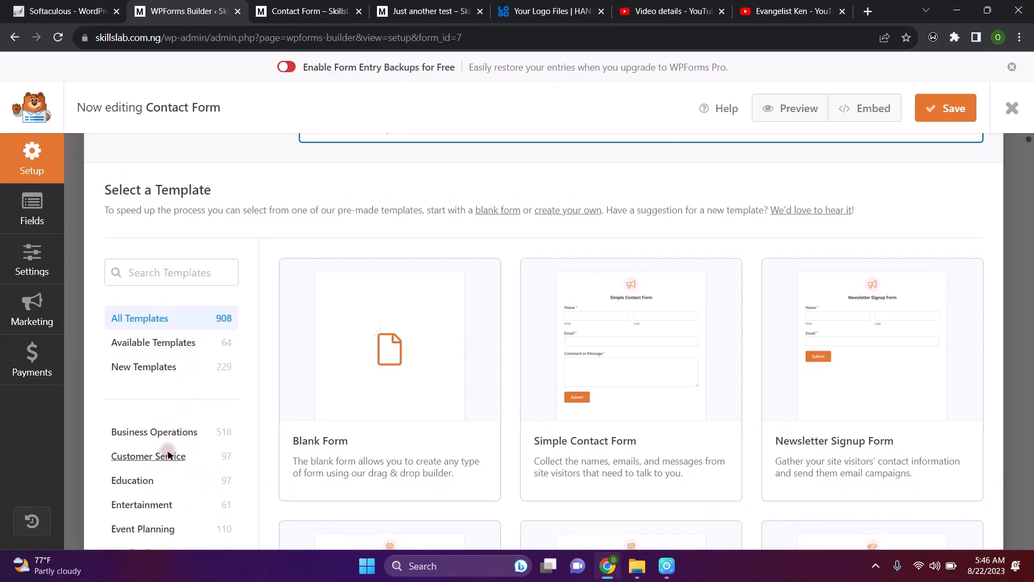
pyautogui.scroll(-2, 166, 452)
pyautogui.scroll(-1, 168, 454)
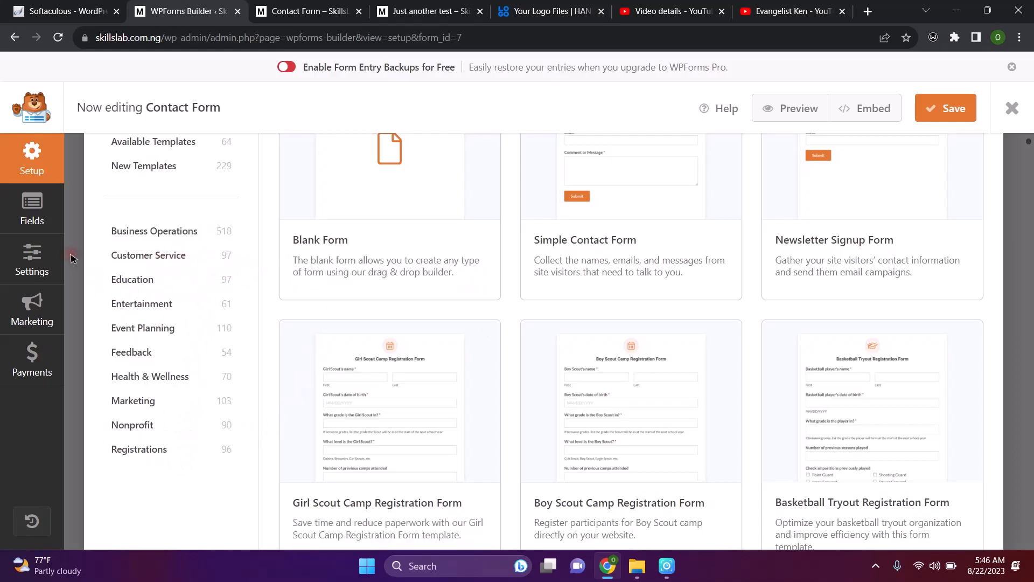
# Open General settings and expand Advanced, showing submit text 'SEND MESSAGE' and processing text 'Sending...'
pyautogui.click(21, 257)
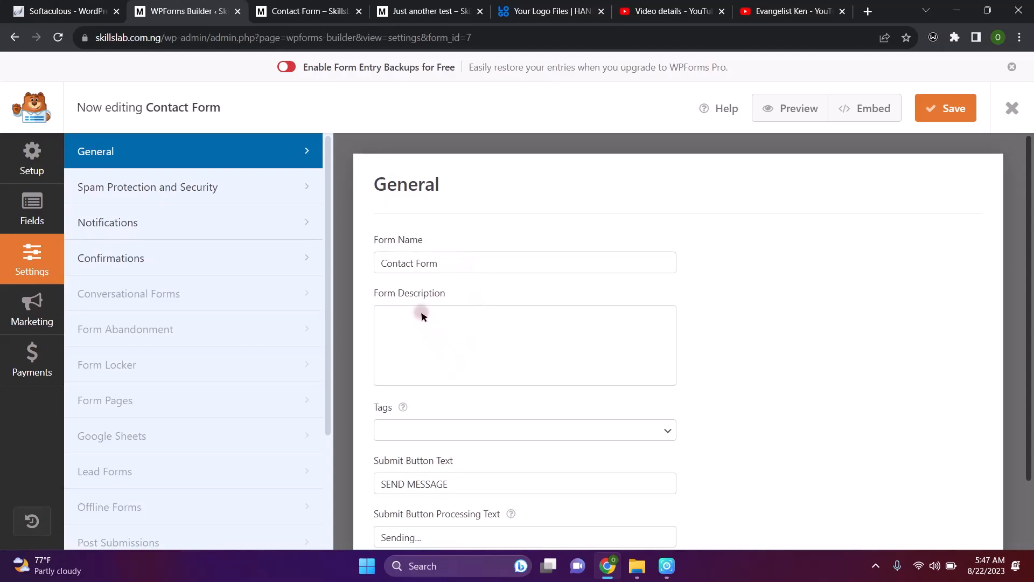
pyautogui.scroll(-2, 476, 329)
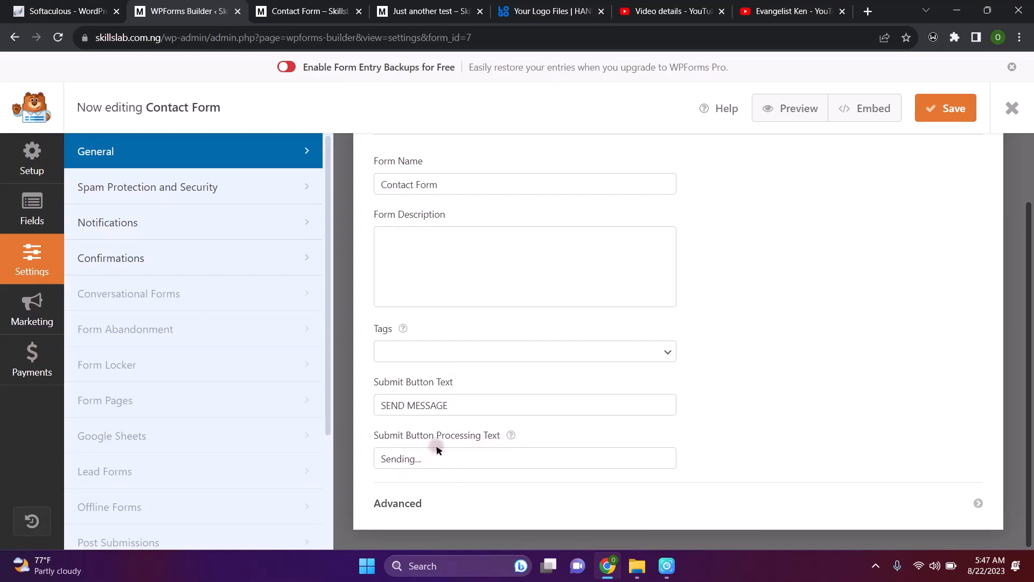
pyautogui.click(410, 504)
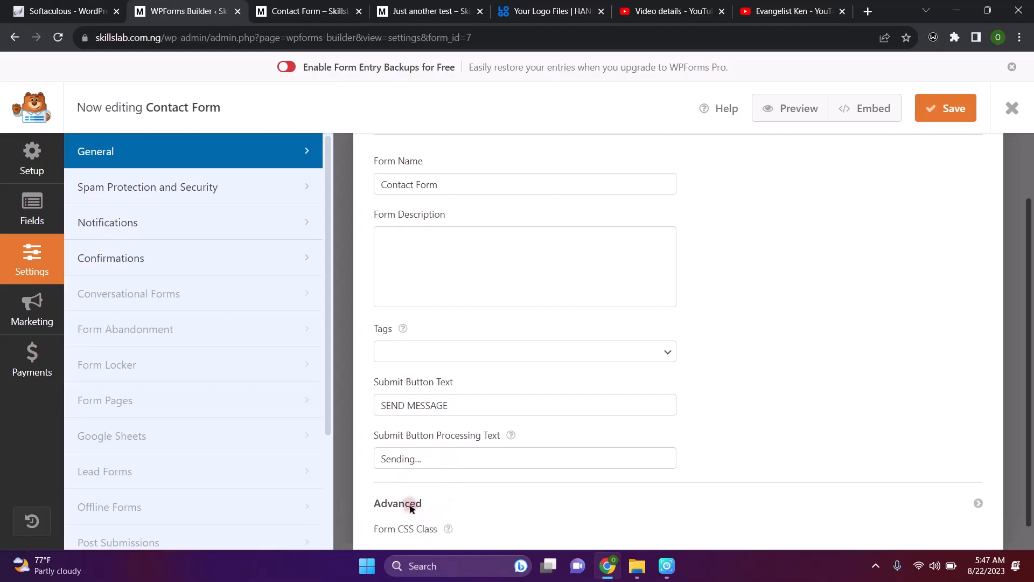
pyautogui.scroll(-3, 489, 485)
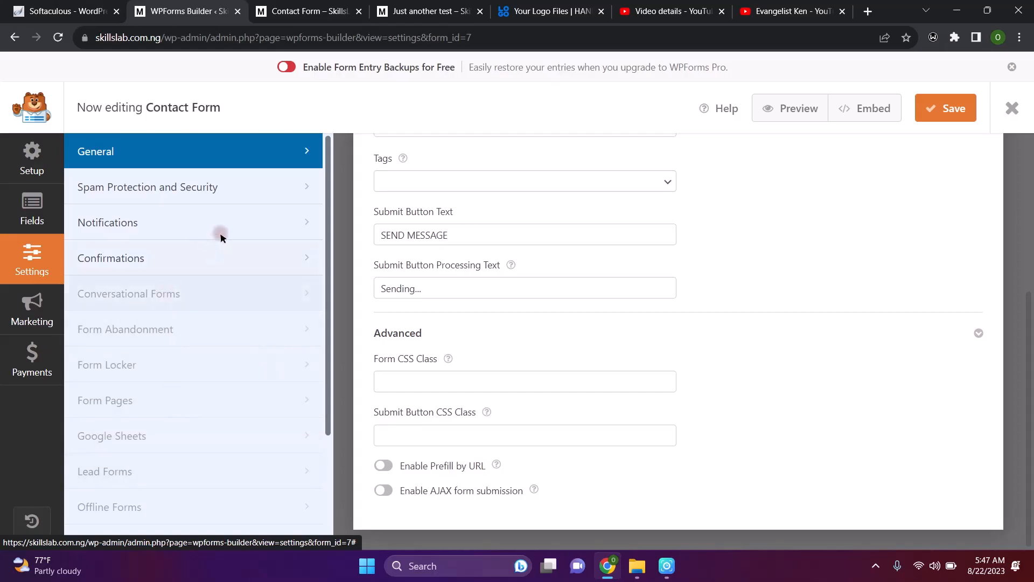
# Look through the form's spam protection and security settings
pyautogui.click(173, 198)
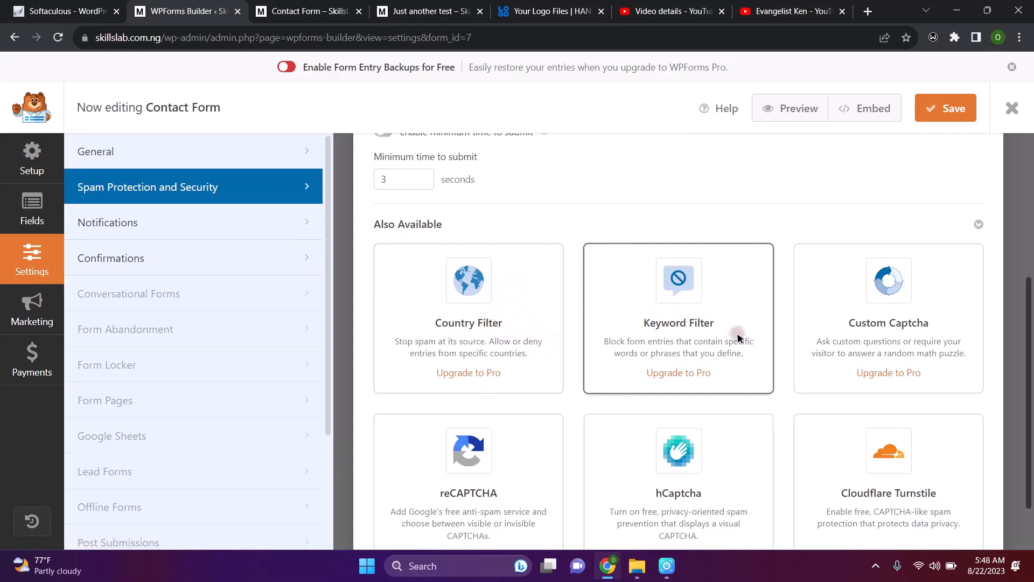
pyautogui.scroll(-2, 737, 338)
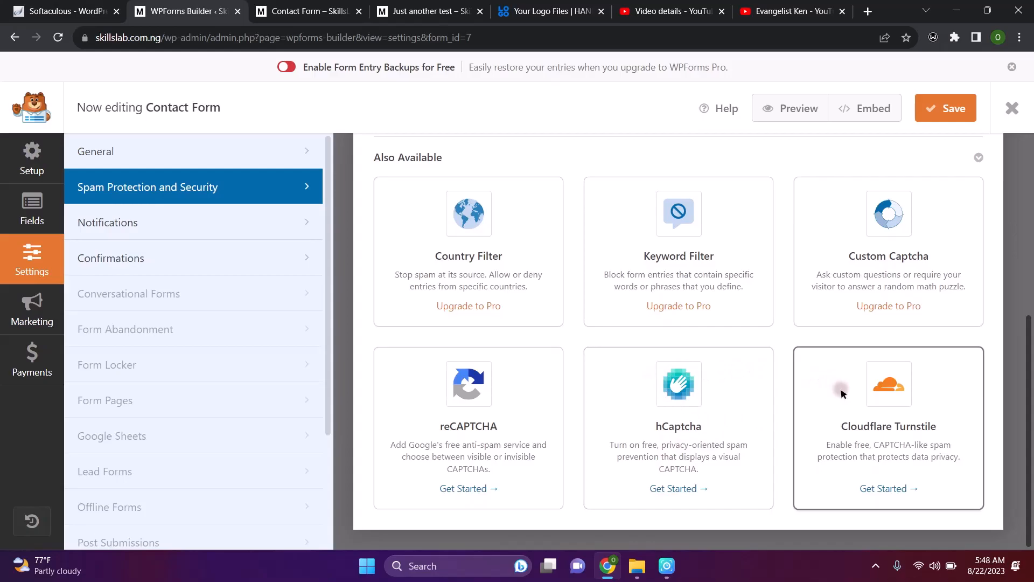
pyautogui.scroll(4, 787, 505)
pyautogui.scroll(-4, 787, 506)
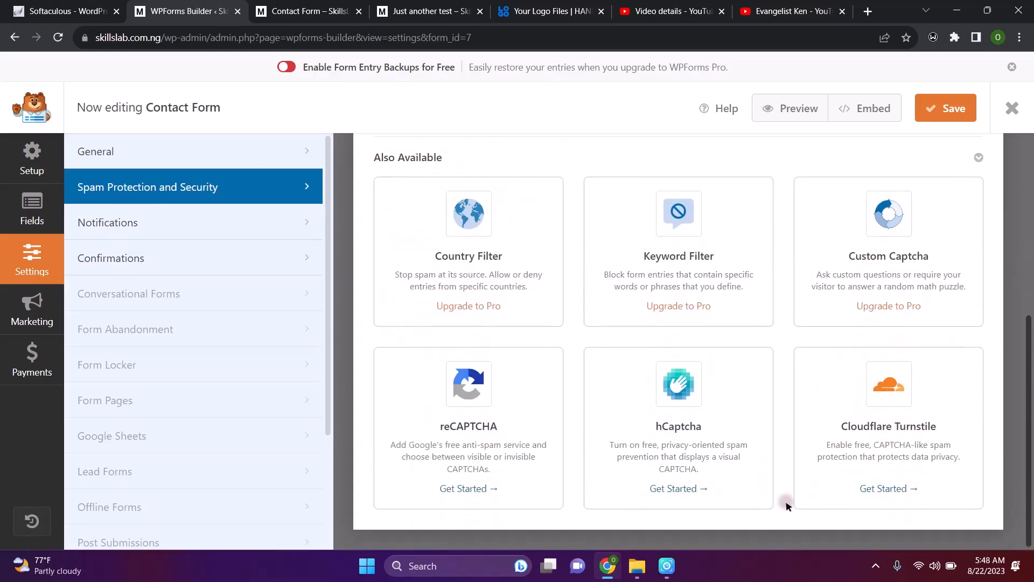
pyautogui.scroll(6, 787, 505)
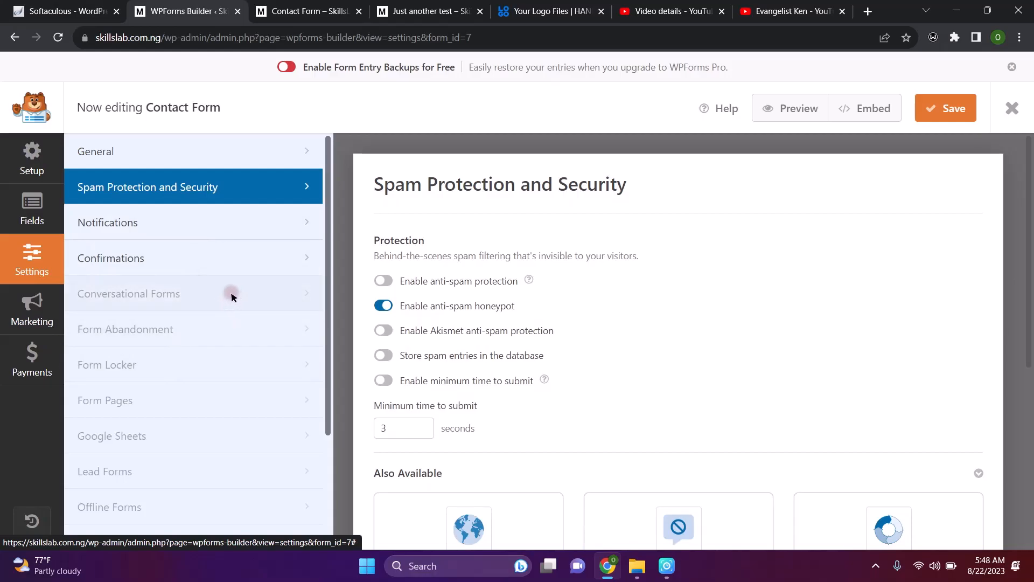
# View Conversational Forms and dismiss its PRO upgrade notice
pyautogui.click(199, 298)
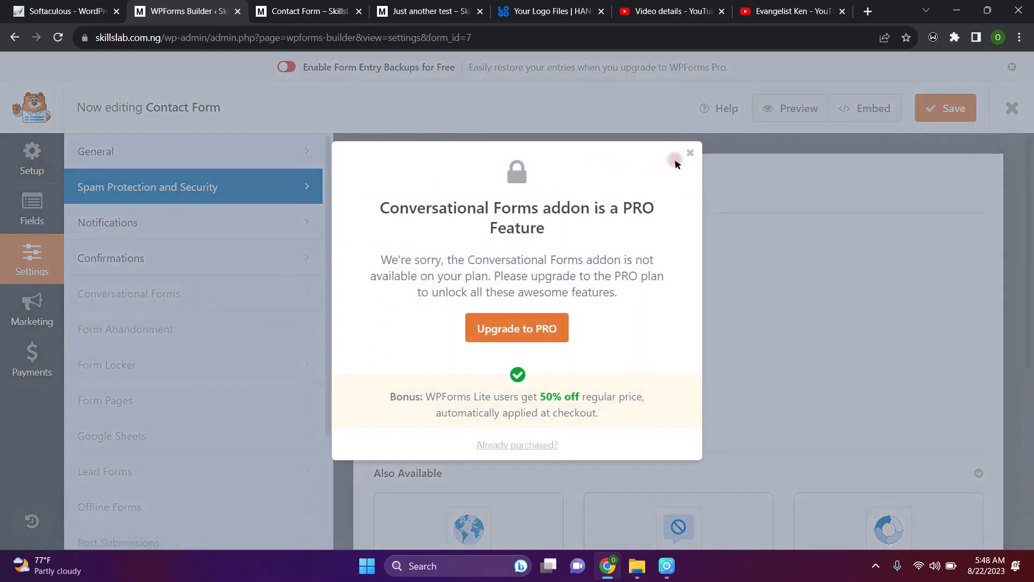
pyautogui.click(690, 153)
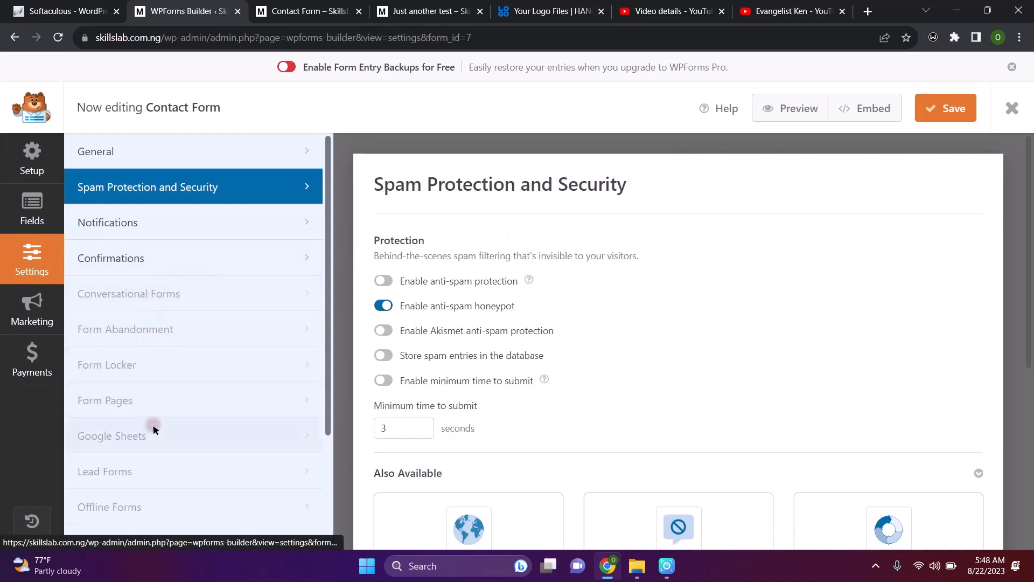
pyautogui.scroll(-3, 154, 425)
pyautogui.scroll(3, 153, 428)
# Return to General settings, named 'Contact Form', and collapse the Advanced section
pyautogui.click(194, 156)
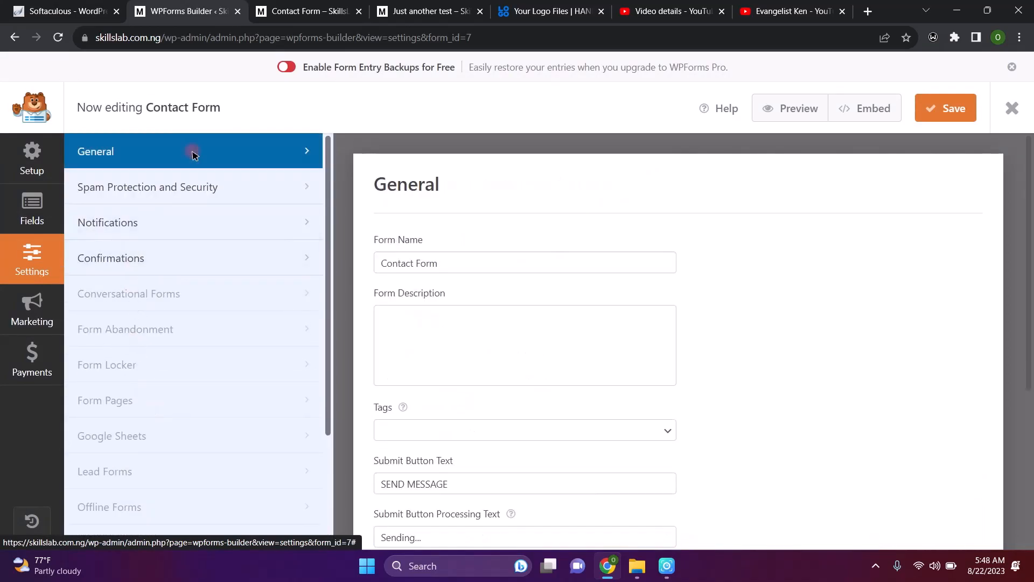
pyautogui.scroll(-4, 482, 362)
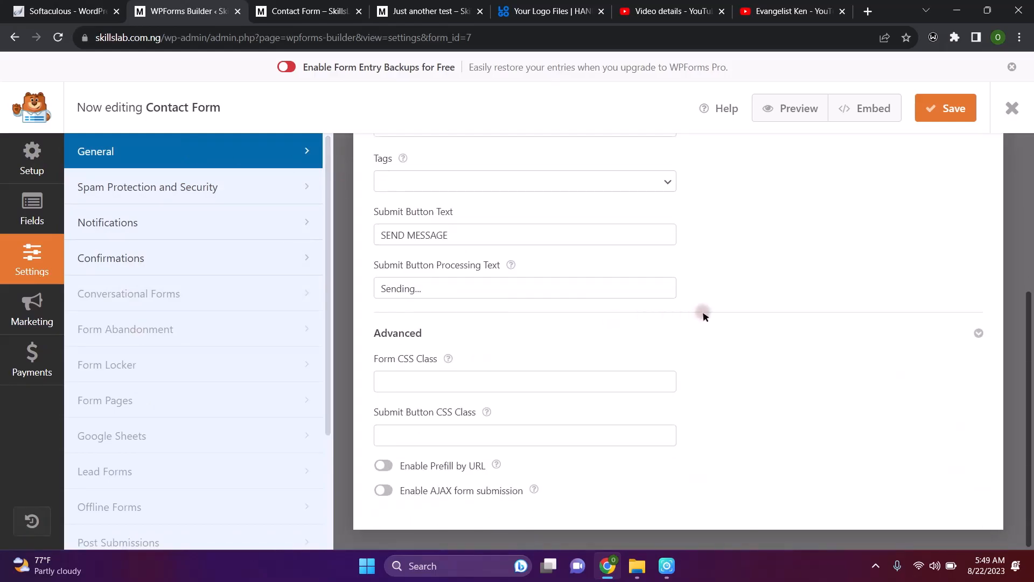
pyautogui.click(978, 333)
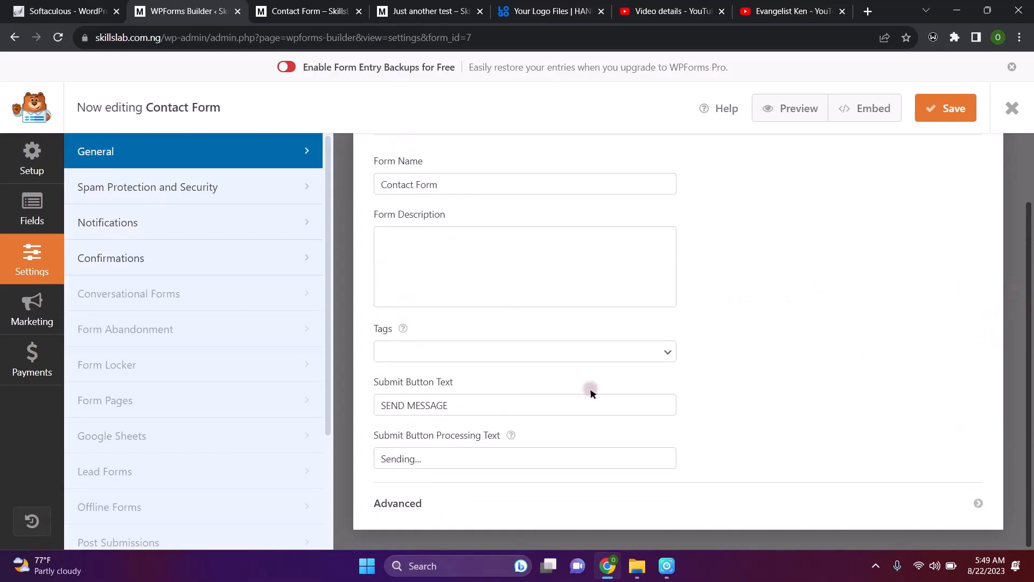
pyautogui.click(328, 450)
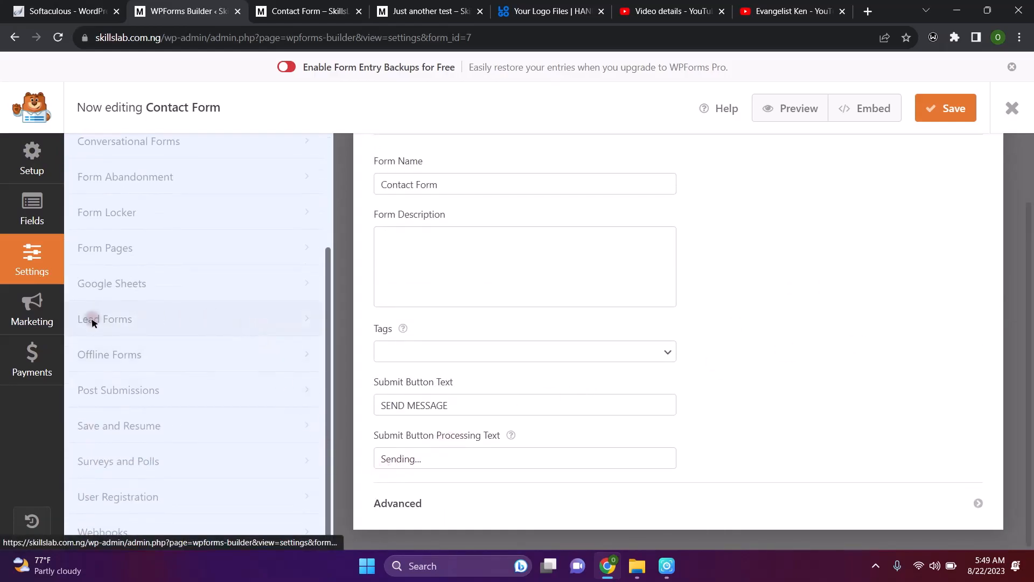
# Review the Marketing and Payments tabs (no payment addons active), then save the Contact Form
pyautogui.click(16, 314)
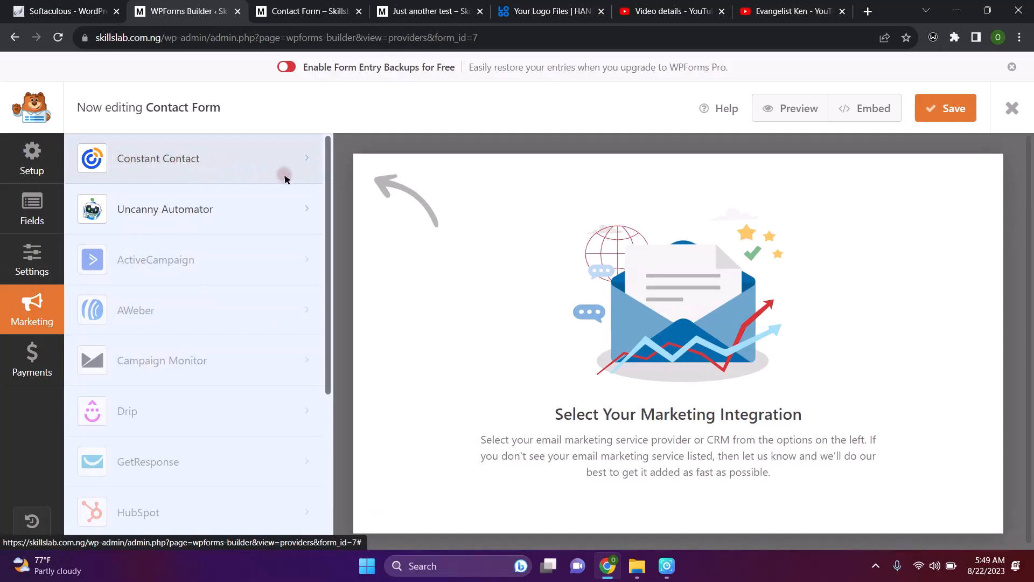
pyautogui.scroll(-1, 758, 405)
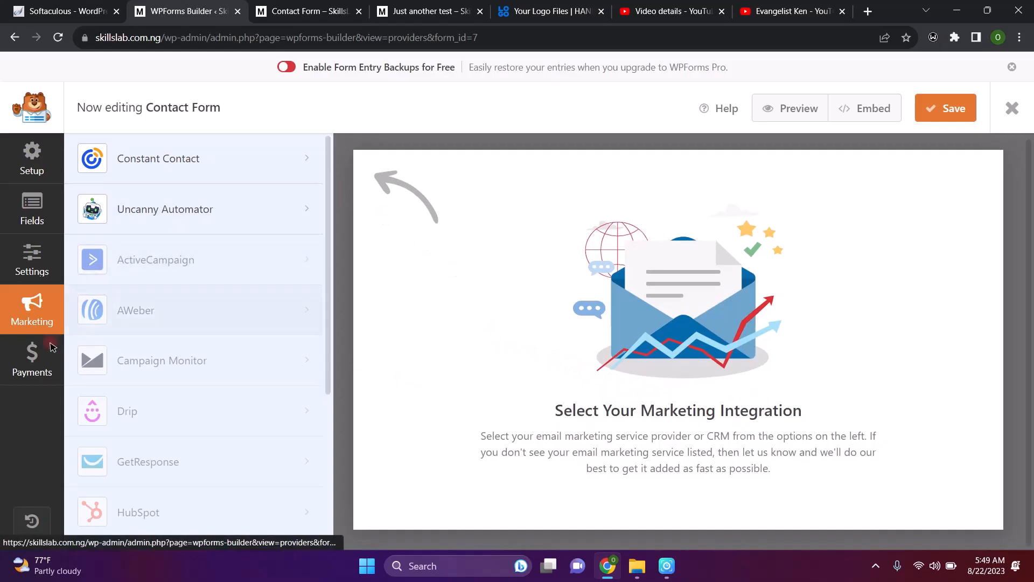
pyautogui.click(28, 362)
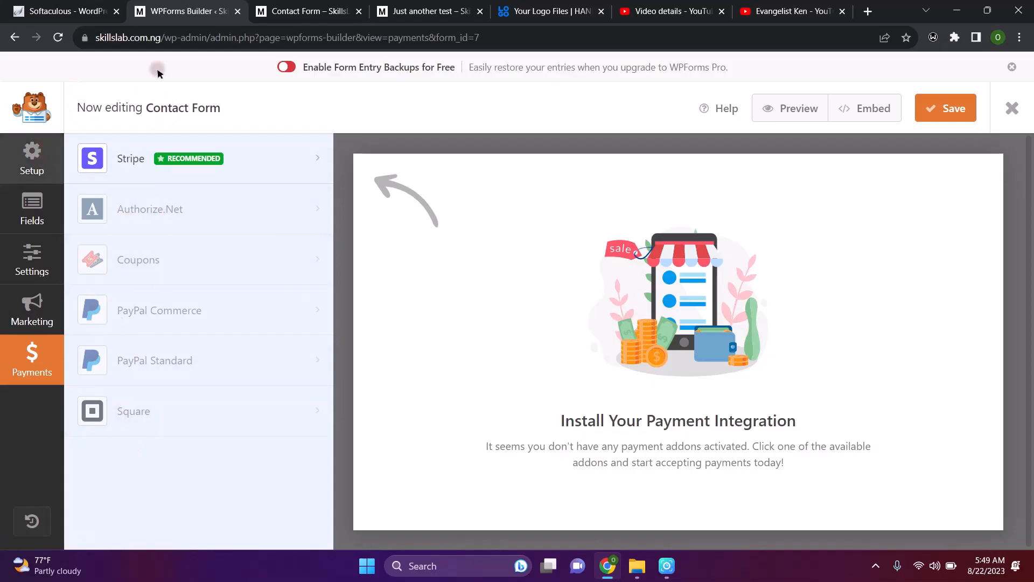
pyautogui.click(934, 108)
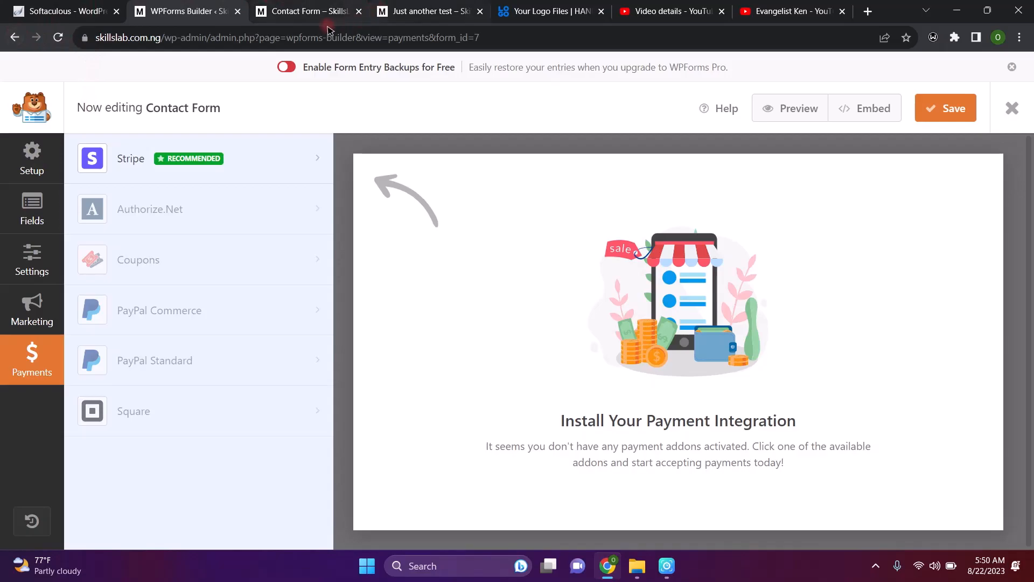
# Return to All Forms, copy the shortcode [wpforms id="7"], and head for Pages > All Pages
pyautogui.click(12, 40)
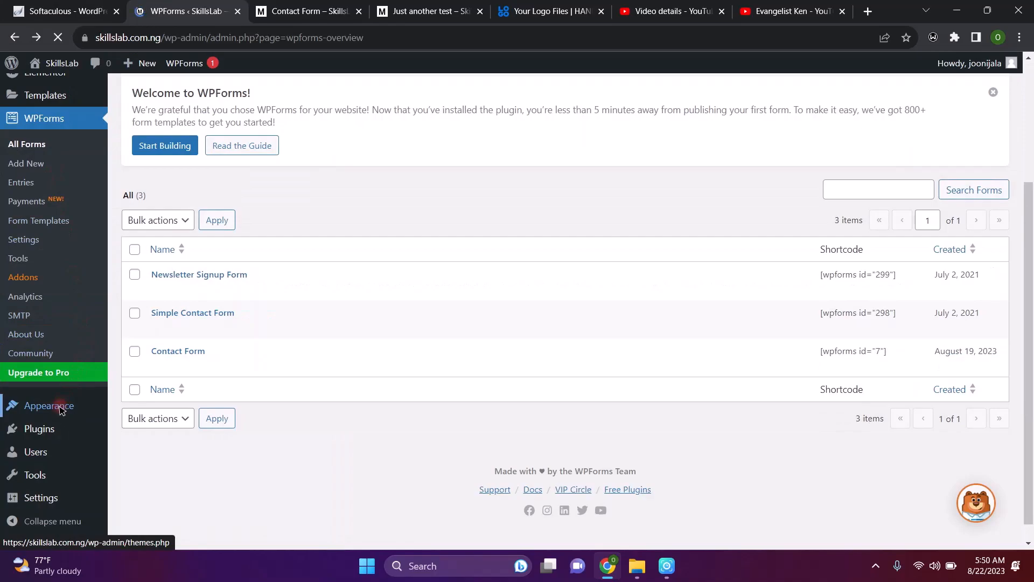
pyautogui.moveTo(68, 391)
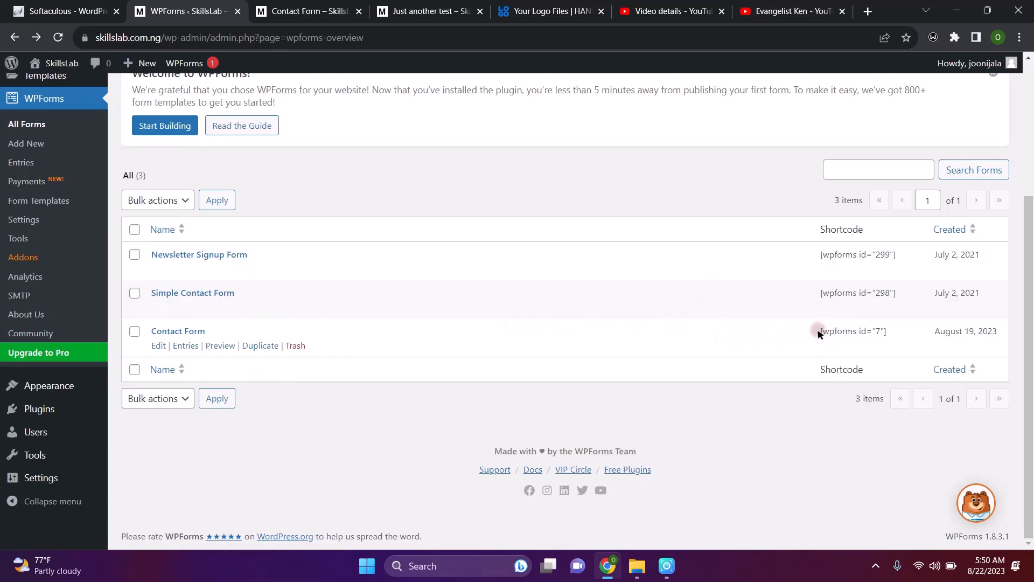
pyautogui.moveTo(821, 336); pyautogui.dragTo(891, 340)
pyautogui.hotkey('ctrl', 'c')
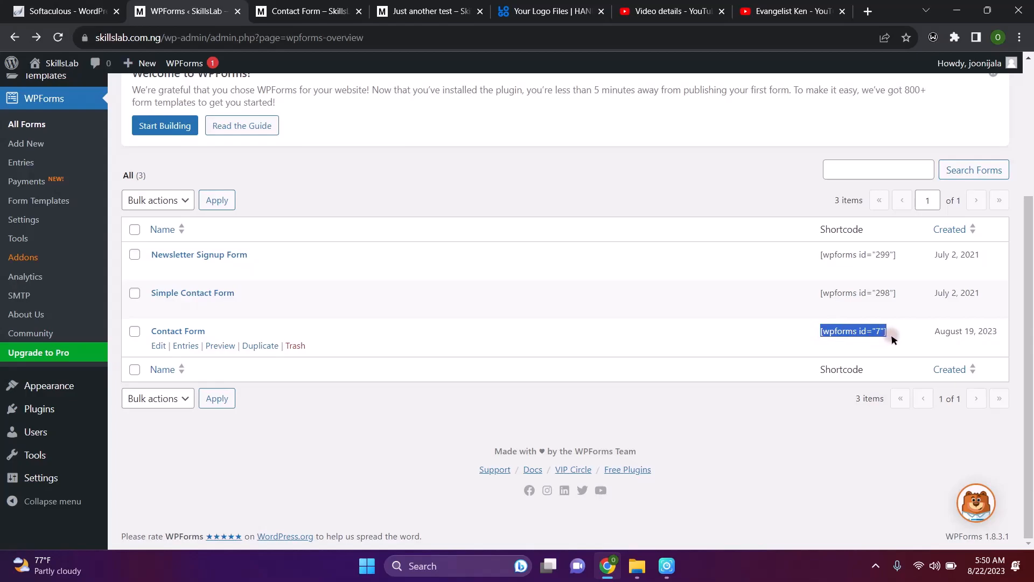
pyautogui.scroll(4, 59, 141)
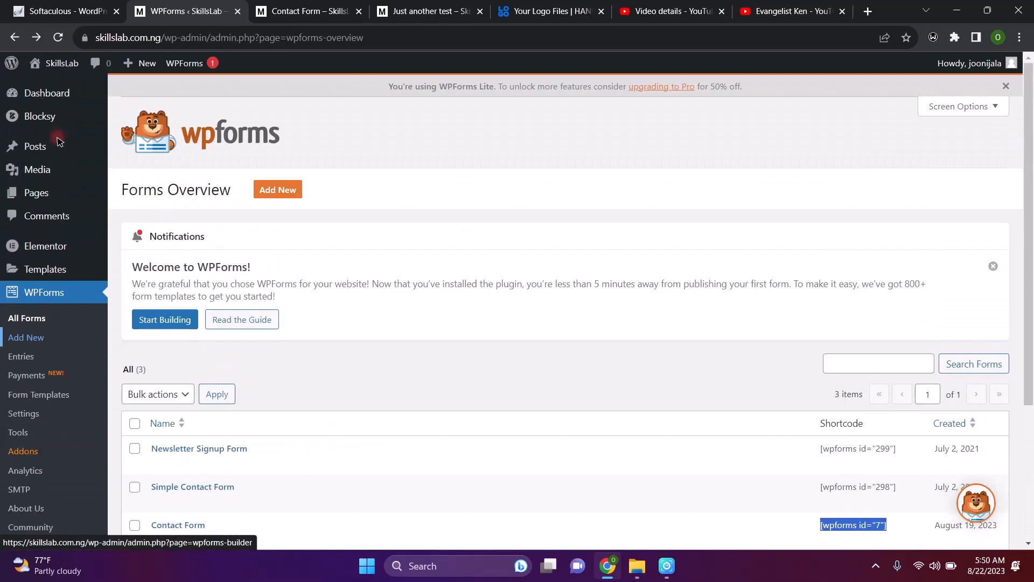
pyautogui.moveTo(56, 193)
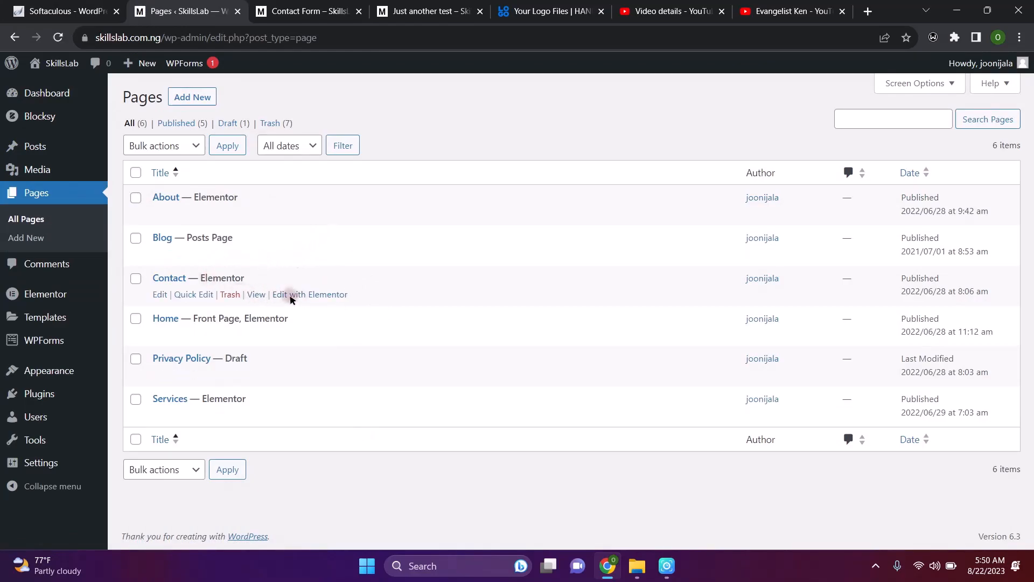
# Launch Elementor on the Contact page and close the Contact Form preview and 'Just another test' tabs
pyautogui.click(289, 296)
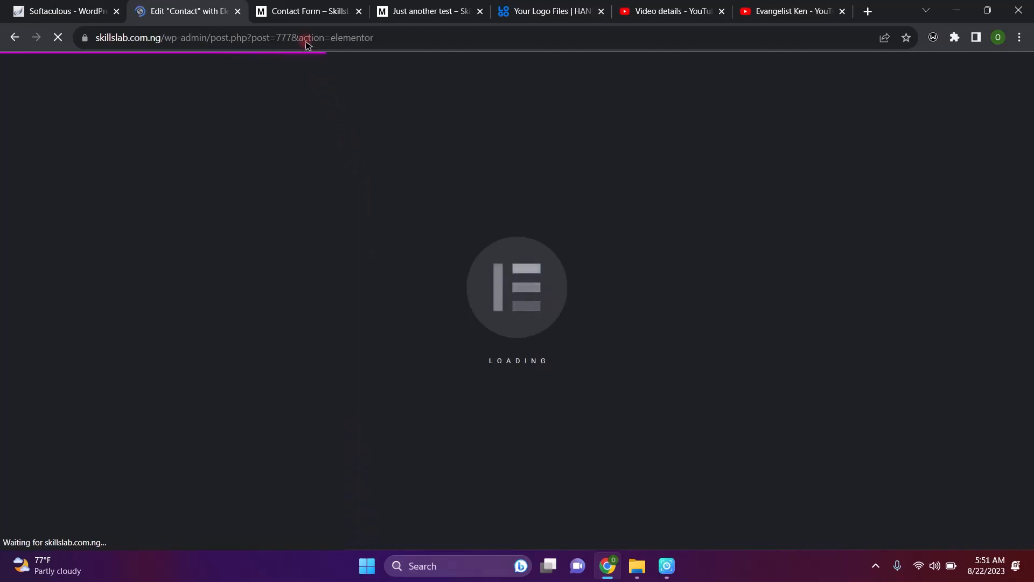
pyautogui.click(309, 11)
pyautogui.click(212, 2)
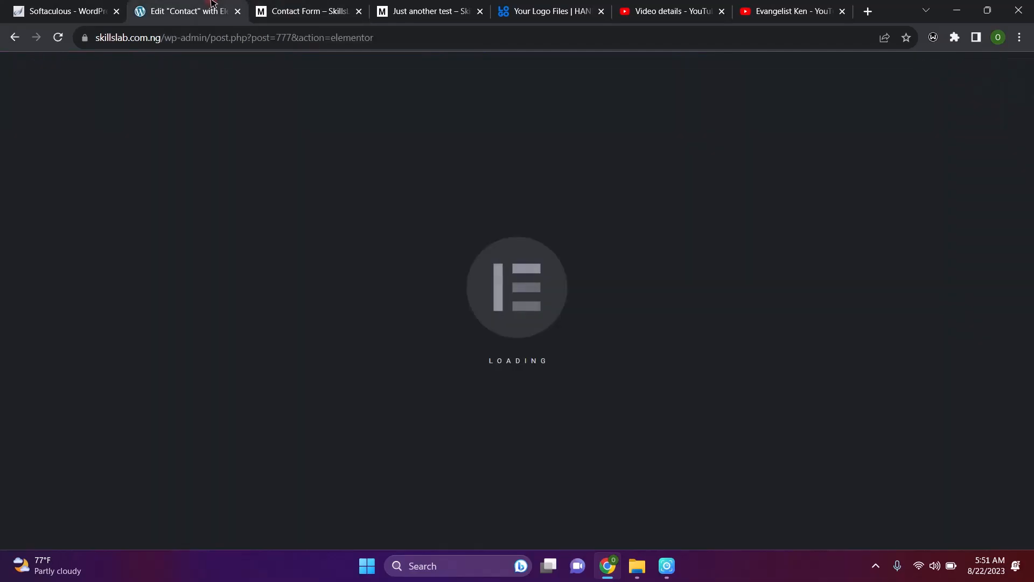
pyautogui.click(360, 11)
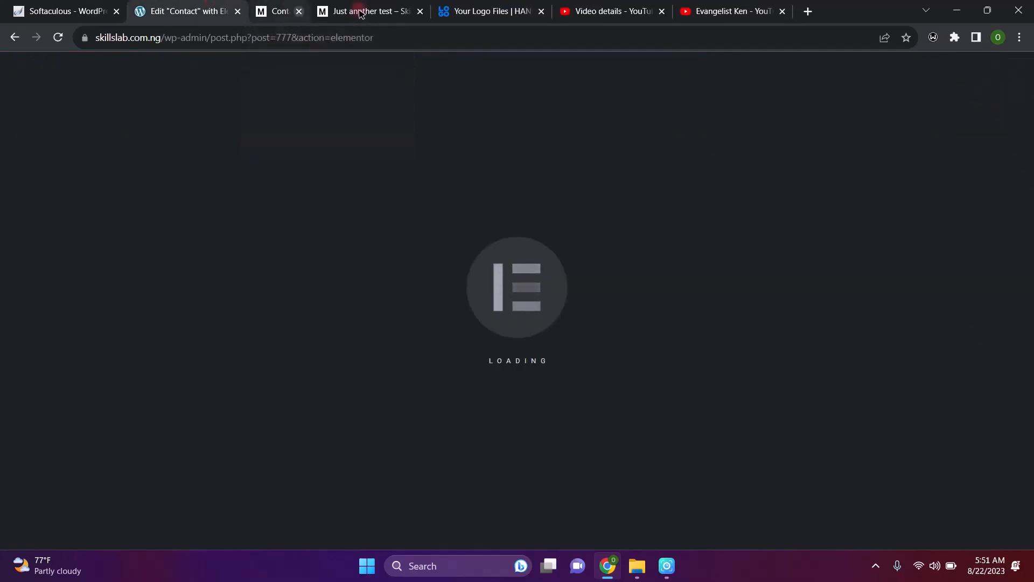
pyautogui.click(360, 11)
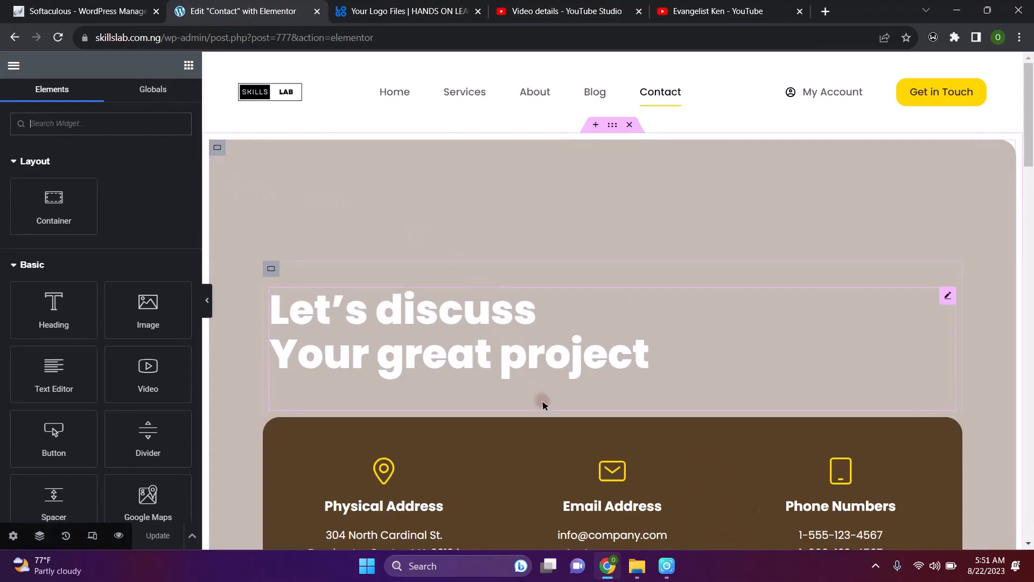
# Scroll to the 'Send Us Your Feedback' form and edit its WPForms widget, set to Simple Contact Form
pyautogui.scroll(-5, 542, 400)
pyautogui.scroll(4, 543, 403)
pyautogui.scroll(-10, 542, 405)
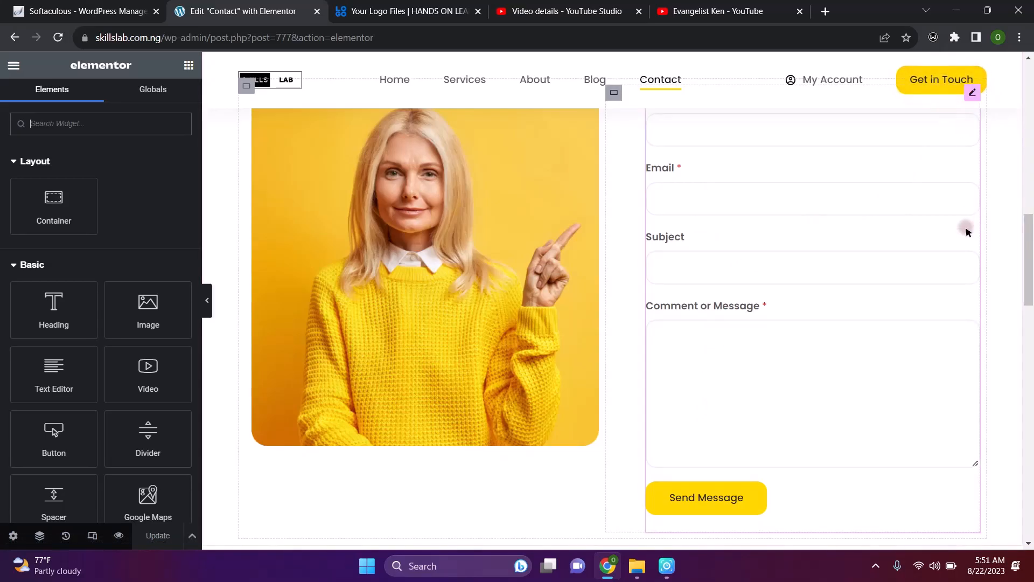
pyautogui.scroll(-4, 967, 227)
pyautogui.scroll(8, 967, 231)
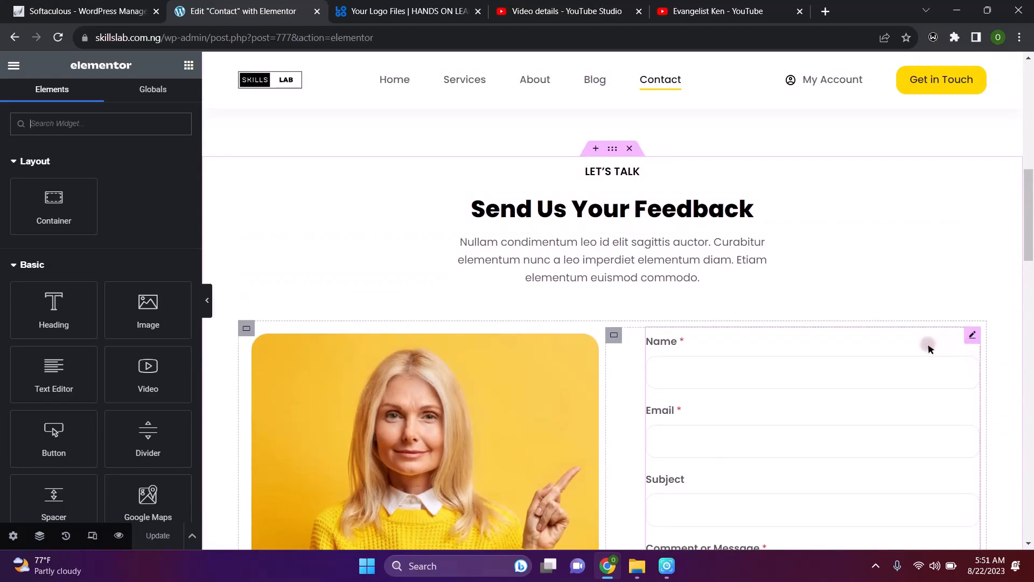
pyautogui.click(973, 335)
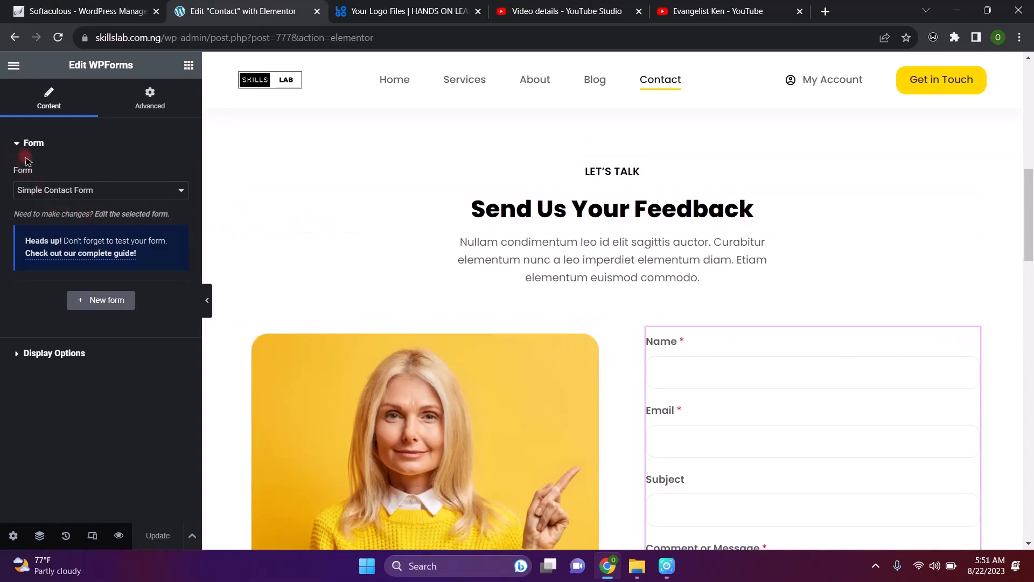
# Check the Form dropdown, keep Simple Contact Form, and return to the Elements panel
pyautogui.click(182, 190)
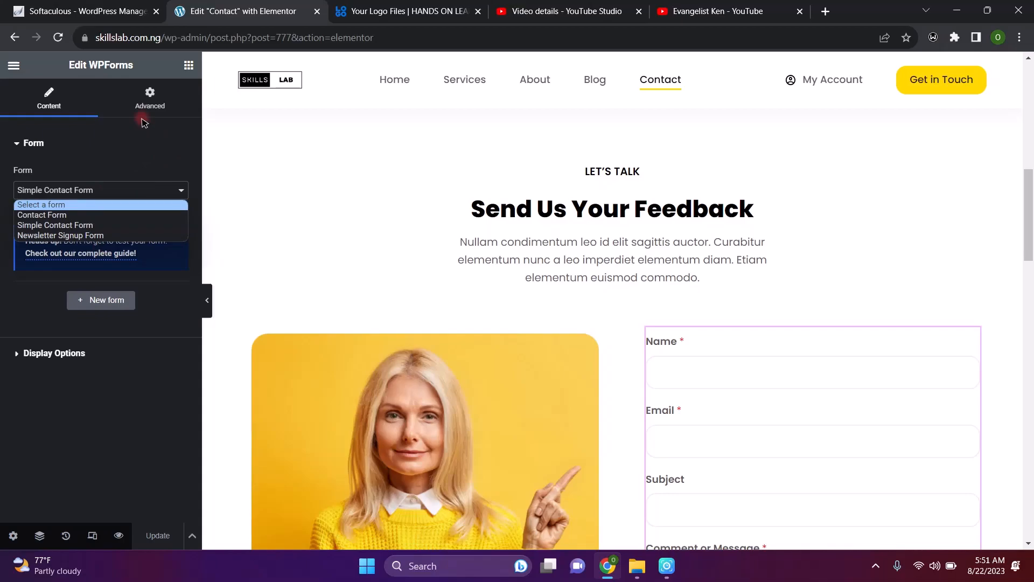
pyautogui.click(187, 66)
pyautogui.click(187, 67)
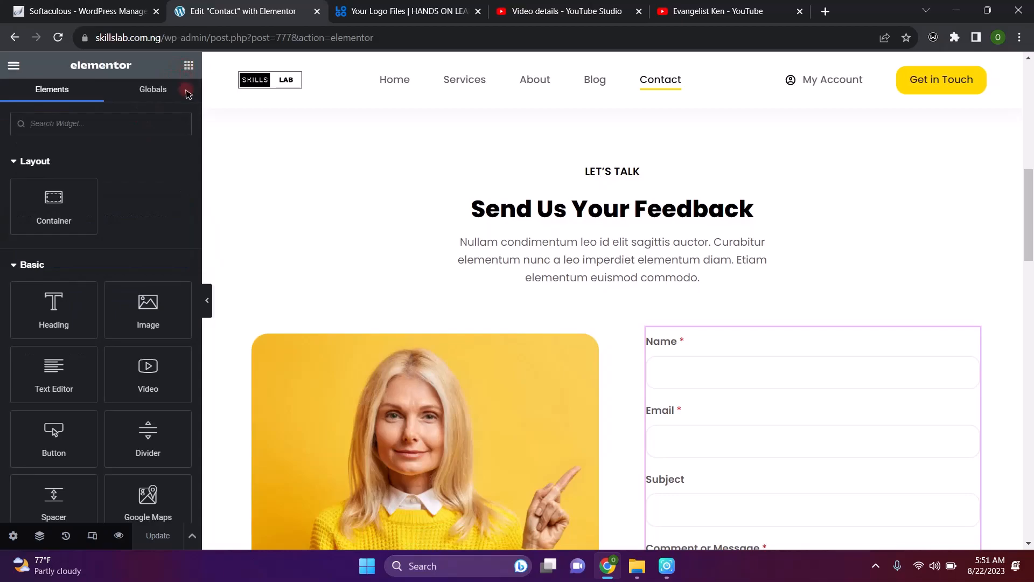
pyautogui.write('so')
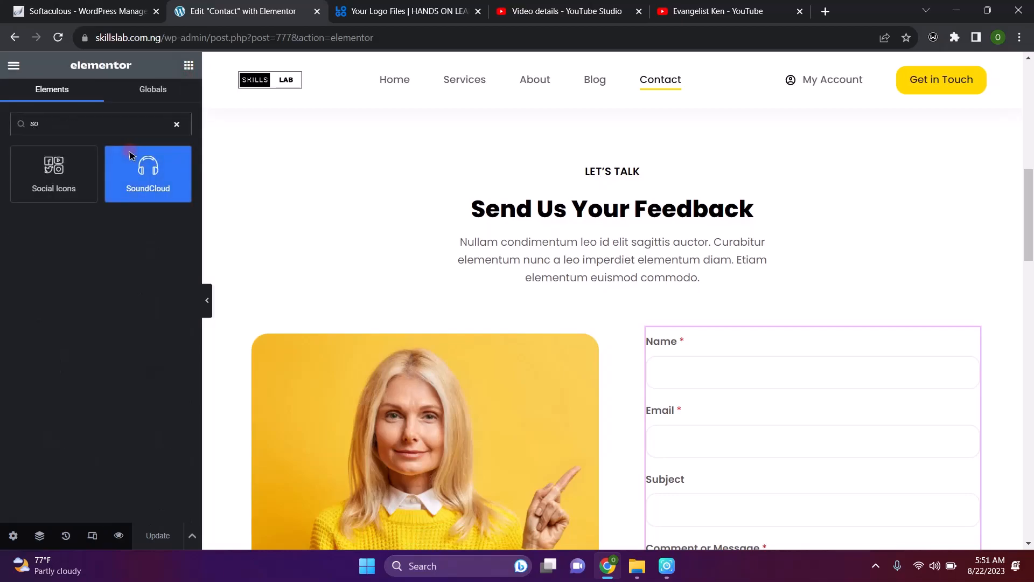
pyautogui.press('BackSpace')
pyautogui.write('h')
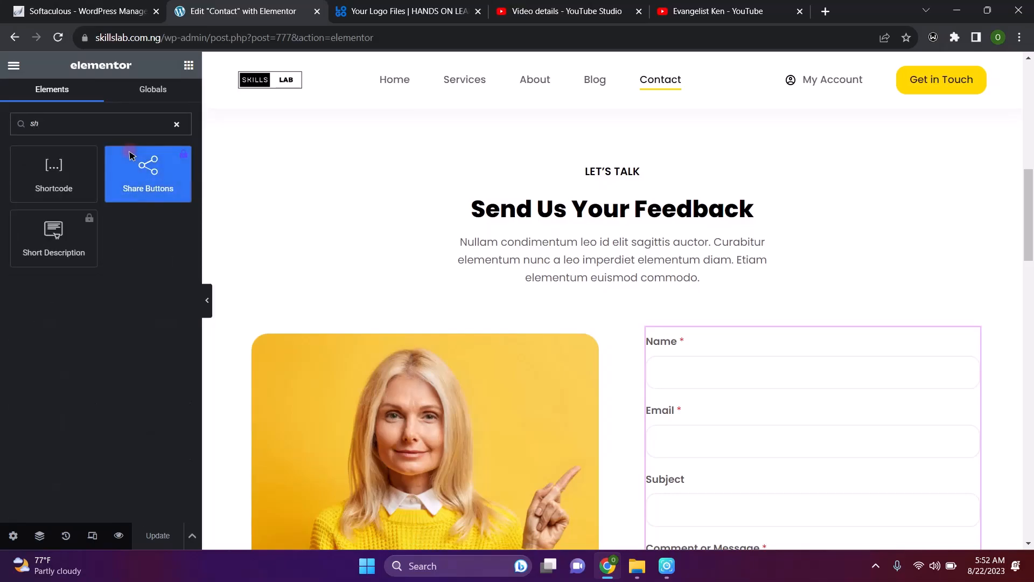
pyautogui.click(58, 169)
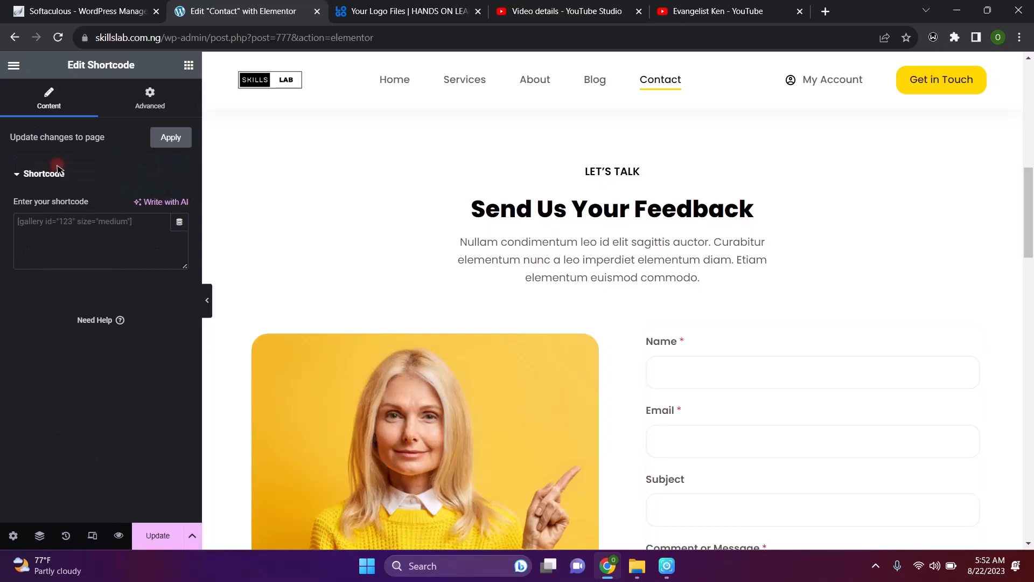
pyautogui.click(76, 240)
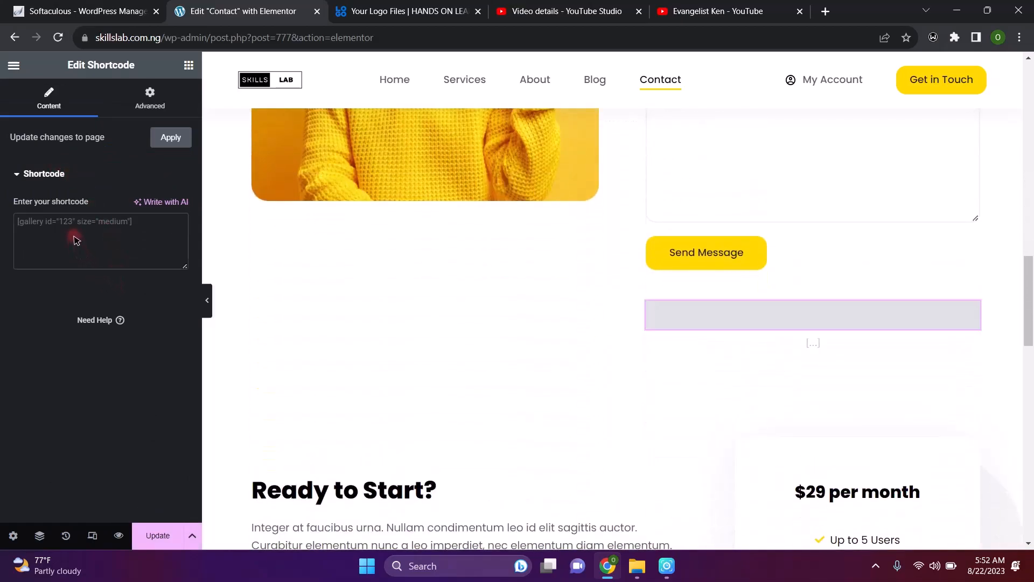
pyautogui.hotkey('ctrl', 'v')
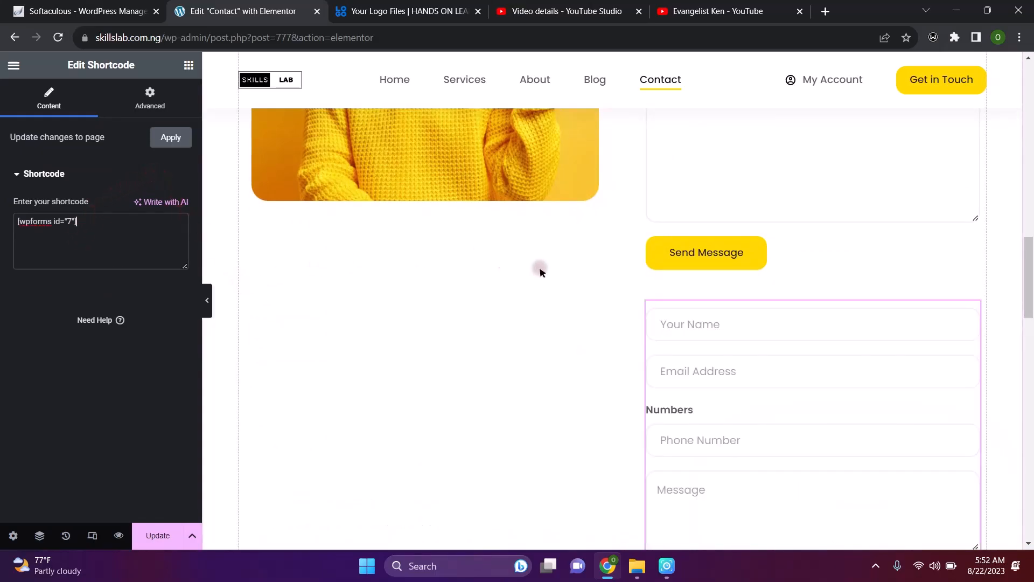
pyautogui.scroll(3, 757, 337)
pyautogui.scroll(2, 758, 336)
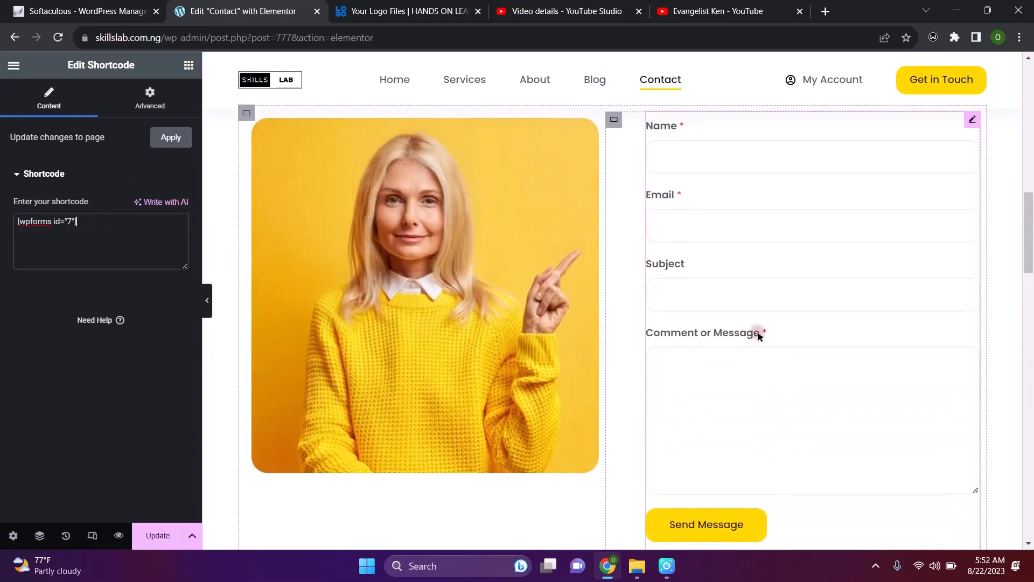
pyautogui.scroll(-1, 758, 336)
pyautogui.scroll(2, 758, 336)
pyautogui.scroll(-5, 757, 336)
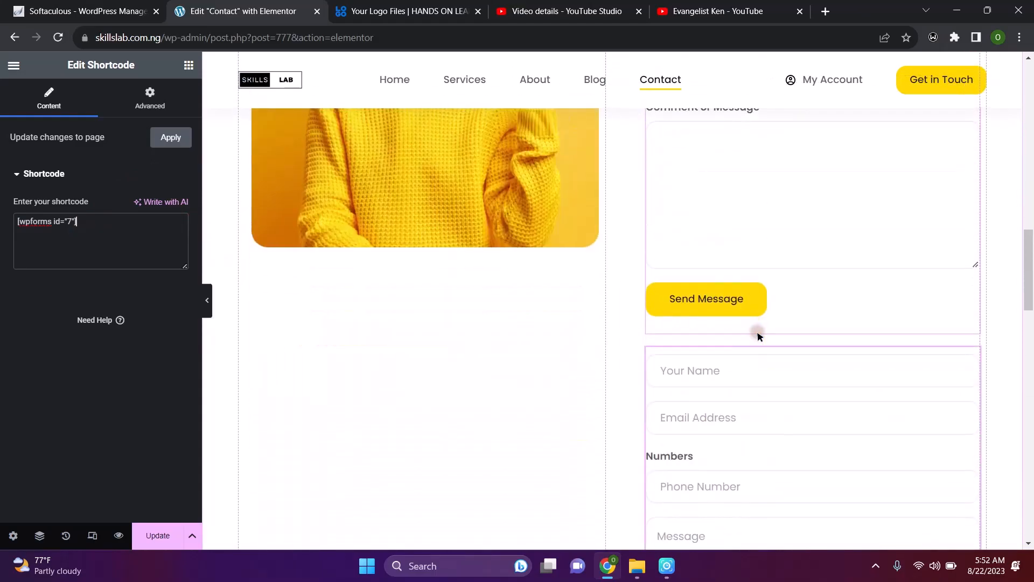
pyautogui.scroll(2, 755, 330)
pyautogui.scroll(-5, 756, 330)
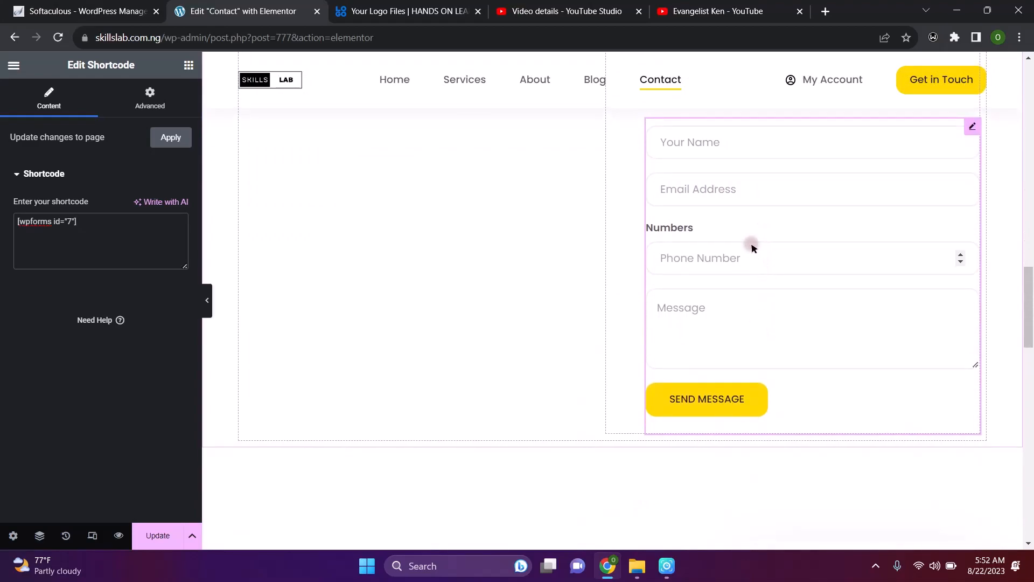
pyautogui.scroll(3, 753, 248)
pyautogui.scroll(-2, 753, 248)
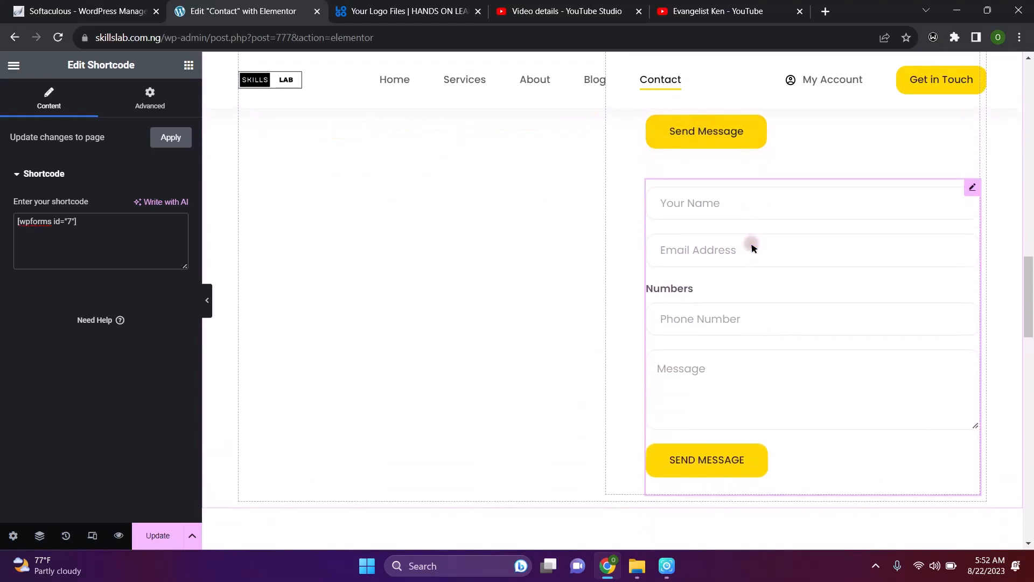
pyautogui.scroll(1, 753, 247)
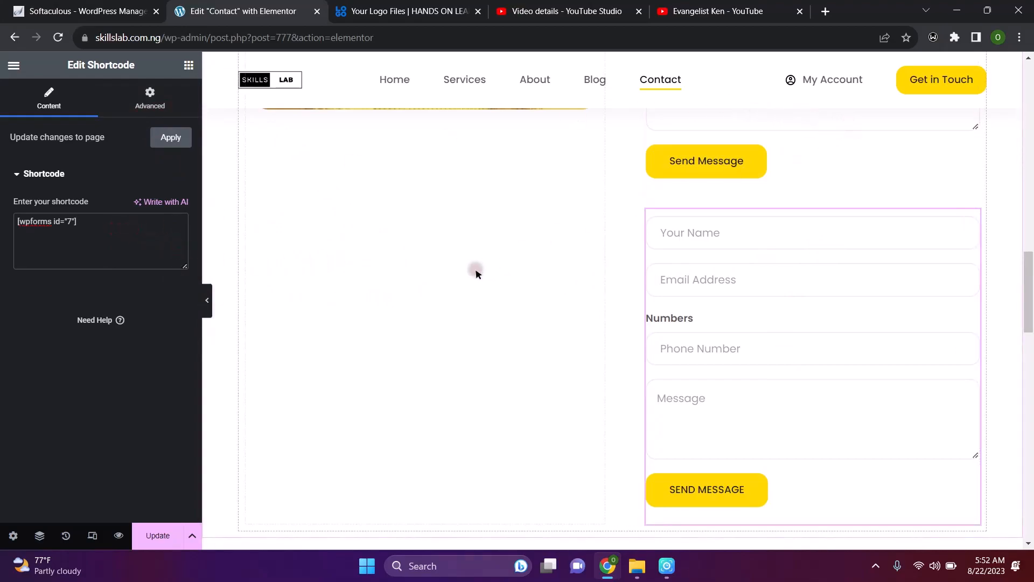
# Clear the WPForms shortcode from the widget, glance at Site Settings, and exit Elementor
pyautogui.press('BackSpace')
pyautogui.press('BackSpace')
pyautogui.press('BackSpace')
pyautogui.press('BackSpace')
pyautogui.press('BackSpace')
pyautogui.press('BackSpace')
pyautogui.press('BackSpace')
pyautogui.press('BackSpace')
pyautogui.press('BackSpace')
pyautogui.press('BackSpace')
pyautogui.press('BackSpace')
pyautogui.press('BackSpace')
pyautogui.press('BackSpace')
pyautogui.press('BackSpace')
pyautogui.press('BackSpace')
pyautogui.press('BackSpace')
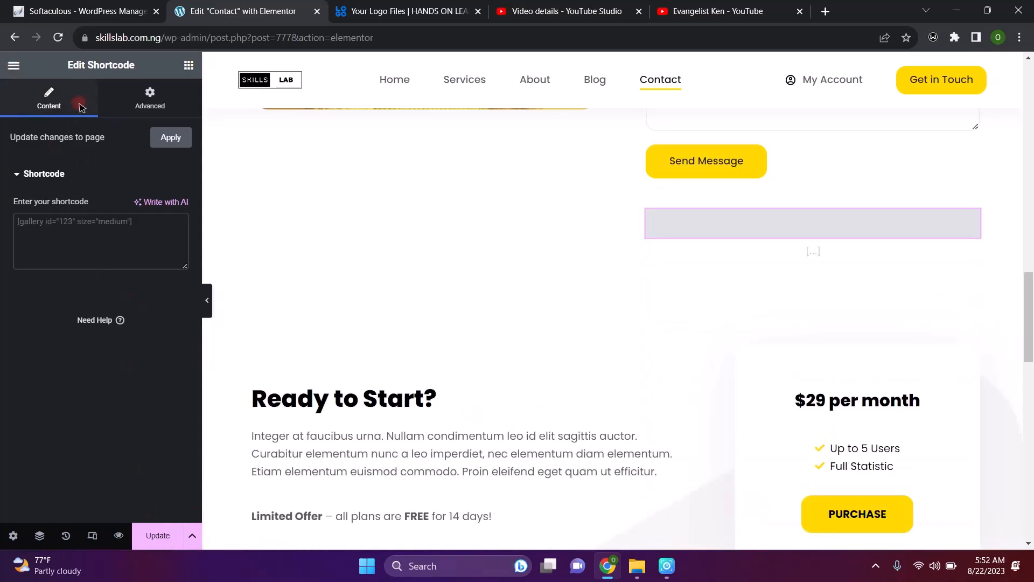
pyautogui.click(14, 65)
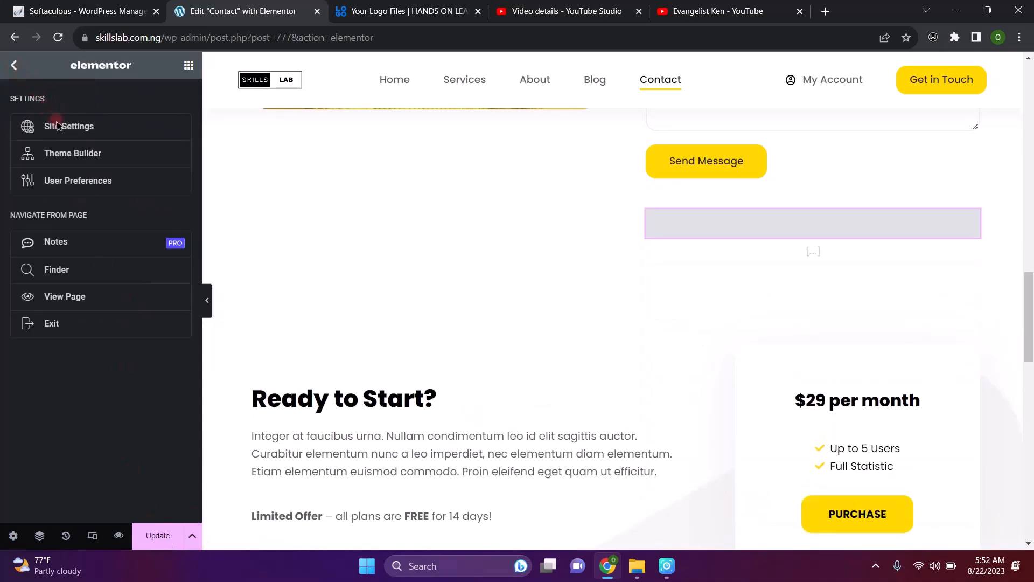
pyautogui.click(78, 126)
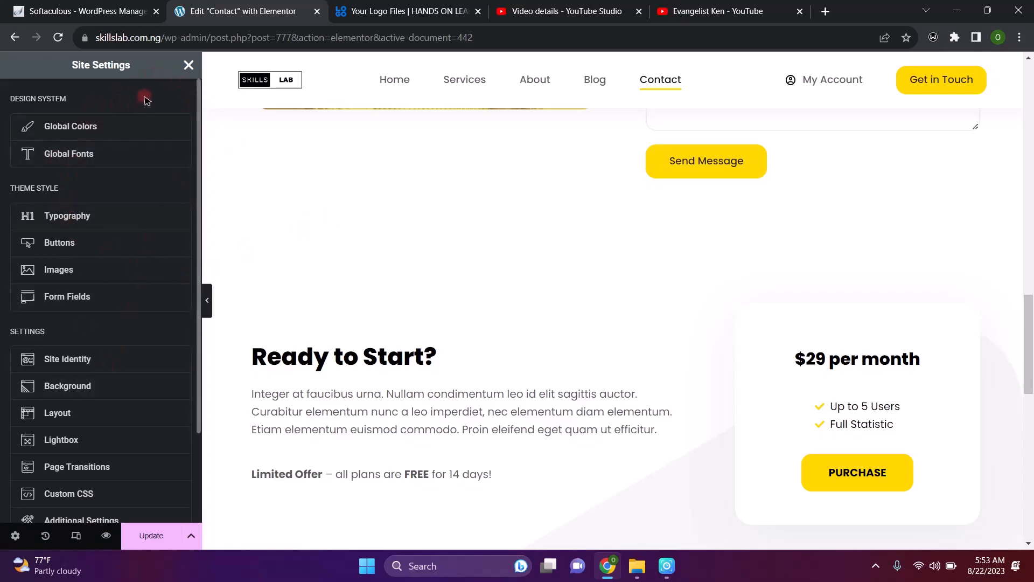
pyautogui.click(187, 65)
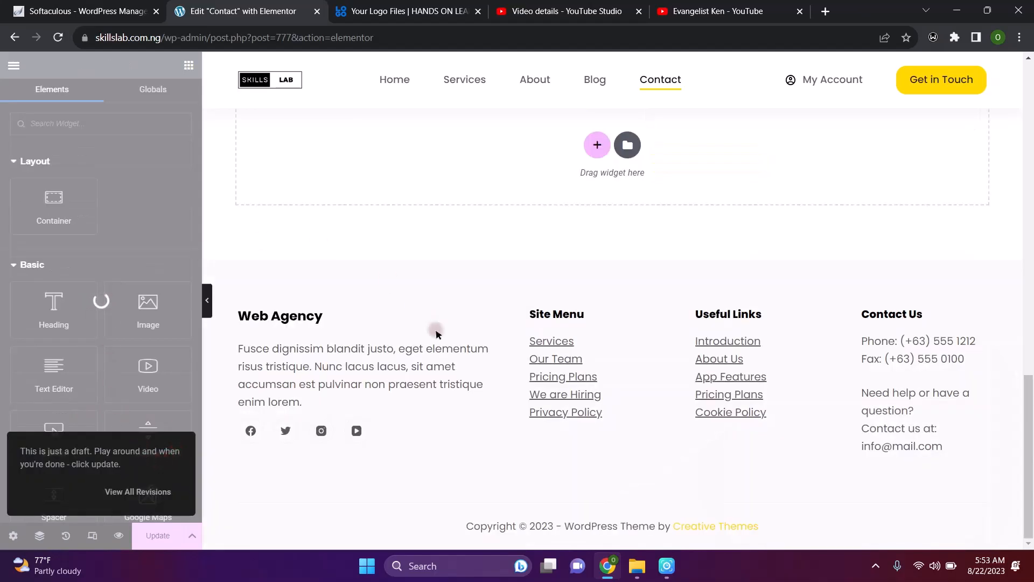
pyautogui.click(14, 65)
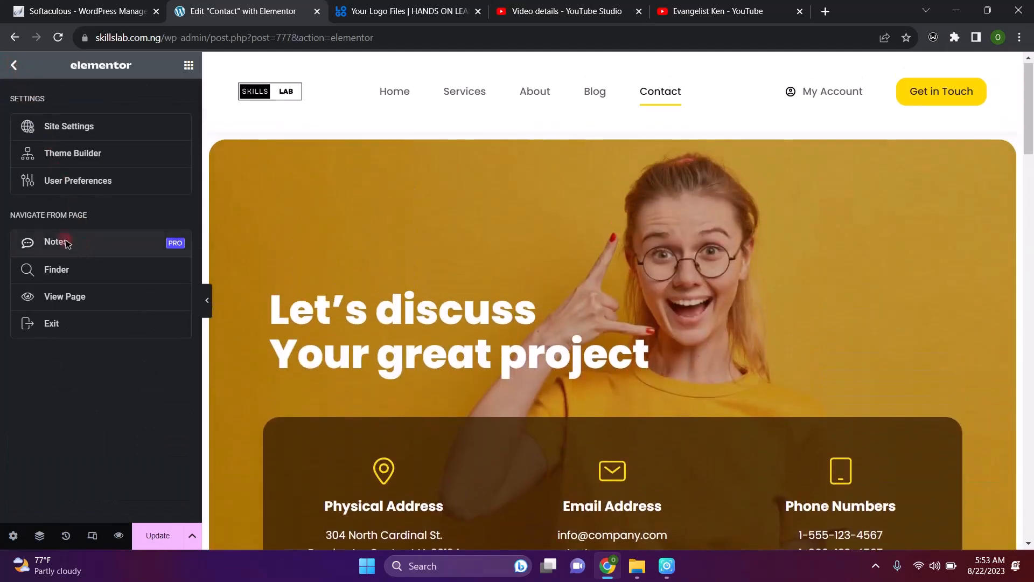
pyautogui.click(59, 325)
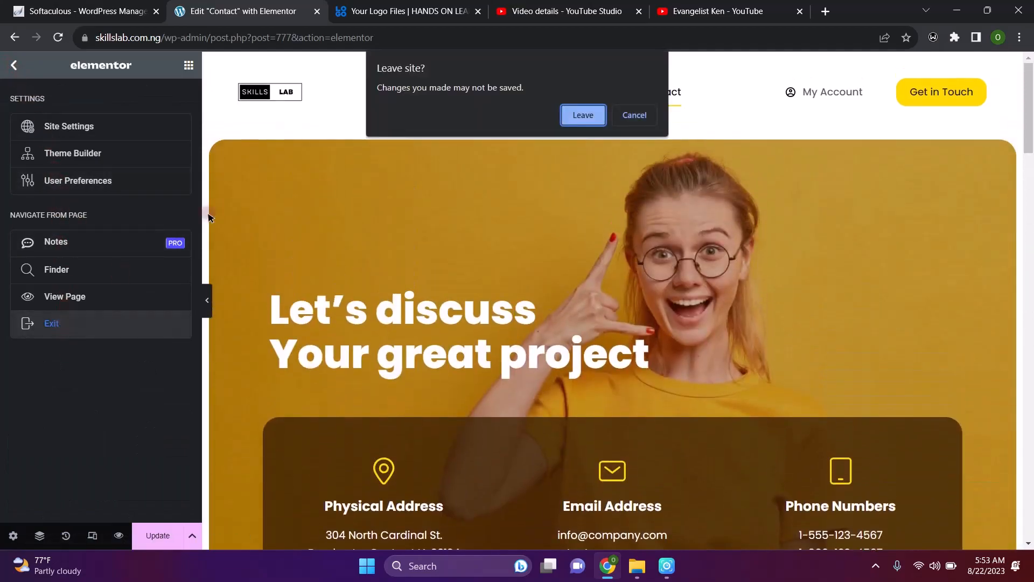
# Discard the Elementor edits and return to the six-page All Pages list
pyautogui.click(581, 115)
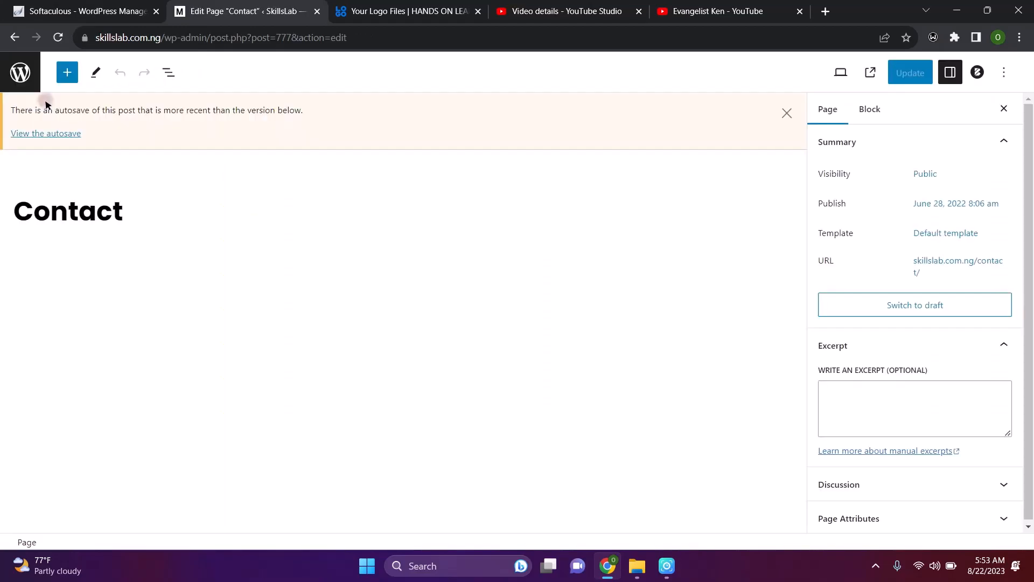
pyautogui.click(27, 67)
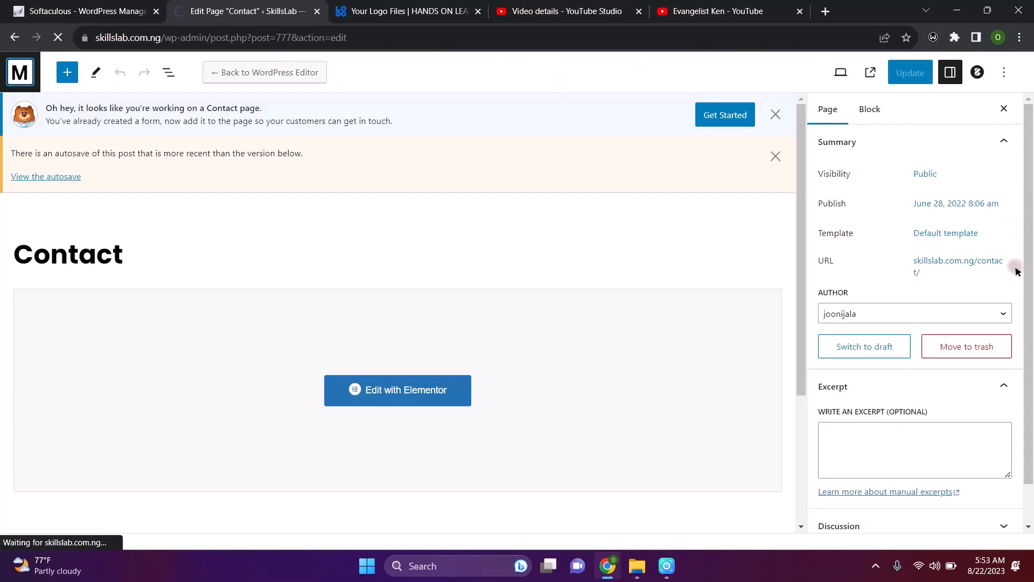
pyautogui.doubleClick(1030, 514)
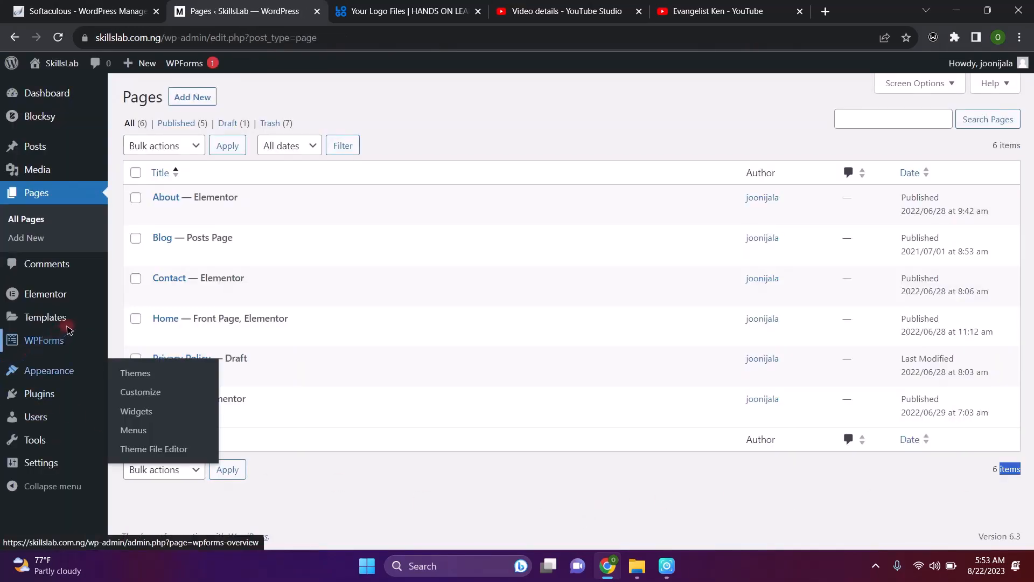
# Go to Appearance > Menus to edit the Main Menu
pyautogui.moveTo(25, 378)
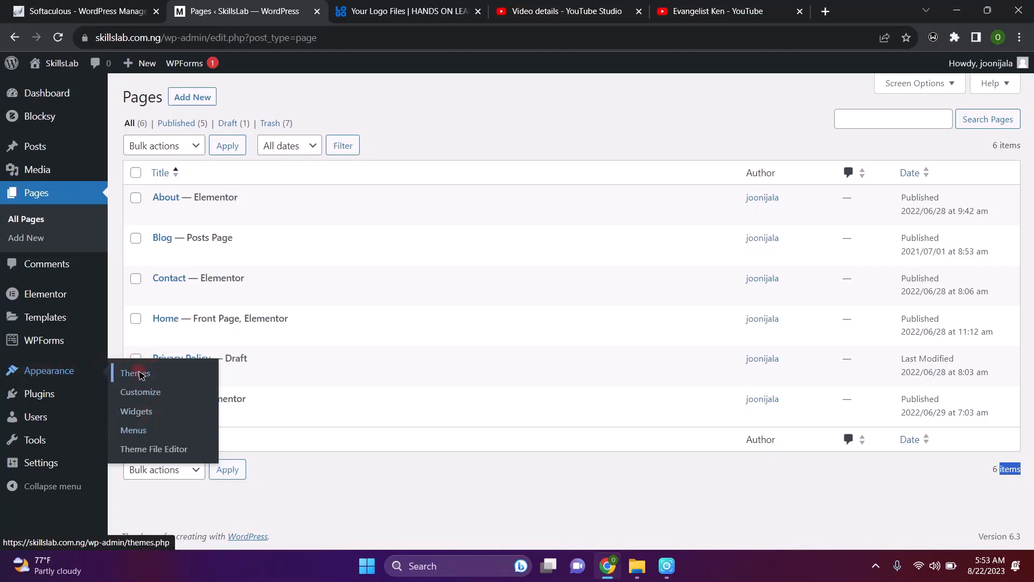
pyautogui.click(133, 431)
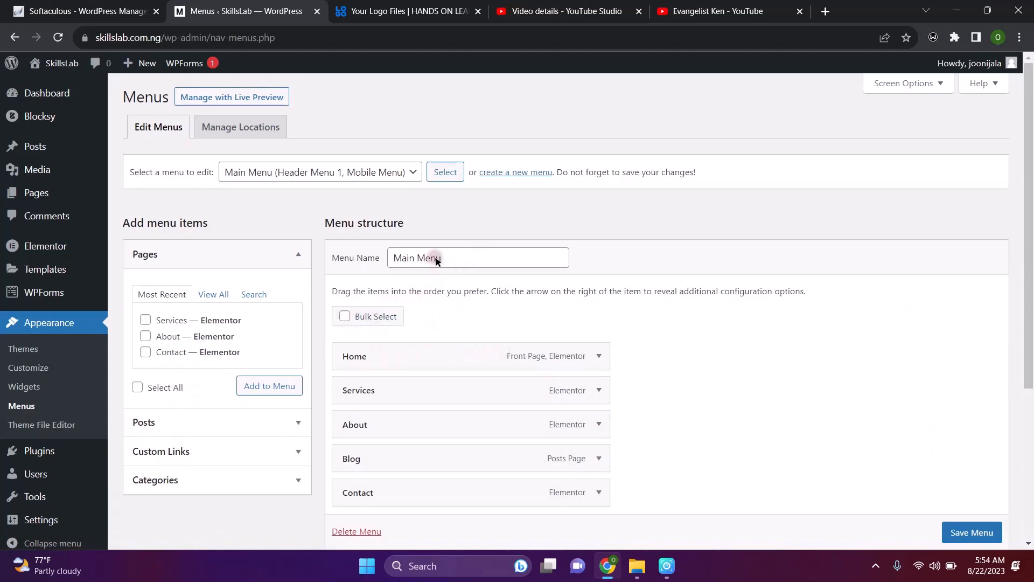
pyautogui.scroll(-1, 435, 261)
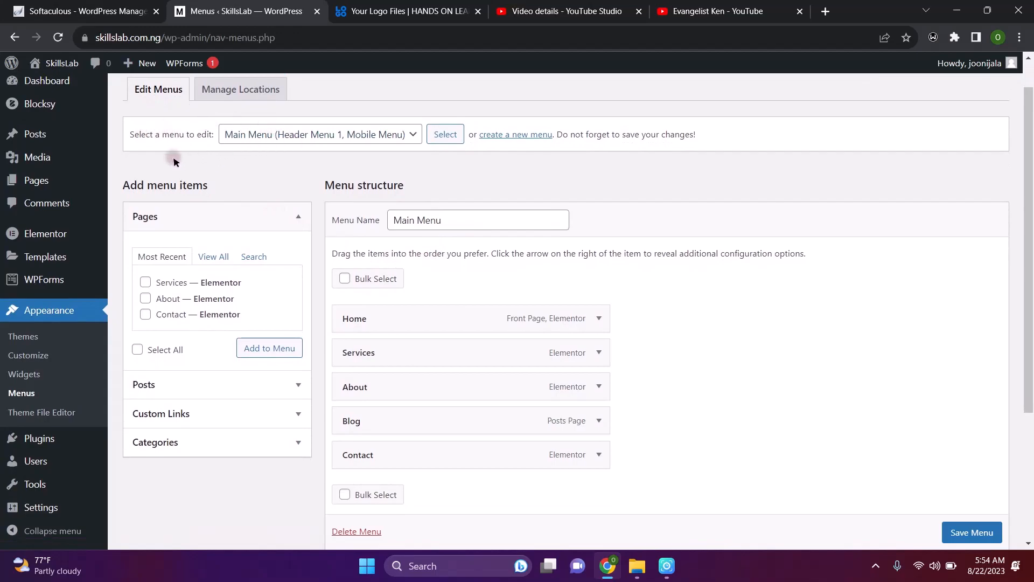
pyautogui.click(413, 135)
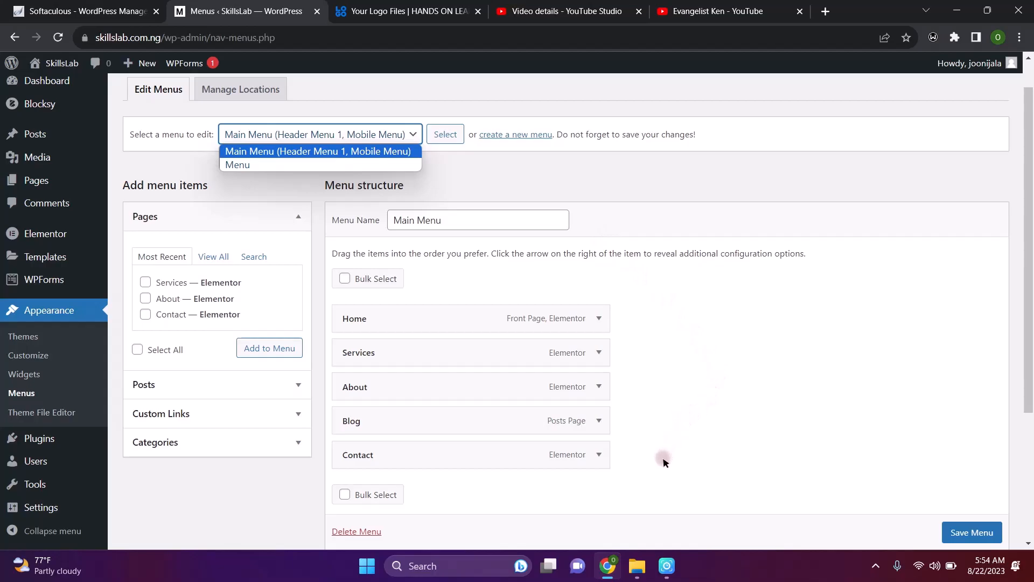
pyautogui.scroll(-2, 628, 436)
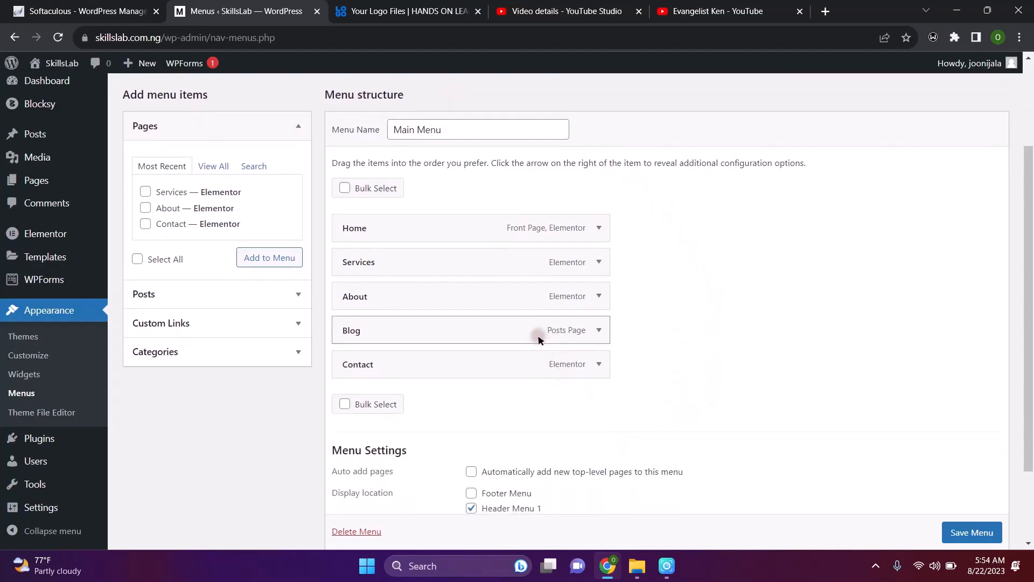
# Expand the Services menu item and browse the Pages tabs: View All, Search, Most Recent
pyautogui.click(599, 263)
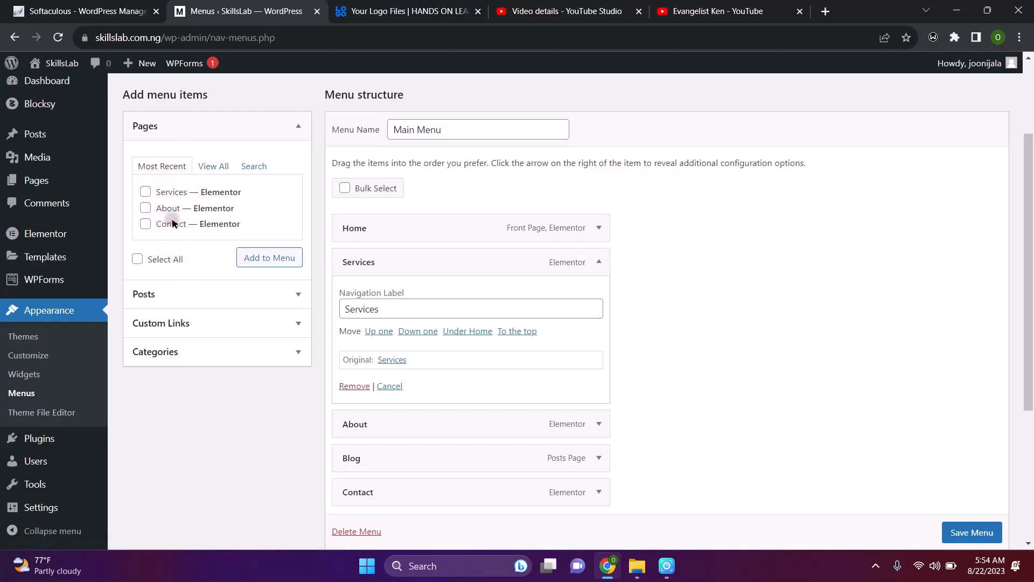
pyautogui.click(207, 169)
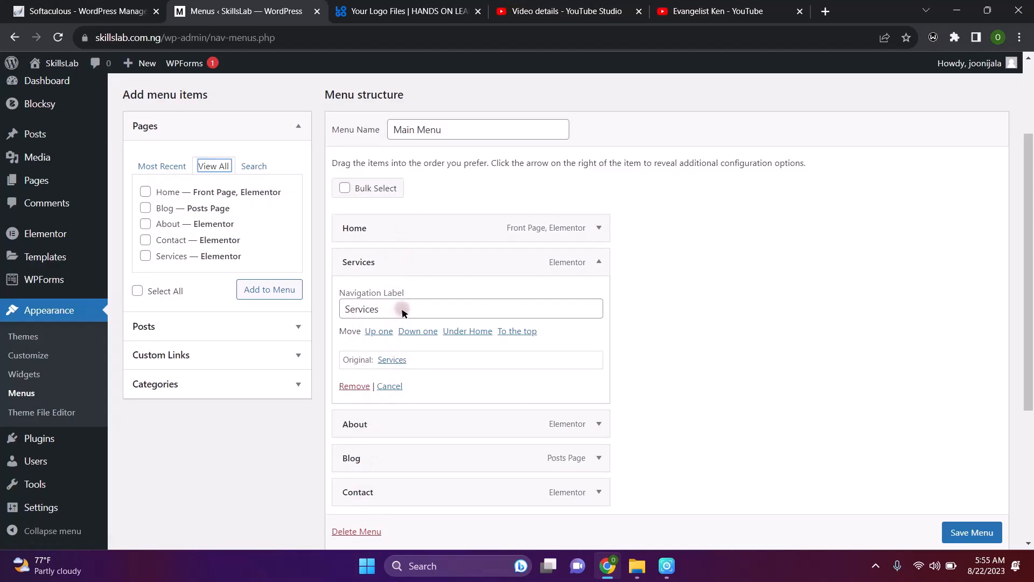
pyautogui.click(260, 163)
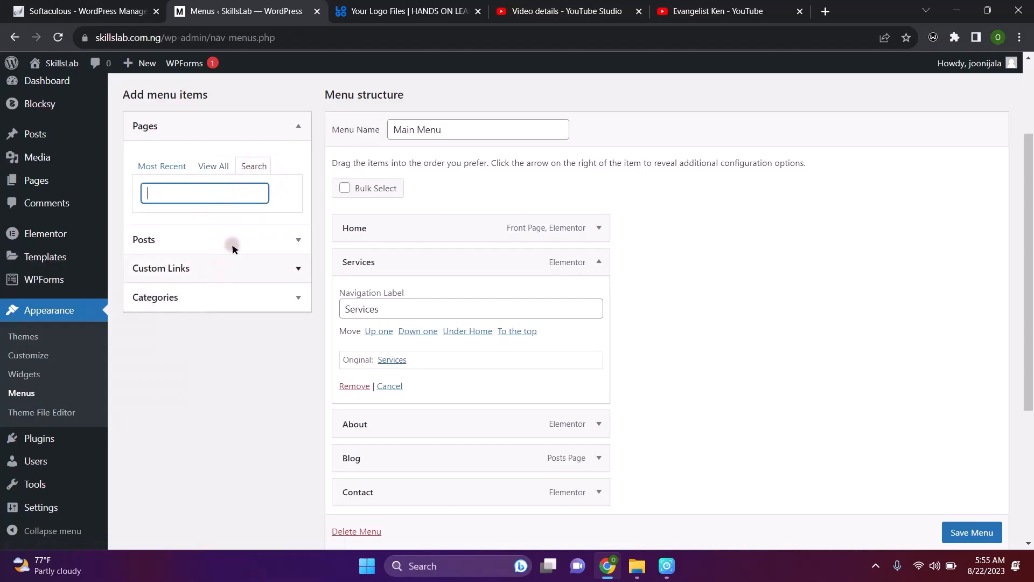
pyautogui.click(163, 167)
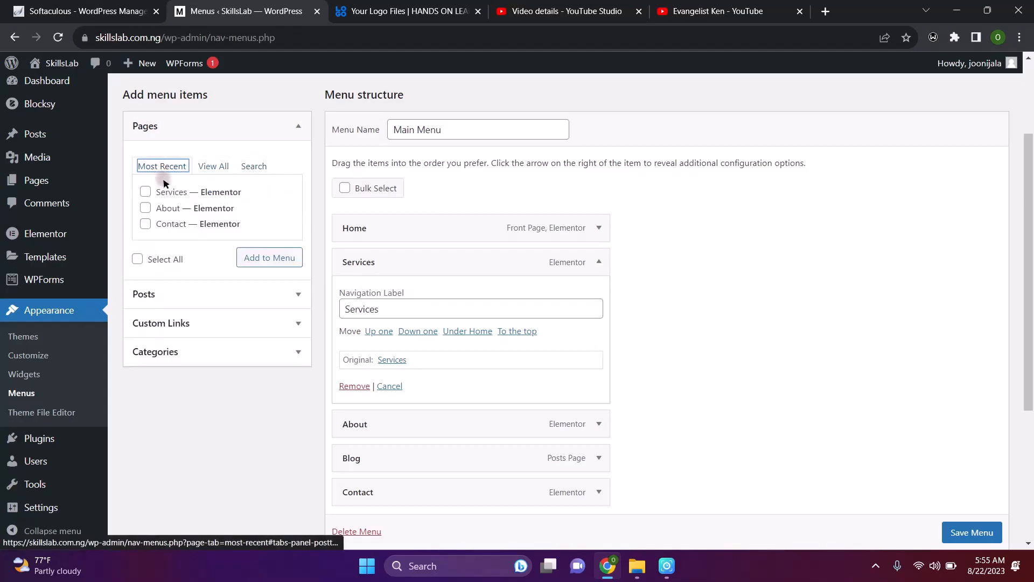
# Open the Custom Links panel and place the cursor in its URL field
pyautogui.click(208, 324)
pyautogui.click(255, 225)
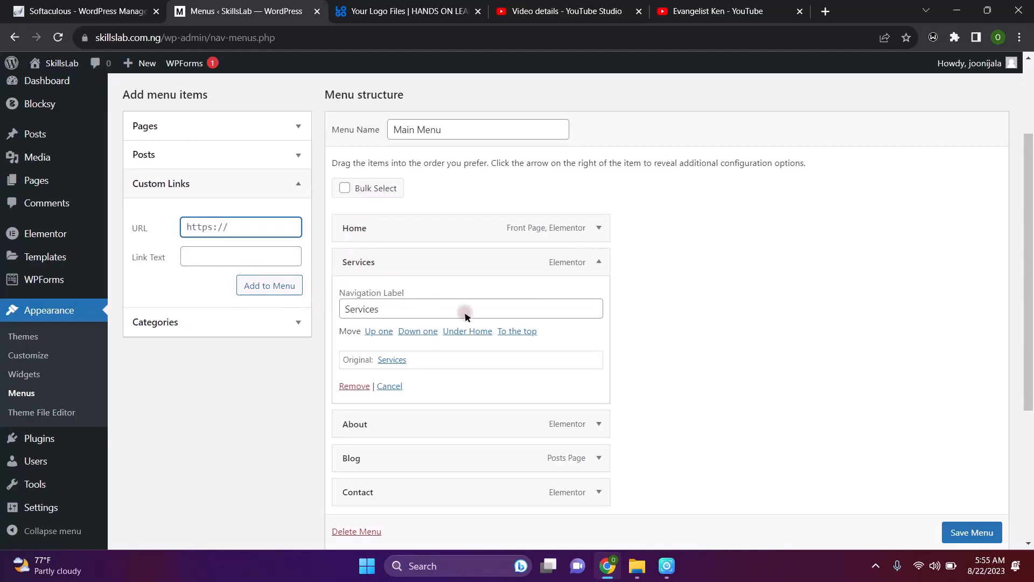
pyautogui.scroll(-4, 504, 402)
pyautogui.scroll(2, 504, 402)
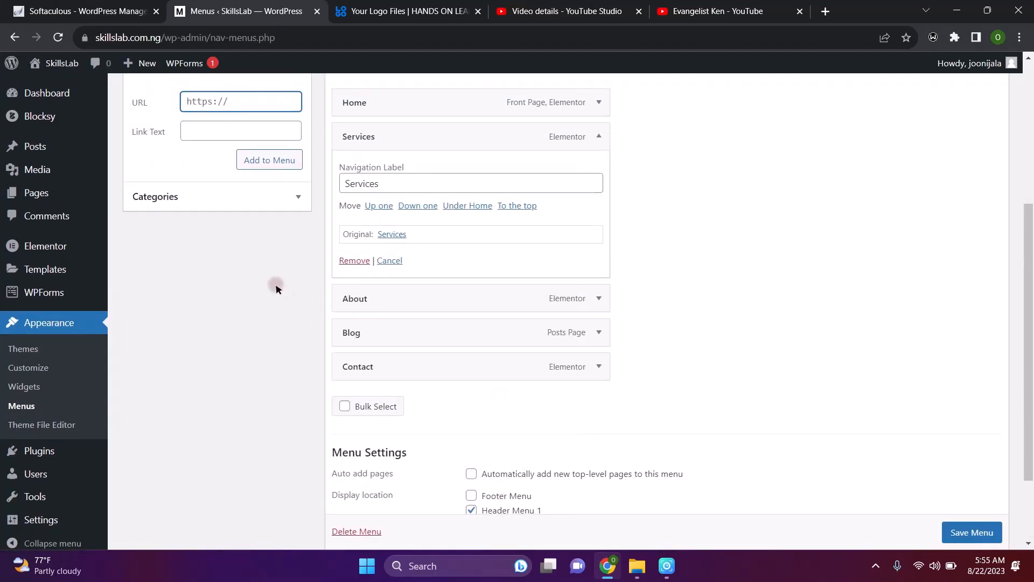
pyautogui.scroll(5, 207, 185)
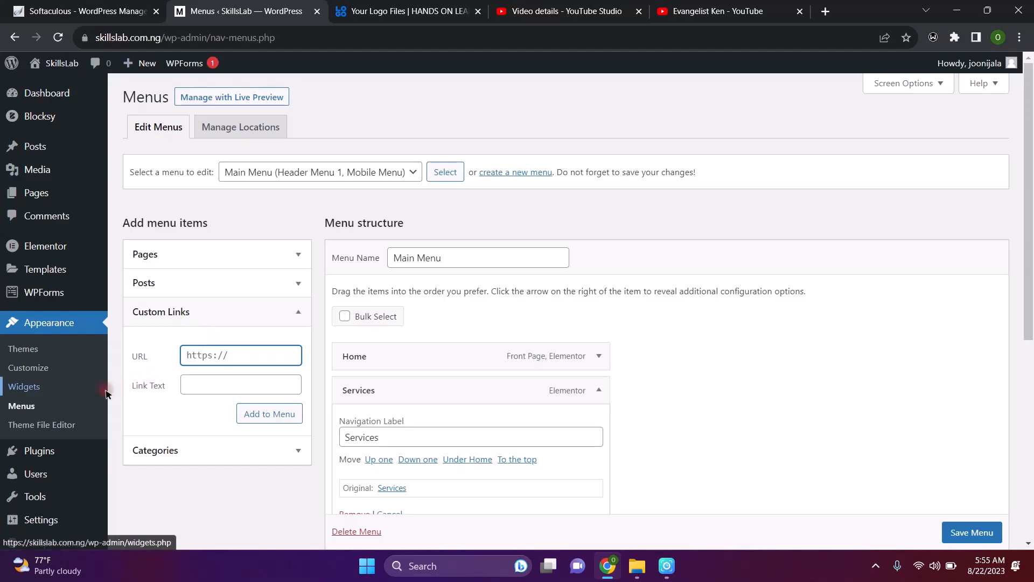
pyautogui.scroll(-2, 63, 357)
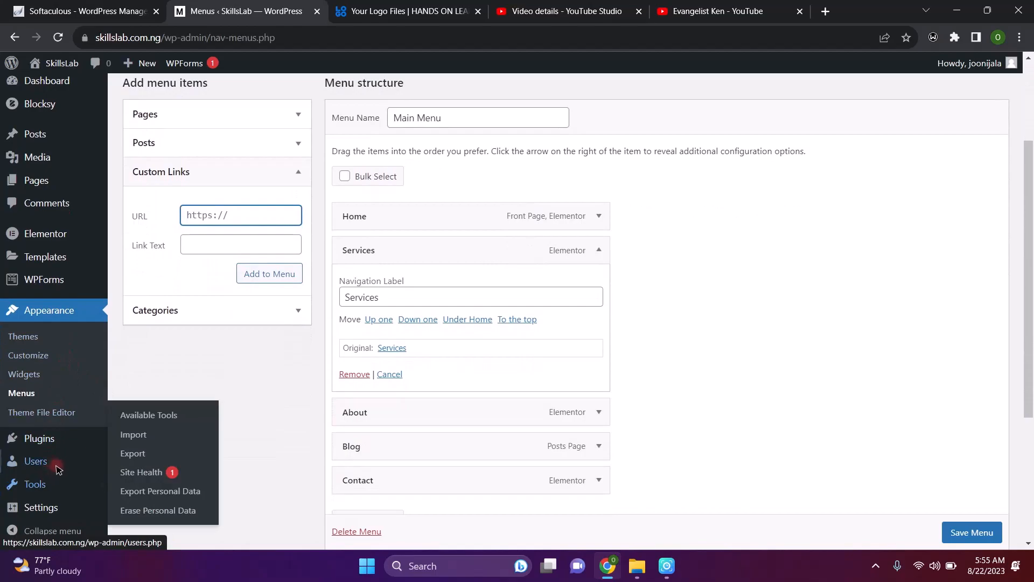
pyautogui.moveTo(48, 437)
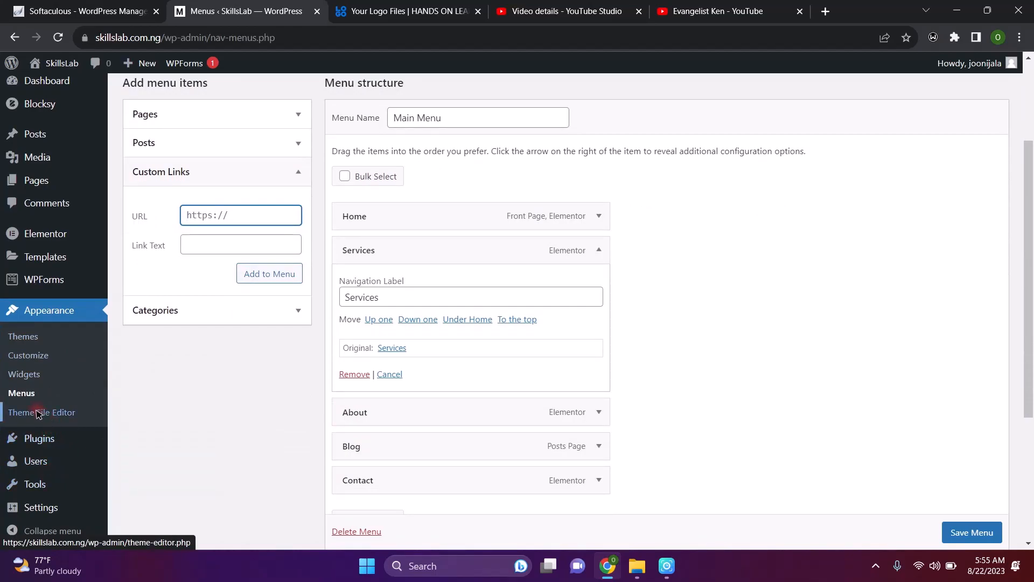
# Open Appearance > Theme File Editor and view the Blocksy Child theme's functions.php
pyautogui.click(38, 413)
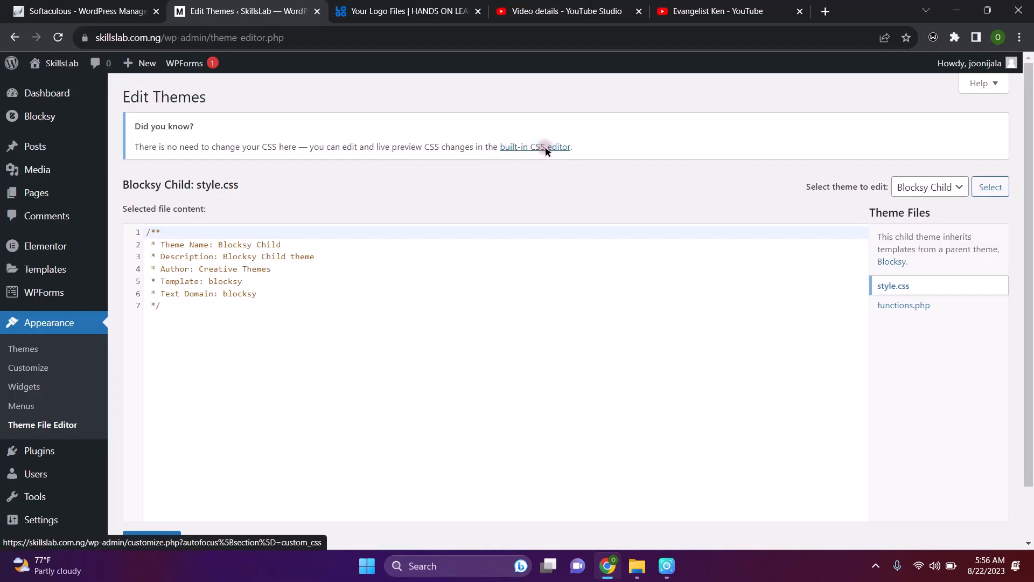
pyautogui.scroll(-1, 625, 298)
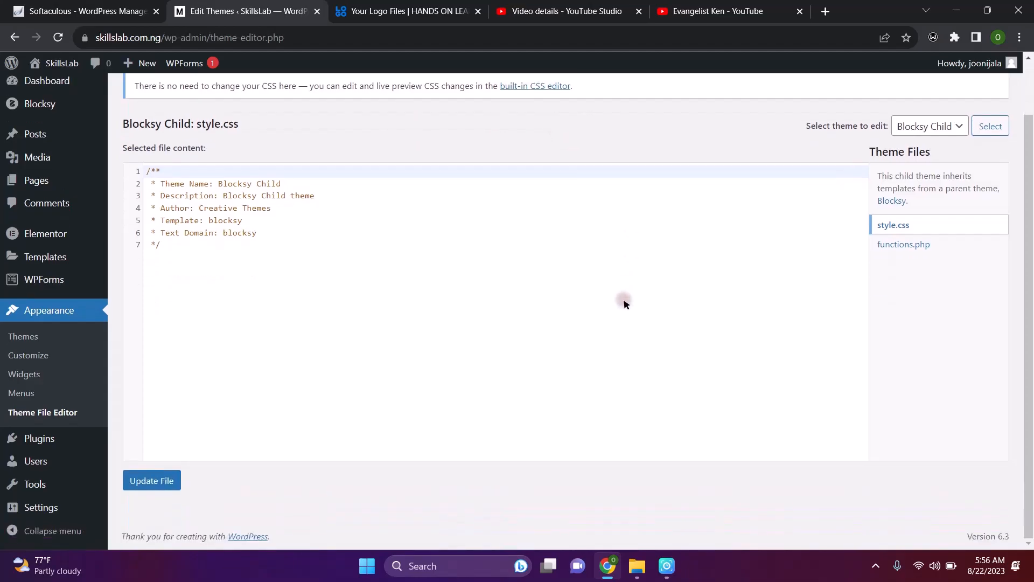
pyautogui.click(911, 247)
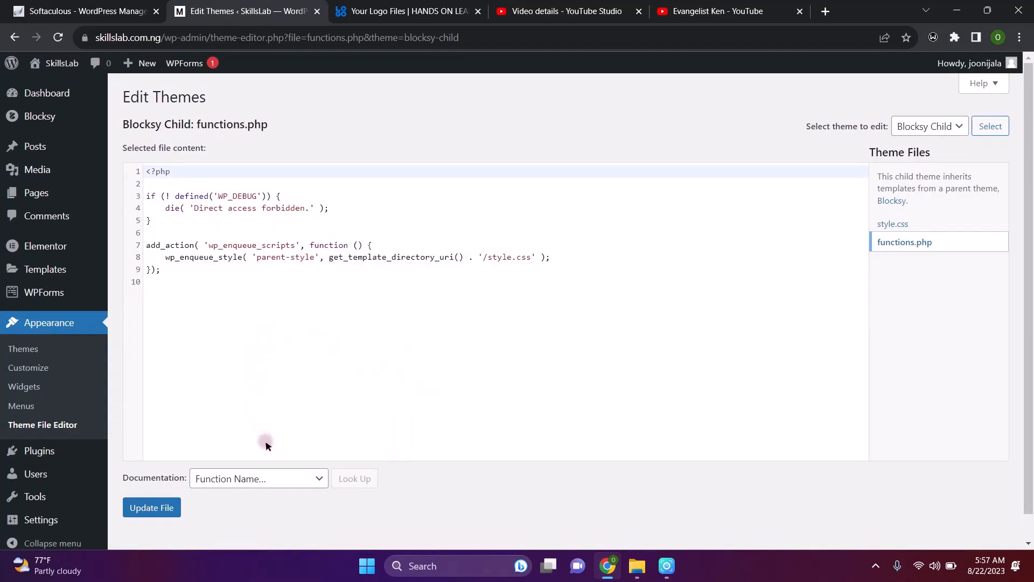
# Open and dismiss the function documentation list, then bring up the Plugins submenu
pyautogui.click(294, 477)
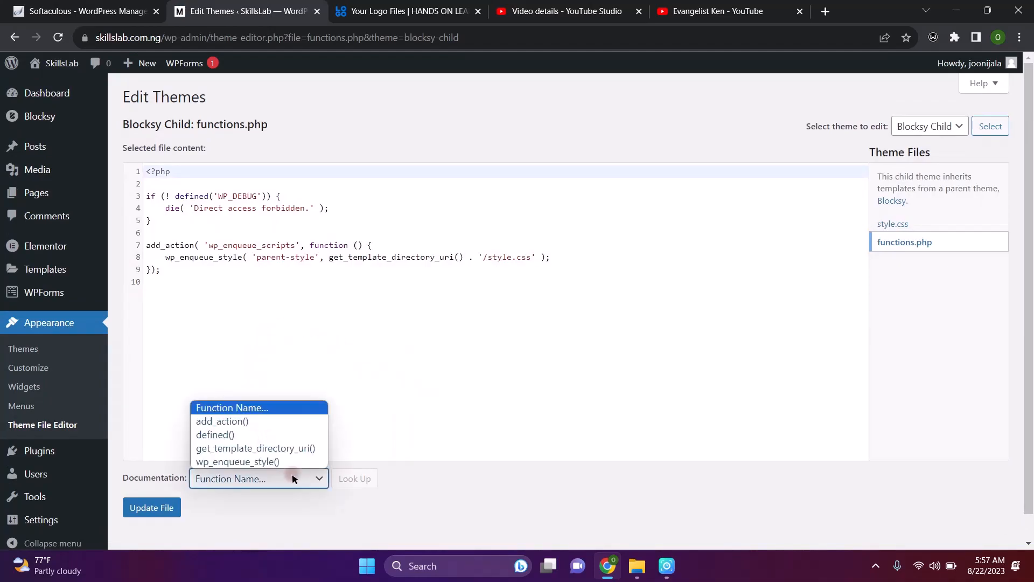
pyautogui.click(443, 384)
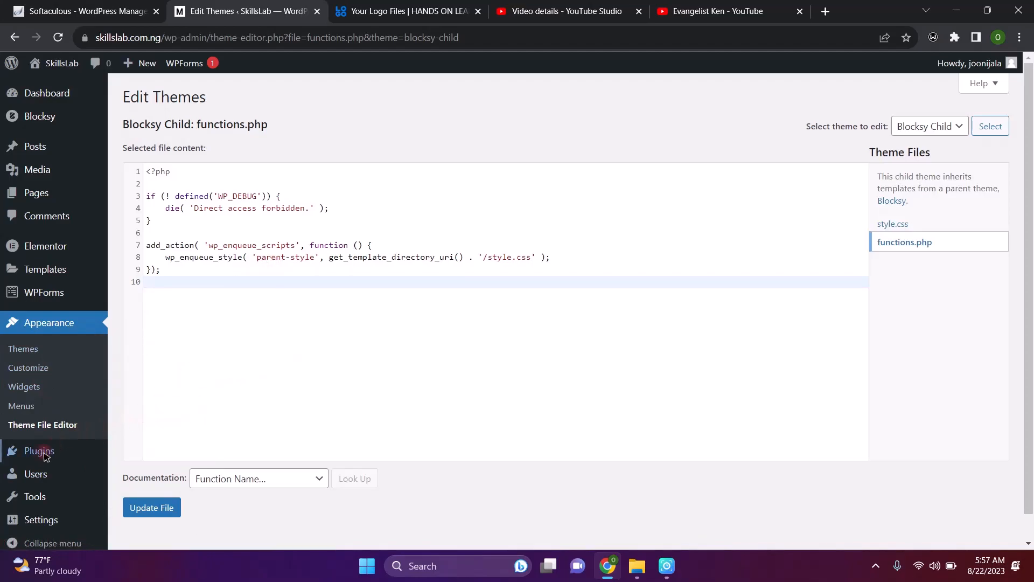
pyautogui.moveTo(32, 451)
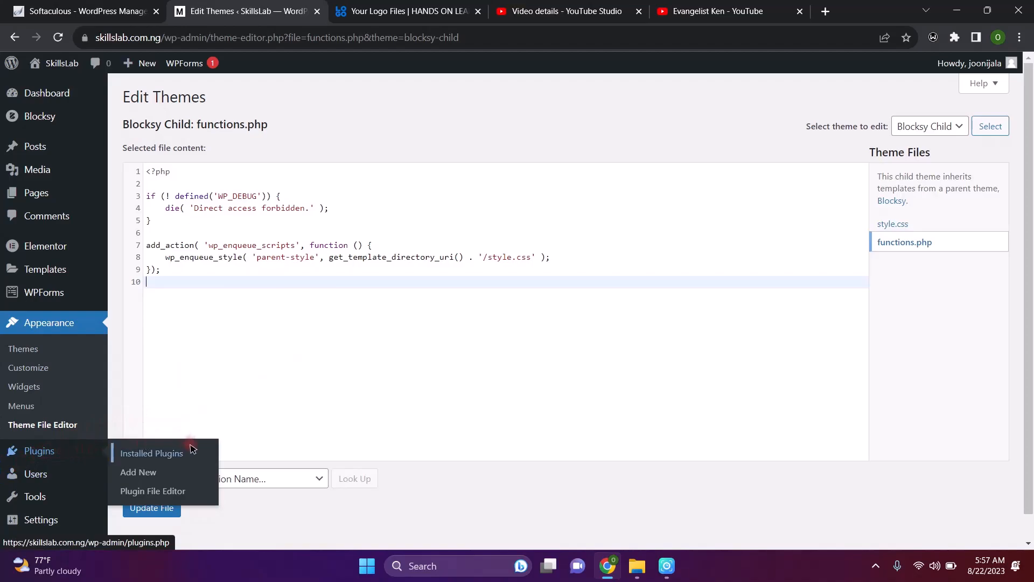
# Review the five installed plugins, then go to Add Plugins' featured list
pyautogui.click(158, 452)
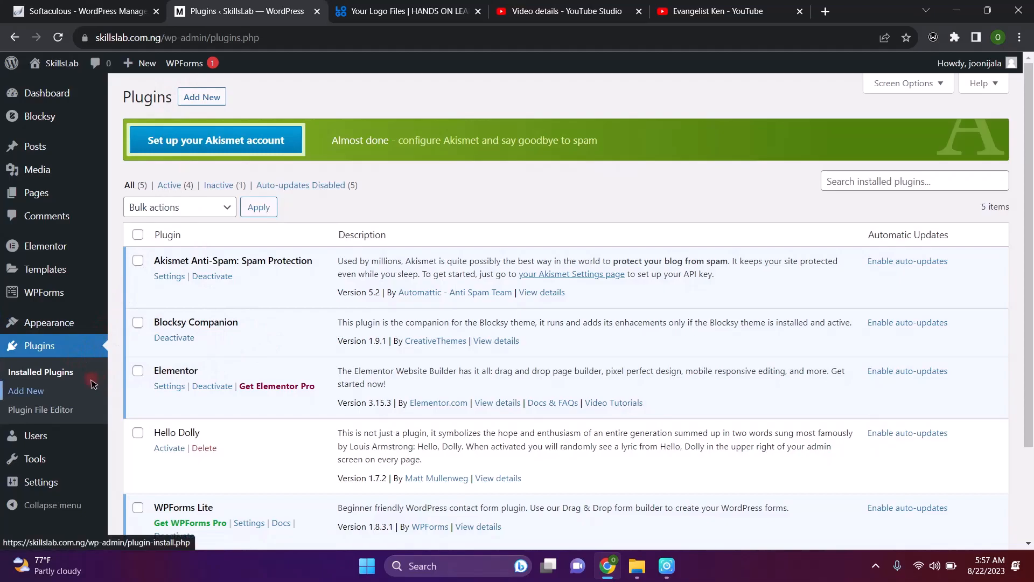
pyautogui.scroll(-2, 277, 374)
pyautogui.scroll(2, 278, 376)
pyautogui.scroll(-2, 280, 379)
pyautogui.scroll(1, 281, 379)
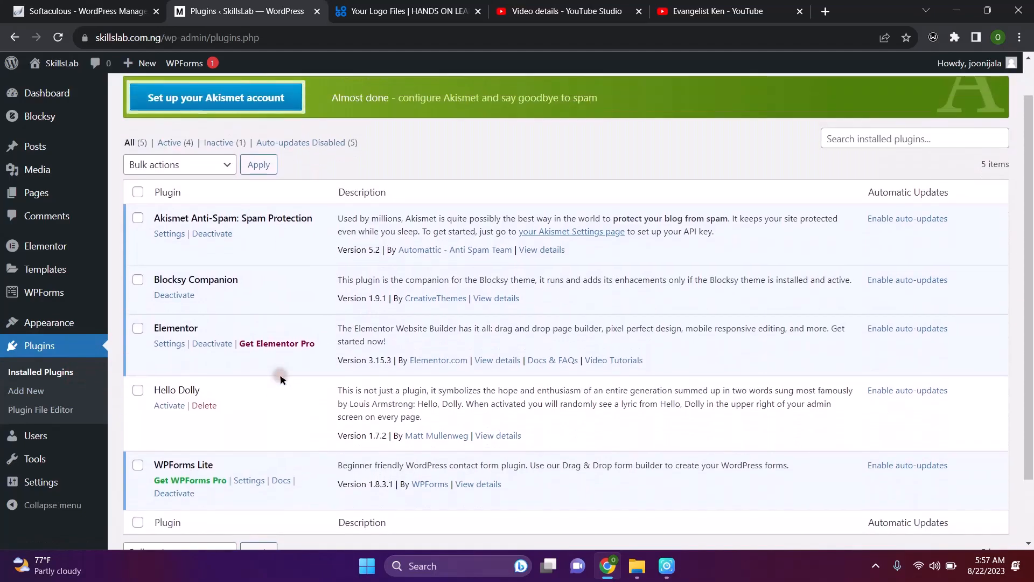
pyautogui.scroll(-2, 278, 377)
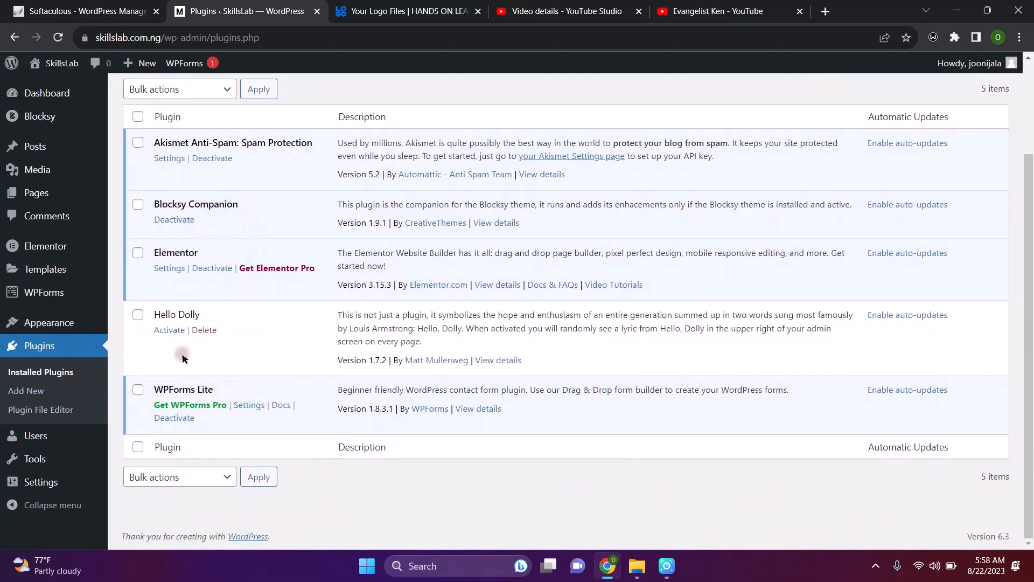
pyautogui.scroll(2, 237, 160)
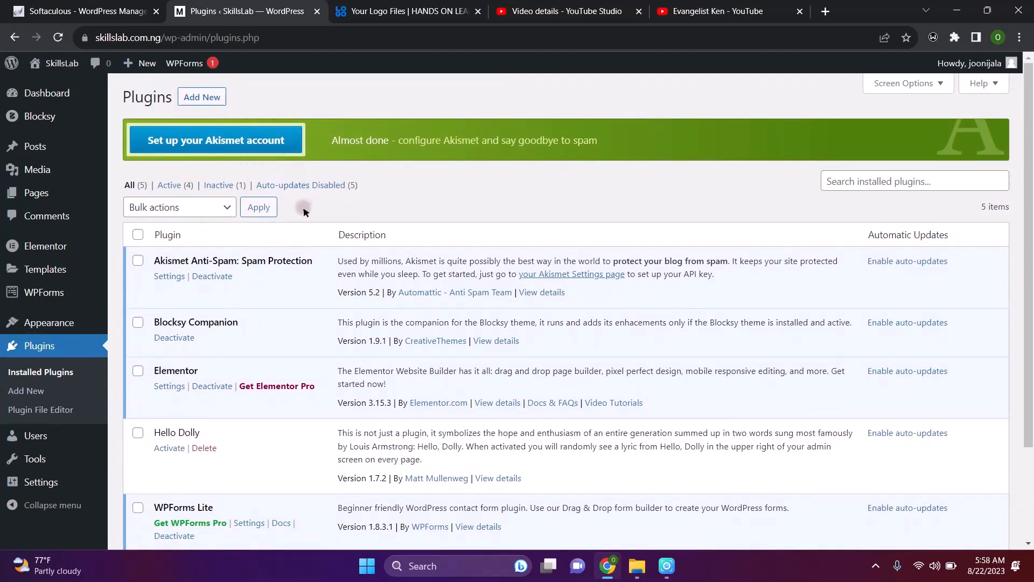
pyautogui.click(195, 99)
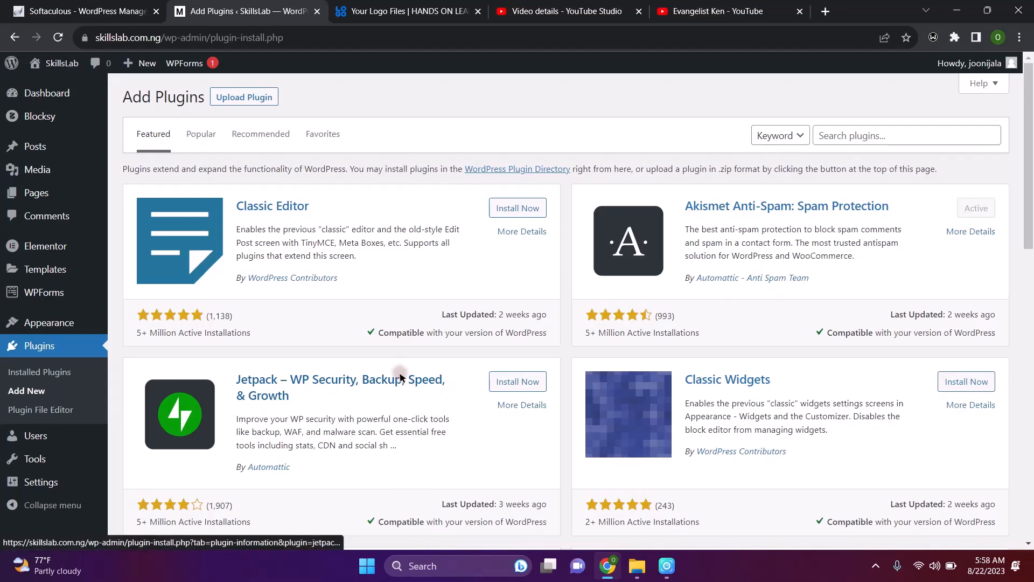
# Install Jetpack from the featured plugins, browsing the list while it installs
pyautogui.click(515, 388)
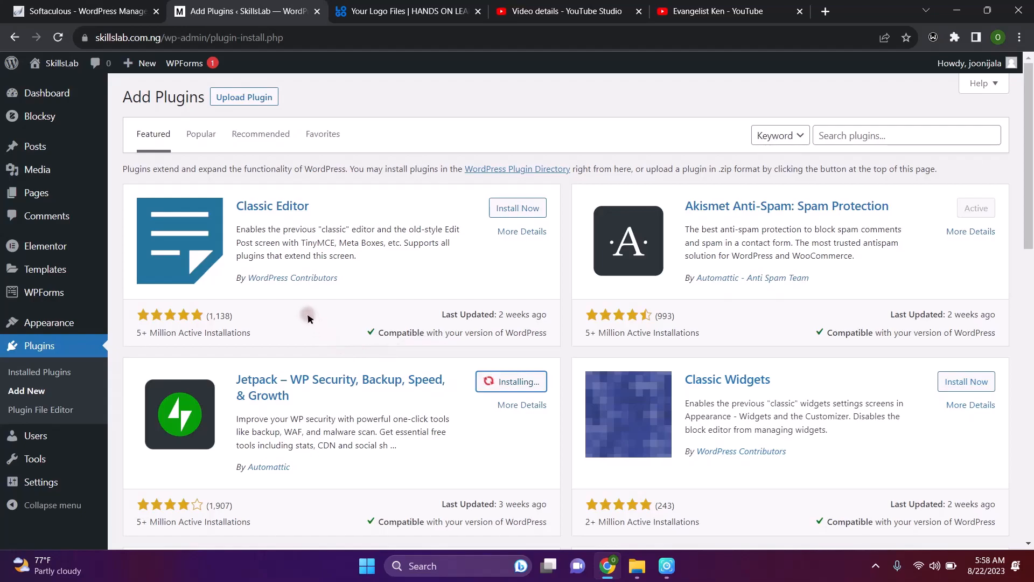
pyautogui.scroll(-4, 308, 318)
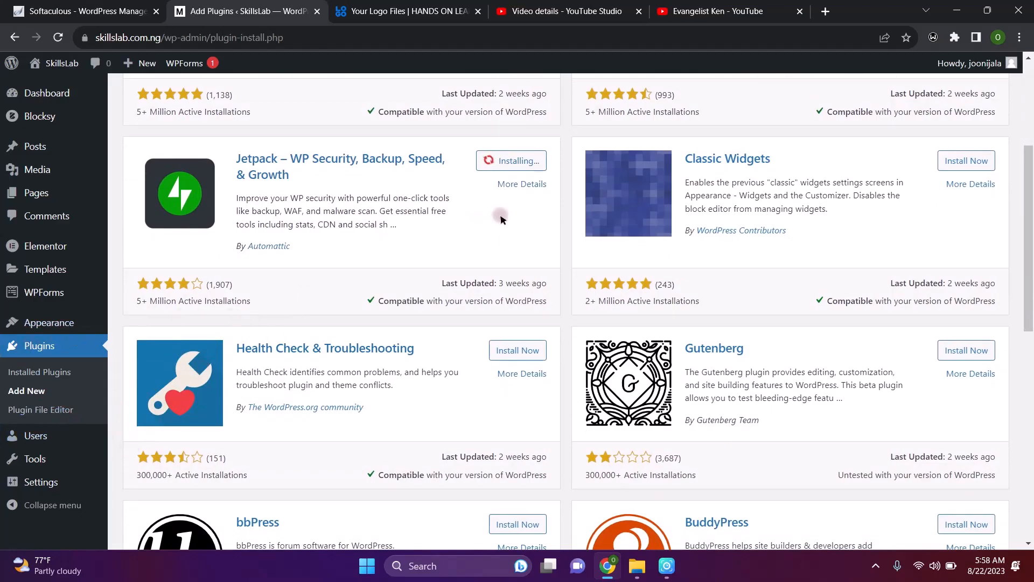
pyautogui.scroll(-7, 501, 215)
pyautogui.scroll(2, 501, 218)
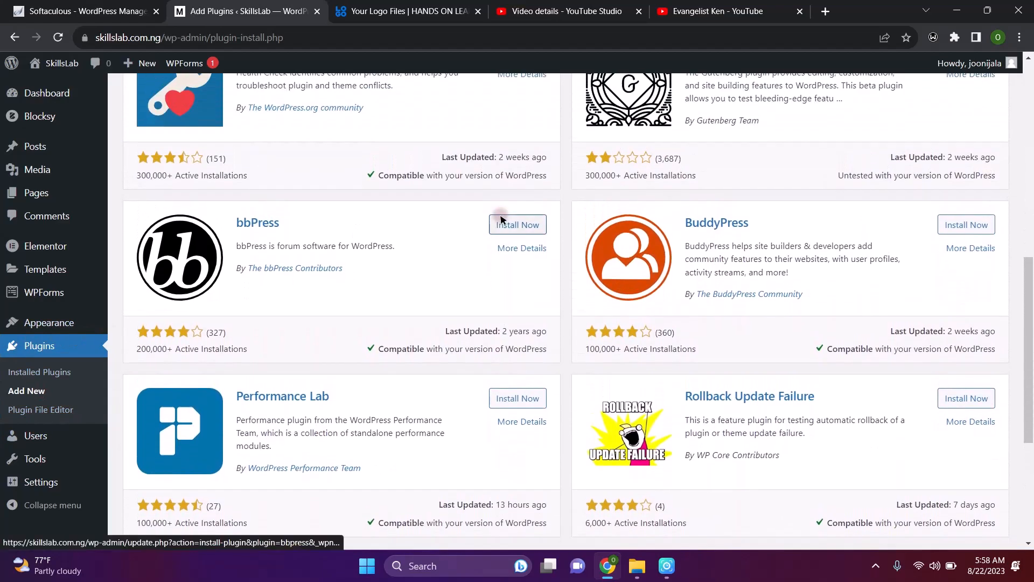
pyautogui.scroll(-3, 501, 218)
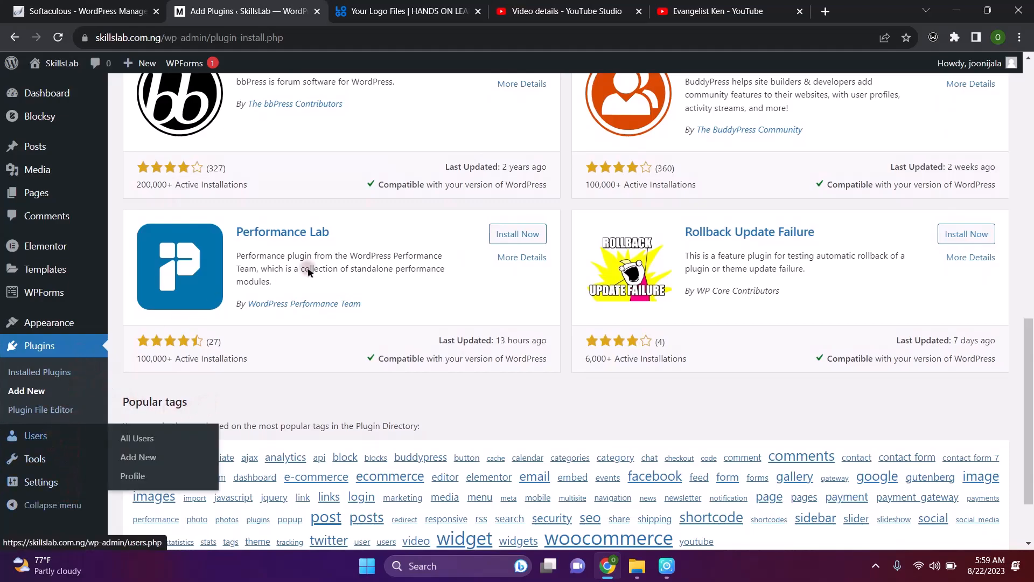
pyautogui.scroll(4, 445, 137)
pyautogui.scroll(10, 445, 137)
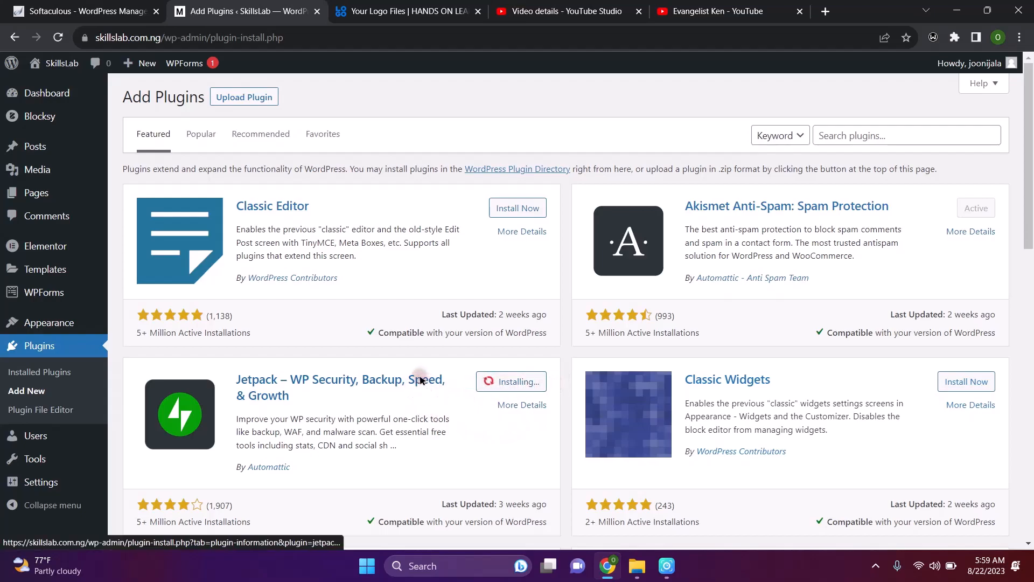
pyautogui.scroll(-2, 418, 385)
pyautogui.scroll(-3, 420, 380)
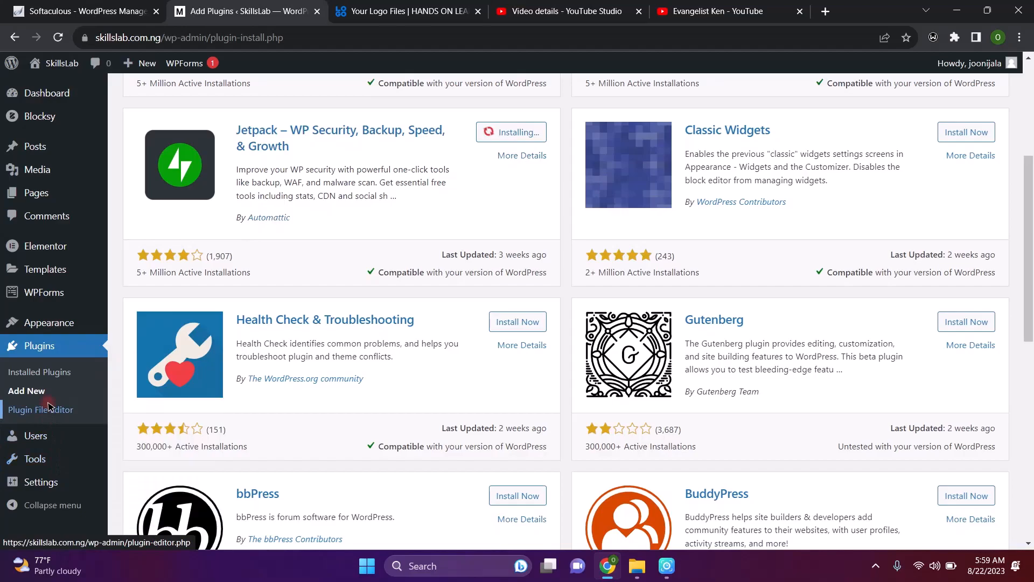
pyautogui.moveTo(53, 436)
pyautogui.scroll(-2, 49, 431)
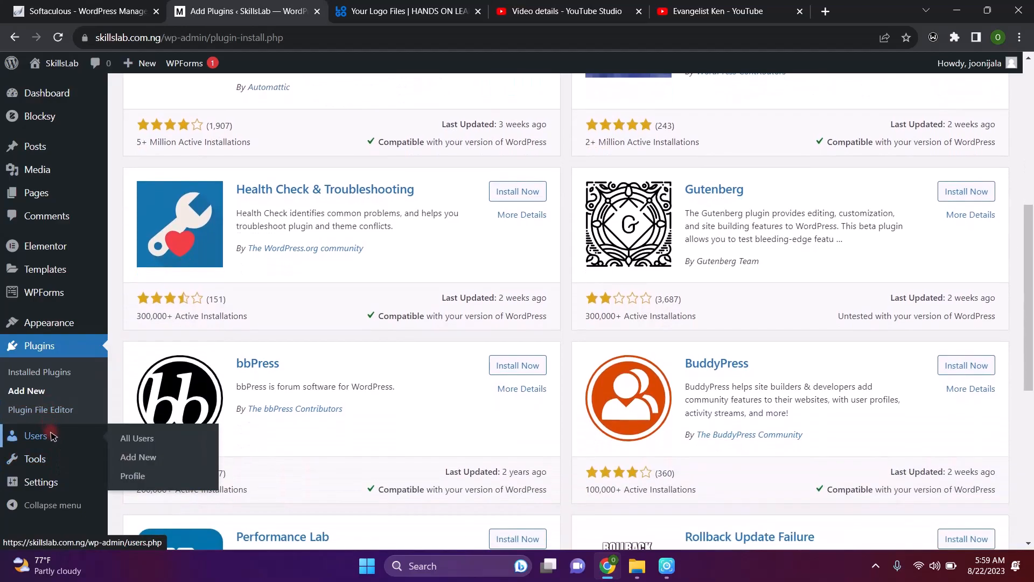
pyautogui.scroll(-2, 48, 431)
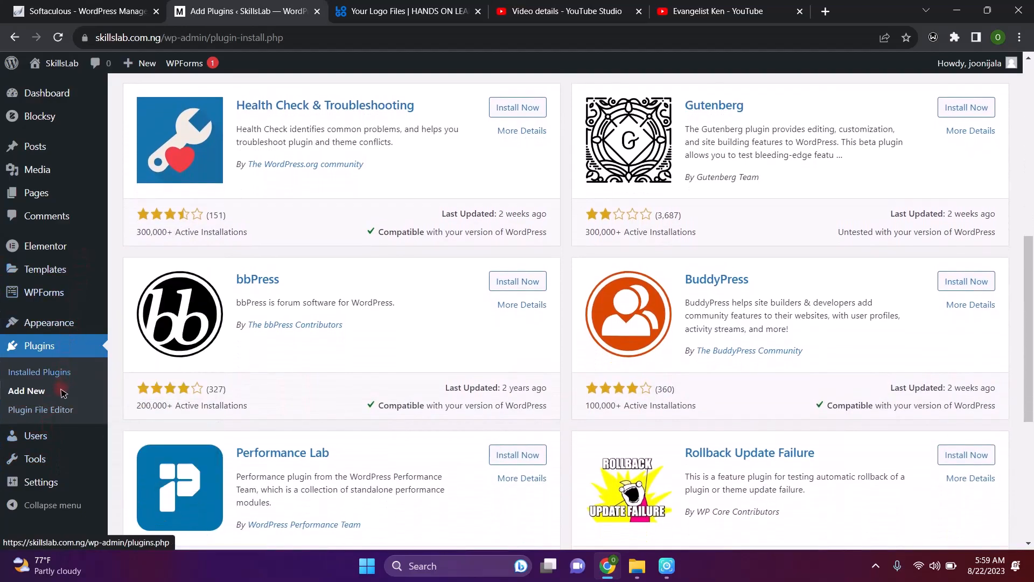
pyautogui.scroll(8, 310, 140)
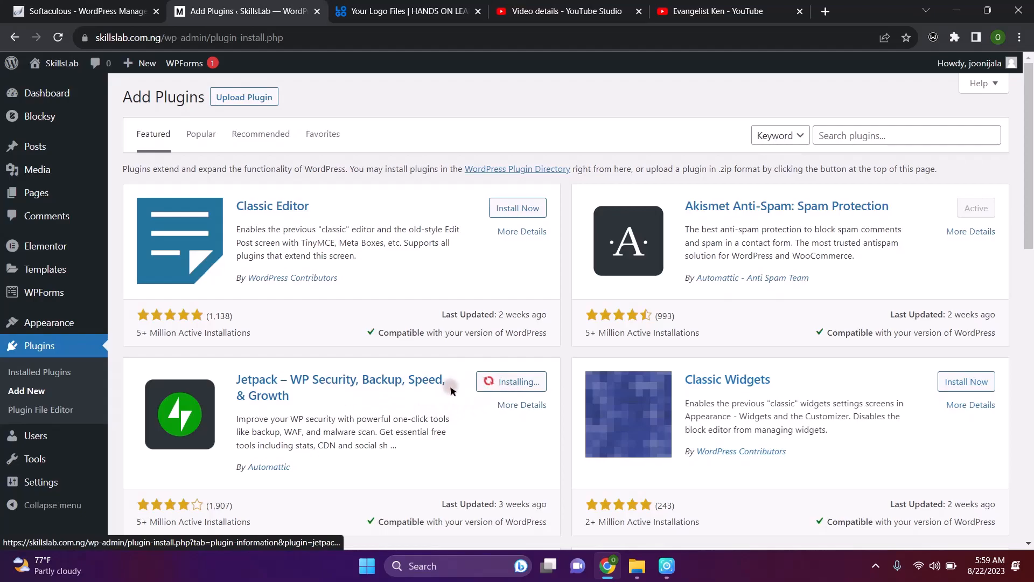
pyautogui.scroll(-3, 380, 431)
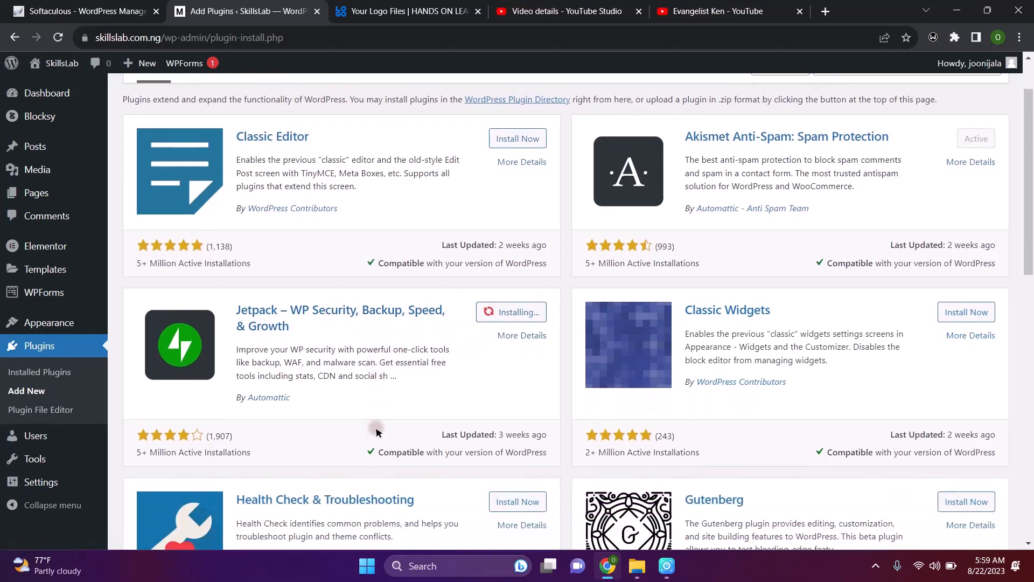
pyautogui.scroll(-6, 378, 434)
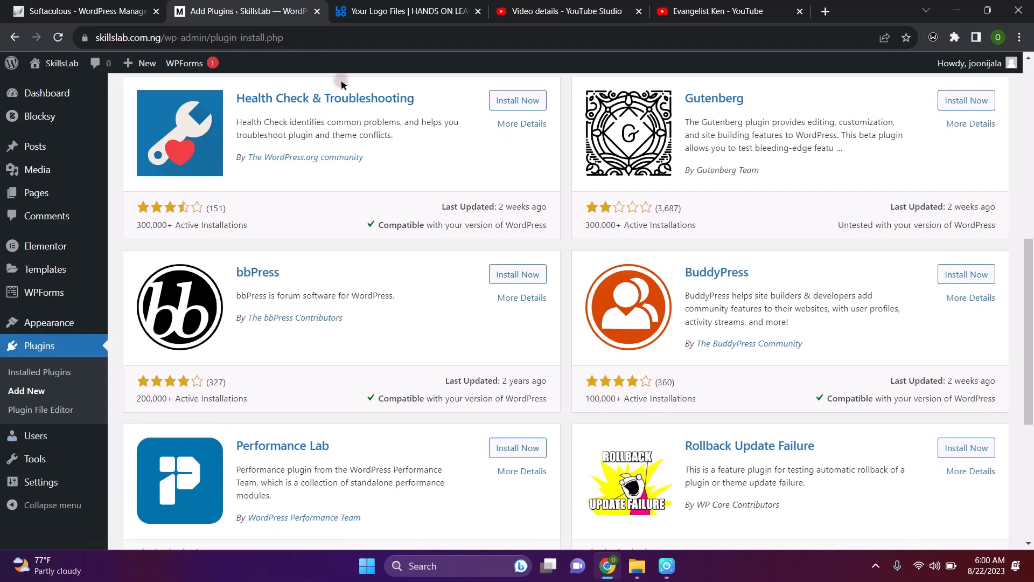
pyautogui.scroll(4, 372, 164)
pyautogui.scroll(3, 375, 168)
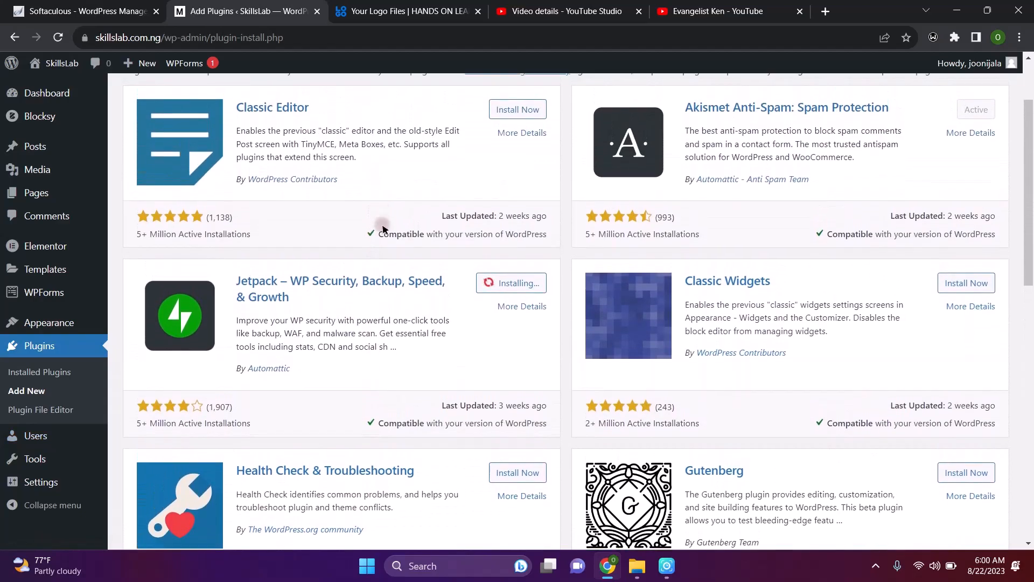
pyautogui.scroll(-10, 387, 309)
pyautogui.scroll(-1, 387, 308)
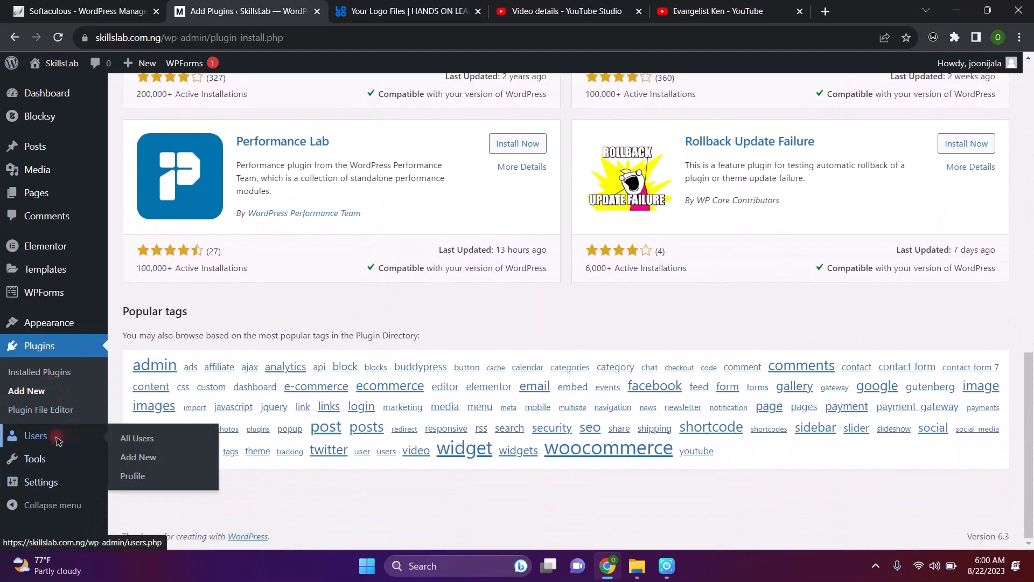
# Go to Users > All Users, cancelling the first leave prompt and confirming the second
pyautogui.click(151, 439)
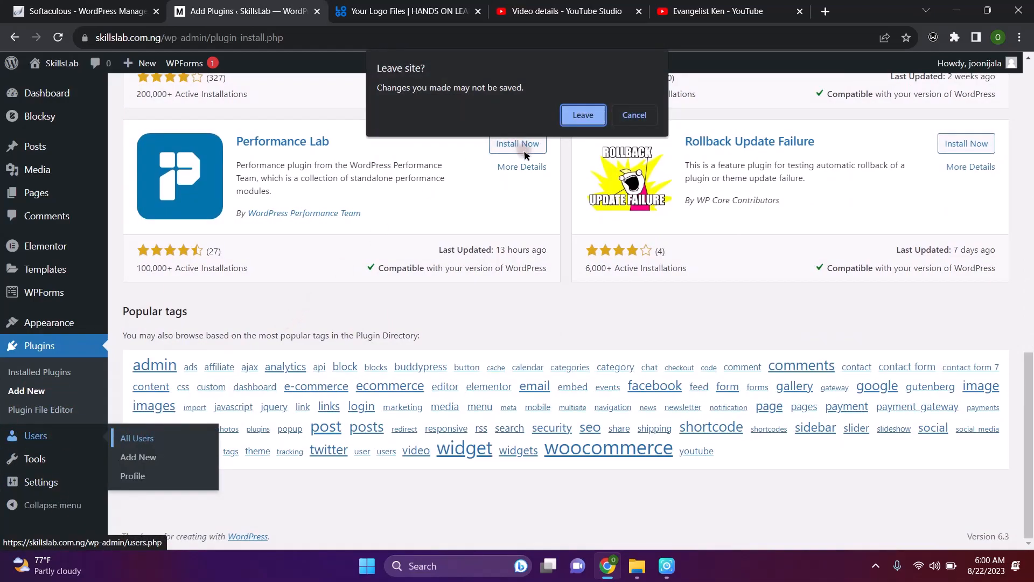
pyautogui.click(633, 115)
pyautogui.scroll(10, 461, 196)
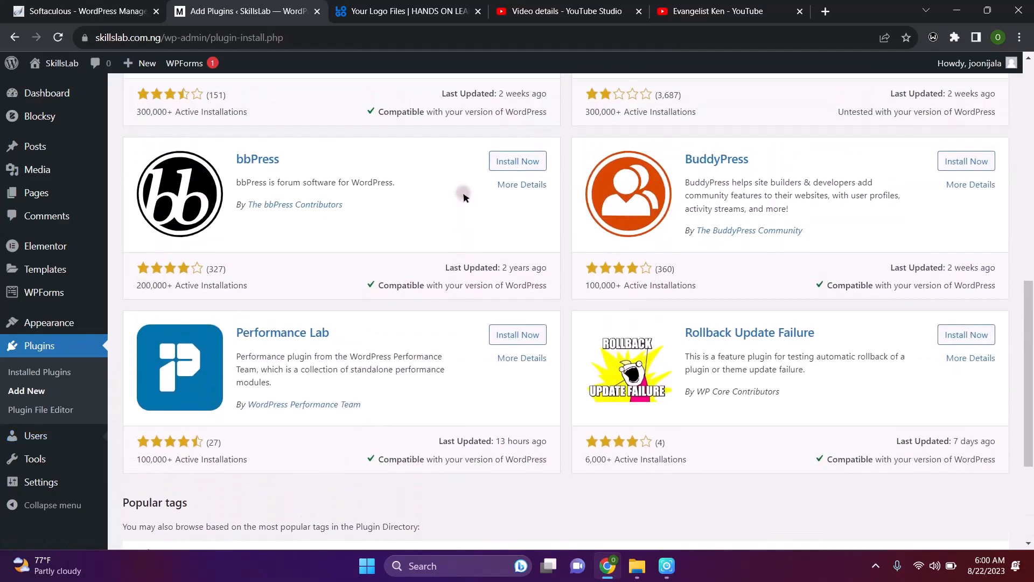
pyautogui.scroll(2, 463, 197)
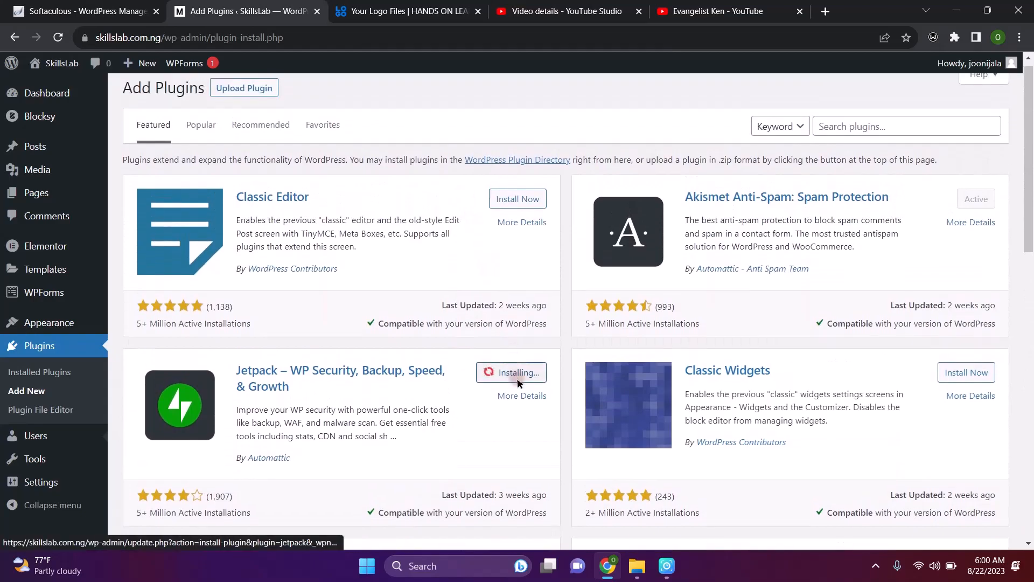
pyautogui.scroll(-6, 509, 372)
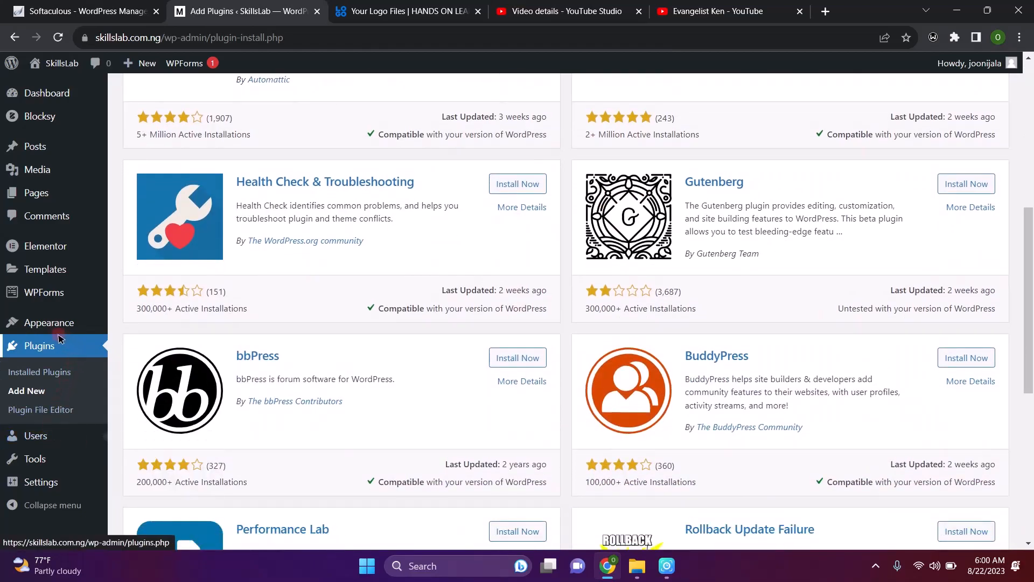
pyautogui.moveTo(71, 446)
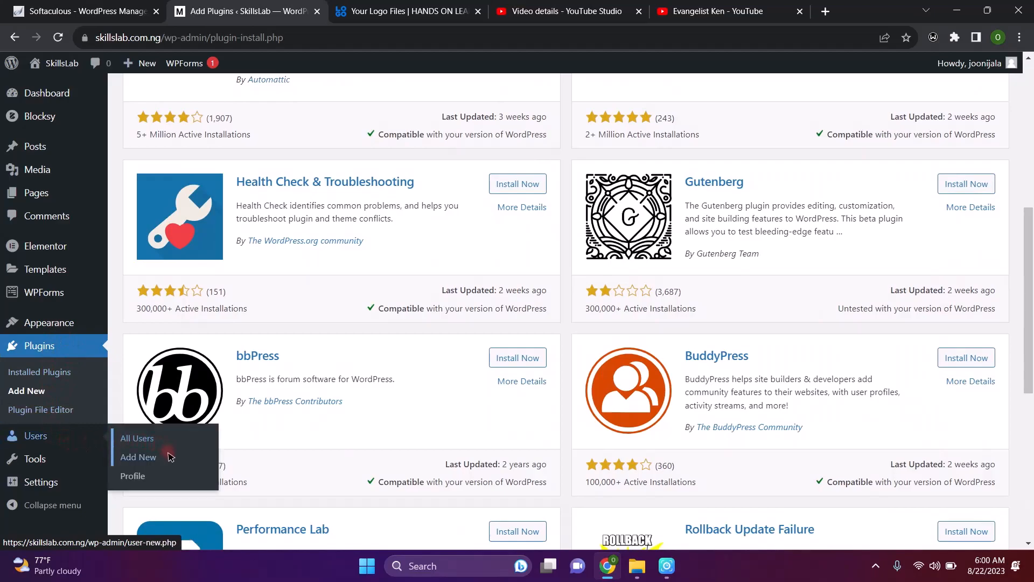
pyautogui.click(143, 441)
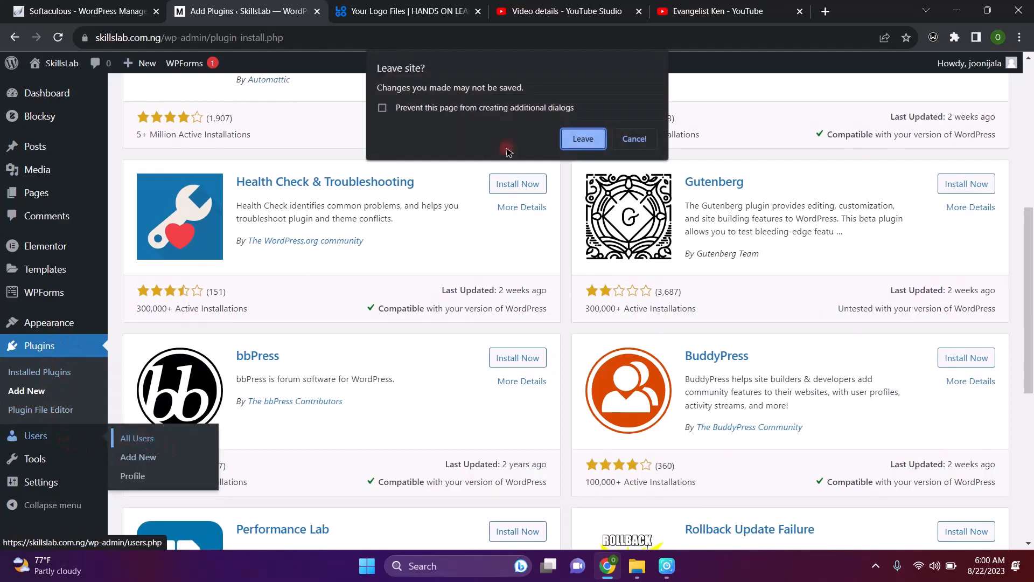
pyautogui.click(583, 139)
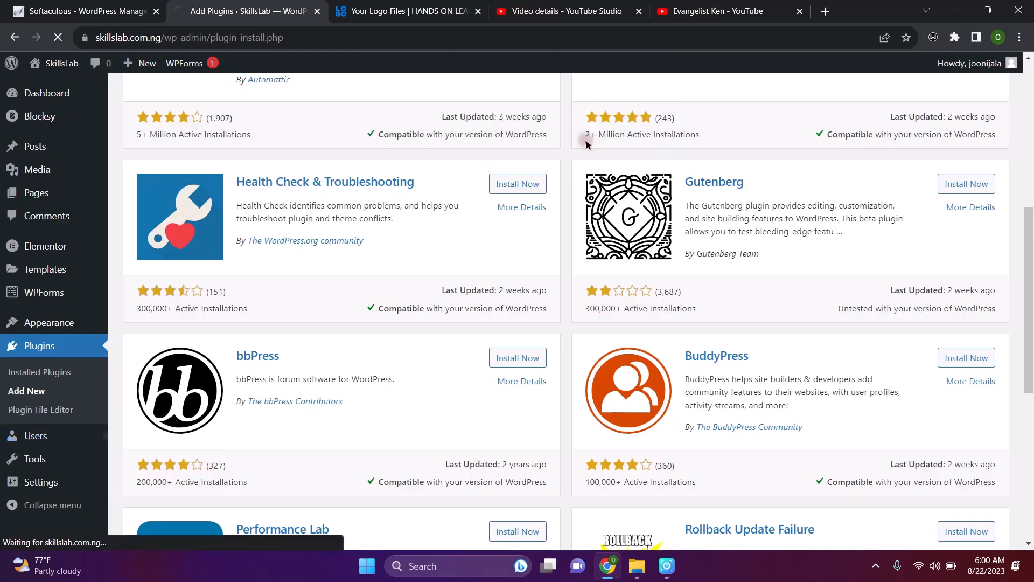
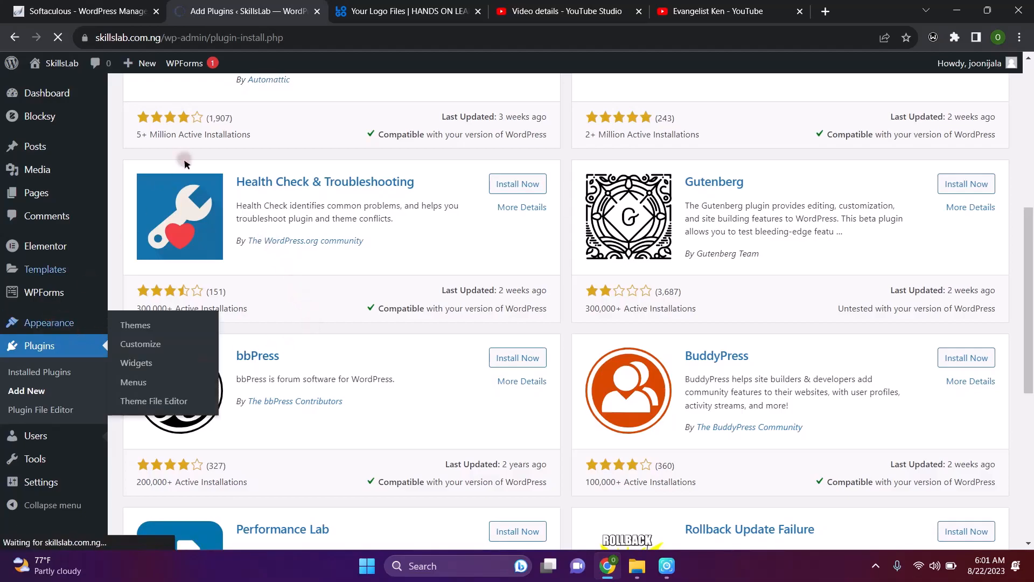
# Leave Add Plugins for Users > All Users, which lists one Administrator with 2 posts
pyautogui.scroll(-6, 192, 366)
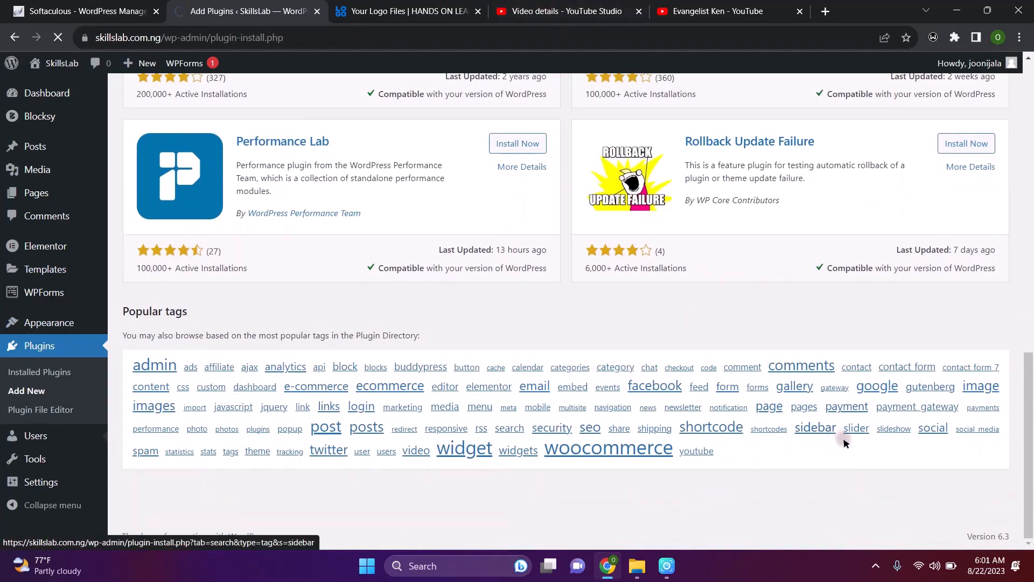
pyautogui.click(876, 566)
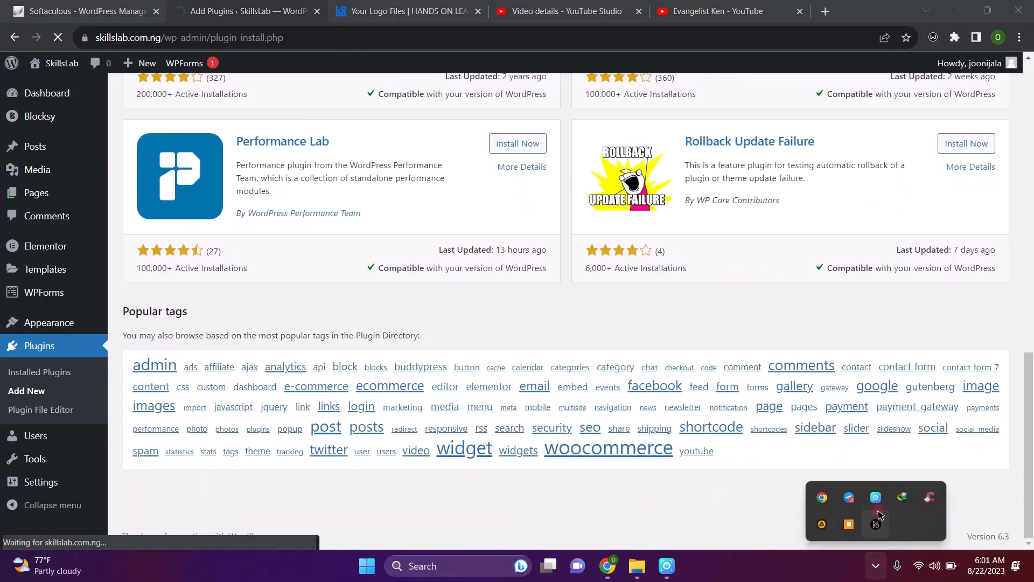
pyautogui.click(877, 497)
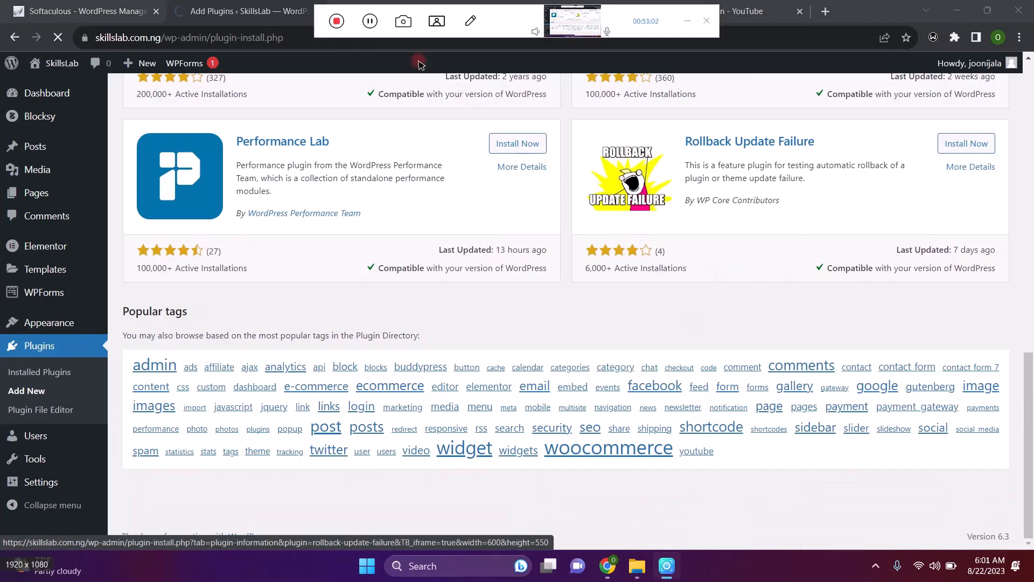
pyautogui.click(370, 21)
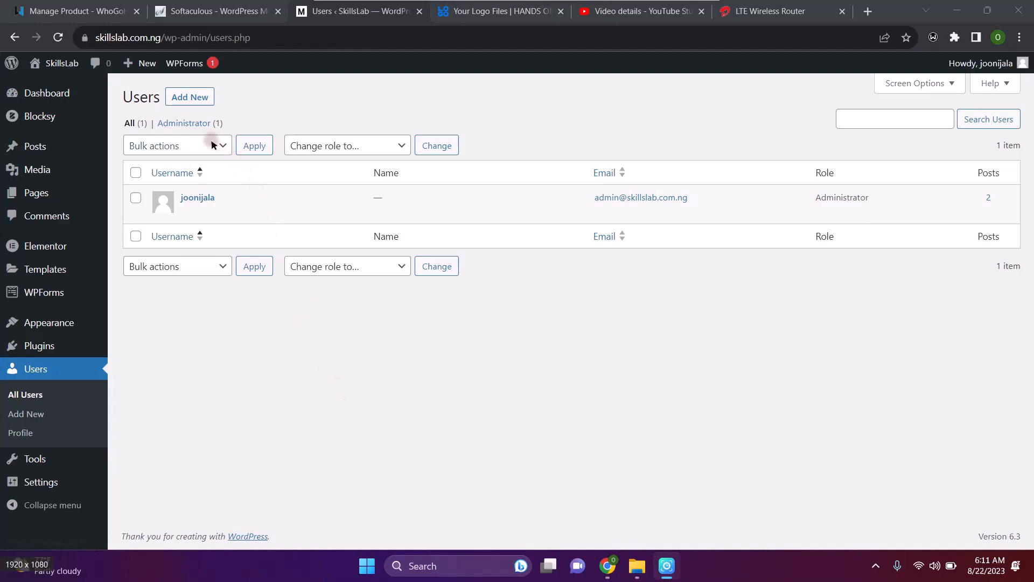
# Start a new user and step through Username, Email, First/Last Name, Website and the generated password
pyautogui.click(185, 97)
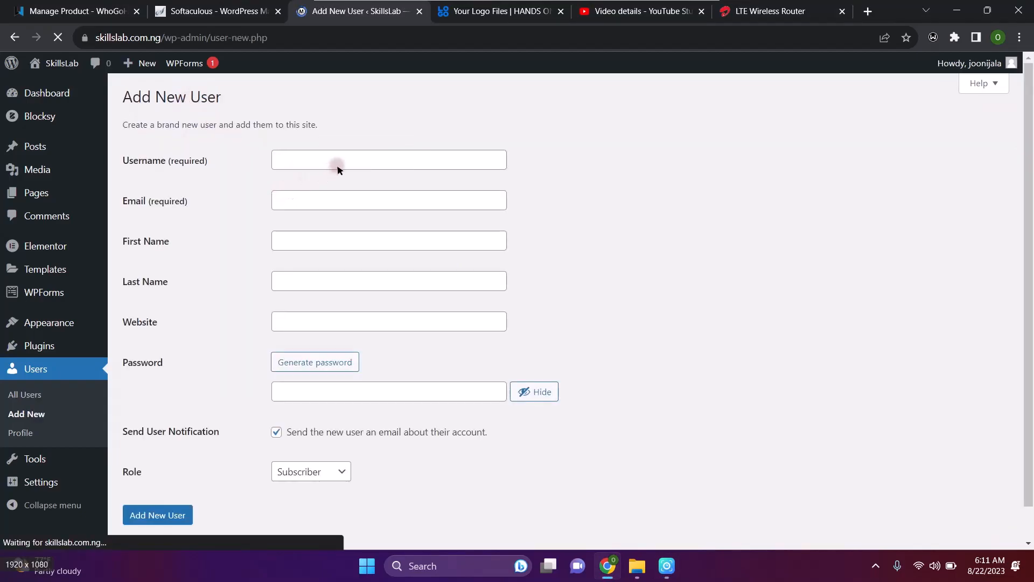
pyautogui.click(343, 164)
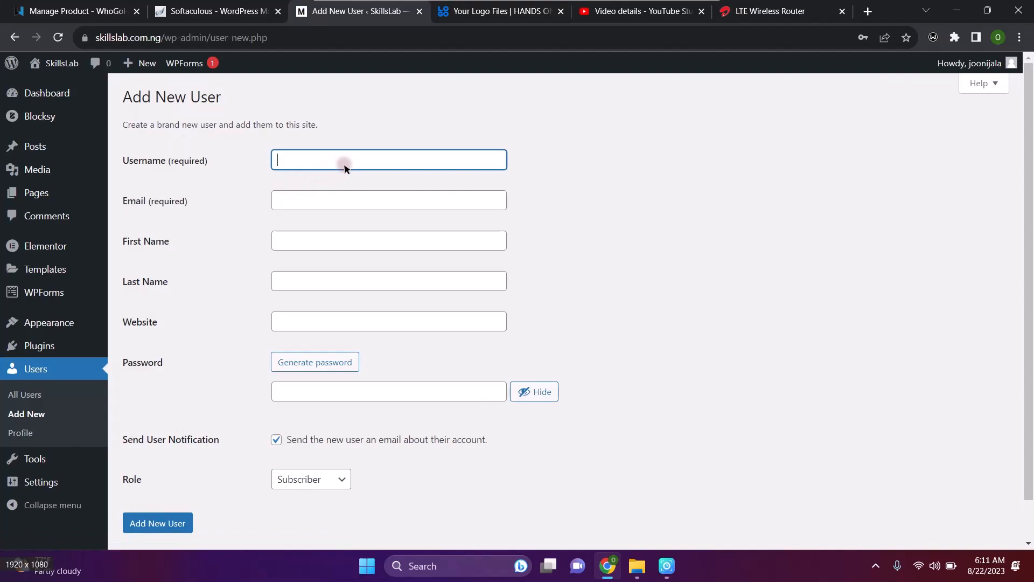
pyautogui.click(312, 203)
pyautogui.click(291, 239)
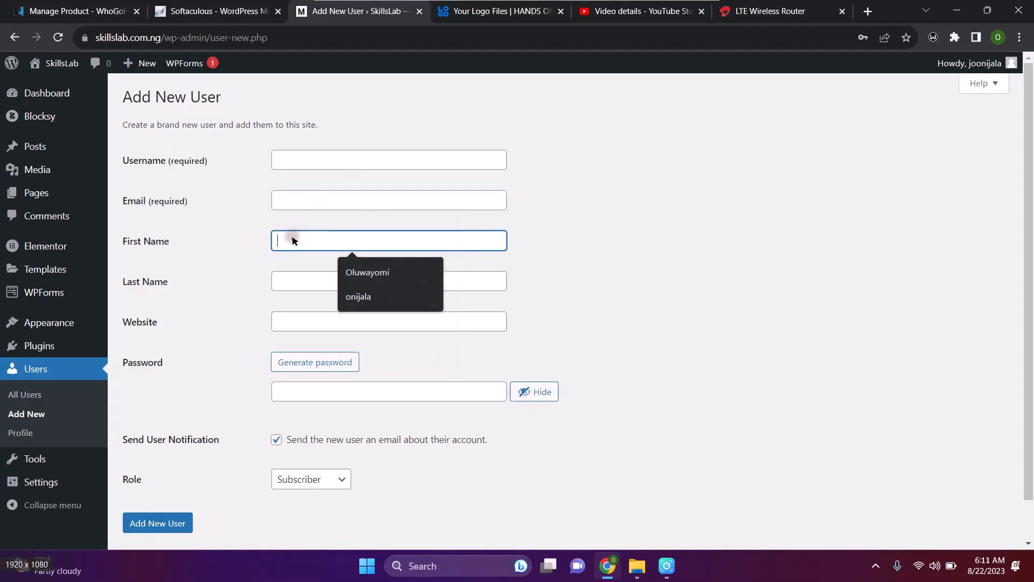
pyautogui.click(300, 283)
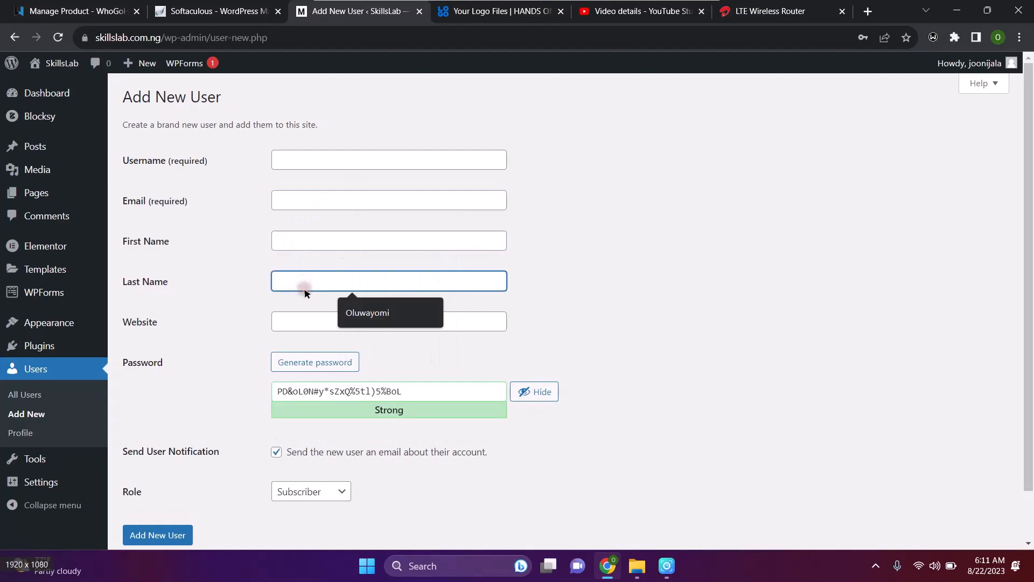
pyautogui.click(297, 325)
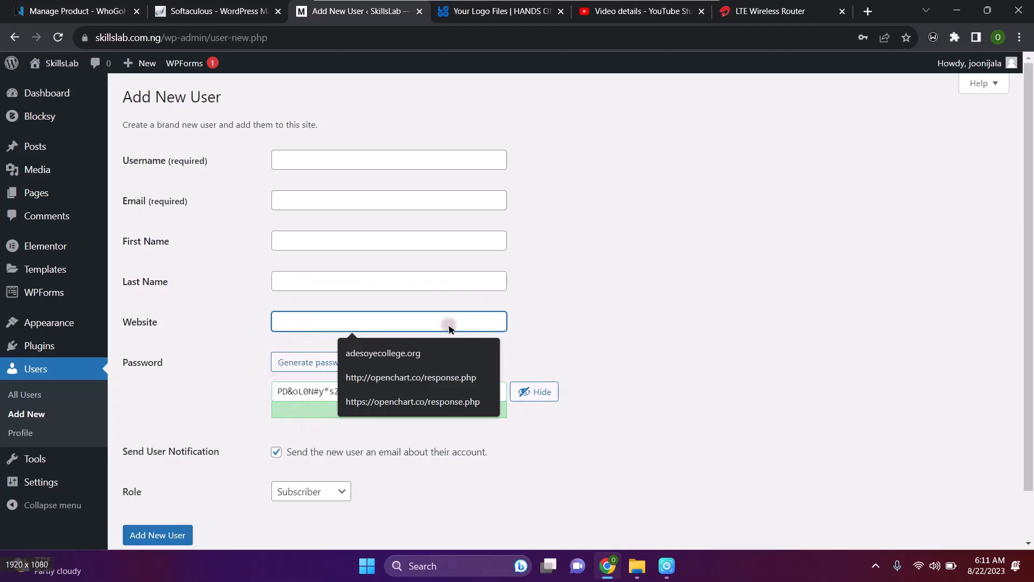
pyautogui.click(597, 344)
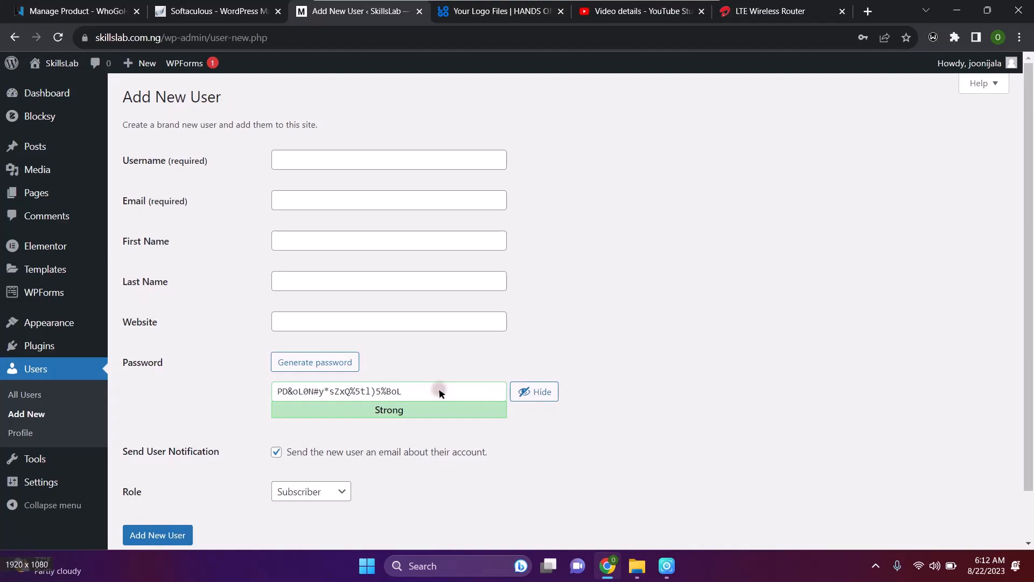
pyautogui.click(439, 393)
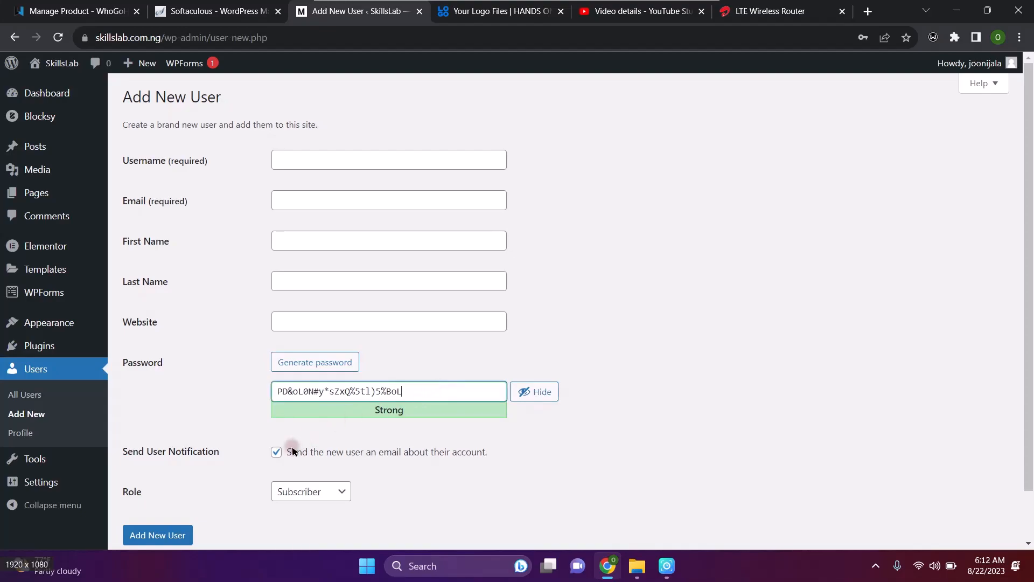
pyautogui.scroll(-1, 194, 471)
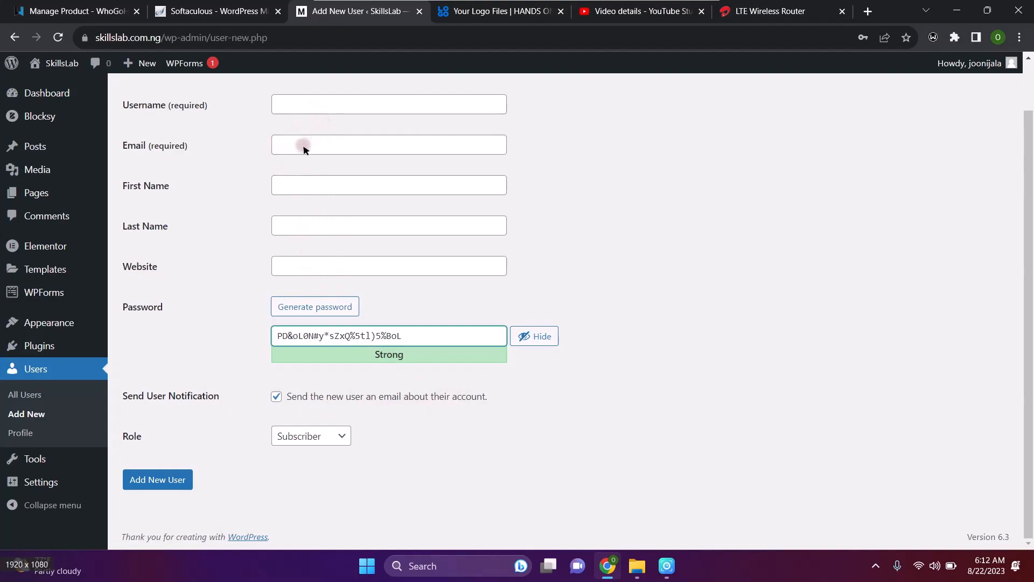
# Change the new user's role from Subscriber to Author in the Role dropdown
pyautogui.click(309, 437)
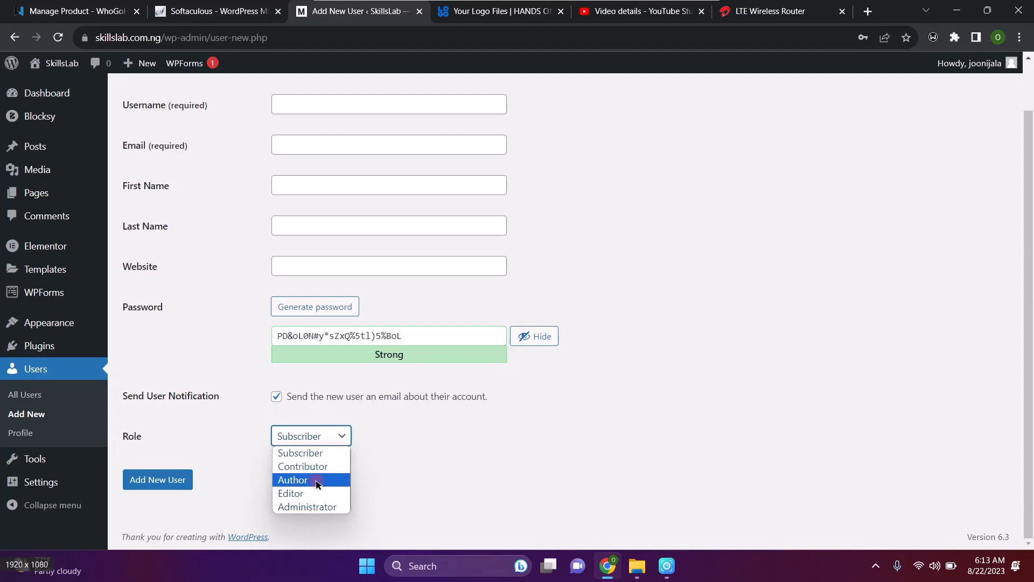
pyautogui.click(317, 481)
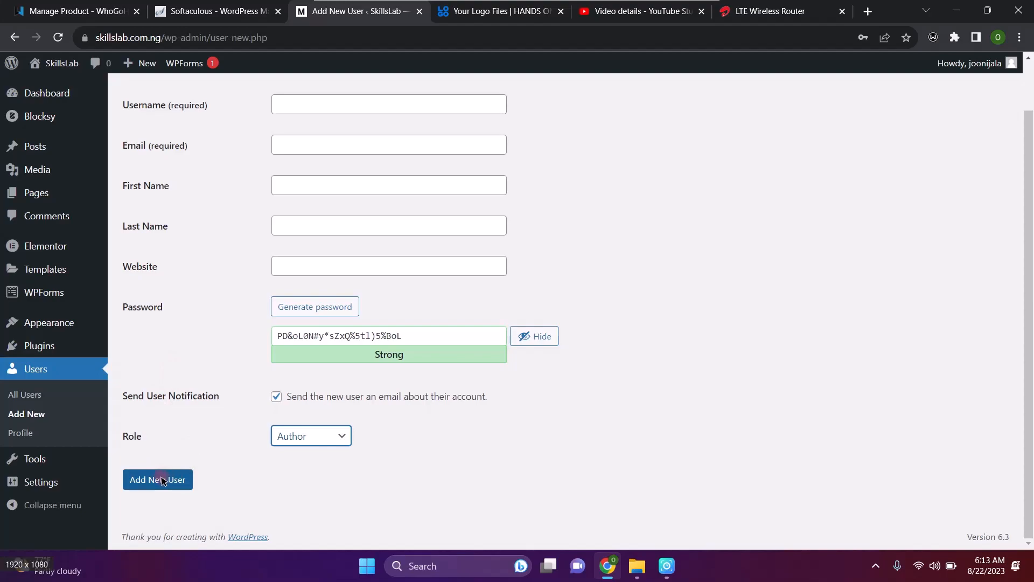
pyautogui.scroll(1, 298, 376)
pyautogui.scroll(-1, 298, 376)
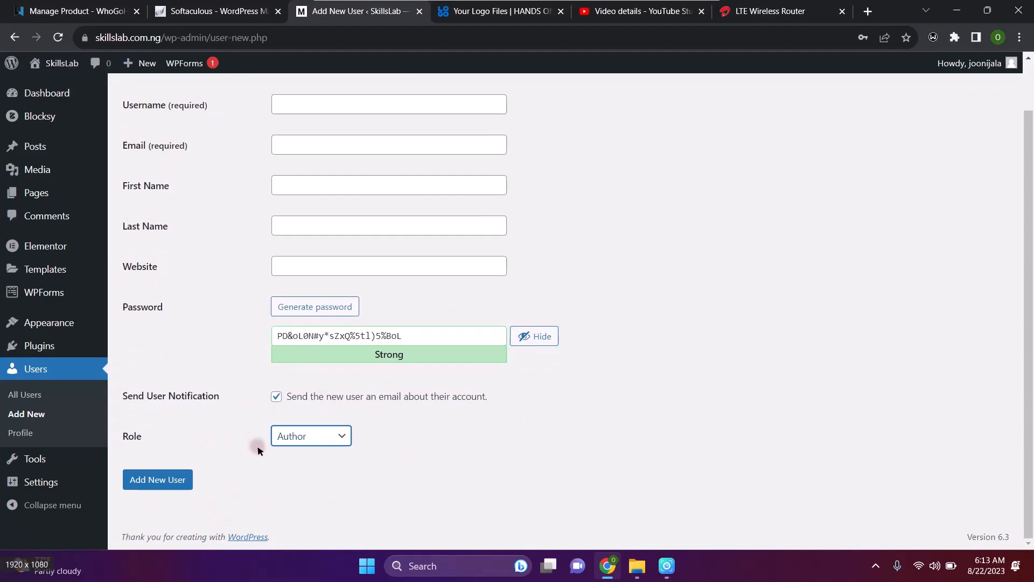
pyautogui.scroll(1, 535, 280)
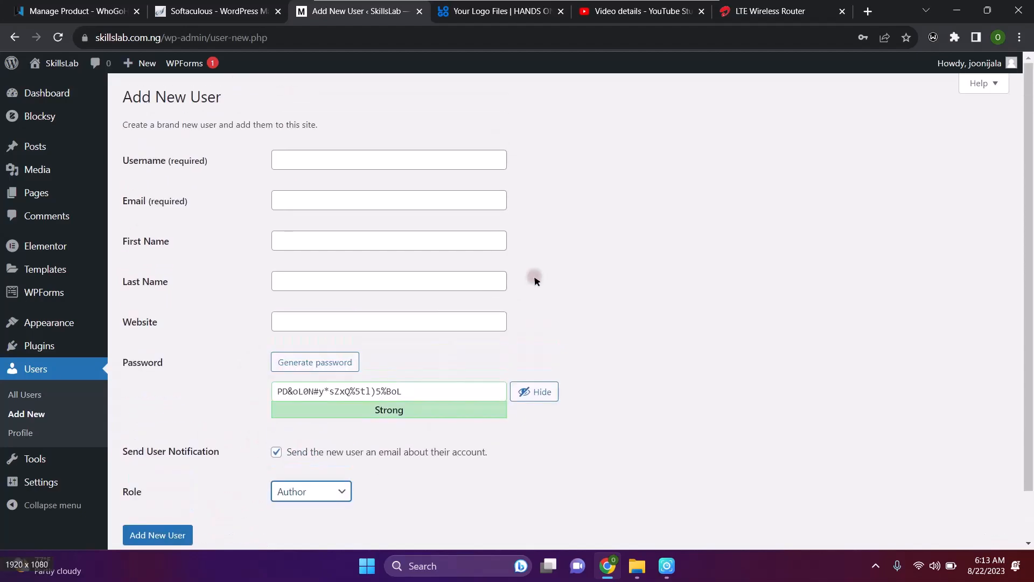
pyautogui.scroll(-1, 535, 280)
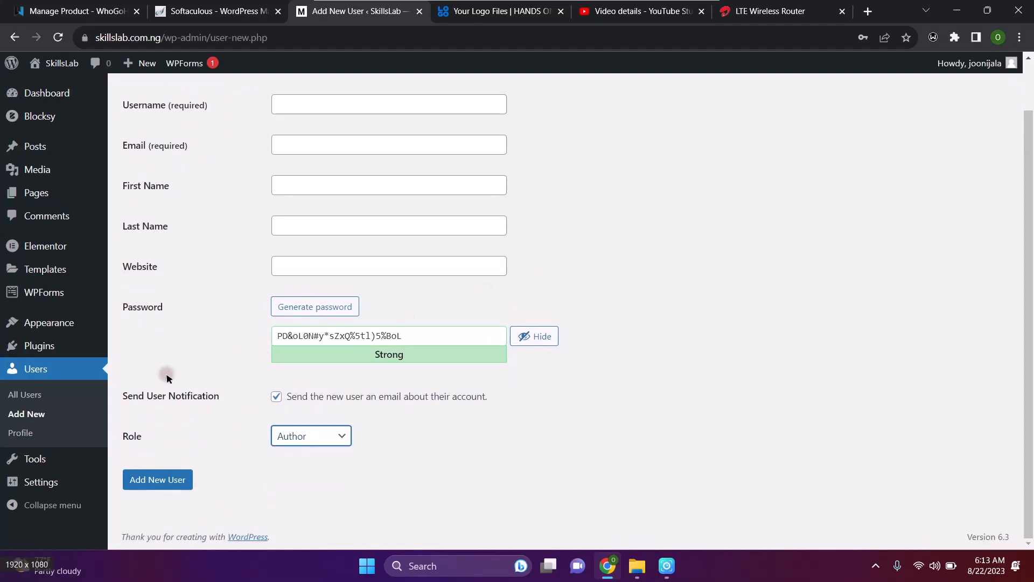
pyautogui.moveTo(38, 481)
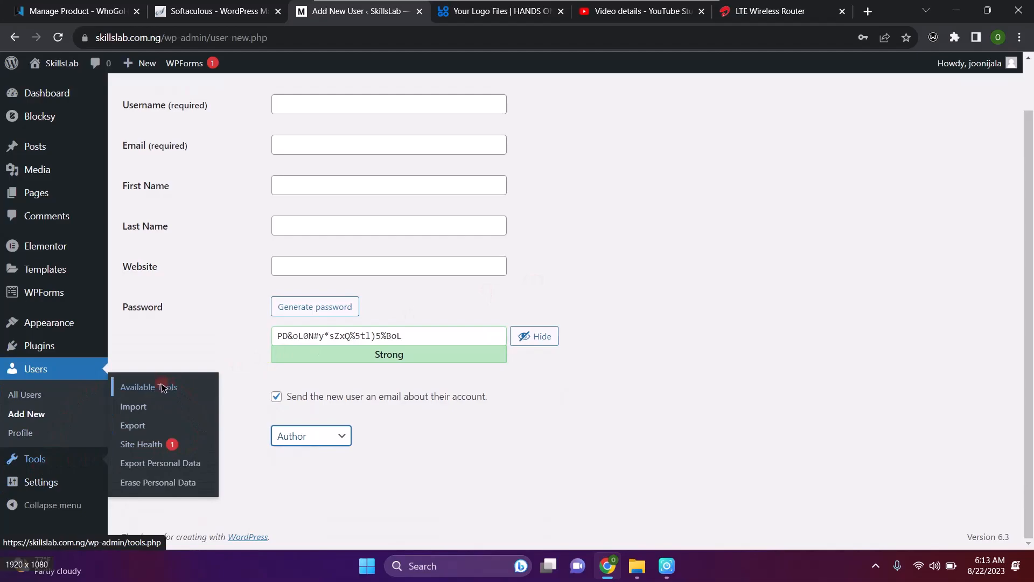
# Open Users > Profile and go back twice, each page showing a database connection error
pyautogui.click(25, 433)
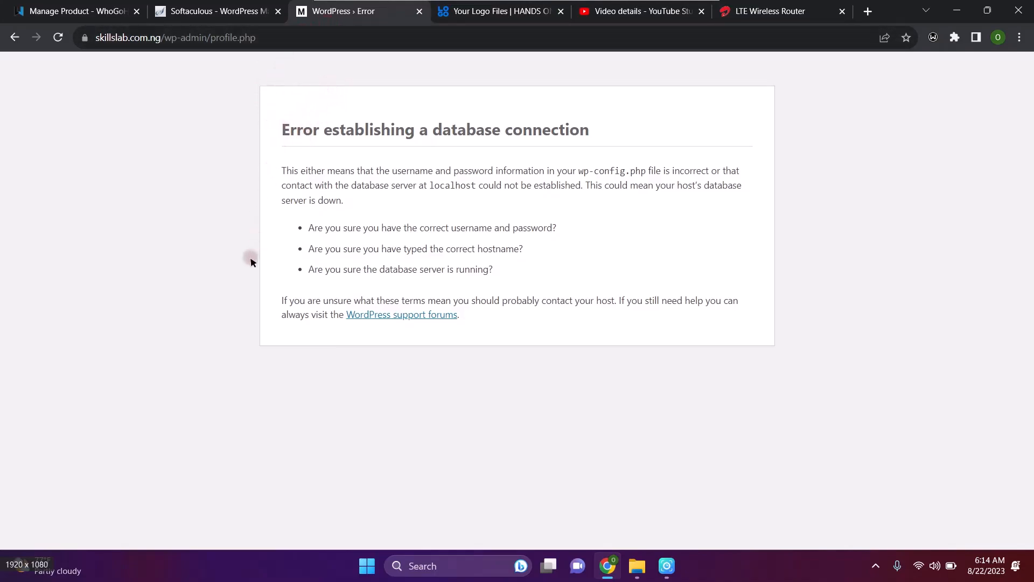
pyautogui.click(14, 38)
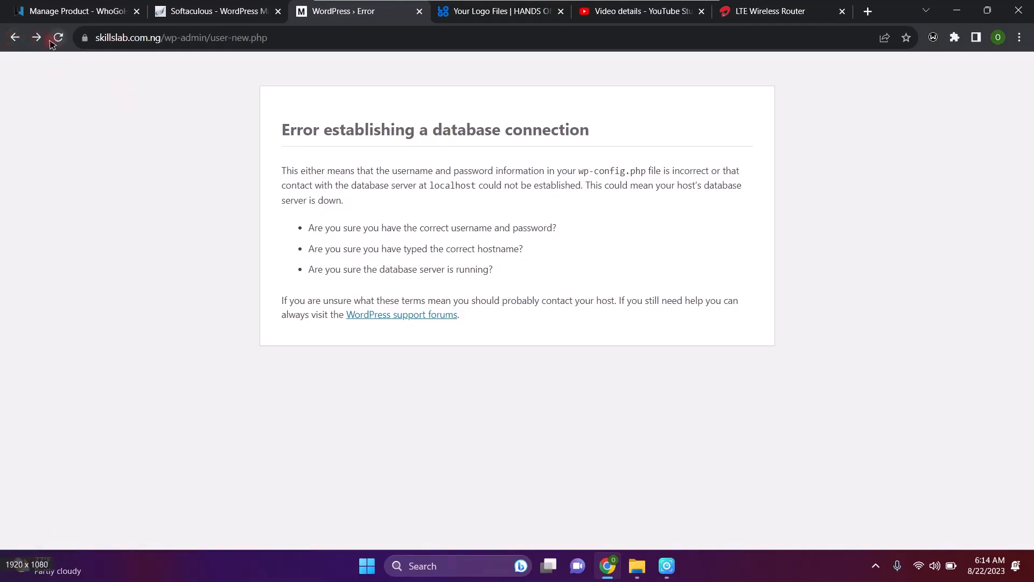
pyautogui.click(15, 38)
# Log back in to skillslab.com.ng from Softaculous, close the error tab and review the dashboard
pyautogui.click(233, 15)
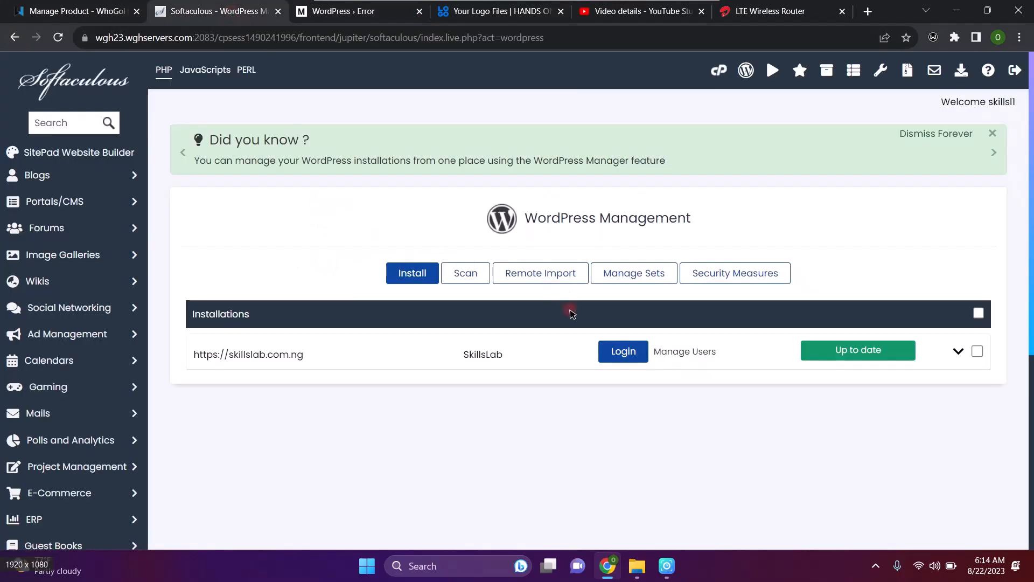
pyautogui.click(622, 356)
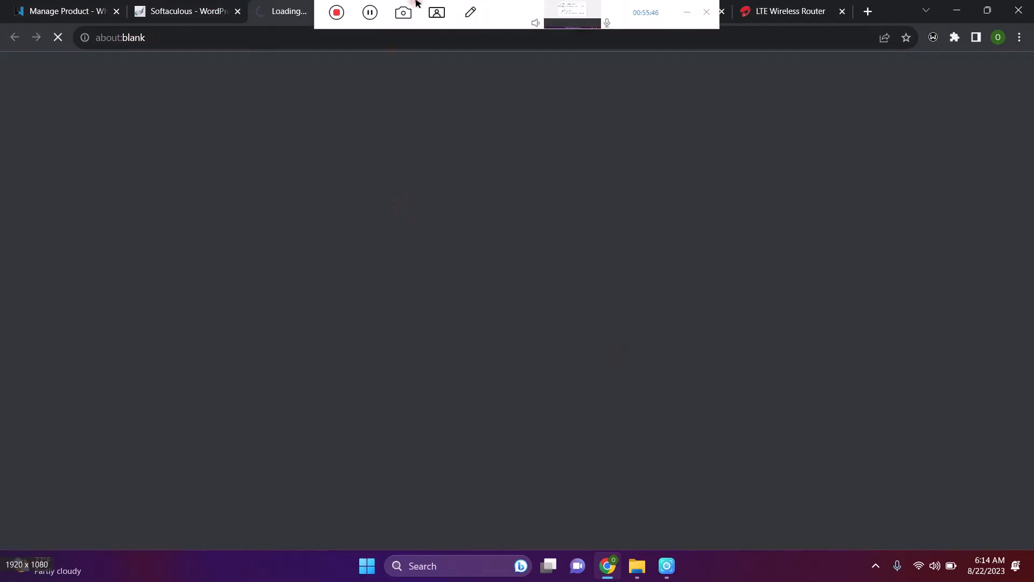
pyautogui.click(483, 11)
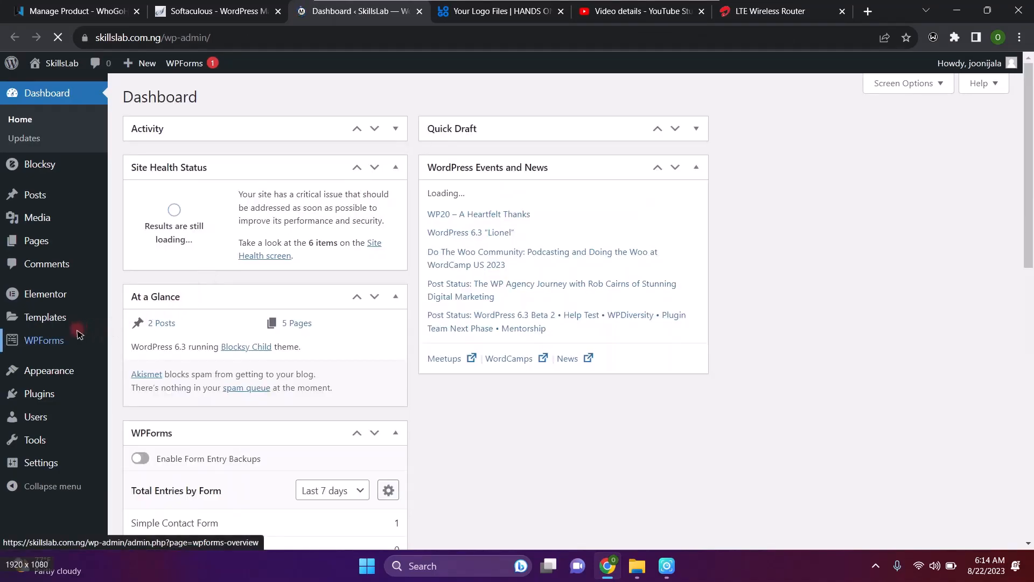
pyautogui.scroll(-8, 81, 393)
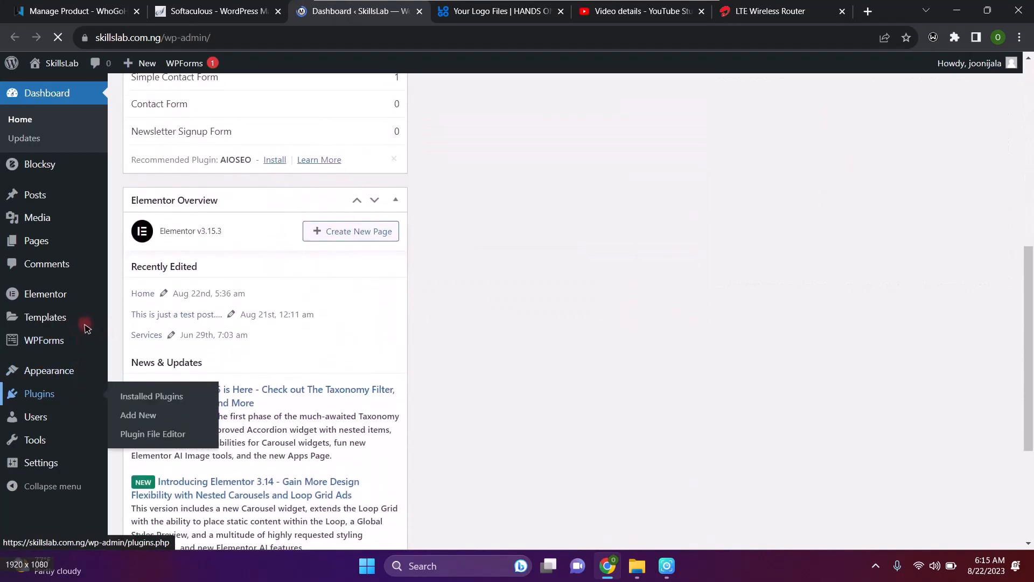
pyautogui.moveTo(43, 463)
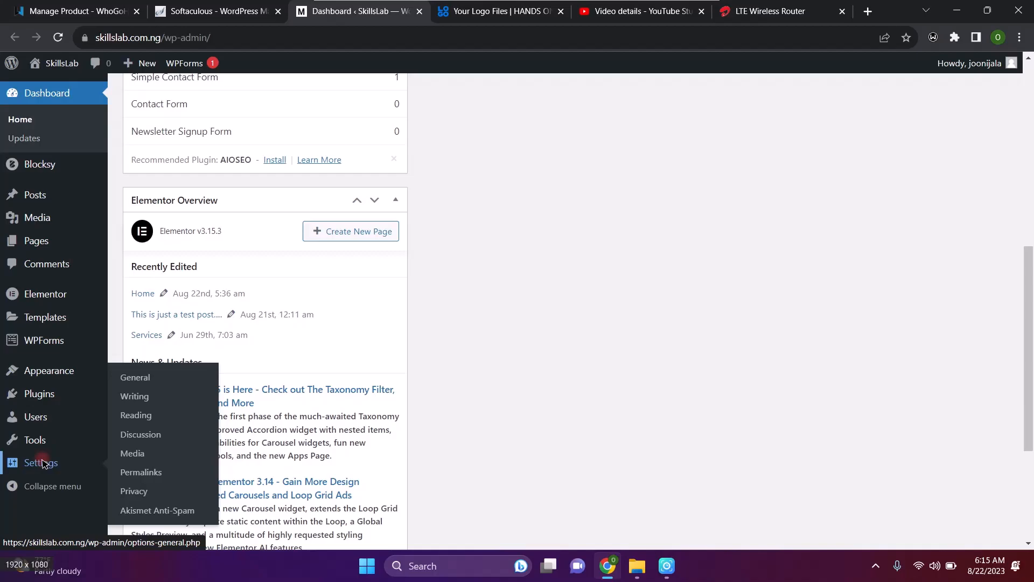
# Go to Tools > Available Tools, which offers the Categories and Tags Converter
pyautogui.moveTo(43, 441)
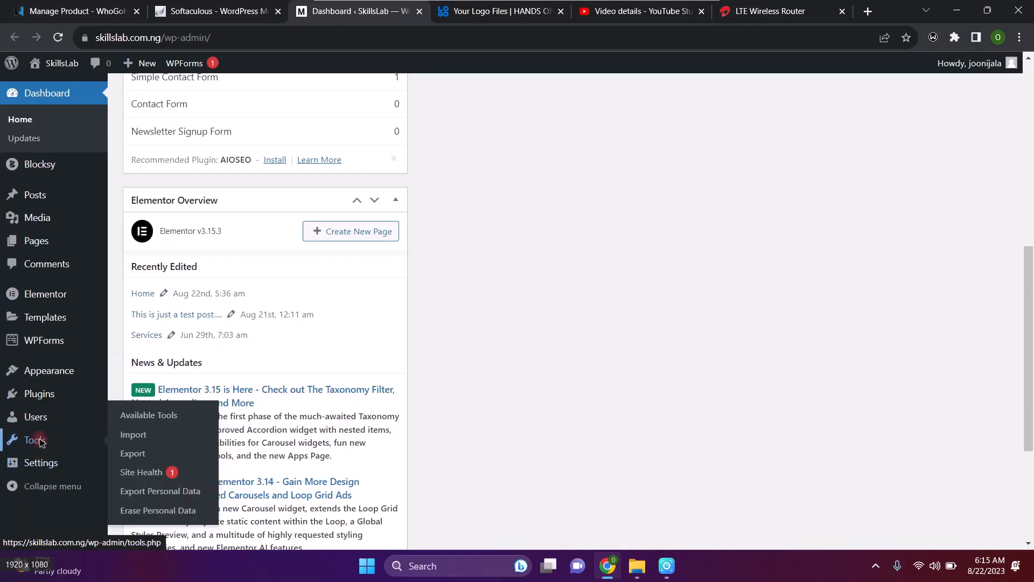
pyautogui.click(160, 420)
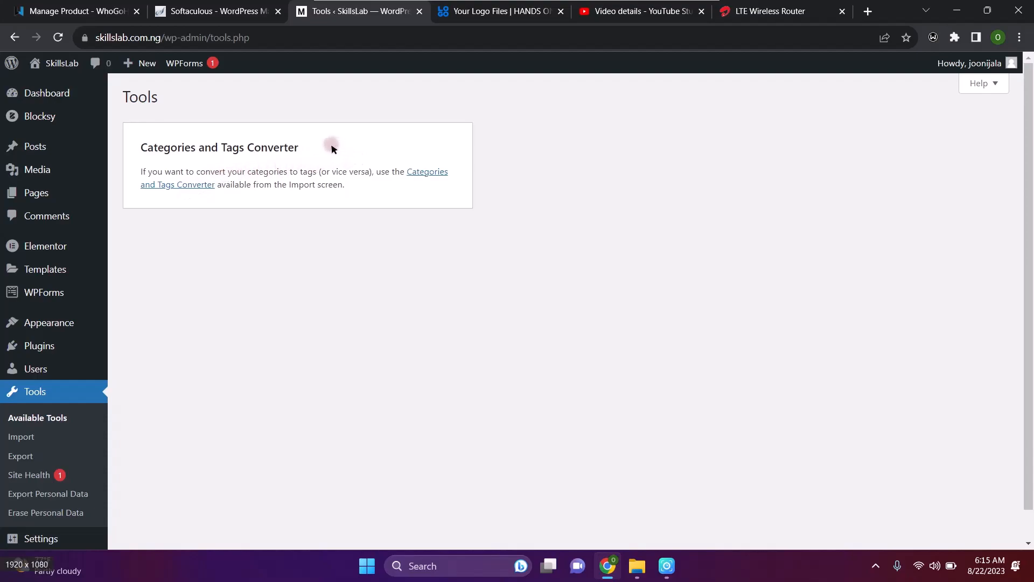
# Choose Import under Tools in the admin sidebar
pyautogui.click(42, 440)
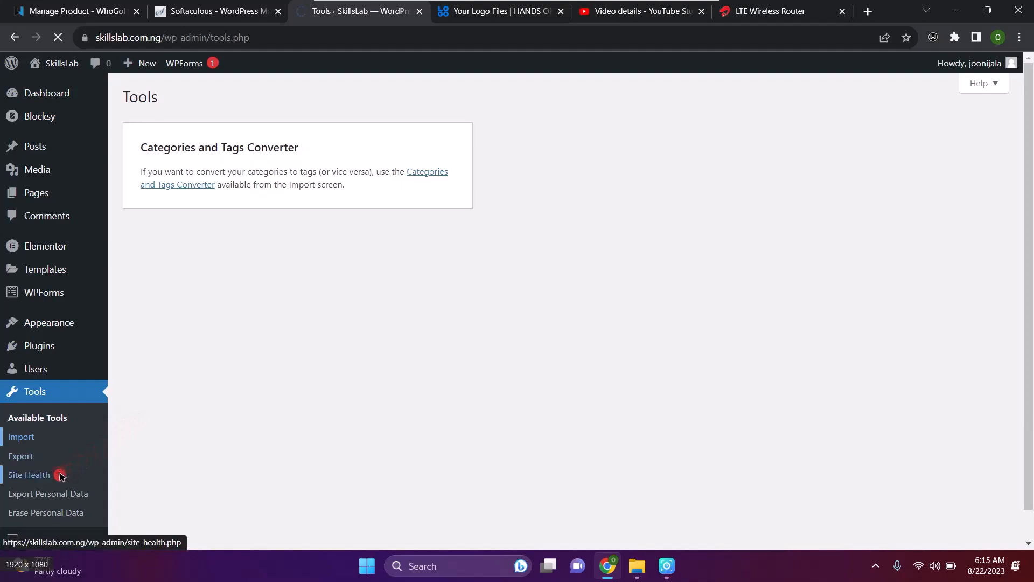
# Review the Blogger, LiveJournal, RSS, Tumblr and WordPress importers, then move on to Export
pyautogui.click(75, 440)
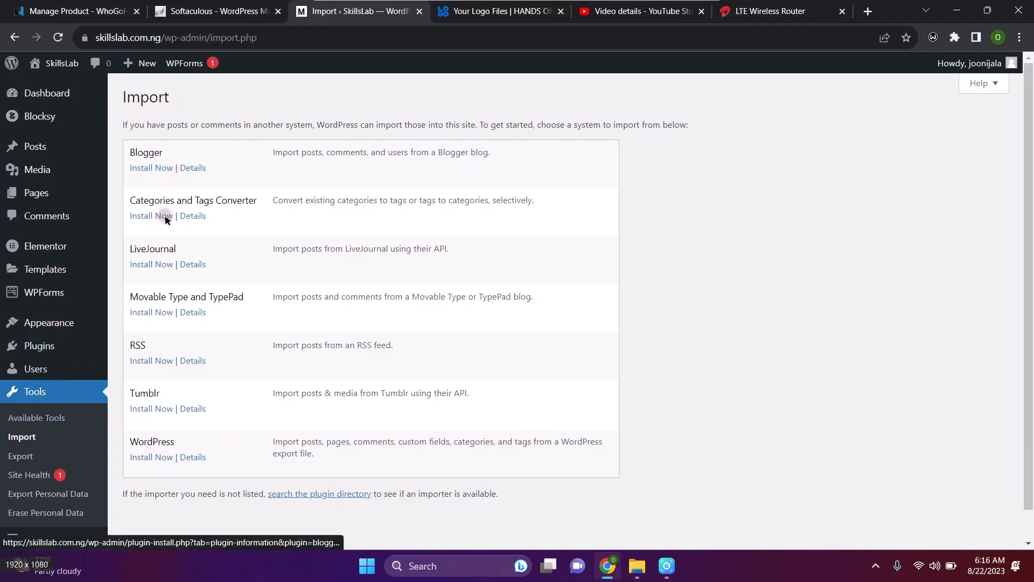
pyautogui.scroll(-1, 159, 362)
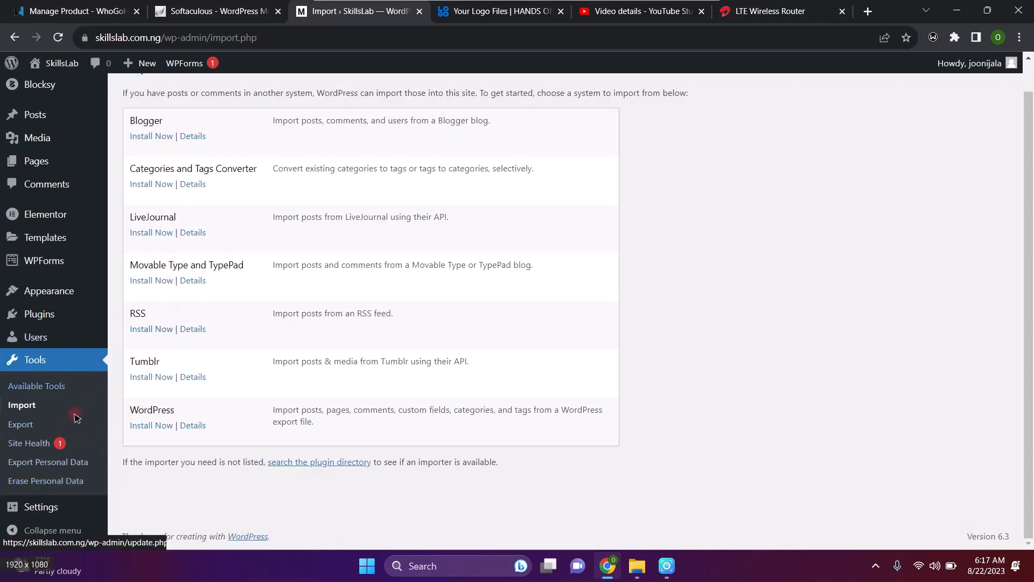
pyautogui.click(21, 421)
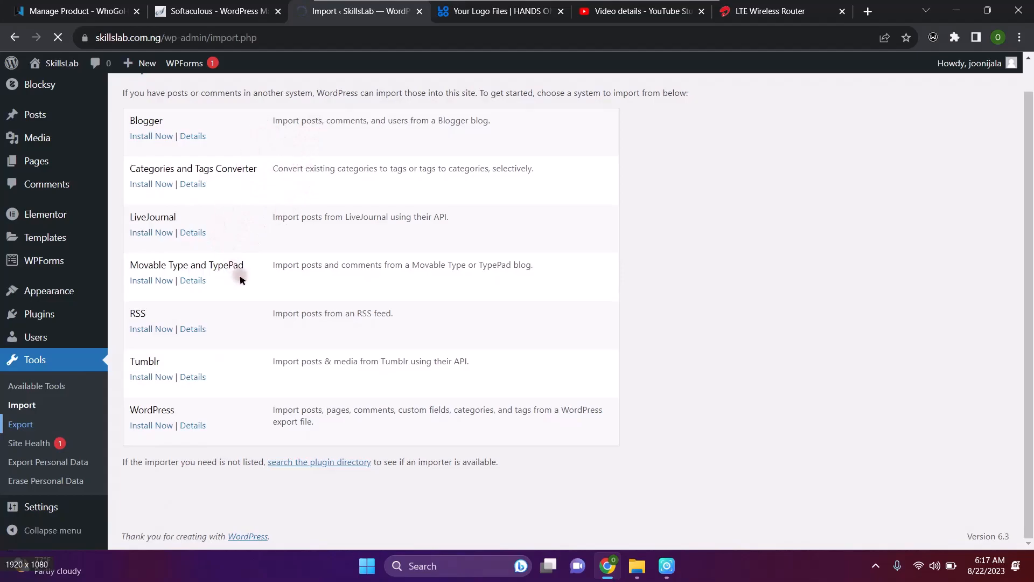
# Scroll through the Export options: All content, Posts, Pages, Landing Pages, My Templates and Media
pyautogui.scroll(1, 218, 221)
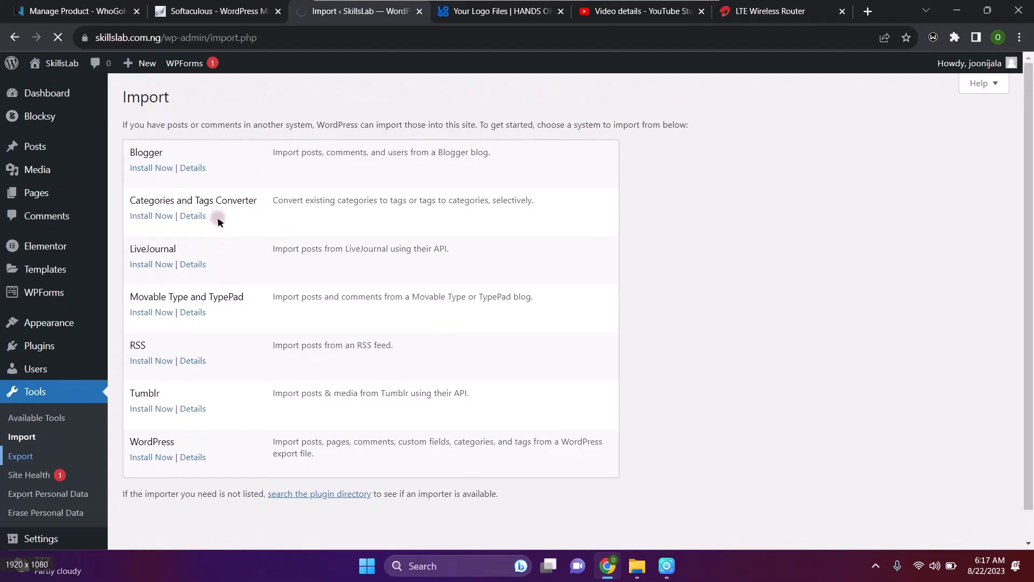
pyautogui.scroll(-1, 219, 221)
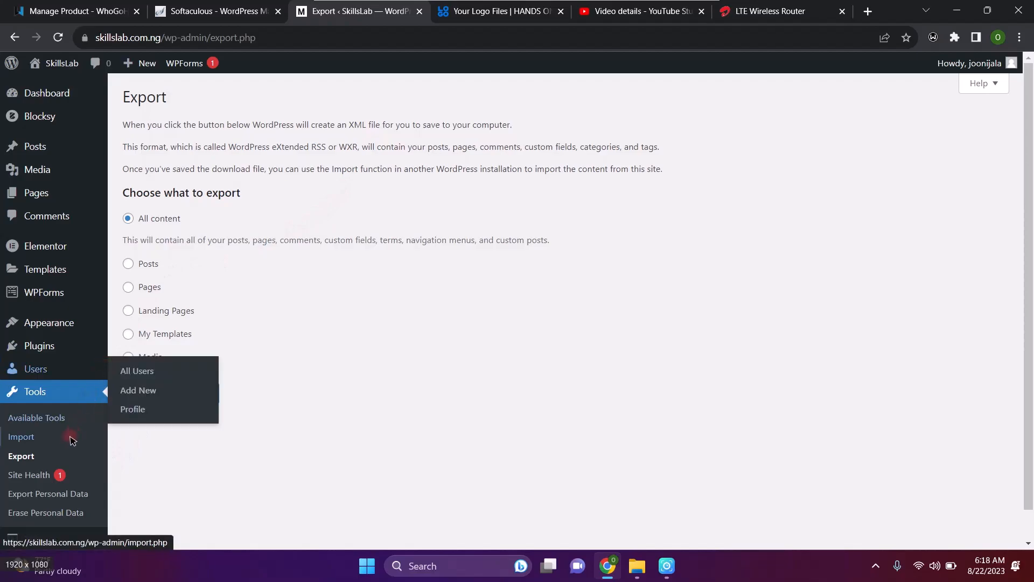
pyautogui.scroll(-1, 64, 439)
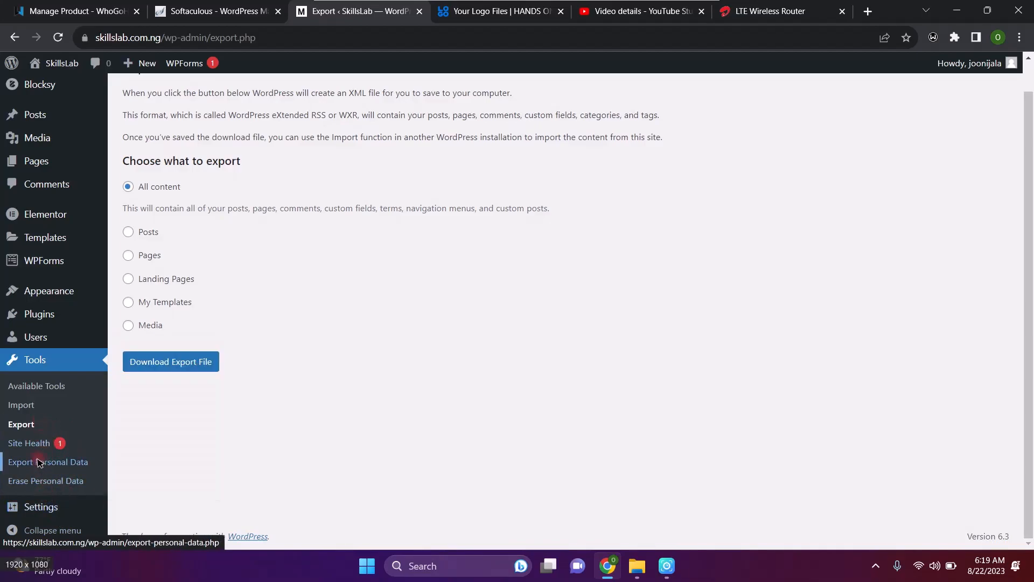
# Go to Settings > General, showing SkillsLab title, Subscriber default role and UTC+1 timezone
pyautogui.moveTo(49, 512)
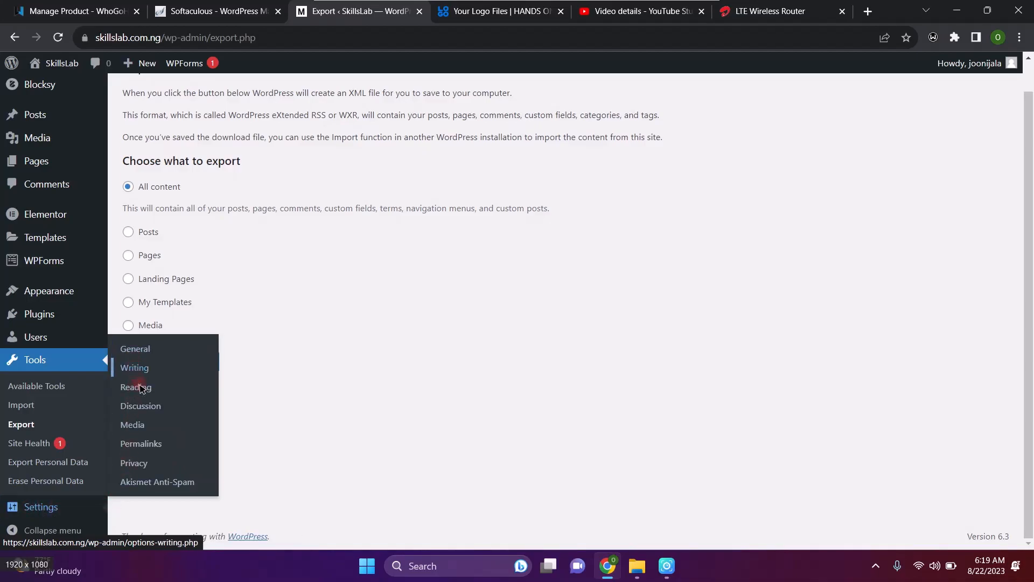
pyautogui.click(136, 349)
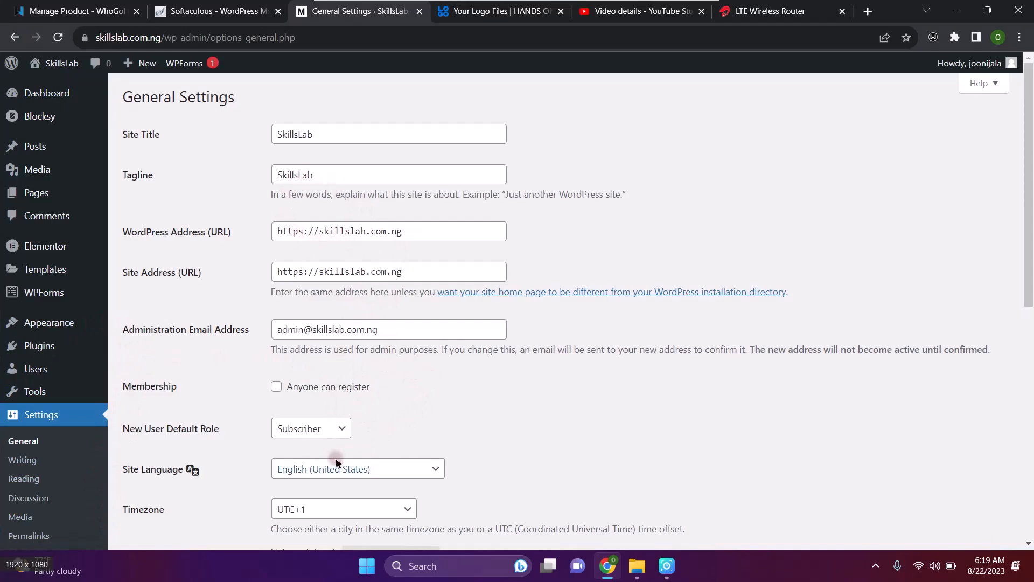
# Scroll through General Settings to check membership, default role and timezone, then return to the top
pyautogui.scroll(-8, 335, 461)
pyautogui.scroll(8, 335, 460)
pyautogui.click(345, 428)
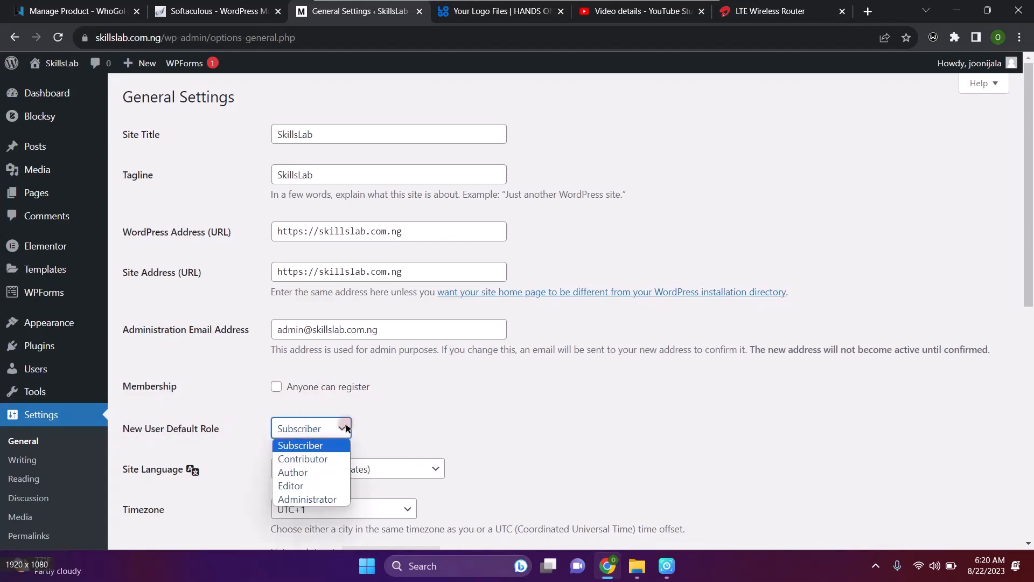
pyautogui.click(411, 416)
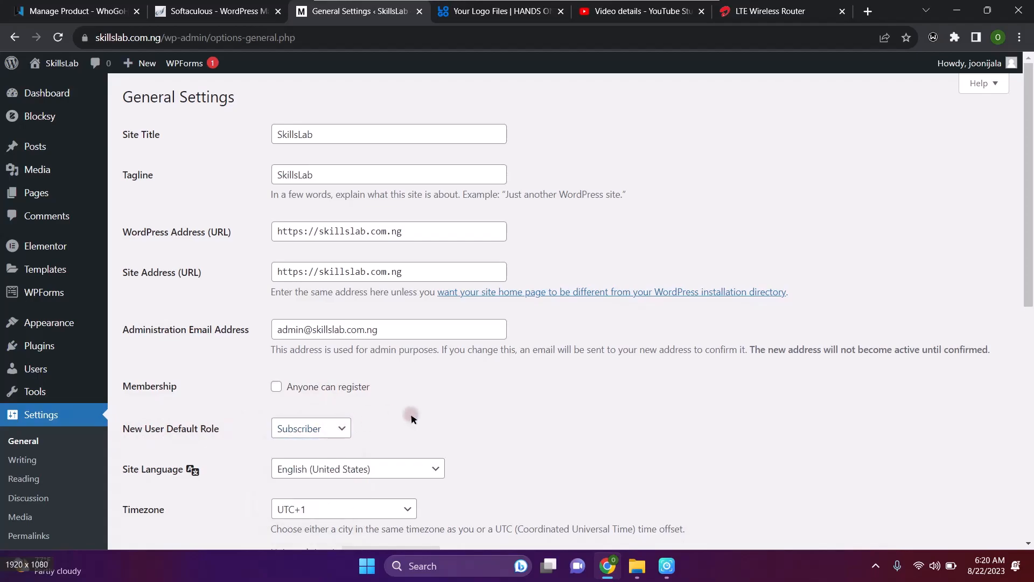
pyautogui.scroll(-4, 286, 404)
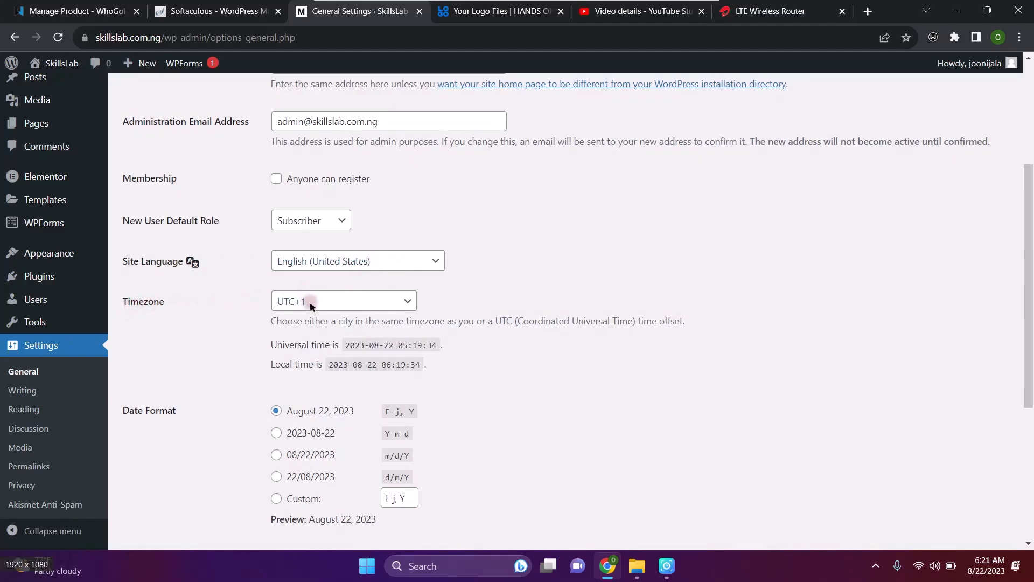
pyautogui.scroll(-3, 332, 430)
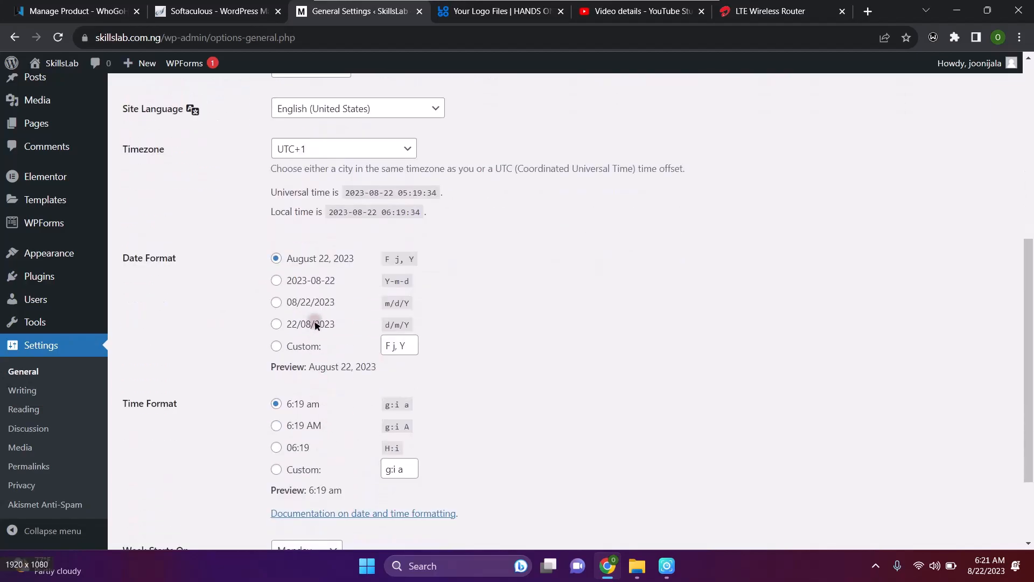
pyautogui.scroll(-2, 333, 385)
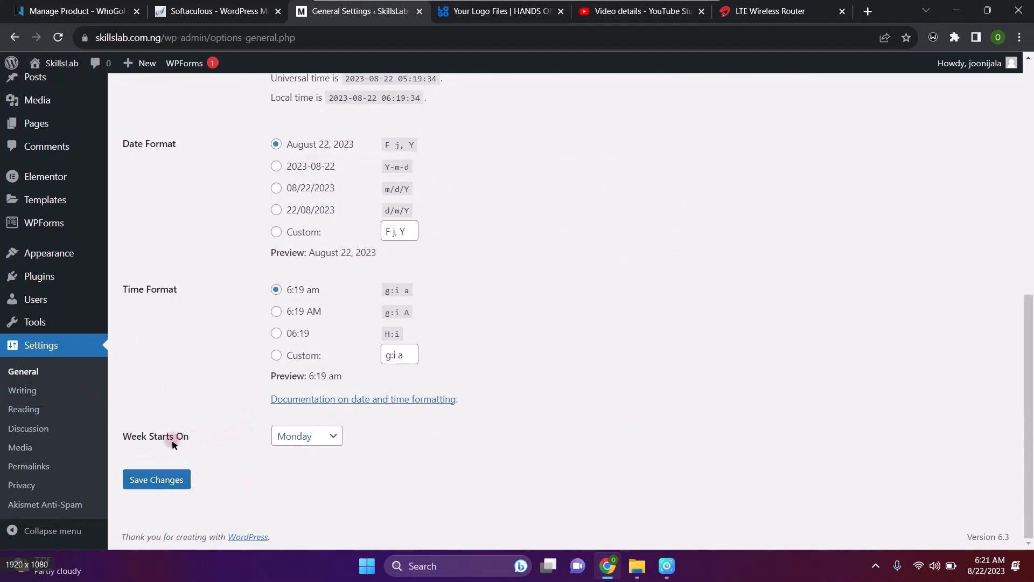
pyautogui.click(331, 435)
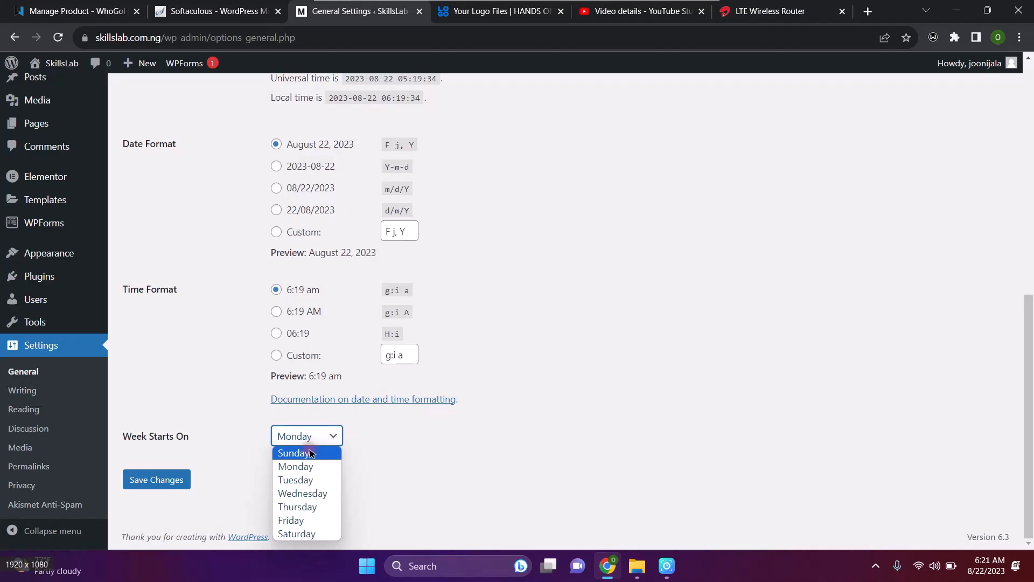
pyautogui.click(422, 439)
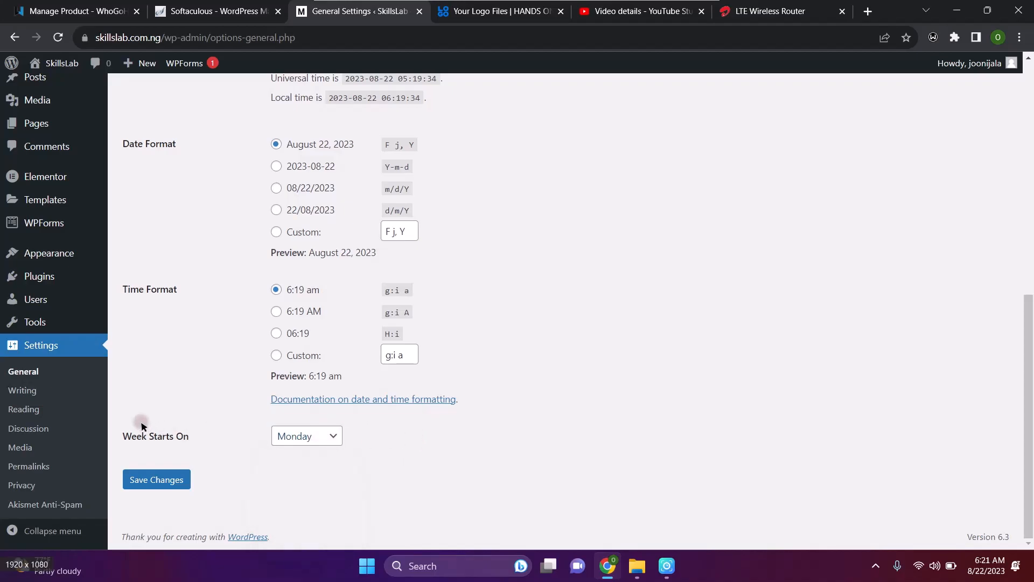
# In Writing Settings, view the default post categories (agency, news, Uncategorized), keeping Uncategorized
pyautogui.click(23, 391)
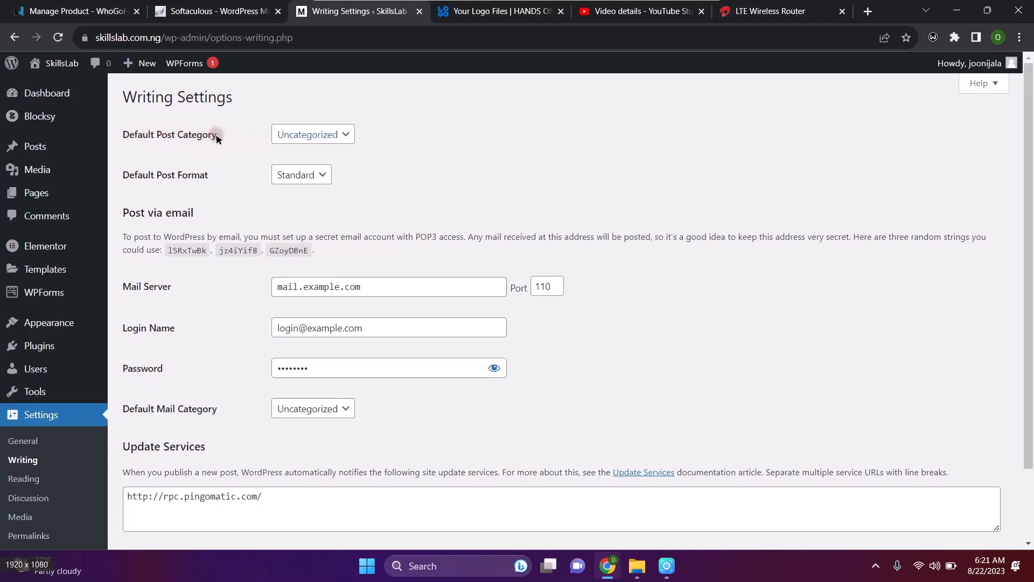
pyautogui.click(347, 136)
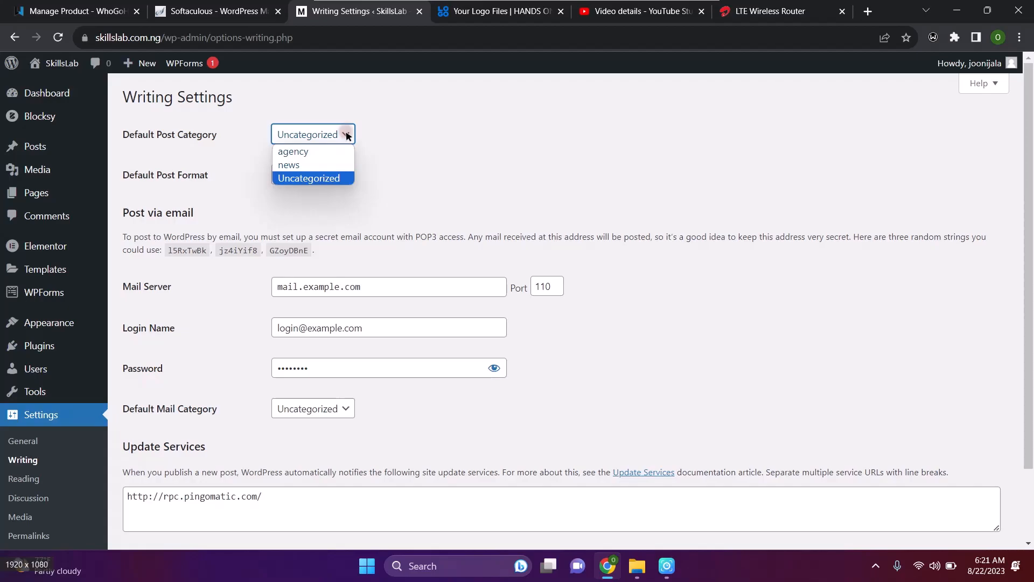
pyautogui.click(442, 127)
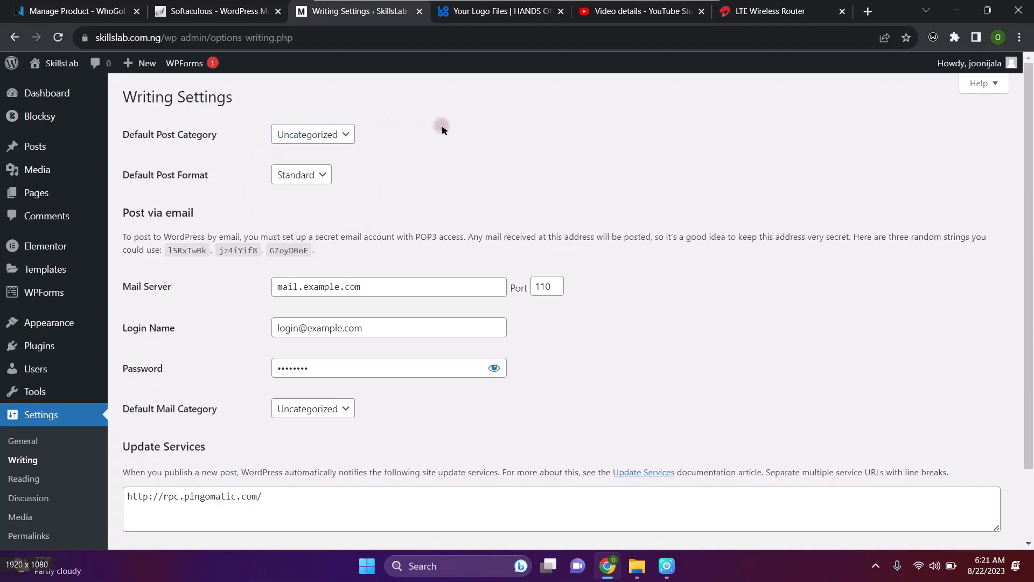
pyautogui.click(318, 134)
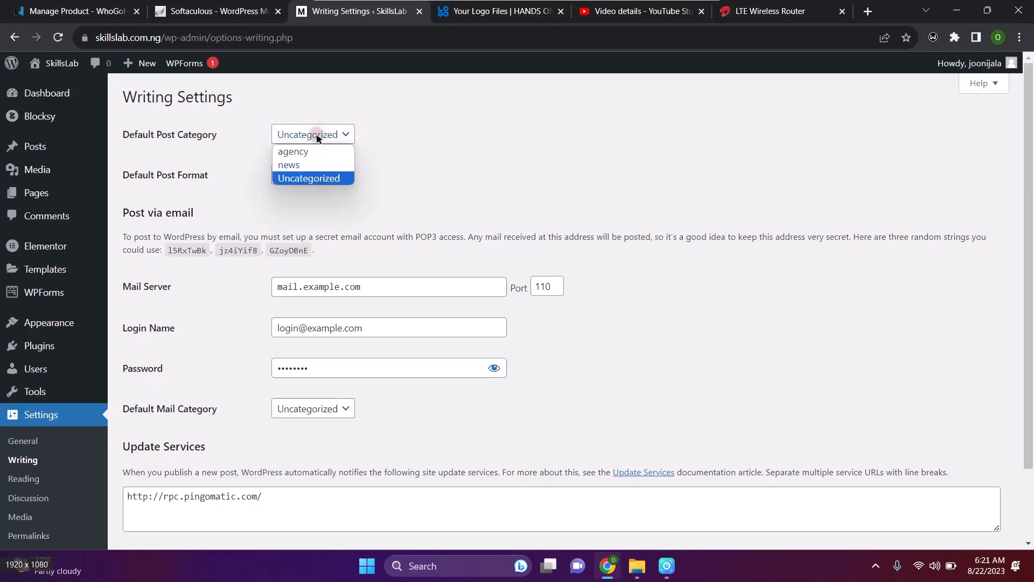
pyautogui.click(419, 143)
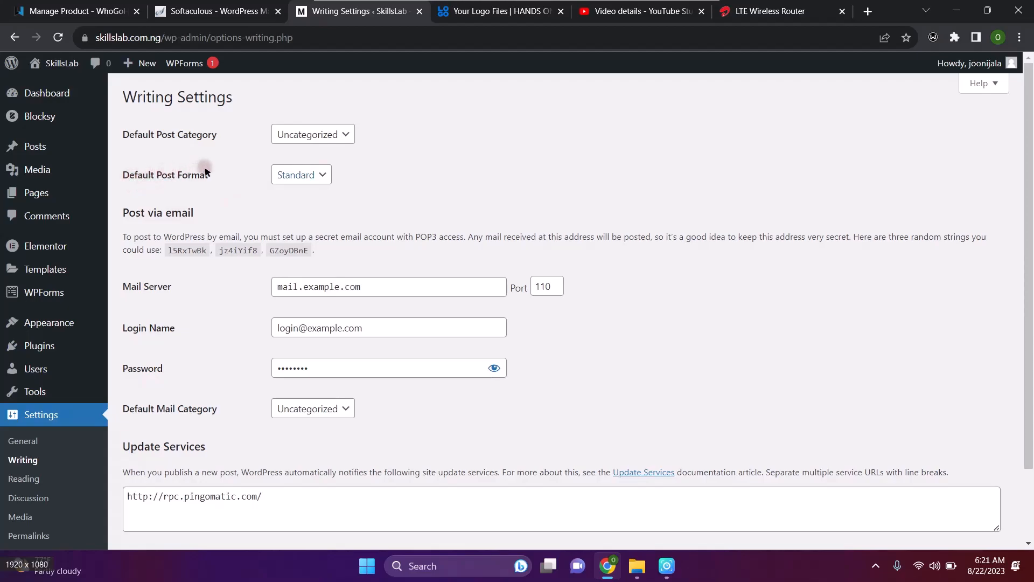
# Check the default post format choices, leaving it as Standard
pyautogui.click(323, 175)
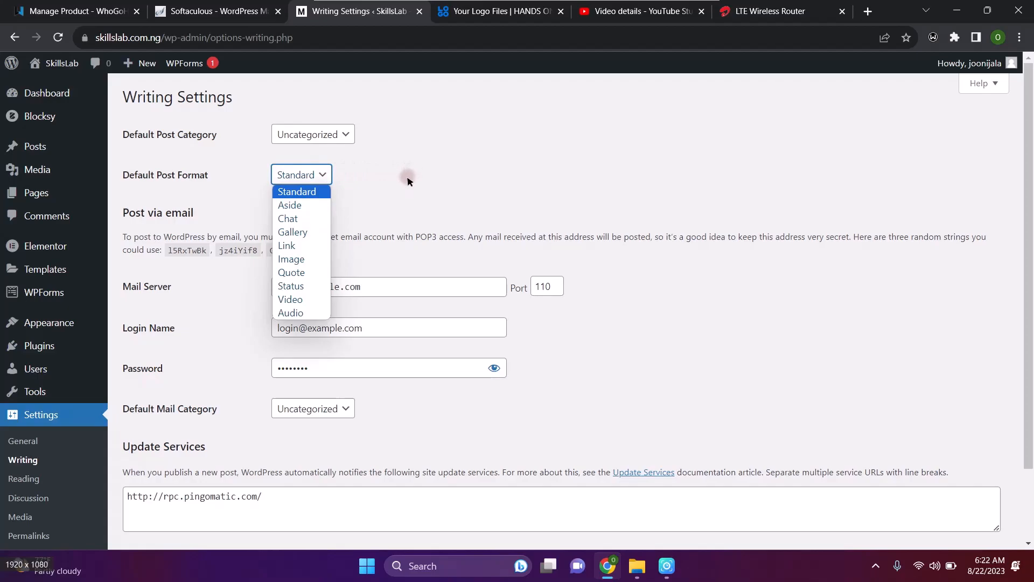
pyautogui.click(406, 176)
pyautogui.click(317, 183)
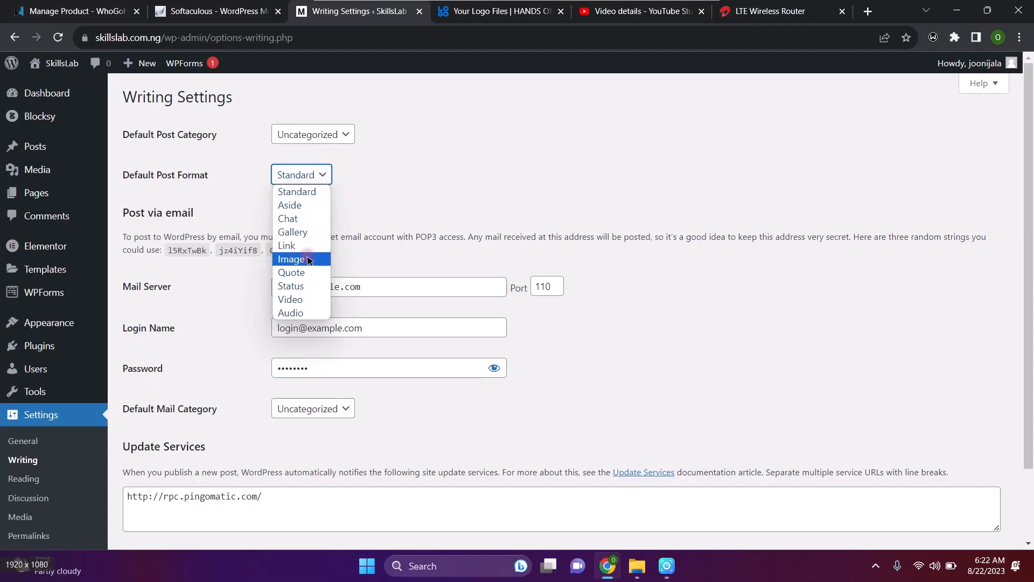
pyautogui.click(445, 170)
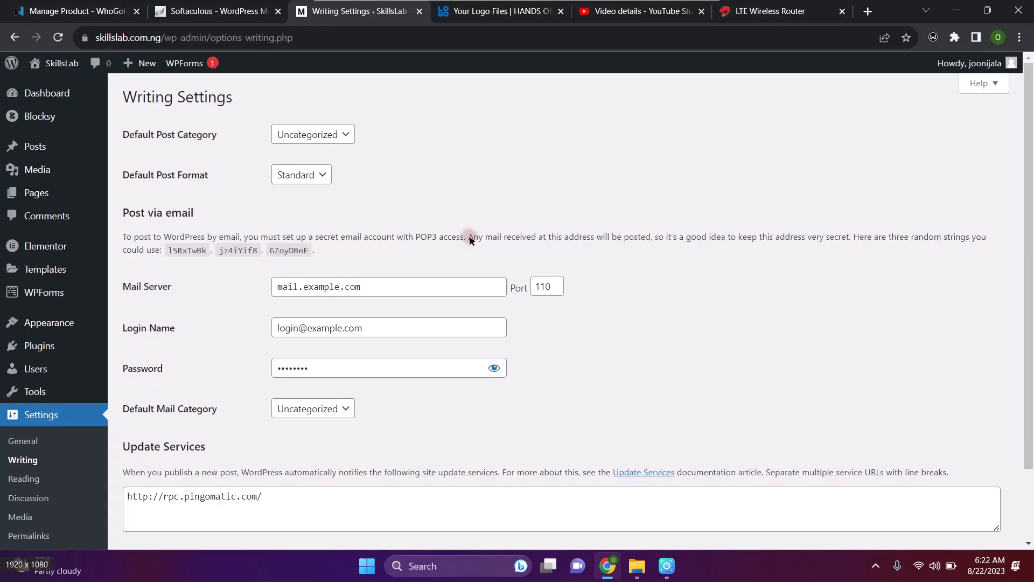
# Review the Post via email mail server and login fields, then go to Reading settings
pyautogui.moveTo(273, 293); pyautogui.dragTo(347, 351)
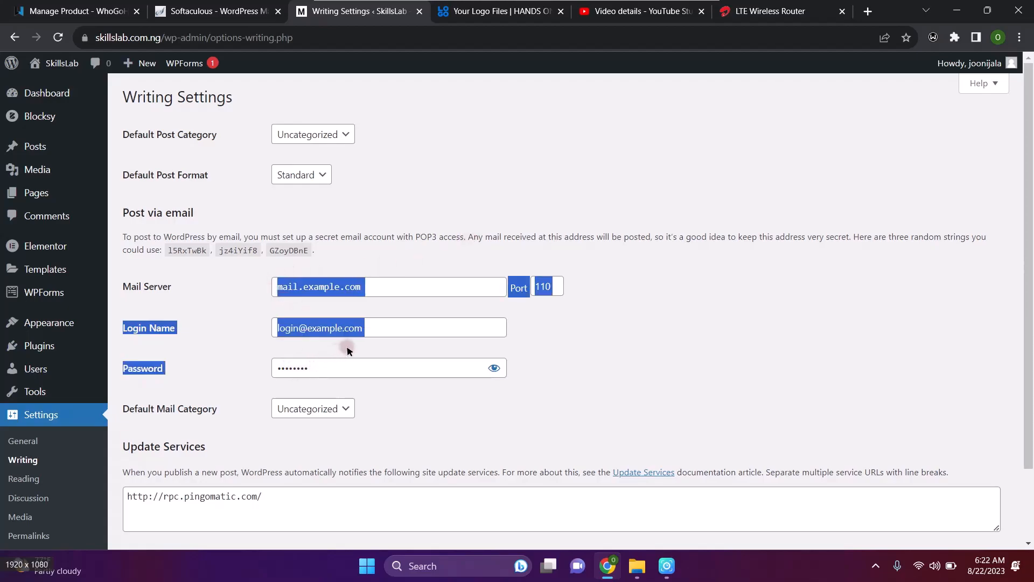
pyautogui.click(573, 348)
pyautogui.scroll(-3, 572, 347)
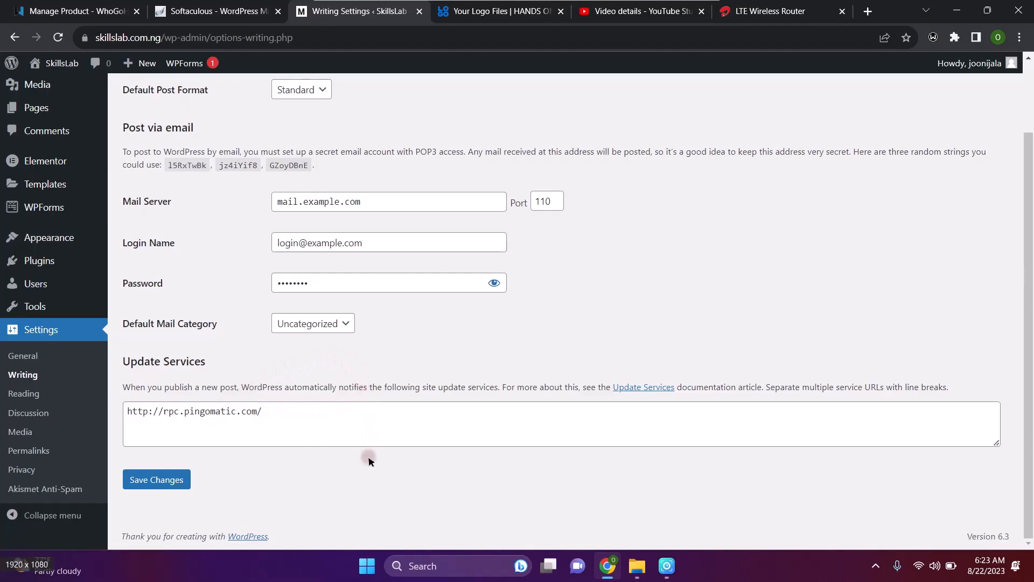
pyautogui.scroll(2, 388, 328)
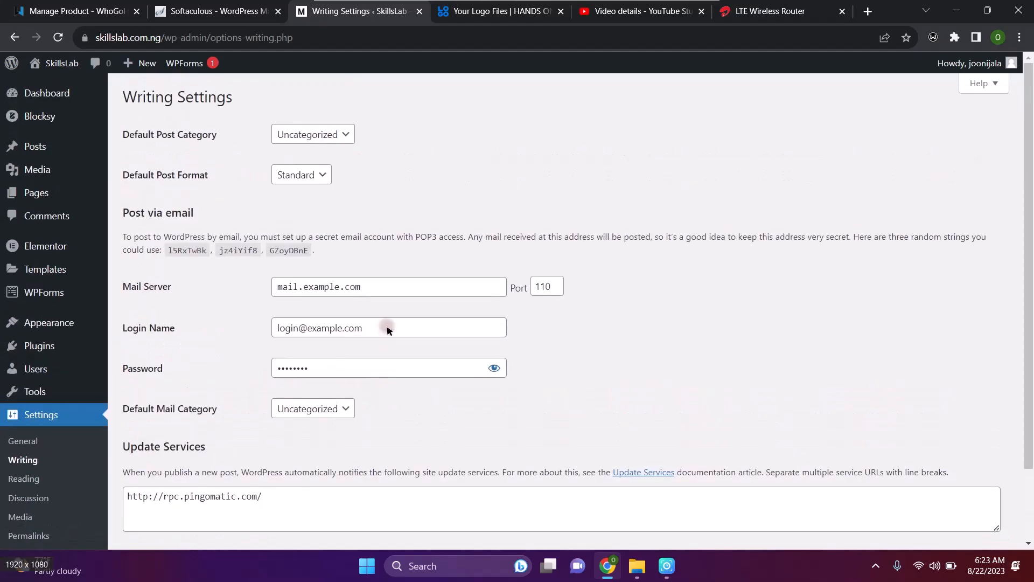
pyautogui.scroll(-2, 386, 328)
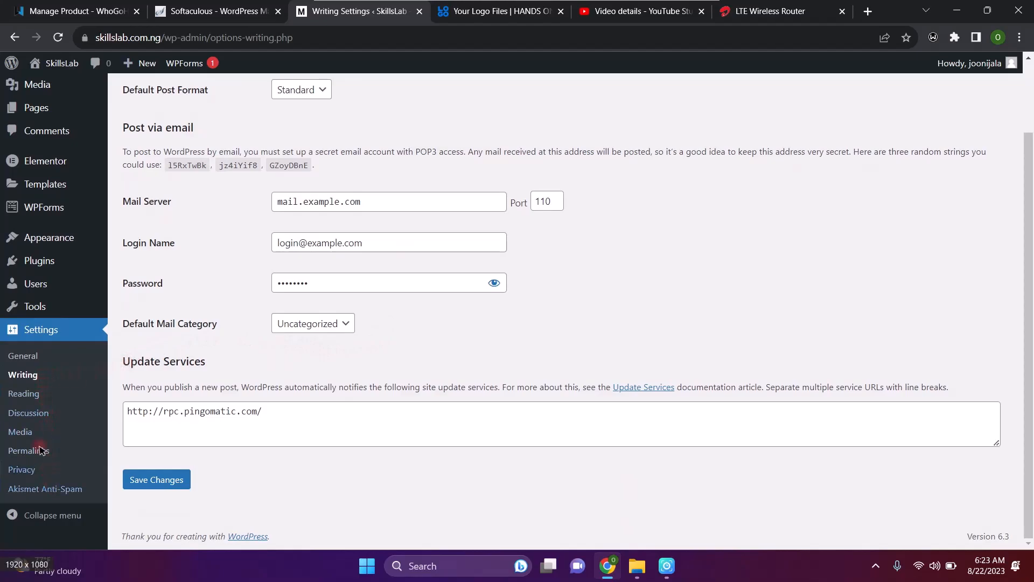
pyautogui.click(23, 395)
# Lower 'Blog pages show at most' to 6 posts and save the Reading settings
pyautogui.click(33, 375)
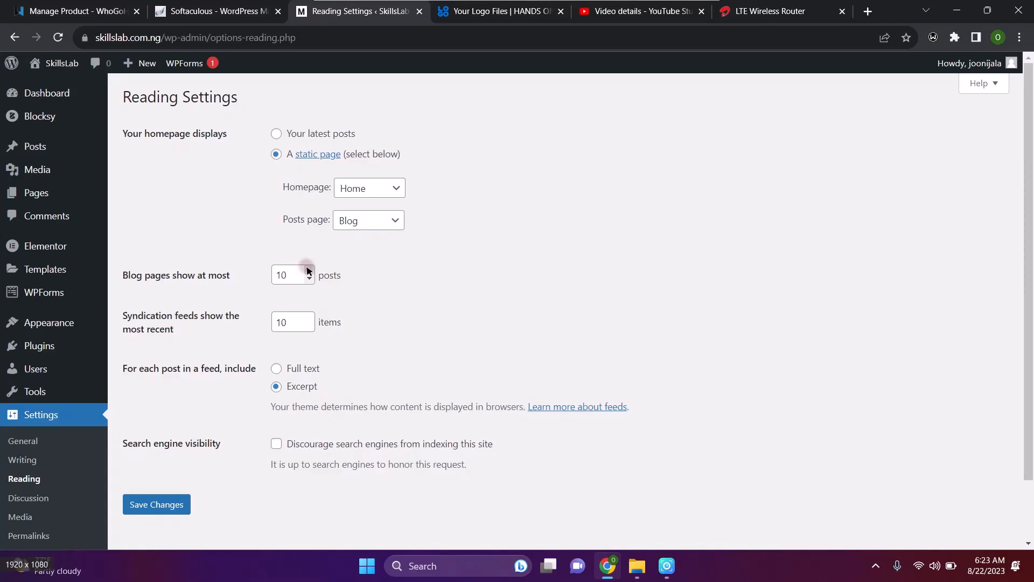
pyautogui.click(309, 278)
pyautogui.click(309, 278)
pyautogui.click(310, 279)
pyautogui.click(310, 278)
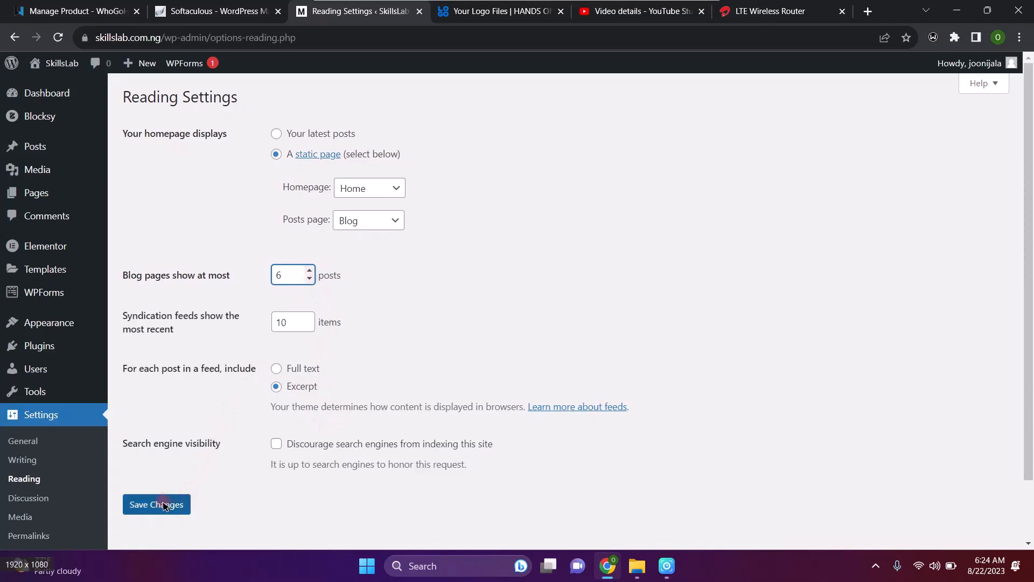
pyautogui.click(29, 499)
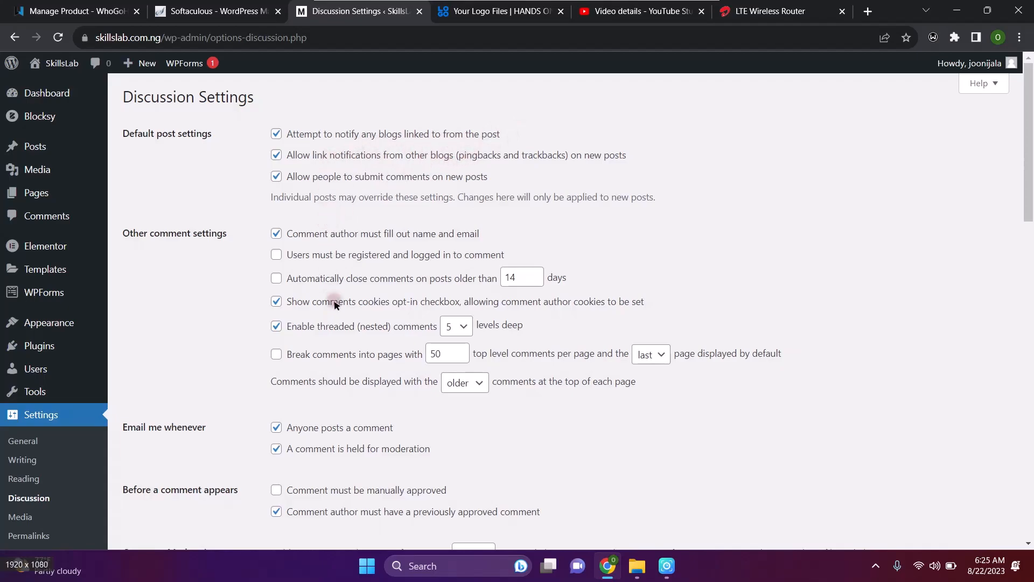
# Scroll through the Discussion comment and moderation options
pyautogui.scroll(-4, 343, 321)
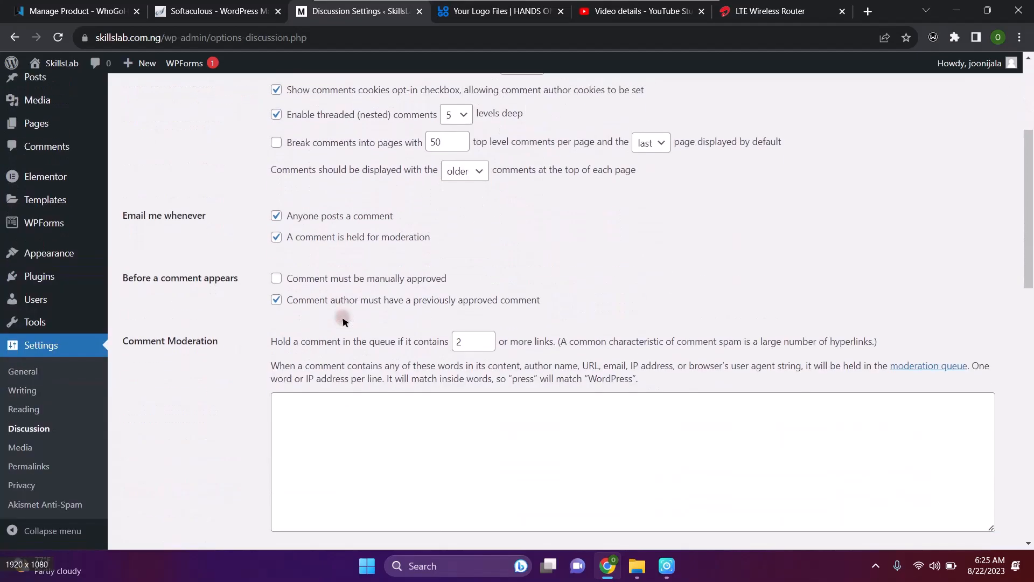
pyautogui.scroll(5, 342, 321)
pyautogui.scroll(-3, 343, 321)
pyautogui.scroll(3, 342, 321)
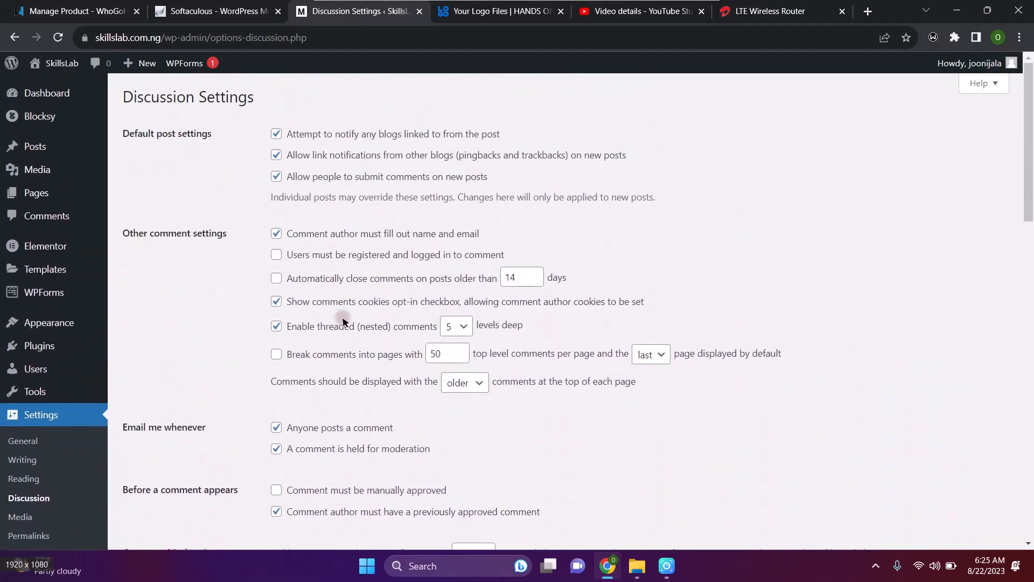
pyautogui.scroll(-9, 342, 321)
# Close the Windows news and weather panel and go to Media settings
pyautogui.click(54, 568)
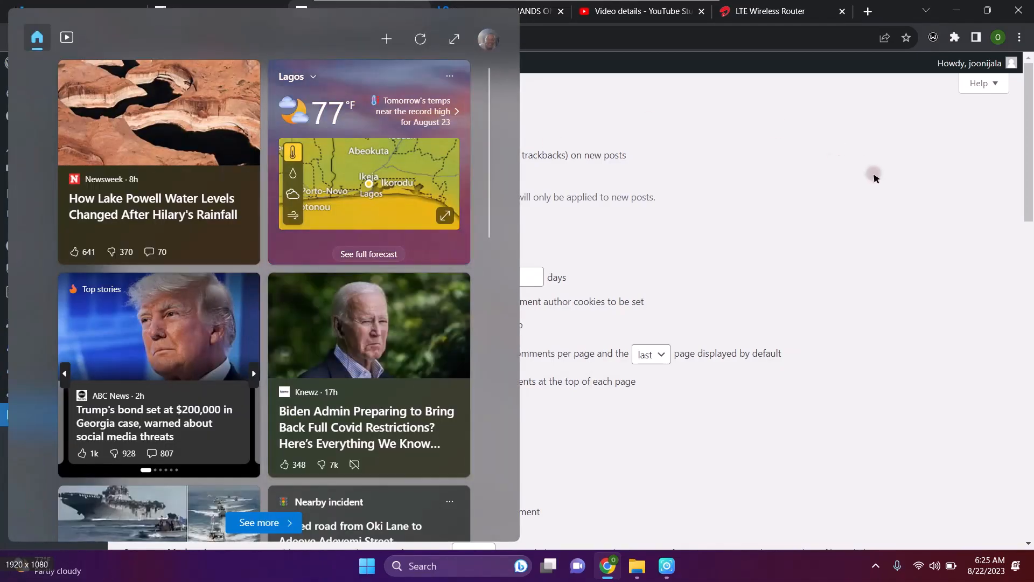
pyautogui.click(873, 174)
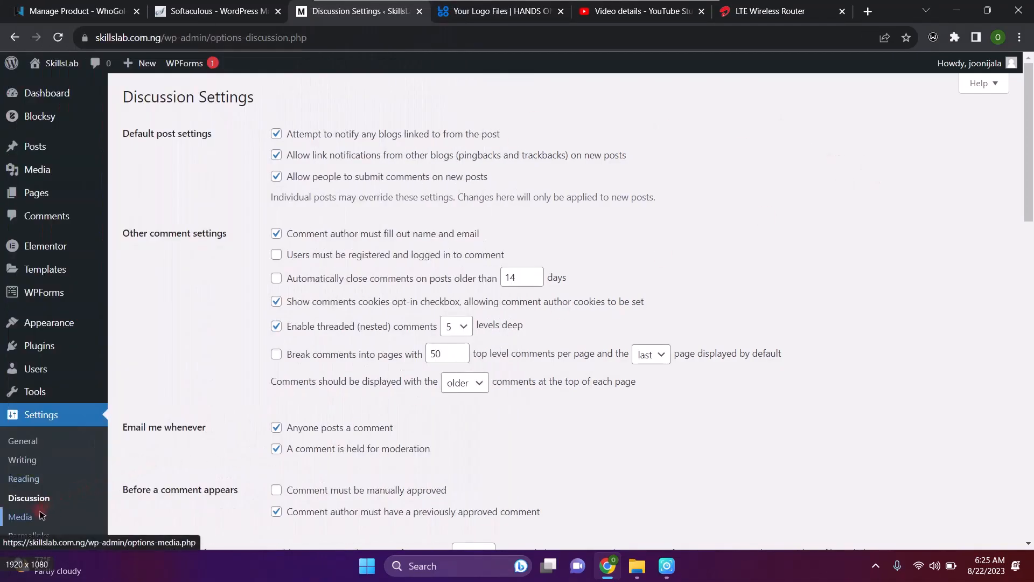
pyautogui.click(21, 517)
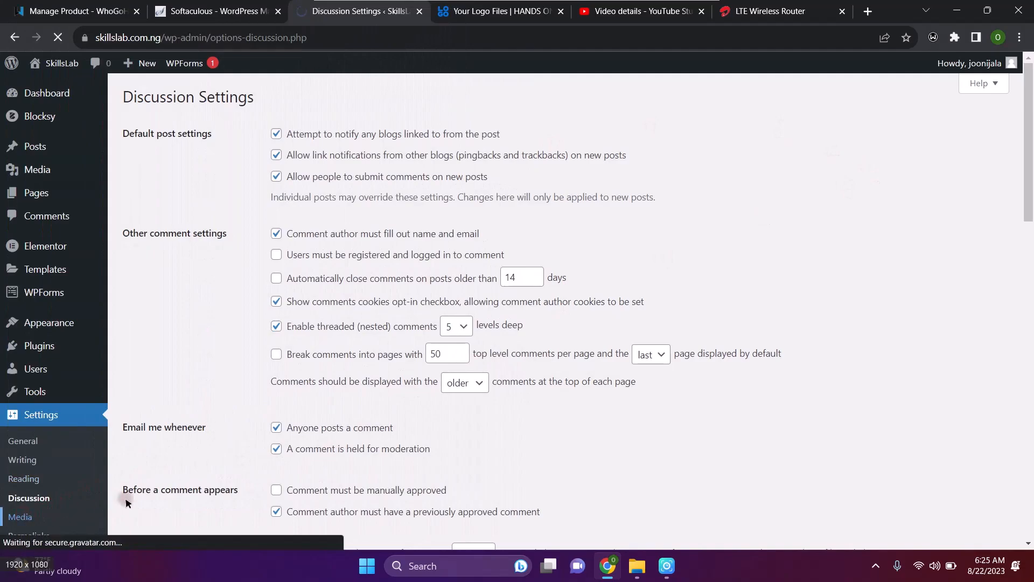
# Scroll past the 150×150, 300 and 1024 image sizes to the Uploading Files option
pyautogui.scroll(-3, 114, 405)
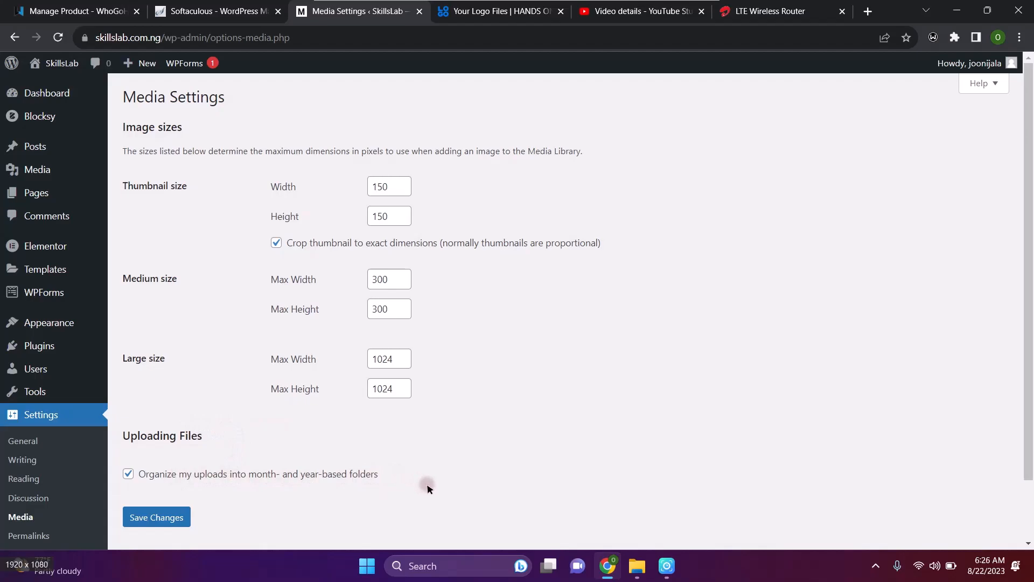
pyautogui.scroll(-2, 360, 455)
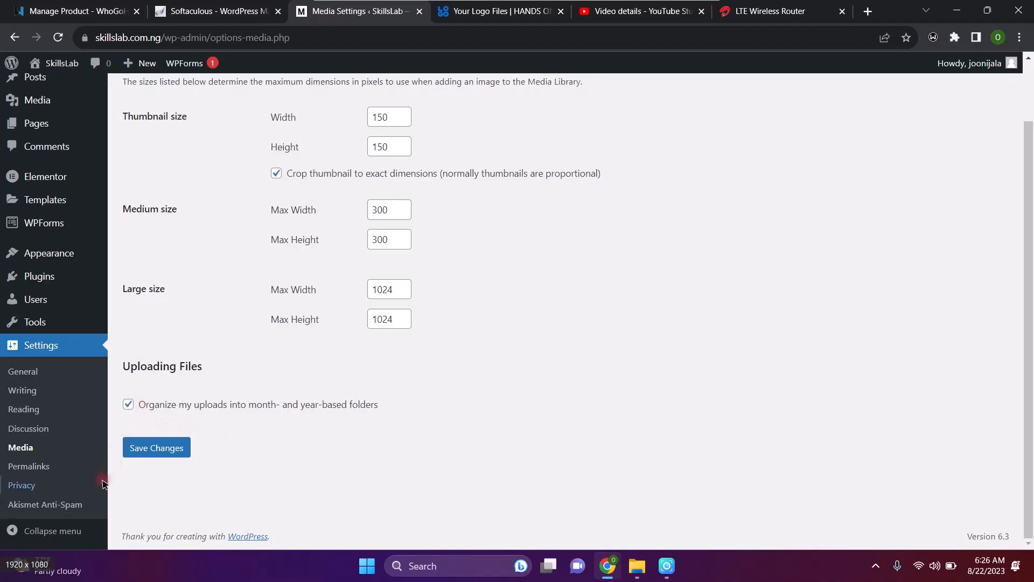
# Try Plain and Post name permalinks, settle on Day and name, then open Privacy settings
pyautogui.click(41, 469)
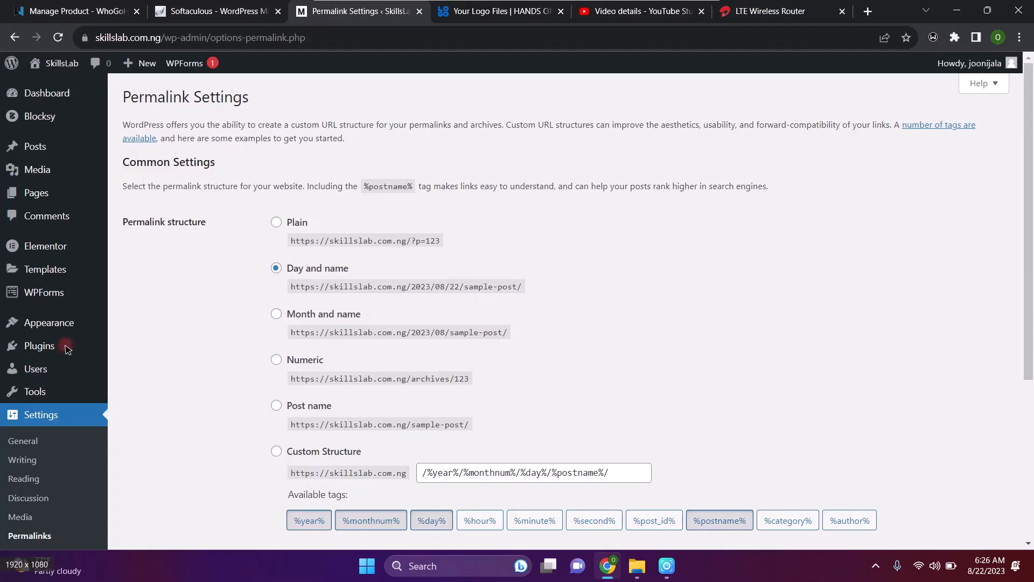
pyautogui.click(276, 268)
pyautogui.click(277, 223)
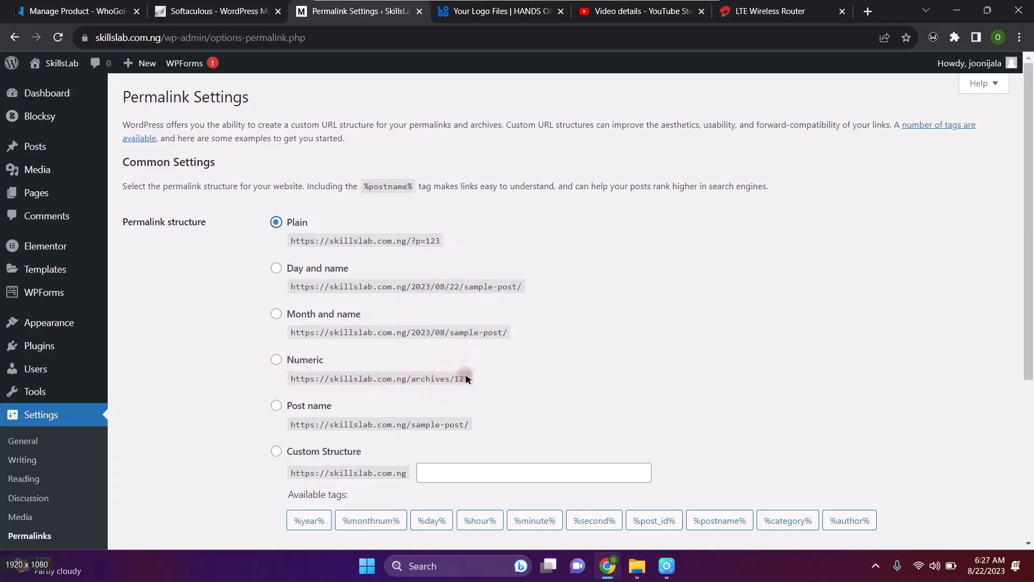
pyautogui.click(276, 406)
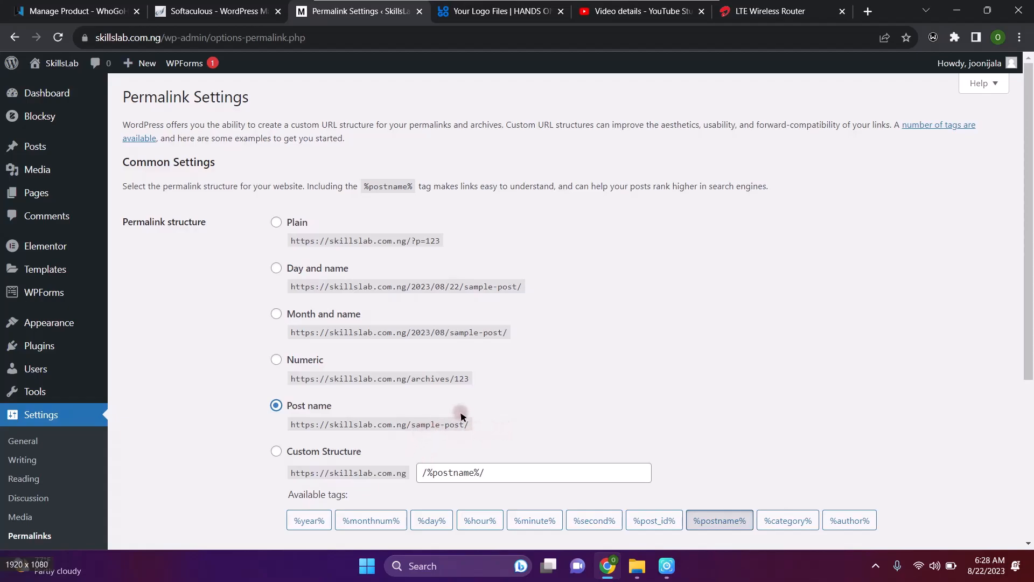
pyautogui.click(277, 268)
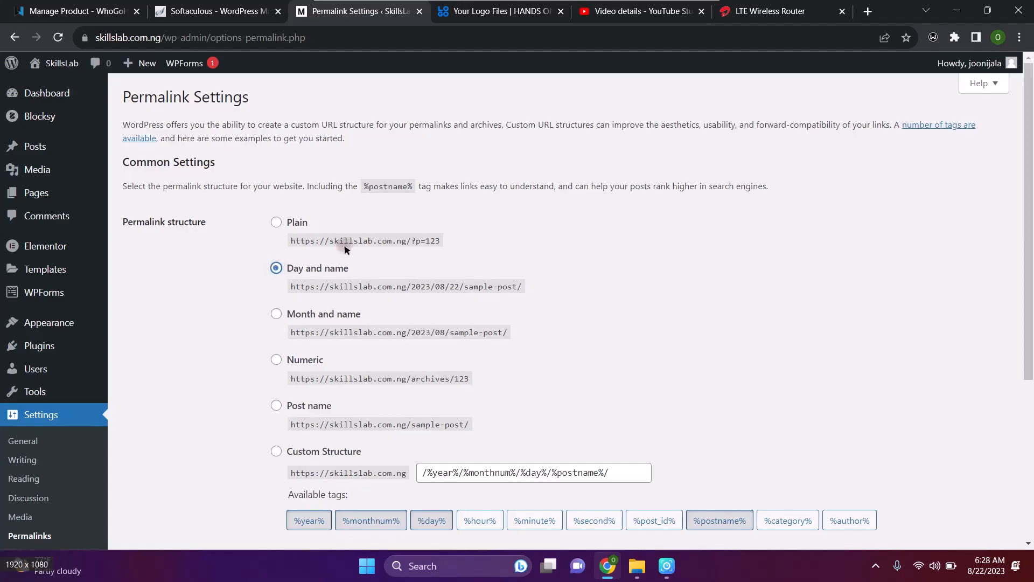
pyautogui.scroll(-5, 423, 231)
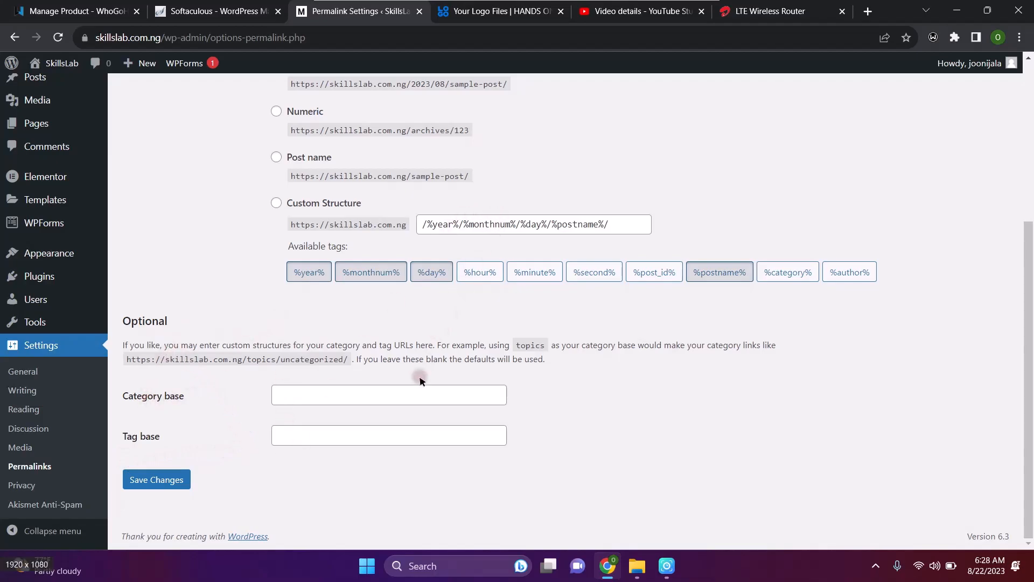
pyautogui.click(21, 486)
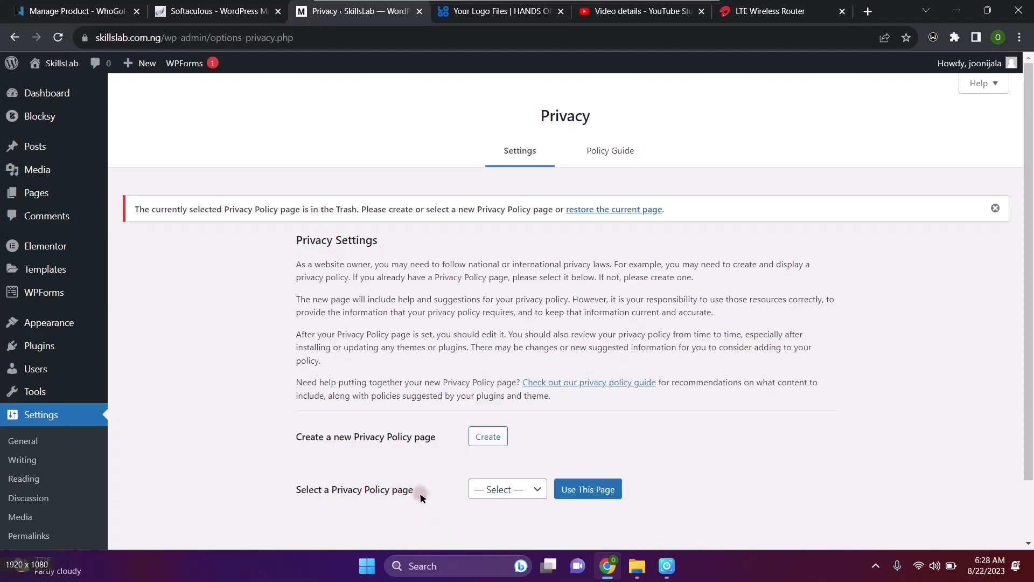
pyautogui.click(539, 488)
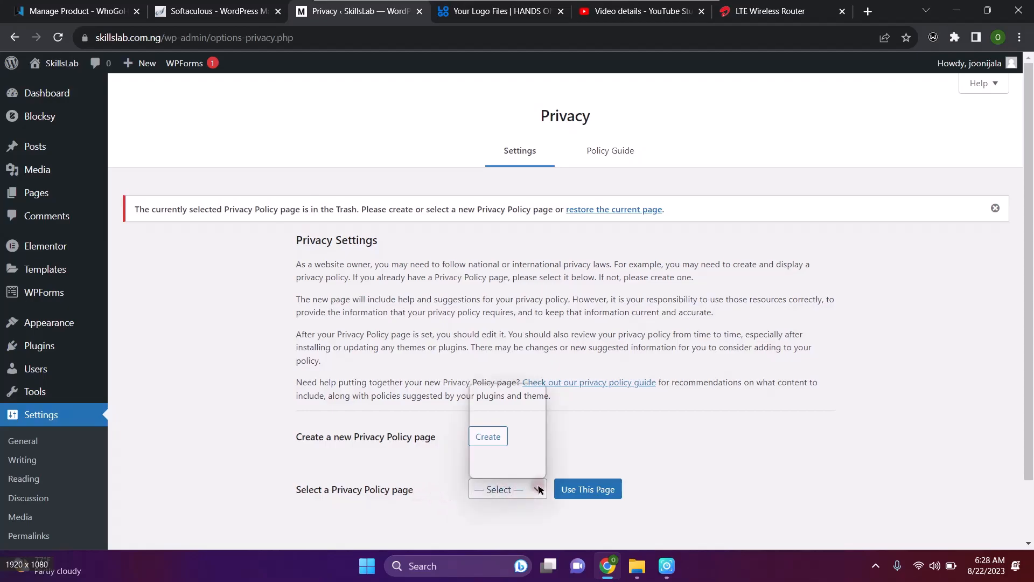
pyautogui.click(607, 431)
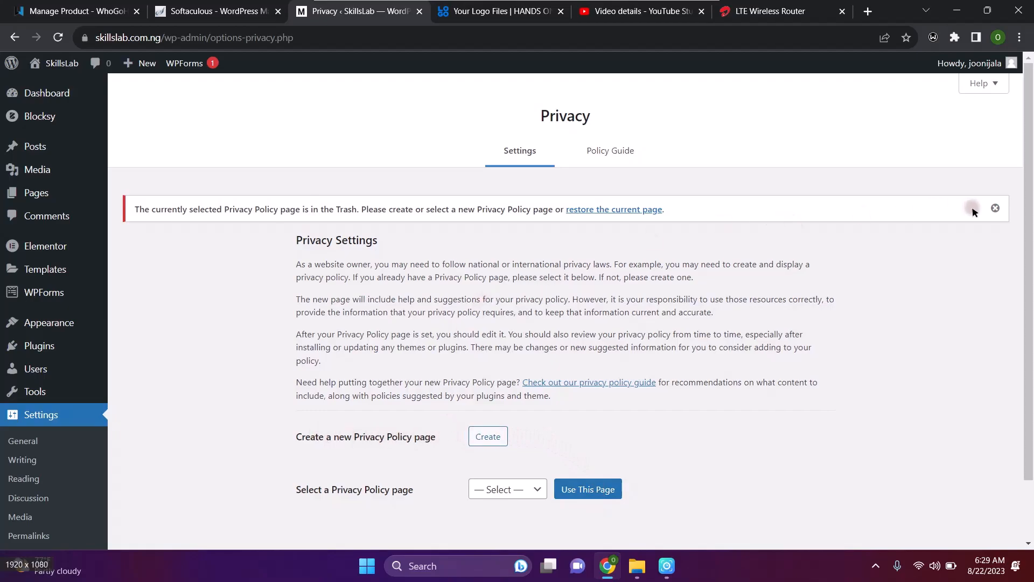
# Dismiss the trashed Privacy Policy page notice and scroll to the bottom of Privacy settings
pyautogui.click(995, 208)
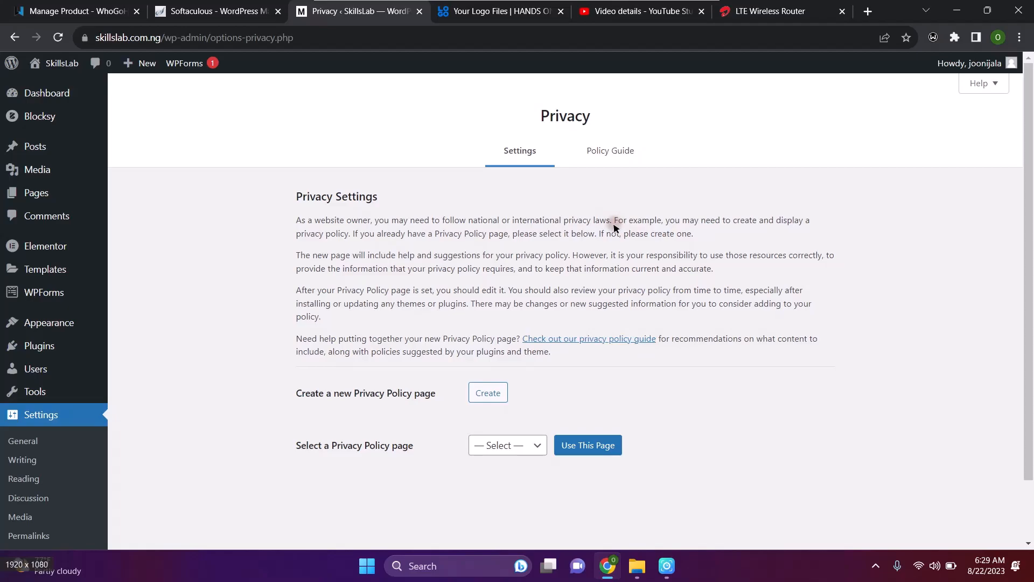
pyautogui.scroll(-1, 253, 399)
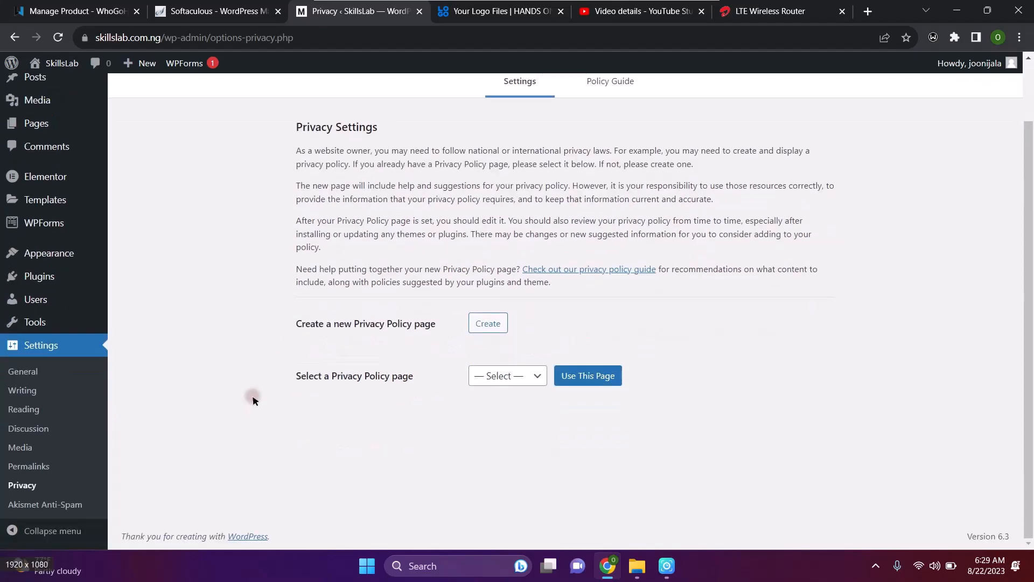